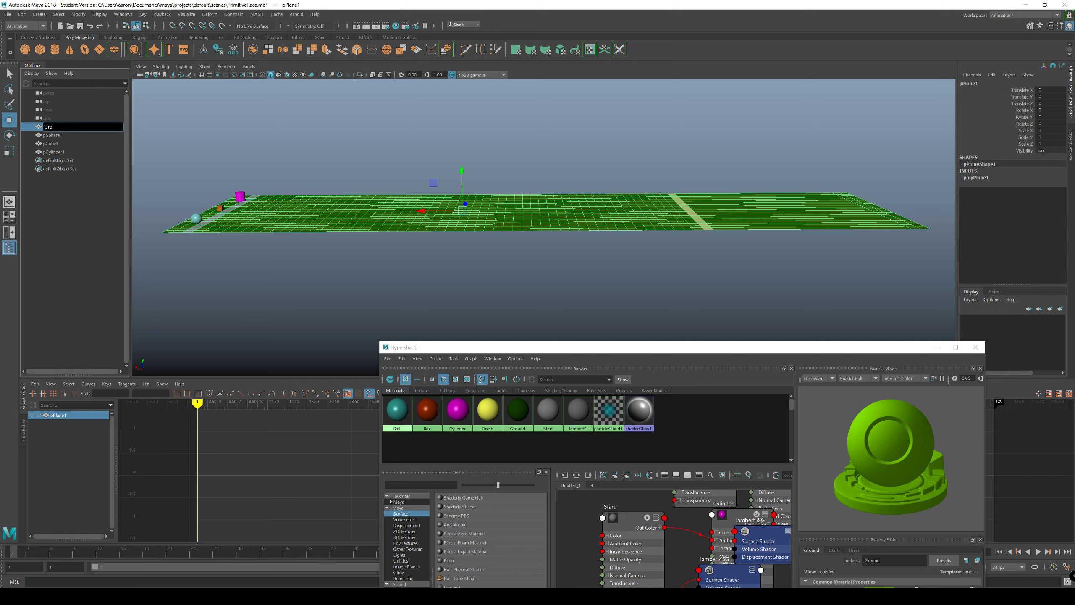
Step: Rename the ground plane as Ground1 and the sphere as Ball1
{"action": "key", "text": "Return"}
{"action": "key", "text": "Down"}
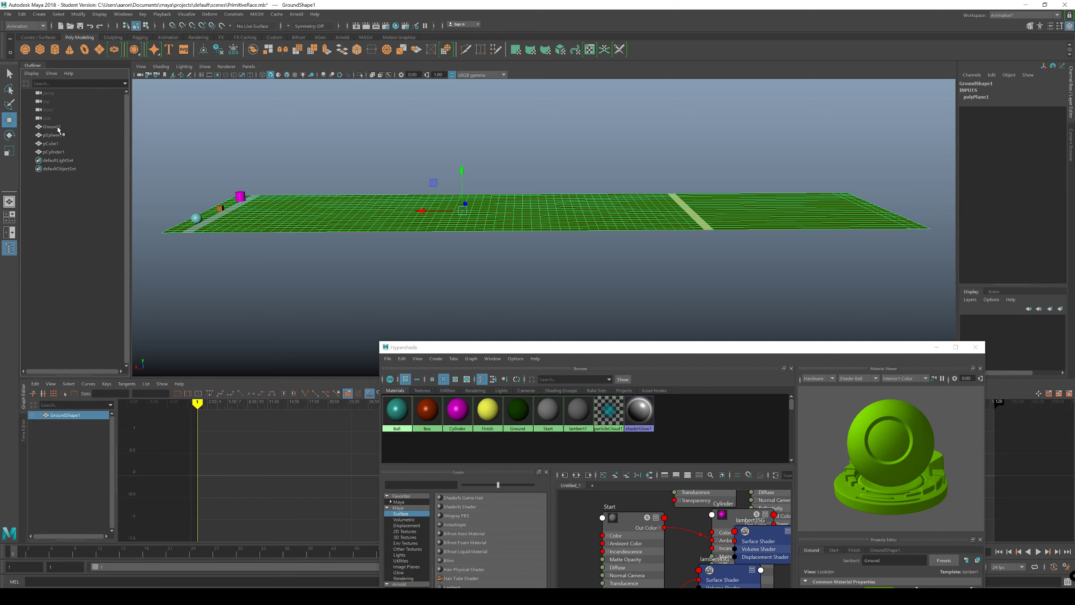
{"action": "double_click", "coordinate": [57, 135]}
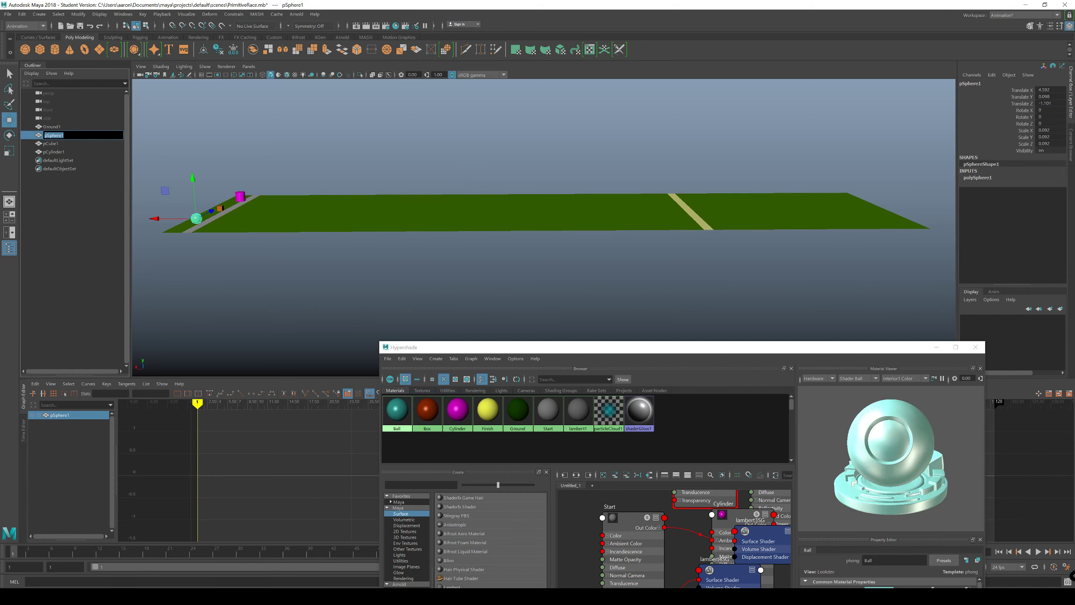
{"action": "type", "text": "Ball"}
{"action": "key", "text": "Return"}
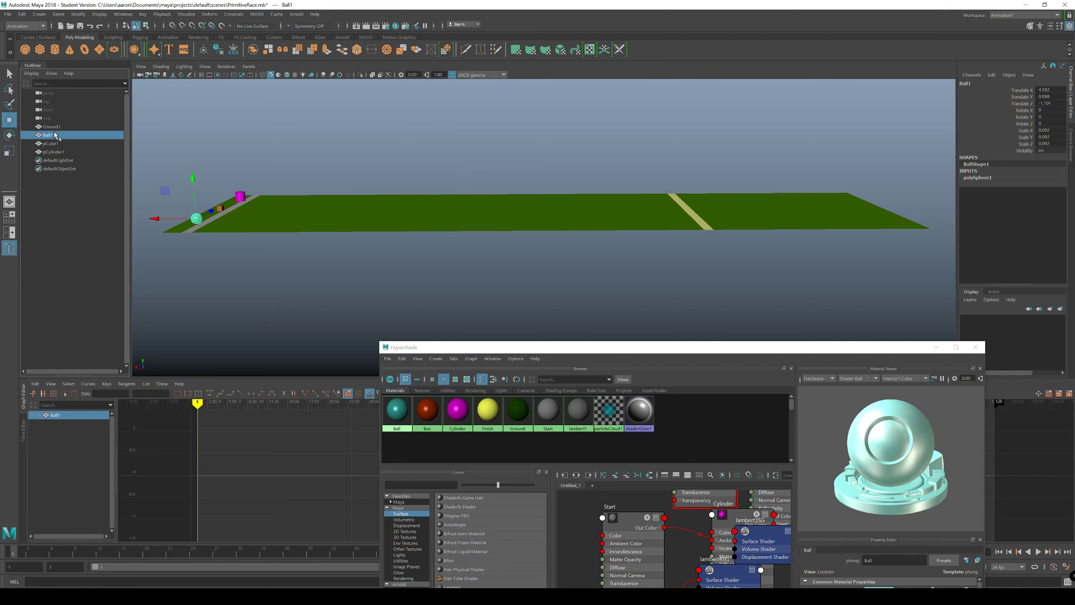
{"action": "double_click", "coordinate": [56, 135]}
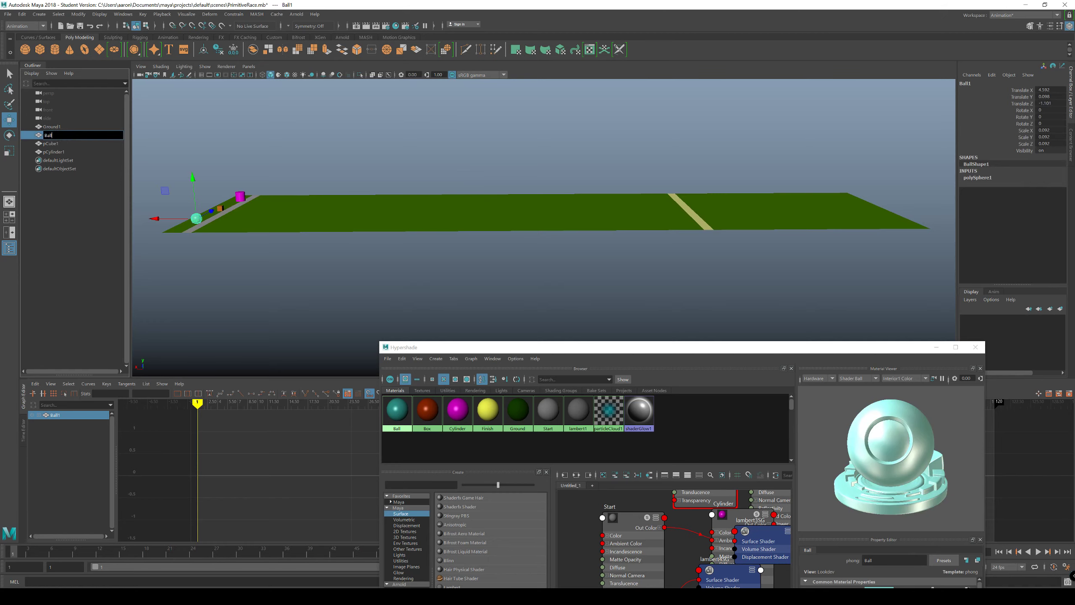
{"action": "key", "text": "Return"}
Step: Rename the cube as Box1 and the cylinder as Cylinder1
{"action": "double_click", "coordinate": [49, 144]}
{"action": "type", "text": "Box"}
{"action": "key", "text": "Return"}
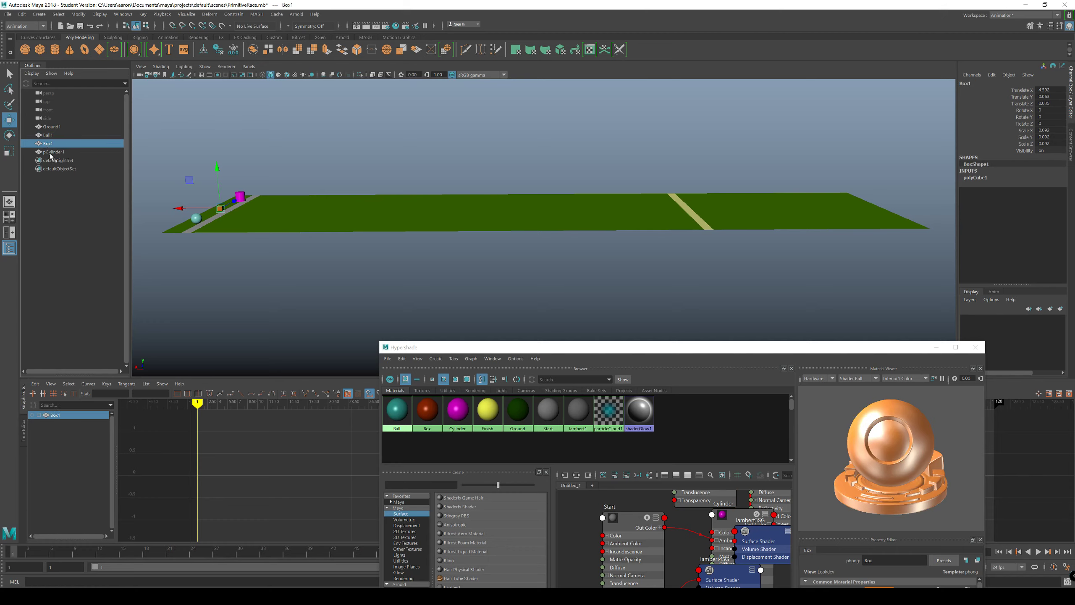
{"action": "double_click", "coordinate": [53, 152]}
{"action": "type", "text": "C"}
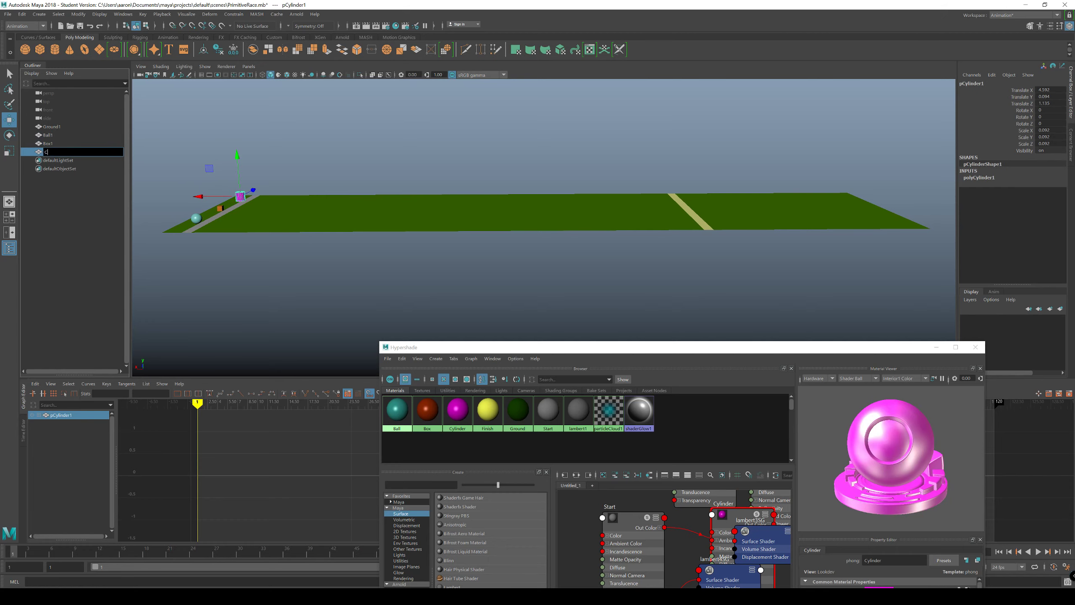
{"action": "type", "text": "ylinder1"}
{"action": "key", "text": "Return"}
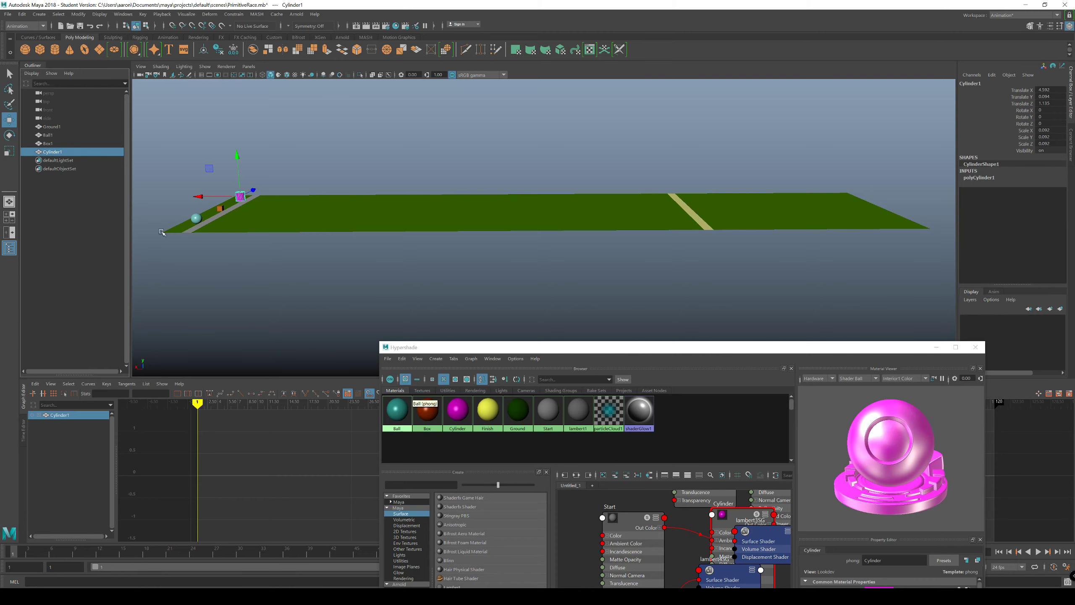
Step: Close the Hypershade window to clear the view of the race track
{"action": "middle_click_drag", "start_coordinate": [271, 247], "coordinate": [333, 253], "text": "alt"}
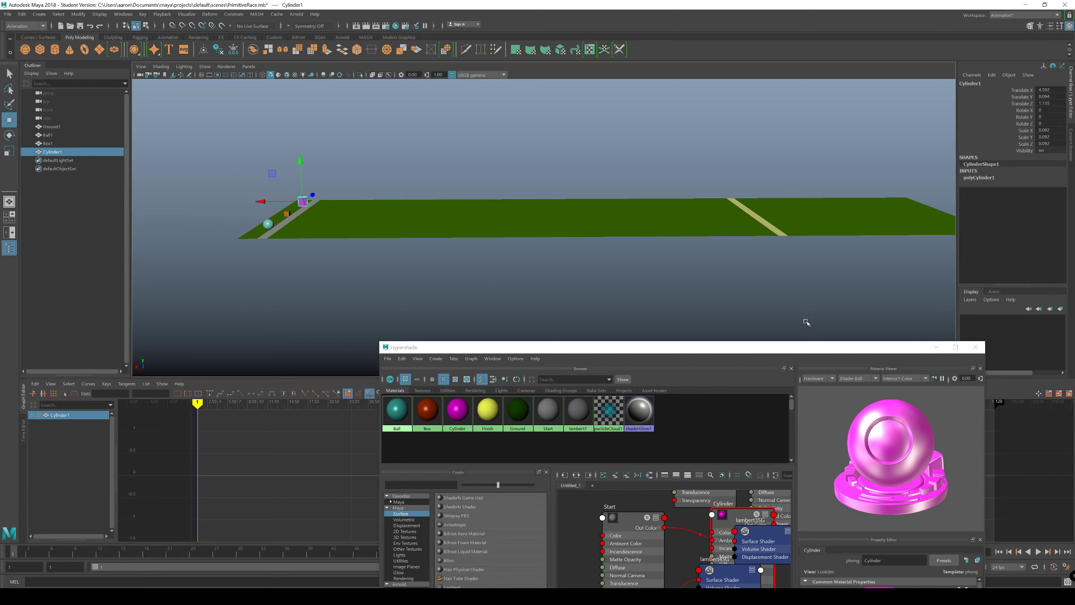
{"action": "left_click", "coordinate": [977, 348]}
{"action": "middle_click_drag", "start_coordinate": [584, 336], "coordinate": [626, 293], "text": "alt"}
{"action": "right_click_drag", "start_coordinate": [627, 293], "coordinate": [559, 302], "text": "alt"}
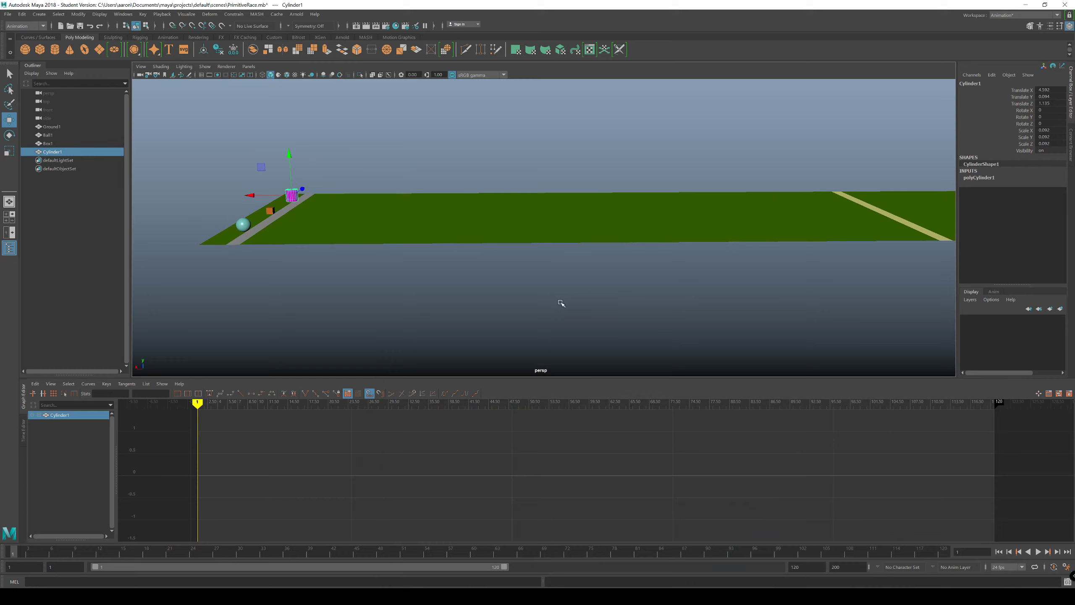
{"action": "left_click", "coordinate": [542, 305]}
Step: Examine how the box, cylinder and ball are each positioned relative to the grey start line
{"action": "left_click_drag", "start_coordinate": [265, 248], "coordinate": [292, 267], "text": "alt"}
{"action": "left_click", "coordinate": [307, 258]}
{"action": "left_click", "coordinate": [316, 232]}
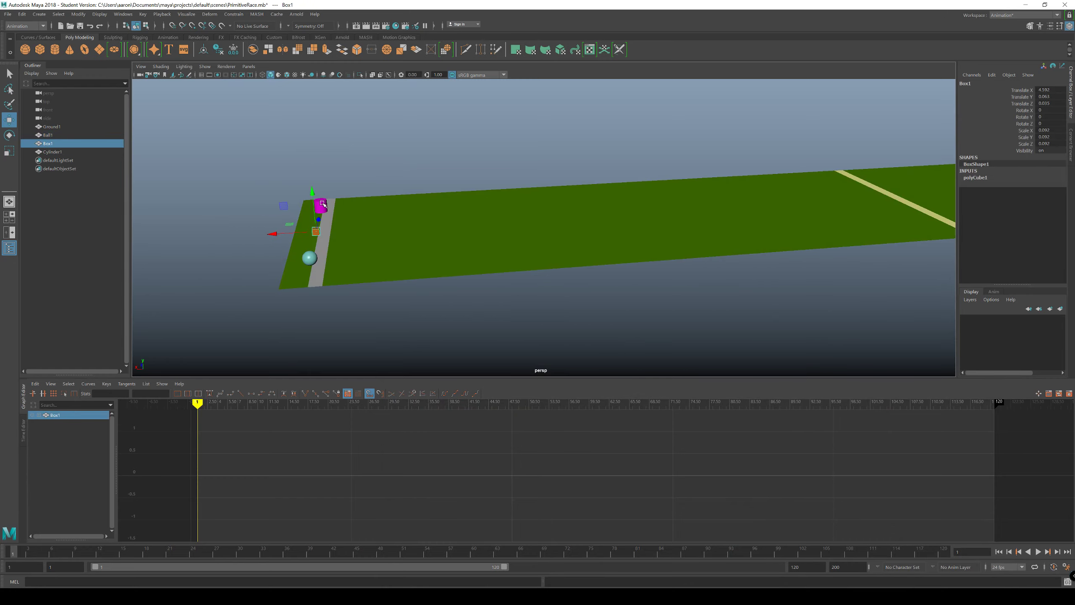
{"action": "left_click", "coordinate": [320, 205]}
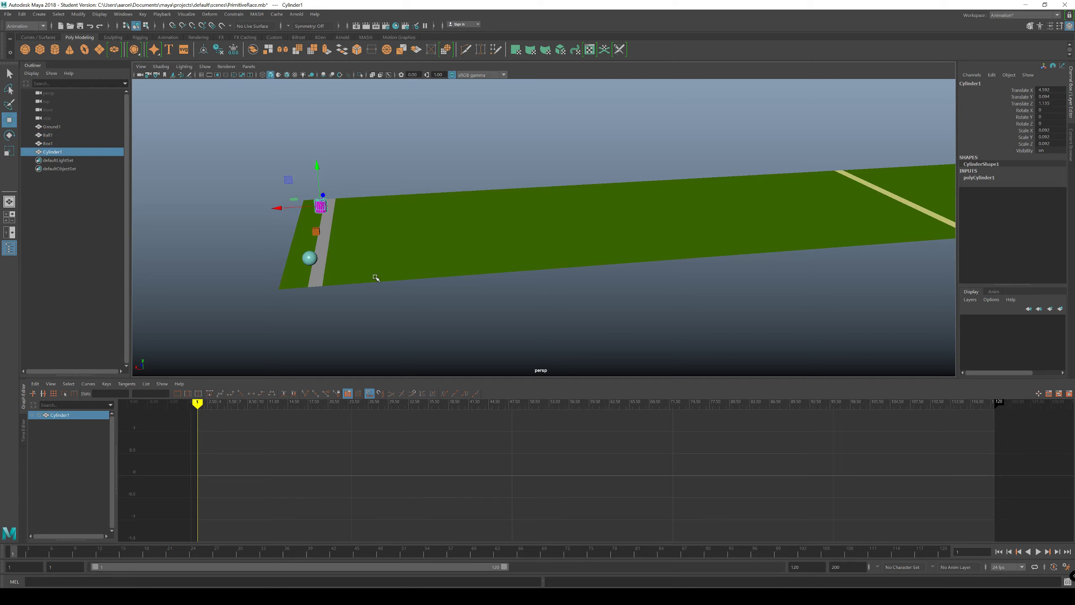
{"action": "left_click", "coordinate": [309, 257]}
{"action": "left_click_drag", "start_coordinate": [398, 291], "coordinate": [334, 291], "text": "alt"}
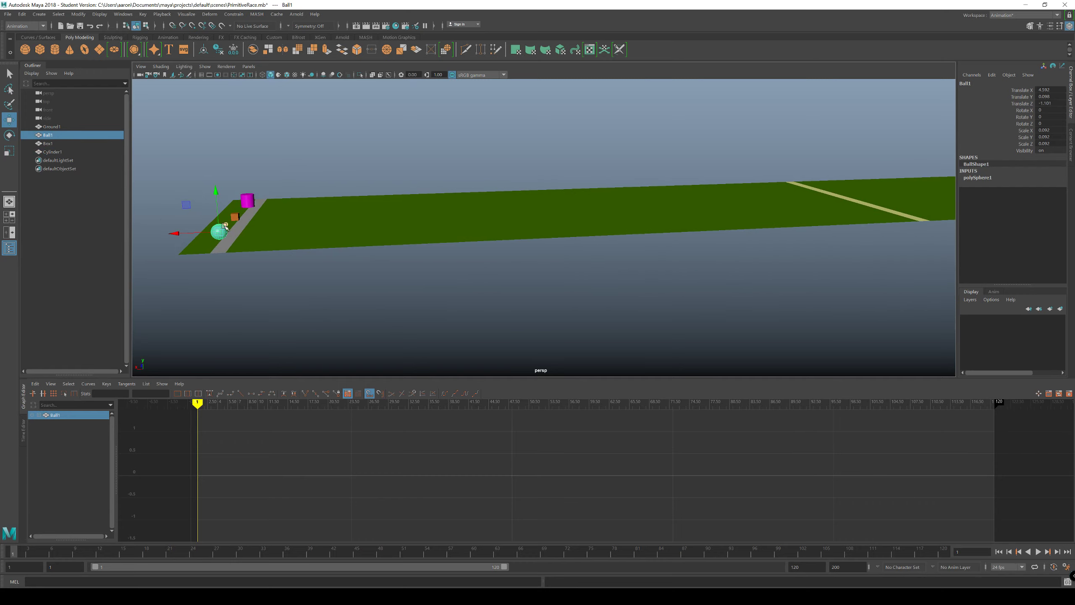
{"action": "left_click", "coordinate": [235, 217]}
{"action": "left_click", "coordinate": [249, 198]}
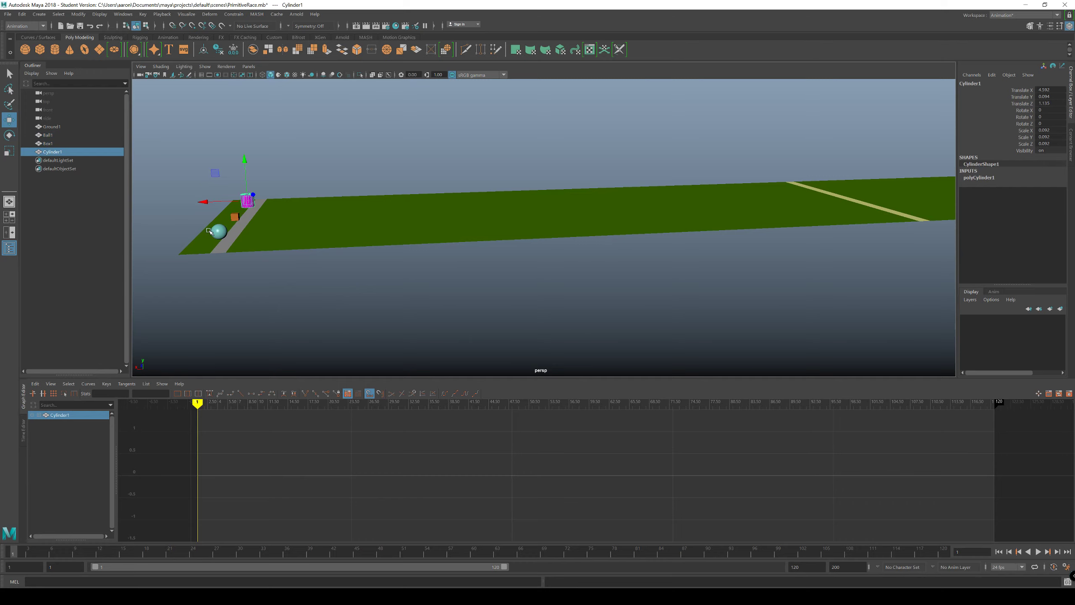
{"action": "left_click_drag", "start_coordinate": [209, 231], "coordinate": [229, 275], "text": "alt"}
{"action": "middle_click_drag", "start_coordinate": [228, 275], "coordinate": [350, 202], "text": "alt"}
{"action": "left_click_drag", "start_coordinate": [351, 203], "coordinate": [338, 236], "text": "alt"}
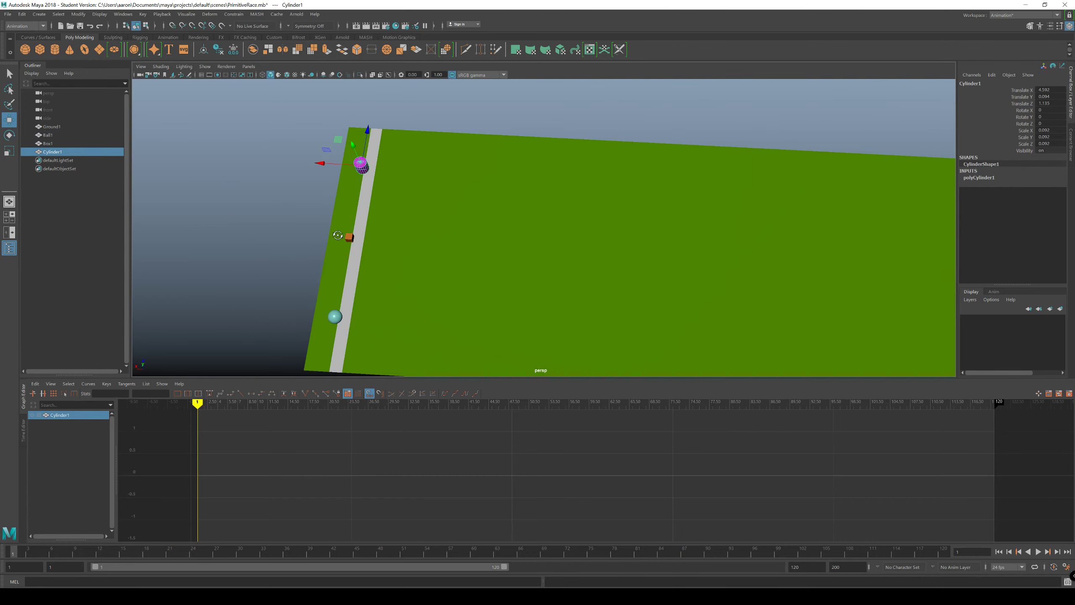
Step: In an enlarged top view, move Cylinder1 along X so that it sits just behind the start line
{"action": "key", "text": "space"}
{"action": "key", "text": "space"}
{"action": "middle_click_drag", "start_coordinate": [474, 184], "coordinate": [256, 162], "text": "alt"}
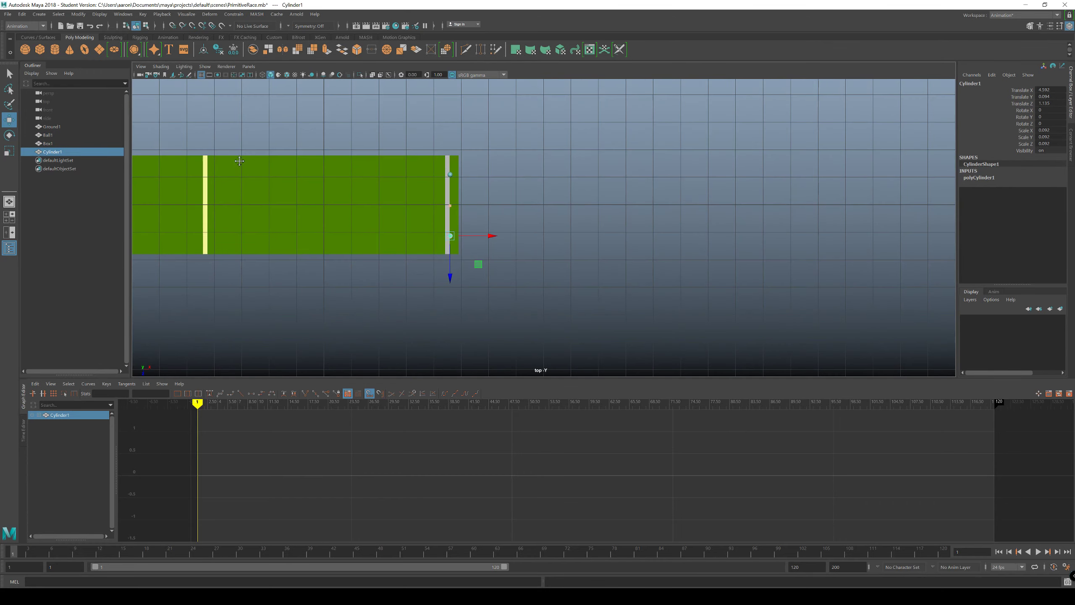
{"action": "right_click_drag", "start_coordinate": [297, 169], "coordinate": [711, 242], "text": "alt"}
{"action": "middle_click_drag", "start_coordinate": [255, 200], "coordinate": [421, 183], "text": "alt"}
{"action": "right_click_drag", "start_coordinate": [420, 182], "coordinate": [614, 216], "text": "alt"}
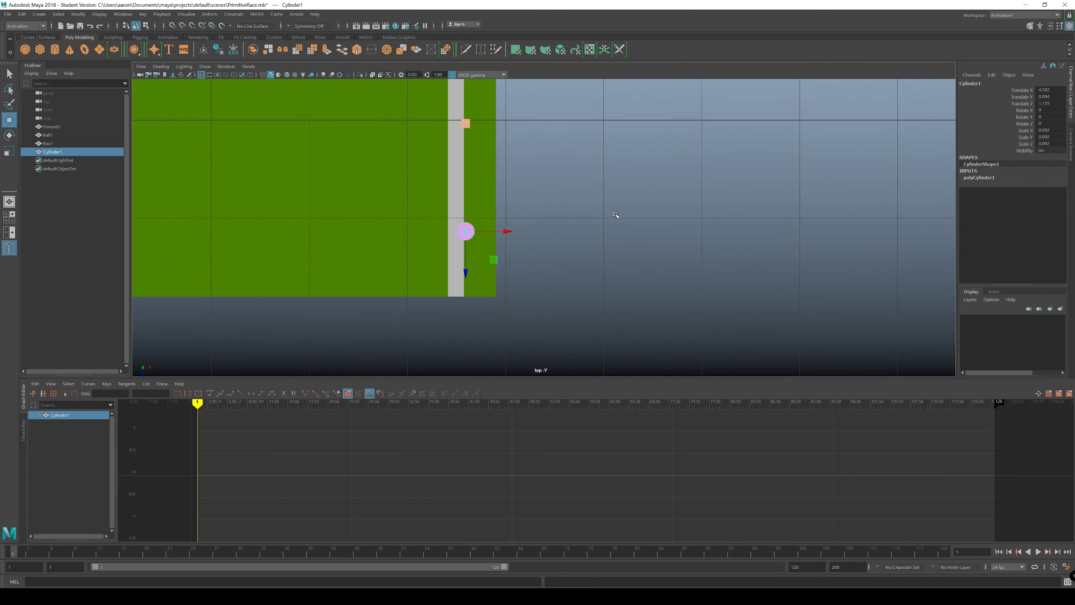
{"action": "middle_click_drag", "start_coordinate": [388, 165], "coordinate": [461, 228], "text": "alt"}
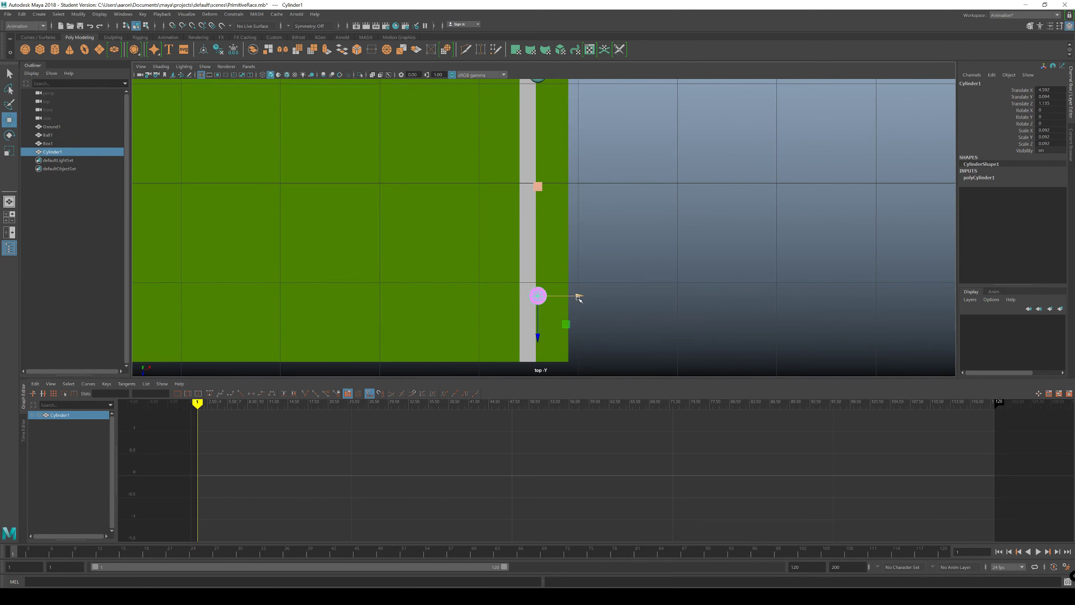
{"action": "left_click_drag", "start_coordinate": [579, 299], "coordinate": [588, 299]}
Step: Move Box1 to about 4.62 and Ball1 to about 4.65 along X, just behind the start line
{"action": "left_click", "coordinate": [539, 187]}
{"action": "left_click_drag", "start_coordinate": [560, 188], "coordinate": [564, 188]}
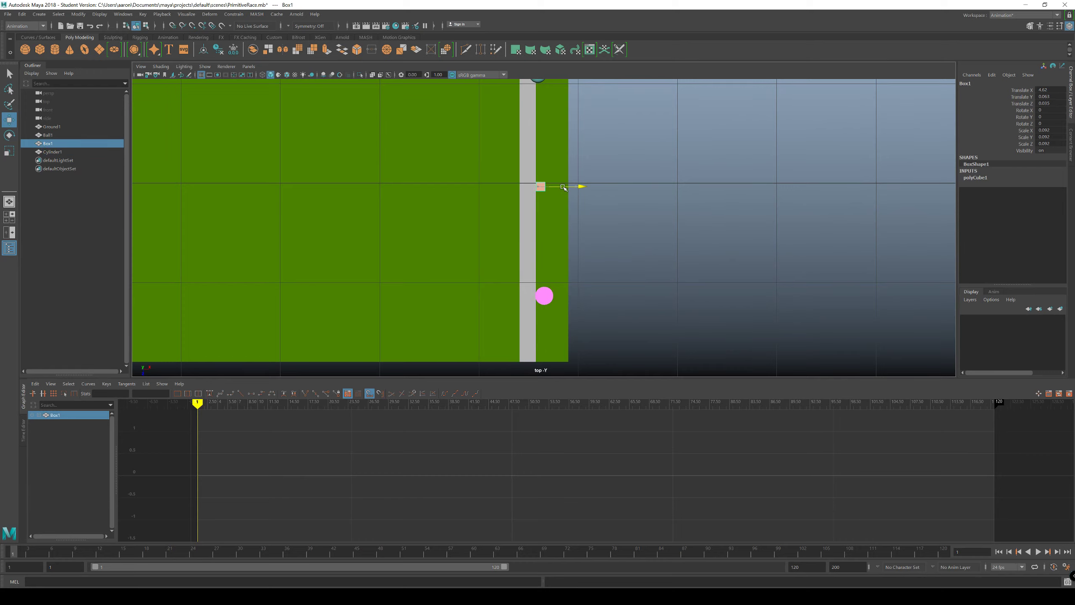
{"action": "middle_click_drag", "start_coordinate": [478, 181], "coordinate": [504, 251], "text": "alt"}
{"action": "left_click", "coordinate": [539, 194]}
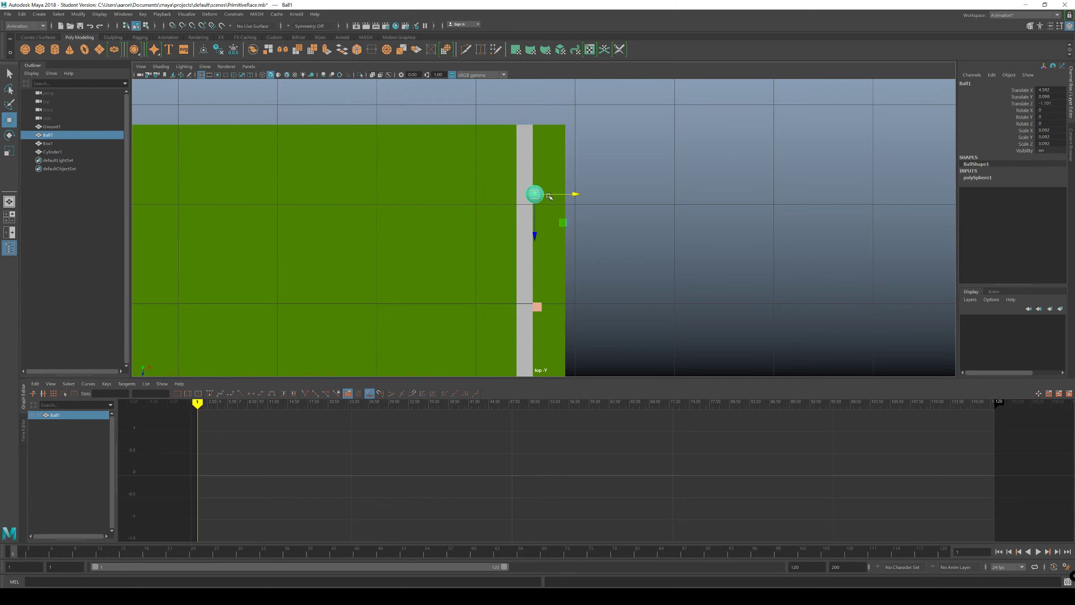
{"action": "left_click_drag", "start_coordinate": [573, 193], "coordinate": [578, 194]}
{"action": "left_click", "coordinate": [569, 221]}
{"action": "scroll", "coordinate": [569, 220], "scroll_direction": "down", "scroll_amount": 5}
Step: Return to a full-size perspective view and examine the three racers lined up behind the start line
{"action": "key", "text": "space"}
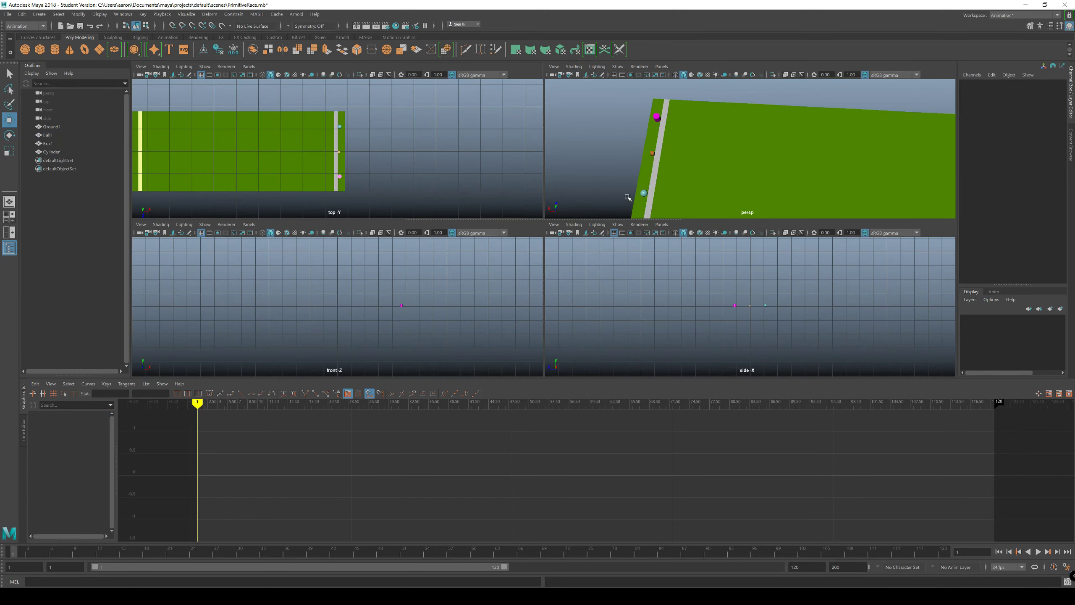
{"action": "left_click_drag", "start_coordinate": [628, 197], "coordinate": [632, 173], "text": "alt"}
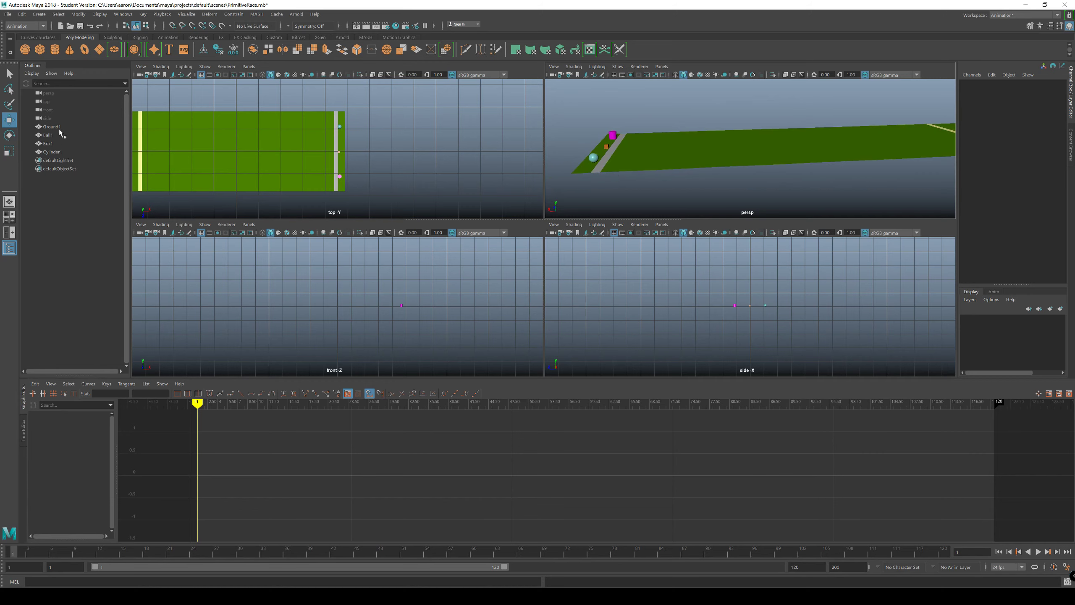
{"action": "left_click", "coordinate": [57, 127]}
{"action": "key", "text": "space"}
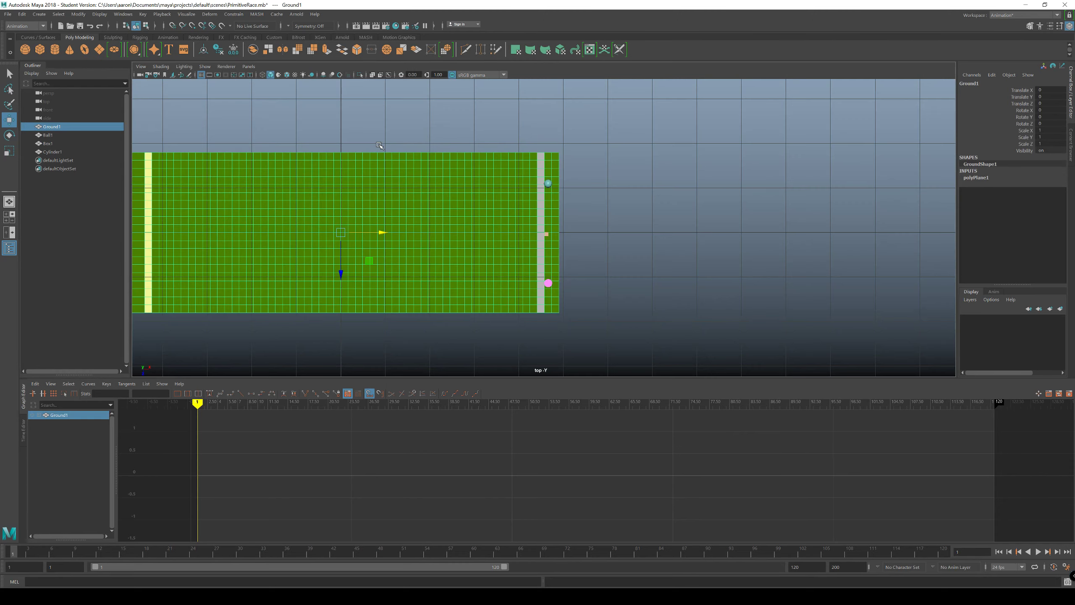
{"action": "key", "text": "space"}
{"action": "key", "text": "space"}
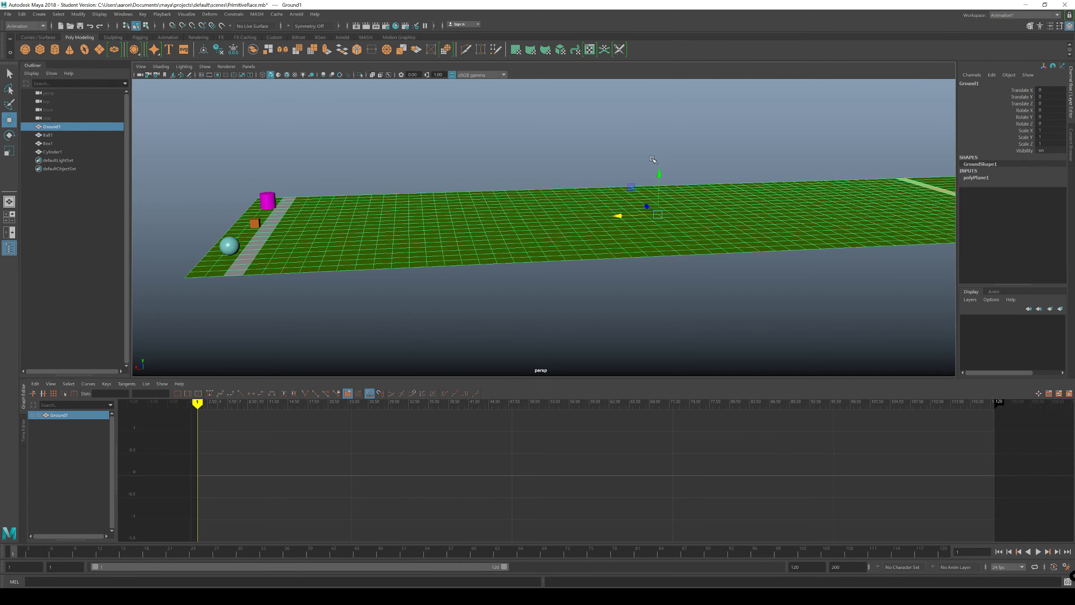
{"action": "left_click", "coordinate": [547, 168]}
{"action": "left_click_drag", "start_coordinate": [582, 143], "coordinate": [526, 183], "text": "alt"}
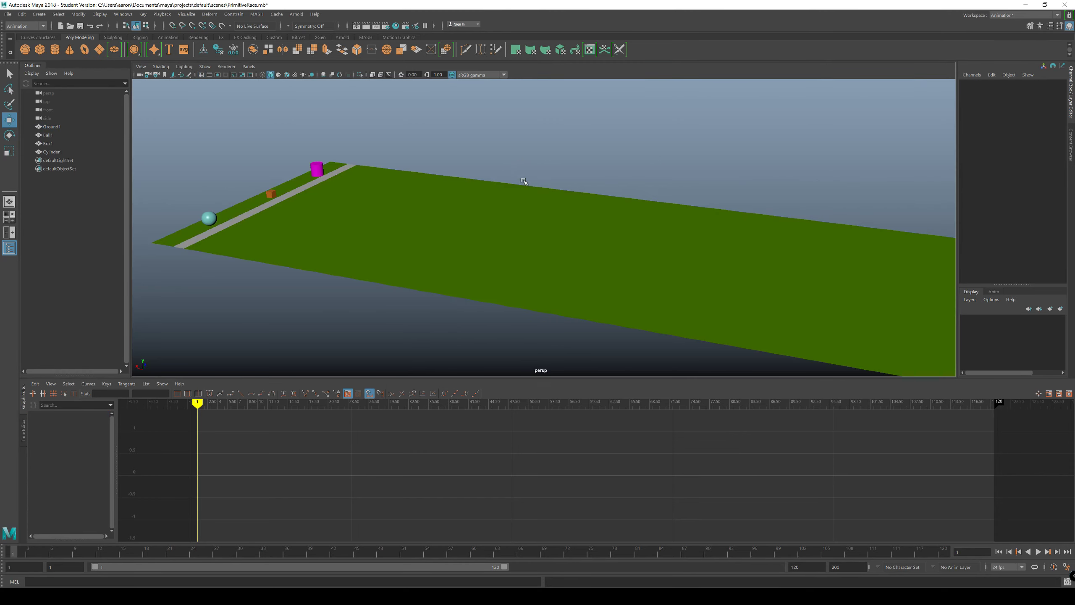
{"action": "middle_click_drag", "start_coordinate": [526, 182], "coordinate": [622, 162], "text": "alt"}
{"action": "left_click_drag", "start_coordinate": [621, 162], "coordinate": [487, 186], "text": "alt"}
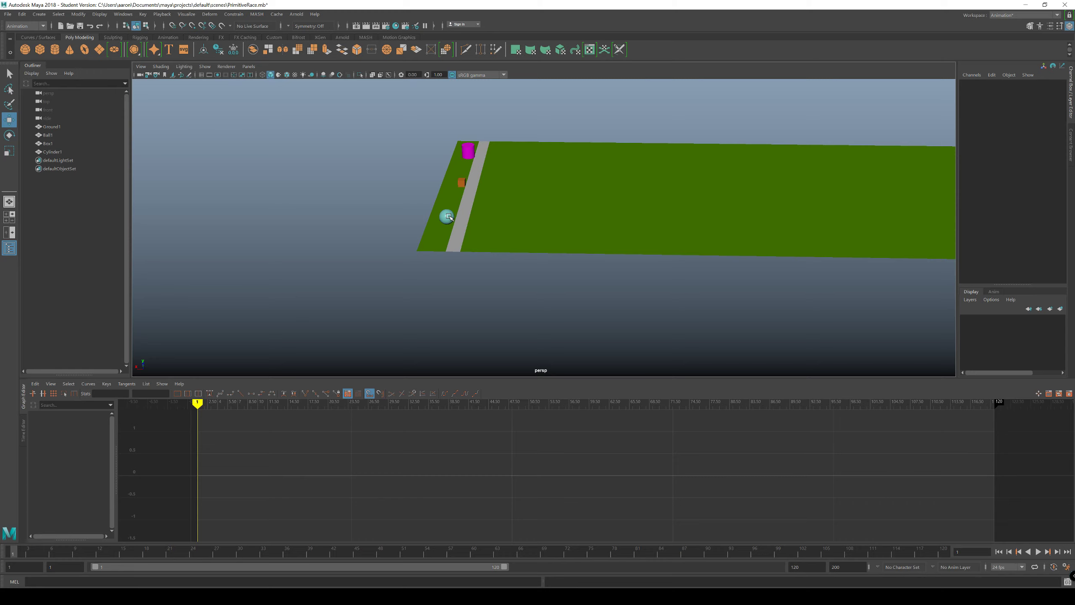
Step: Try keying all of Ball1's channels at frame 1
{"action": "left_click", "coordinate": [447, 217]}
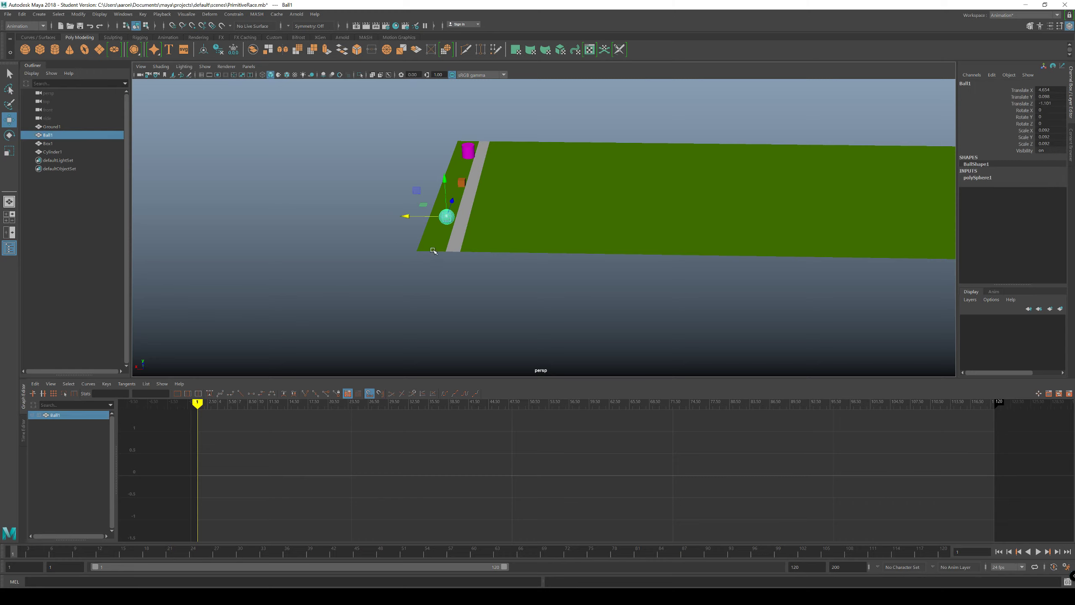
{"action": "key", "text": "s"}
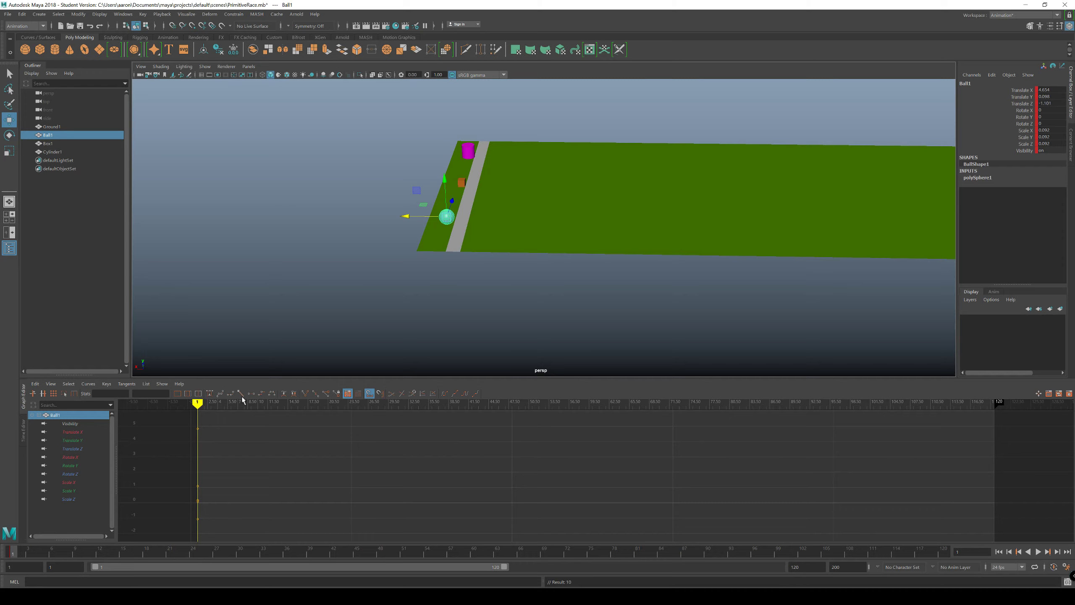
{"action": "key", "text": "ctrl+z"}
{"action": "left_click_drag", "start_coordinate": [365, 284], "coordinate": [359, 287], "text": "alt"}
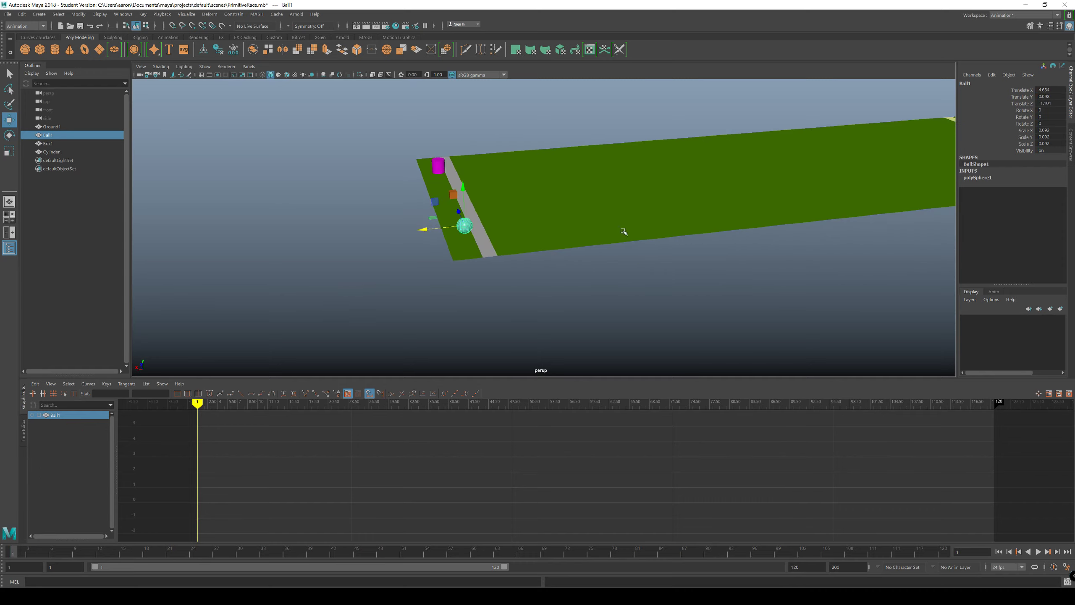
Step: Try sliding Ball1 along the X axis from the start line to the finish line
{"action": "left_click_drag", "start_coordinate": [1020, 90], "coordinate": [1026, 101]}
{"action": "left_click", "coordinate": [1028, 90]}
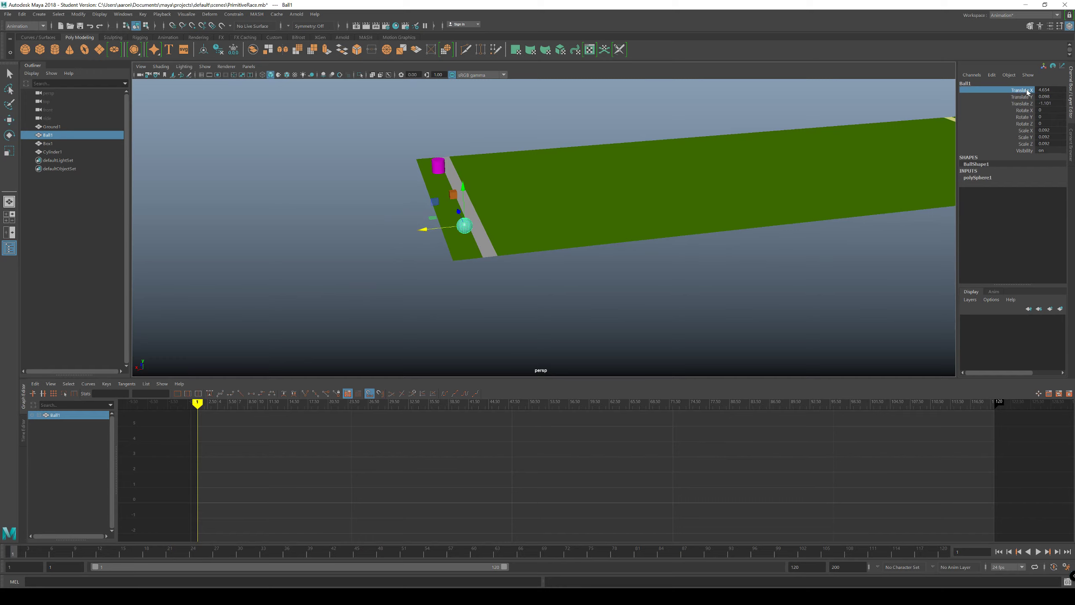
{"action": "left_click", "coordinate": [336, 161]}
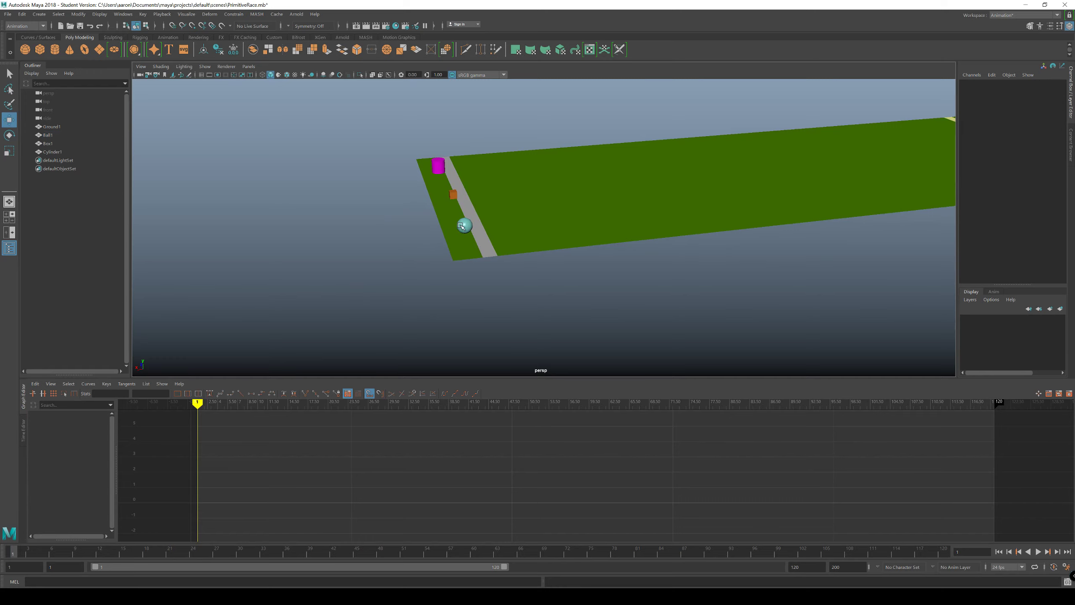
{"action": "left_click", "coordinate": [463, 226]}
{"action": "left_click_drag", "start_coordinate": [559, 214], "coordinate": [545, 216], "text": "alt"}
{"action": "right_click_drag", "start_coordinate": [545, 216], "coordinate": [487, 192], "text": "alt"}
{"action": "middle_click_drag", "start_coordinate": [487, 192], "coordinate": [340, 201], "text": "alt"}
{"action": "left_click_drag", "start_coordinate": [339, 201], "coordinate": [353, 204], "text": "alt"}
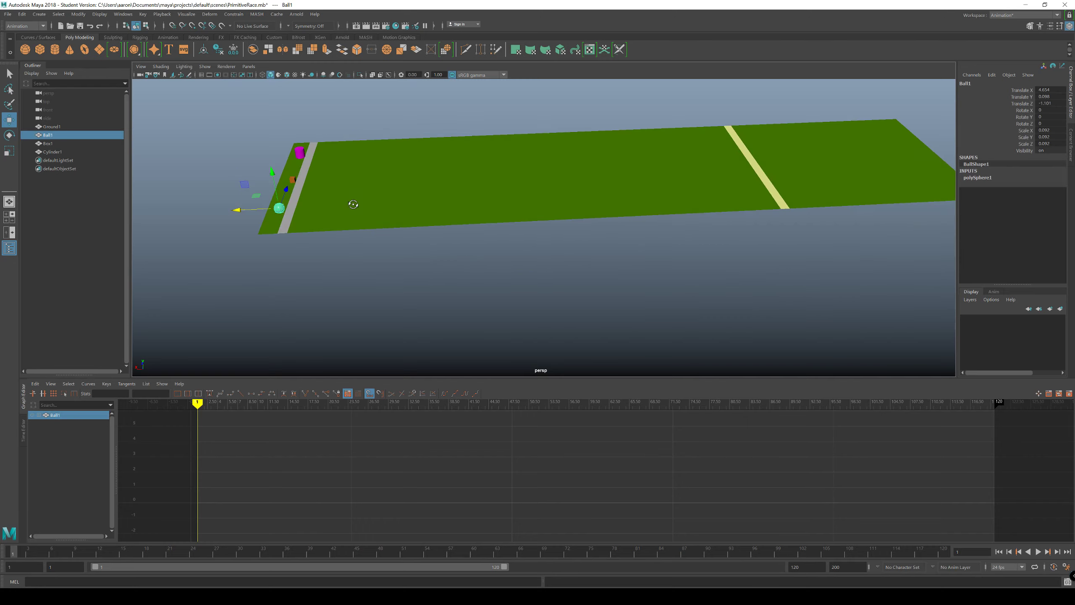
{"action": "left_click_drag", "start_coordinate": [250, 212], "coordinate": [794, 184]}
{"action": "key", "text": "ctrl+z"}
Step: Try keying only Ball1's Translate X channel at frame 1
{"action": "left_click", "coordinate": [1025, 90]}
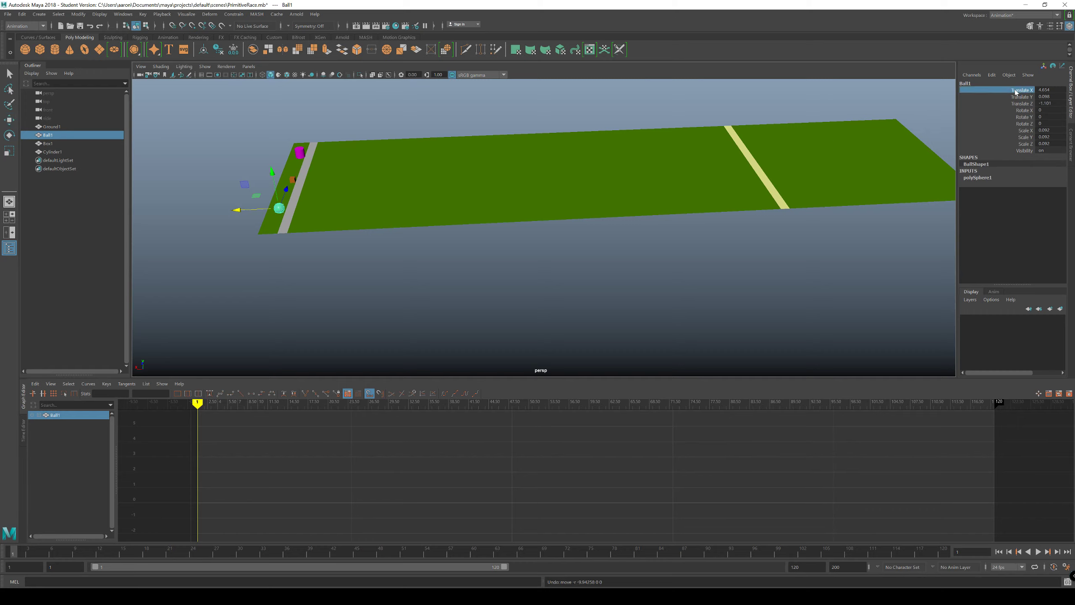
{"action": "right_click", "coordinate": [1012, 93]}
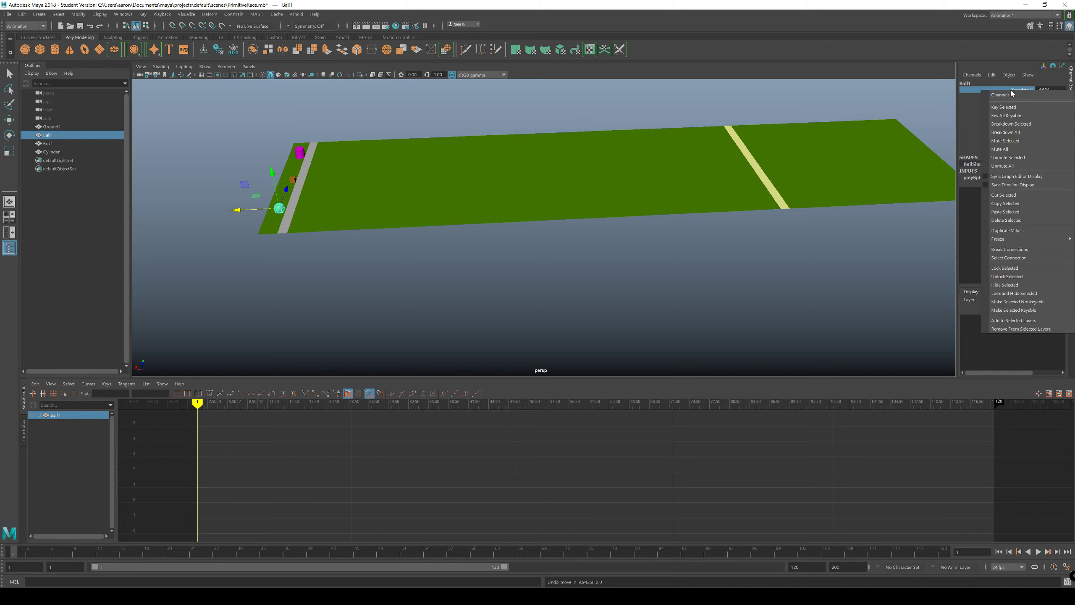
{"action": "left_click", "coordinate": [1015, 107]}
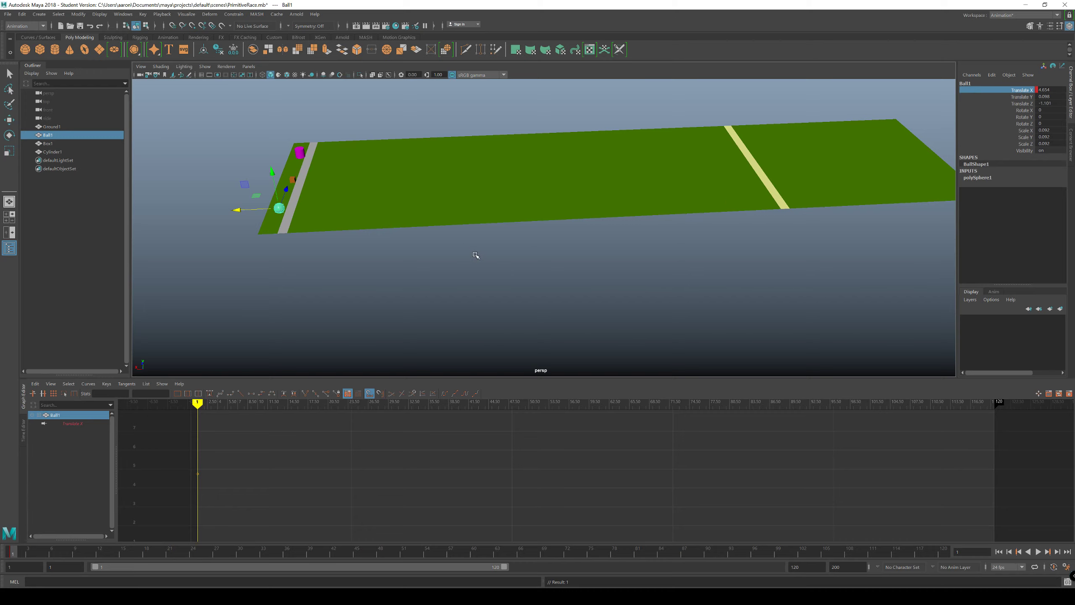
{"action": "left_click_drag", "start_coordinate": [473, 257], "coordinate": [448, 247], "text": "alt"}
{"action": "middle_click_drag", "start_coordinate": [447, 246], "coordinate": [550, 237], "text": "alt"}
{"action": "key", "text": "ctrl+z"}
{"action": "left_click_drag", "start_coordinate": [496, 242], "coordinate": [475, 247], "text": "alt"}
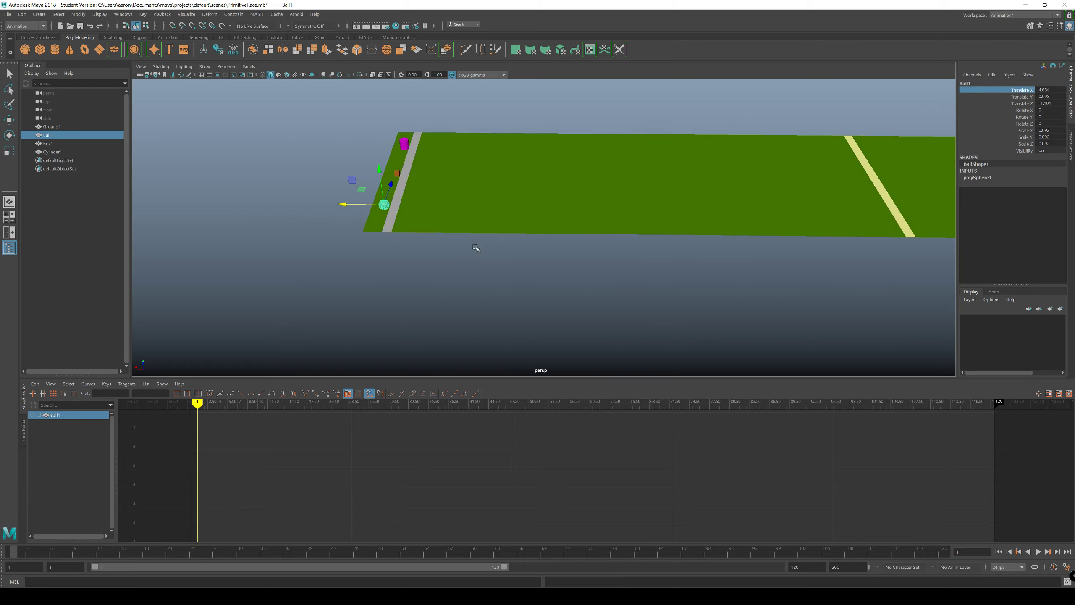
Step: Nudge Ball1 along the X axis slightly farther behind the start line, to a Translate X of about 4.676
{"action": "middle_click_drag", "start_coordinate": [475, 247], "coordinate": [535, 245], "text": "alt"}
{"action": "left_click_drag", "start_coordinate": [421, 241], "coordinate": [398, 235], "text": "alt"}
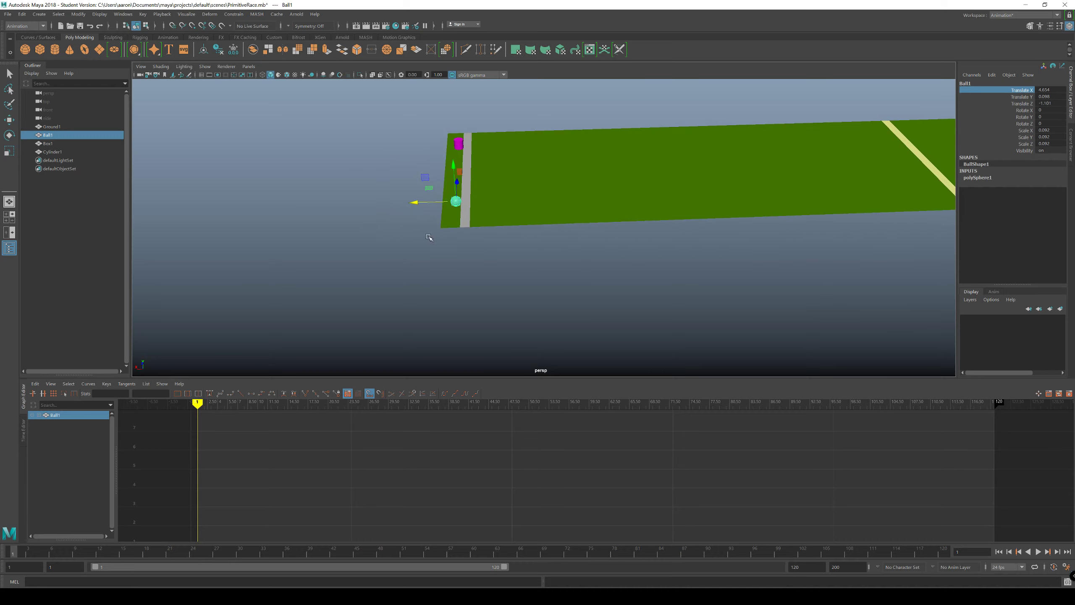
{"action": "mouse_move", "coordinate": [413, 203]}
{"action": "left_mouse_down"}
{"action": "mouse_move", "coordinate": [425, 204]}
{"action": "mouse_move", "coordinate": [413, 207]}
{"action": "left_mouse_up"}
Step: Try keying only Ball1's Translate X, Y and Z channels at frame 1
{"action": "key", "text": "e"}
{"action": "key", "text": "r"}
{"action": "key", "text": "w"}
{"action": "key", "text": "e"}
{"action": "key", "text": "r"}
{"action": "key", "text": "w"}
{"action": "key", "text": "shift+w"}
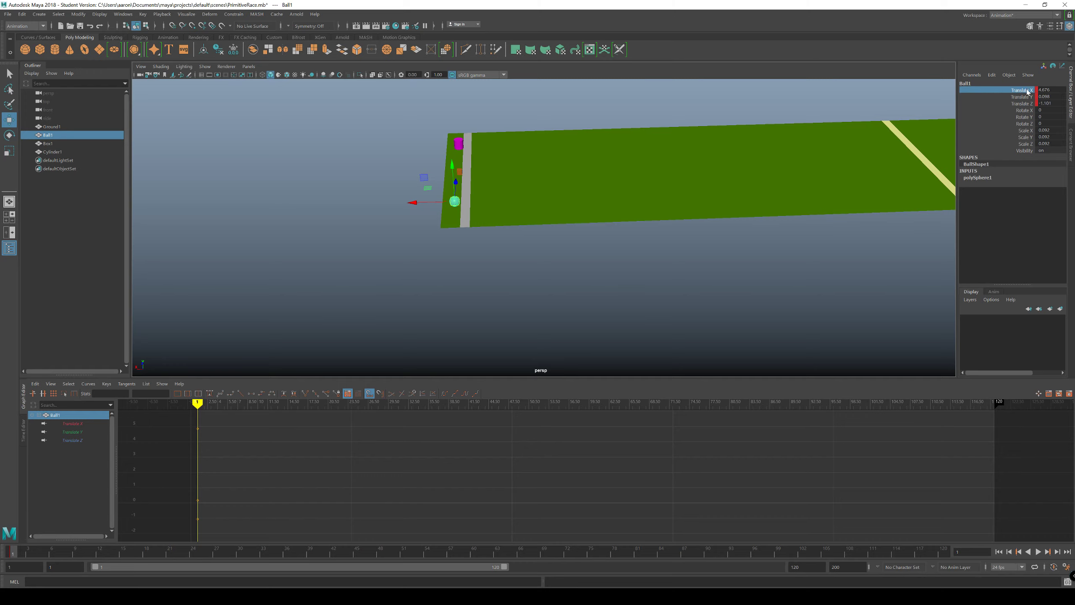
{"action": "left_click_drag", "start_coordinate": [1027, 90], "coordinate": [1024, 104]}
{"action": "right_click", "coordinate": [1024, 103]}
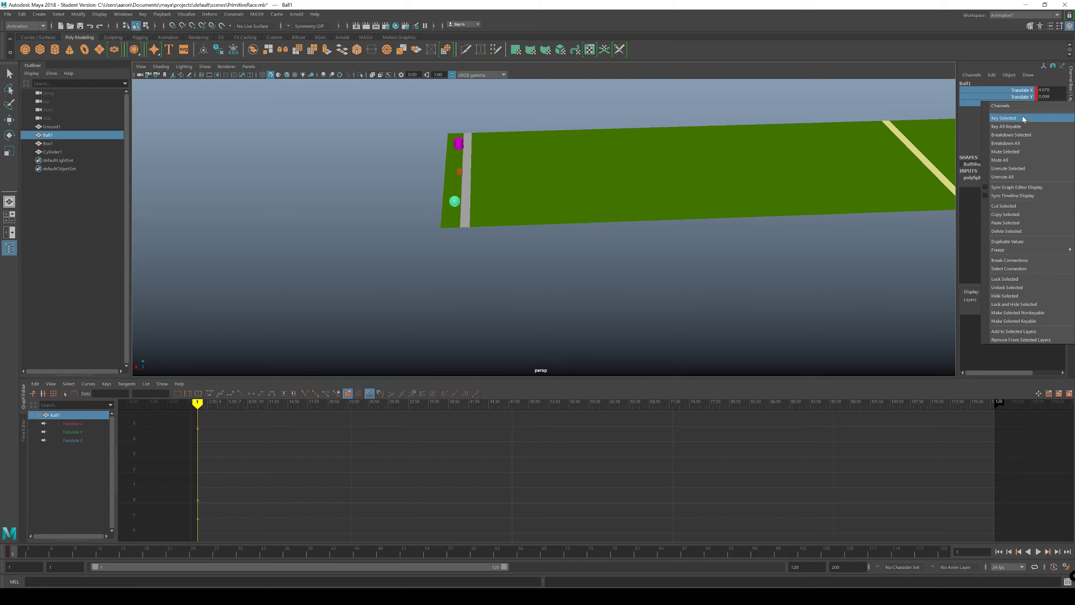
{"action": "left_click", "coordinate": [853, 85]}
Step: Undo the translation keys set on Ball1 at frame 1
{"action": "left_click", "coordinate": [456, 200]}
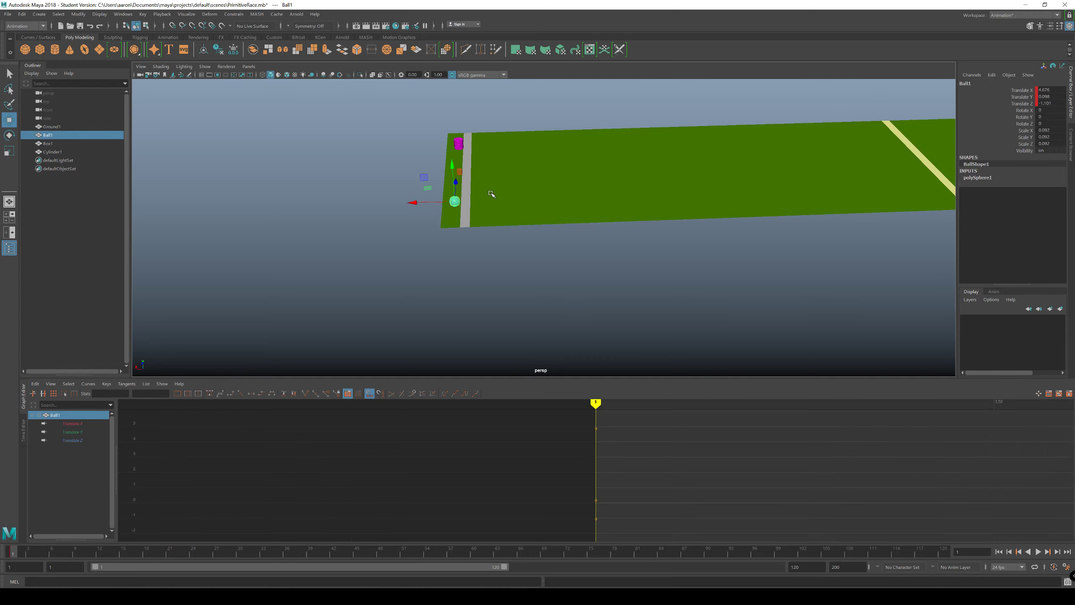
{"action": "key", "text": "s"}
{"action": "key", "text": "ctrl+z"}
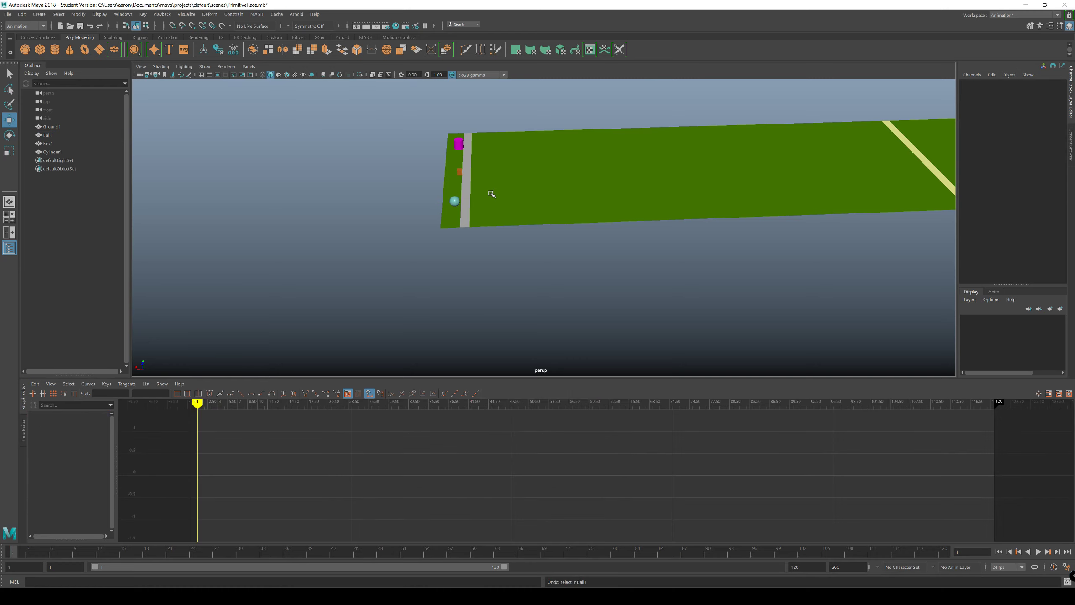
{"action": "left_click", "coordinate": [453, 201]}
{"action": "key", "text": "ctrl+z"}
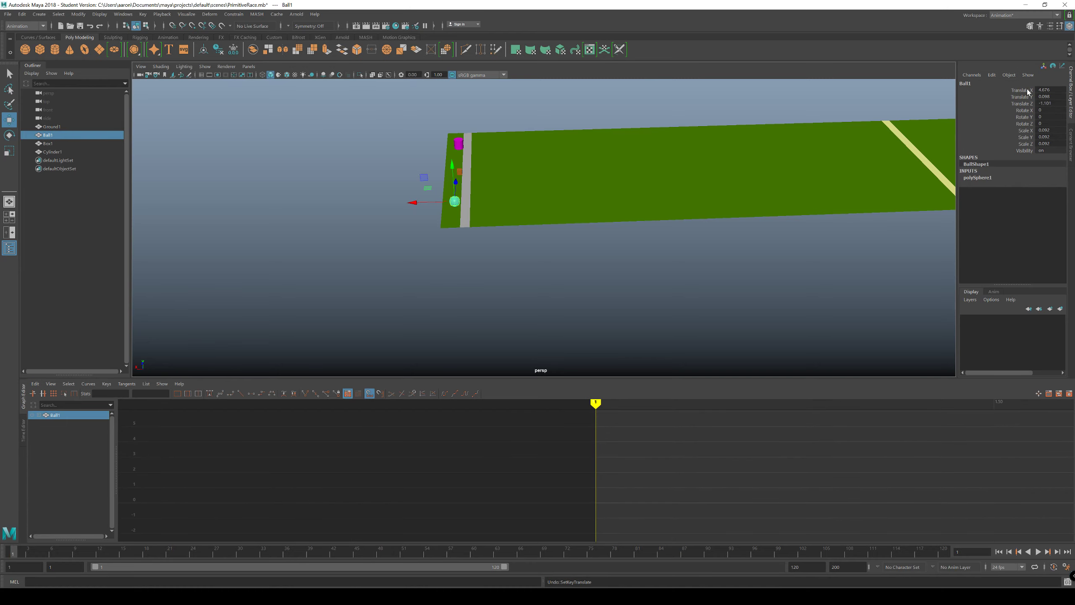
{"action": "left_click_drag", "start_coordinate": [417, 215], "coordinate": [423, 216], "text": "alt"}
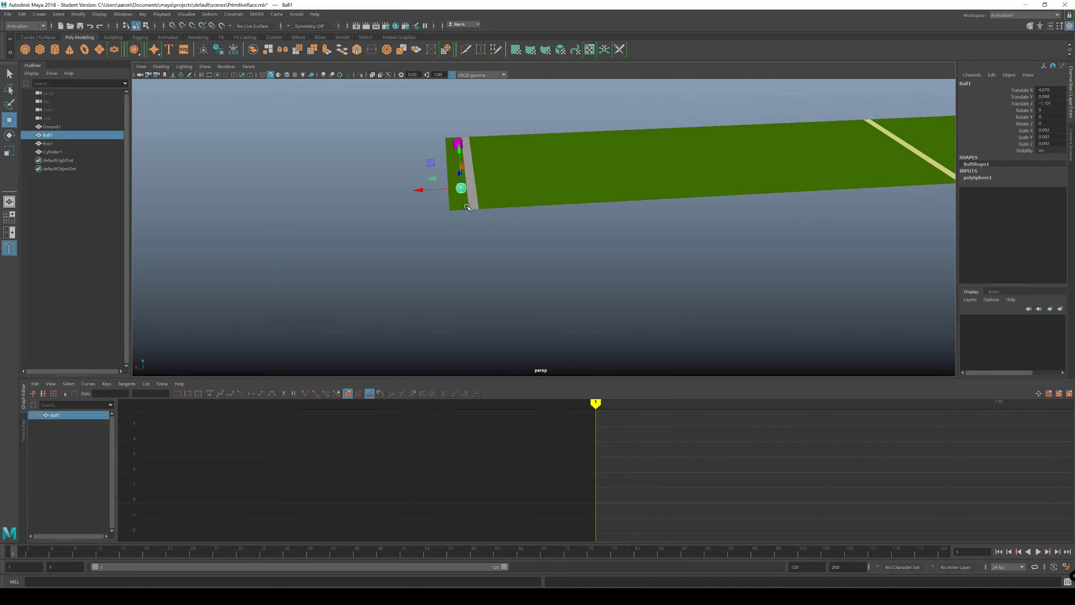
{"action": "middle_click_drag", "start_coordinate": [440, 219], "coordinate": [433, 258], "text": "alt"}
{"action": "right_click_drag", "start_coordinate": [435, 252], "coordinate": [570, 260], "text": "alt"}
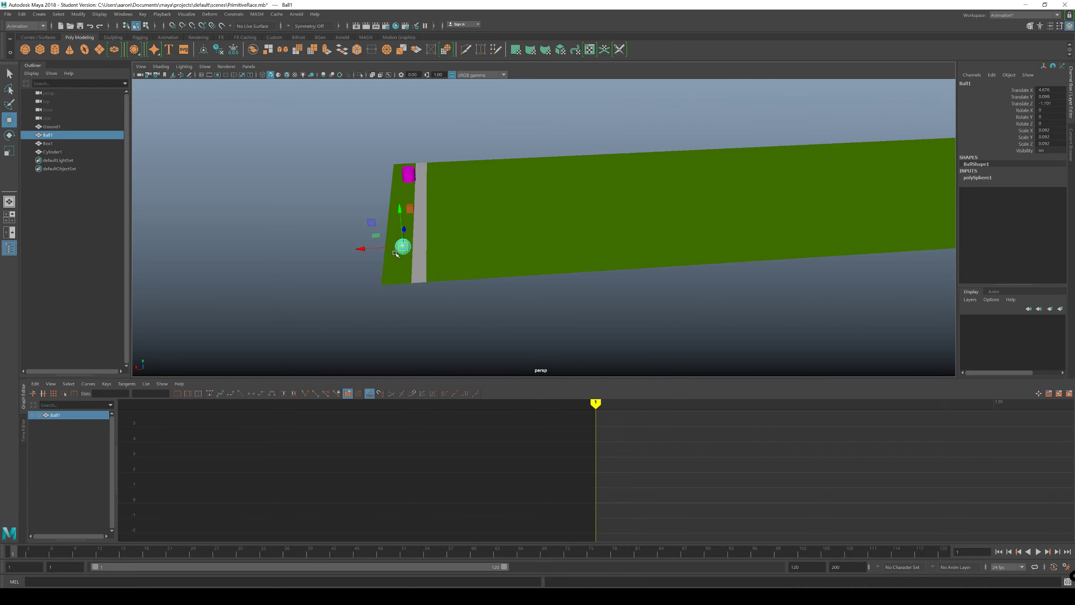
{"action": "left_click_drag", "start_coordinate": [523, 266], "coordinate": [914, 177], "text": "alt"}
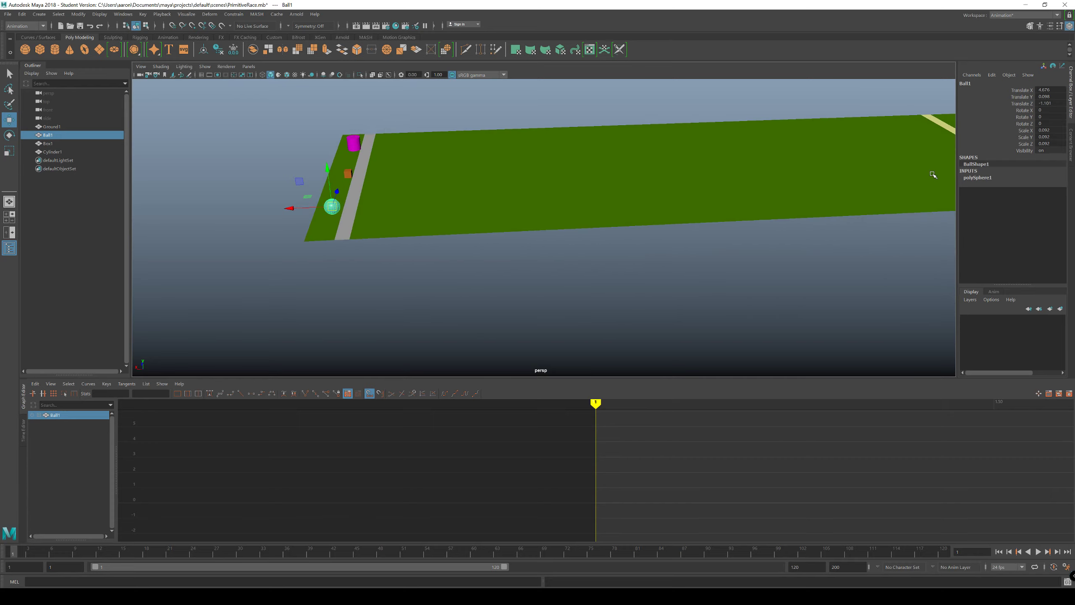
{"action": "left_click", "coordinate": [1020, 90]}
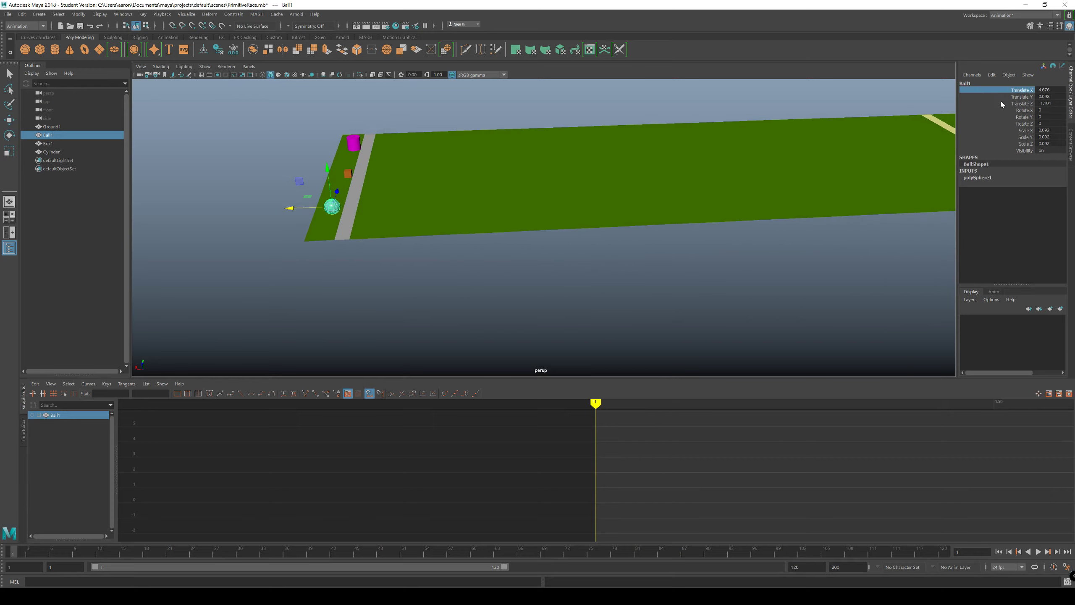
{"action": "right_click", "coordinate": [1025, 91]}
{"action": "left_click", "coordinate": [610, 218]}
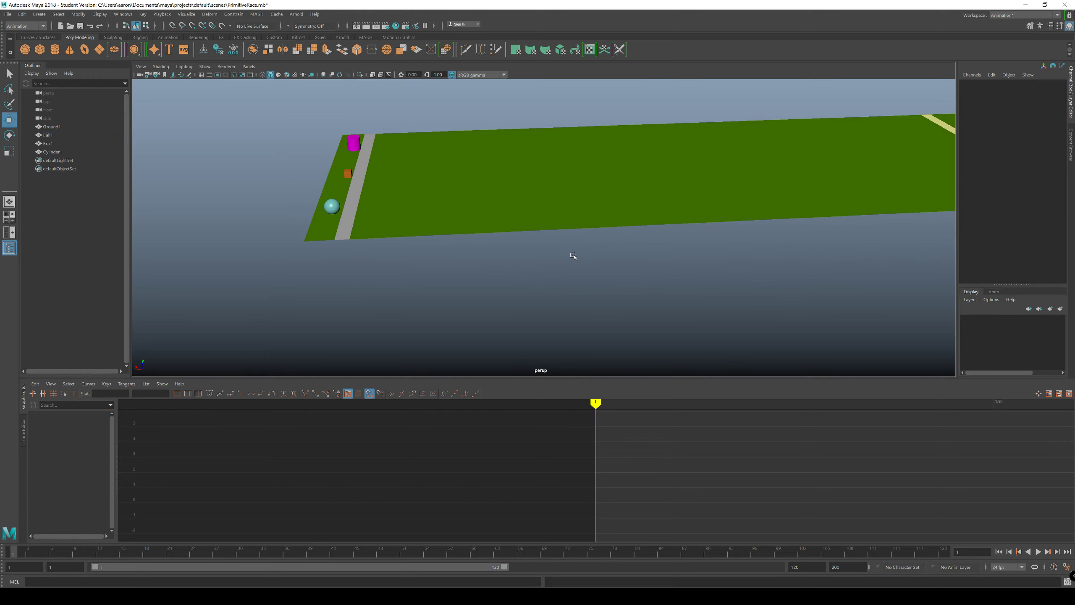
{"action": "left_click_drag", "start_coordinate": [620, 269], "coordinate": [533, 270], "text": "alt"}
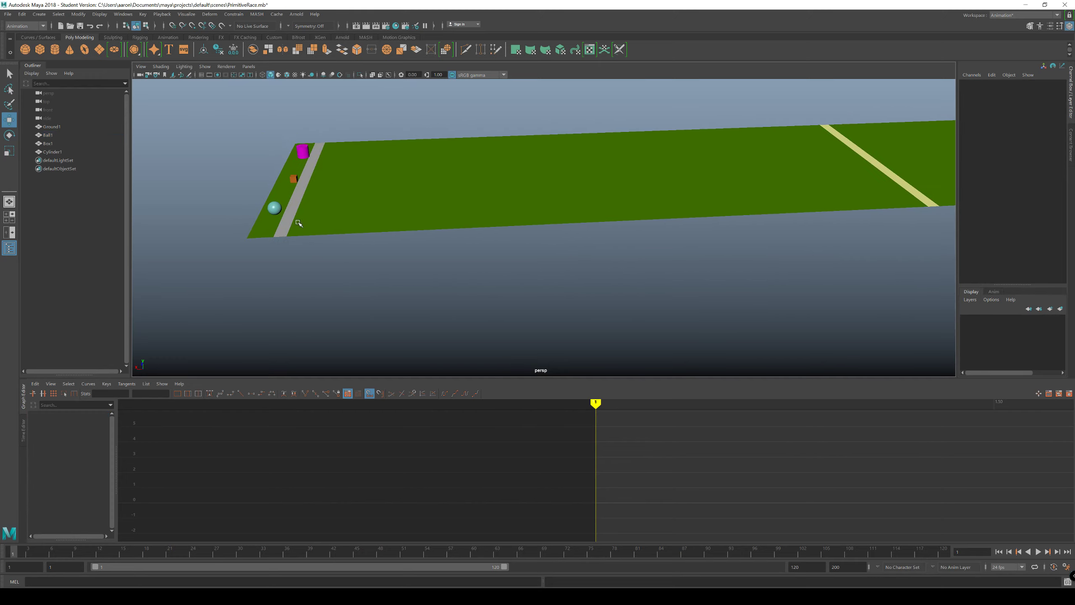
Step: Try keying every channel of Ball1 at frame 1
{"action": "left_click", "coordinate": [268, 208]}
{"action": "left_click_drag", "start_coordinate": [273, 209], "coordinate": [541, 282], "text": "alt"}
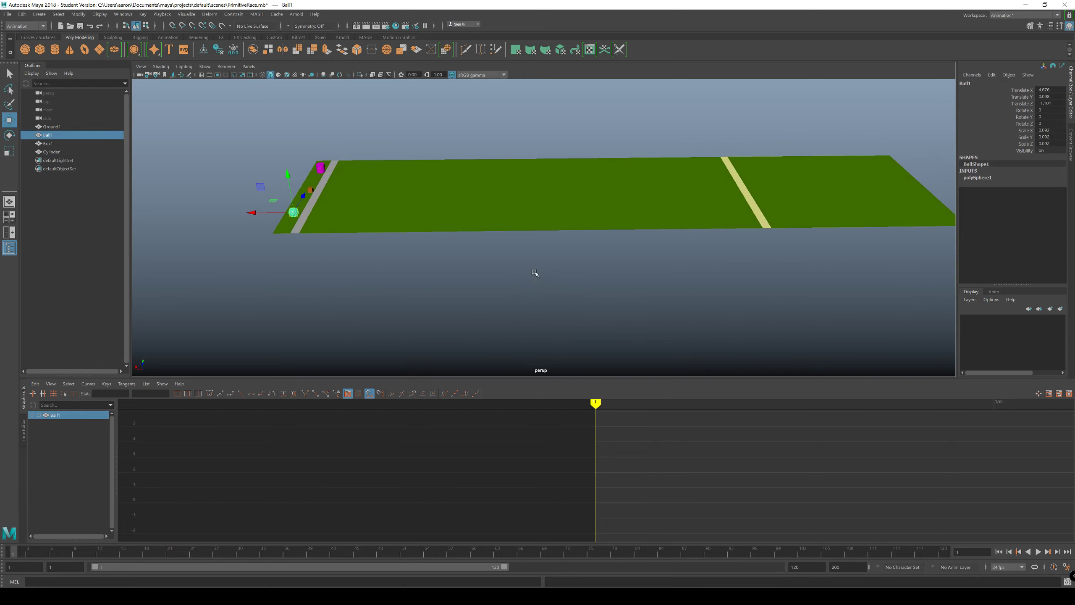
{"action": "key", "text": "s"}
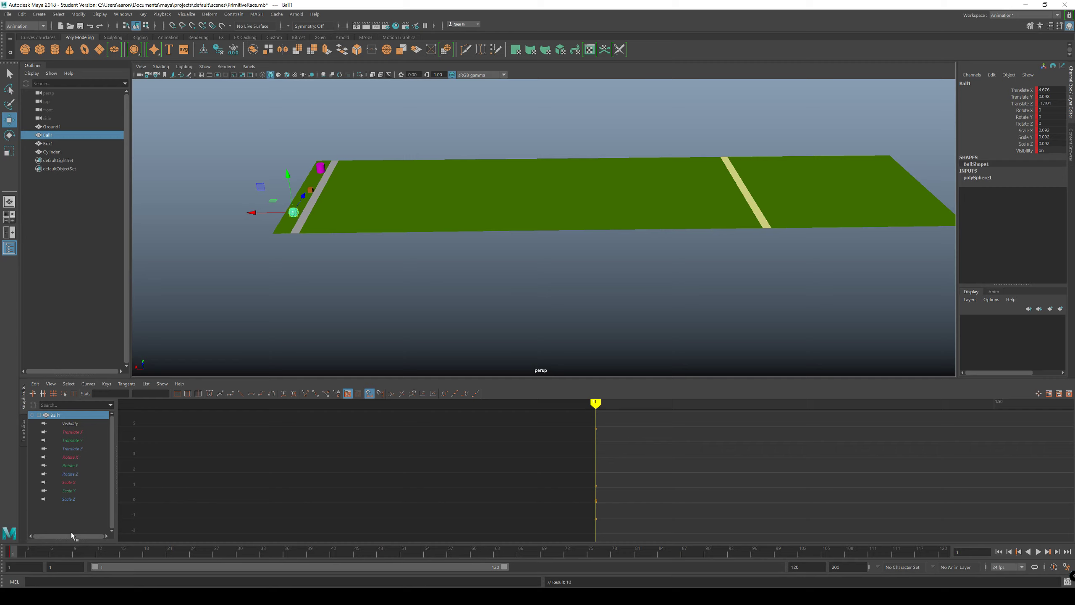
Step: Try moving Ball1 past the finish line to a Translate X of about -5.04 at frame 120 and keying all its channels
{"action": "mouse_move", "coordinate": [14, 552]}
{"action": "left_mouse_down"}
{"action": "mouse_move", "coordinate": [645, 516]}
{"action": "mouse_move", "coordinate": [952, 516]}
{"action": "left_mouse_up"}
{"action": "left_click_drag", "start_coordinate": [256, 217], "coordinate": [757, 209]}
{"action": "key", "text": "s"}
Step: Examine Ball1's animation curves between frames 1 and 120 in the Graph Editor
{"action": "middle_click_drag", "start_coordinate": [792, 432], "coordinate": [474, 420], "text": "alt"}
{"action": "scroll", "coordinate": [746, 465], "scroll_direction": "down", "scroll_amount": 6}
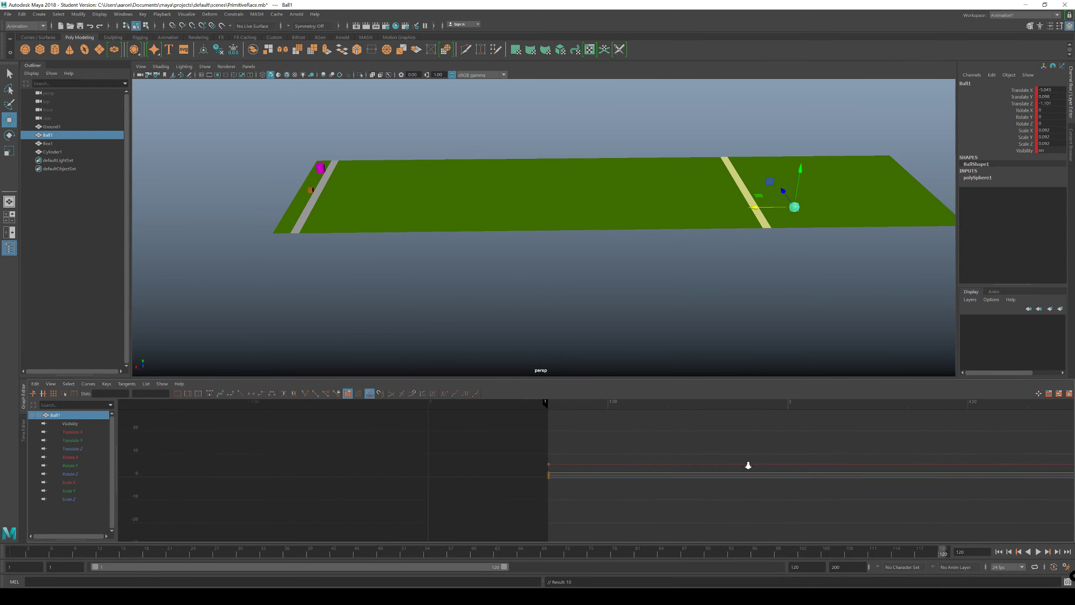
{"action": "middle_click_drag", "start_coordinate": [802, 459], "coordinate": [506, 469], "text": "alt"}
{"action": "scroll", "coordinate": [735, 459], "scroll_direction": "down", "scroll_amount": 12}
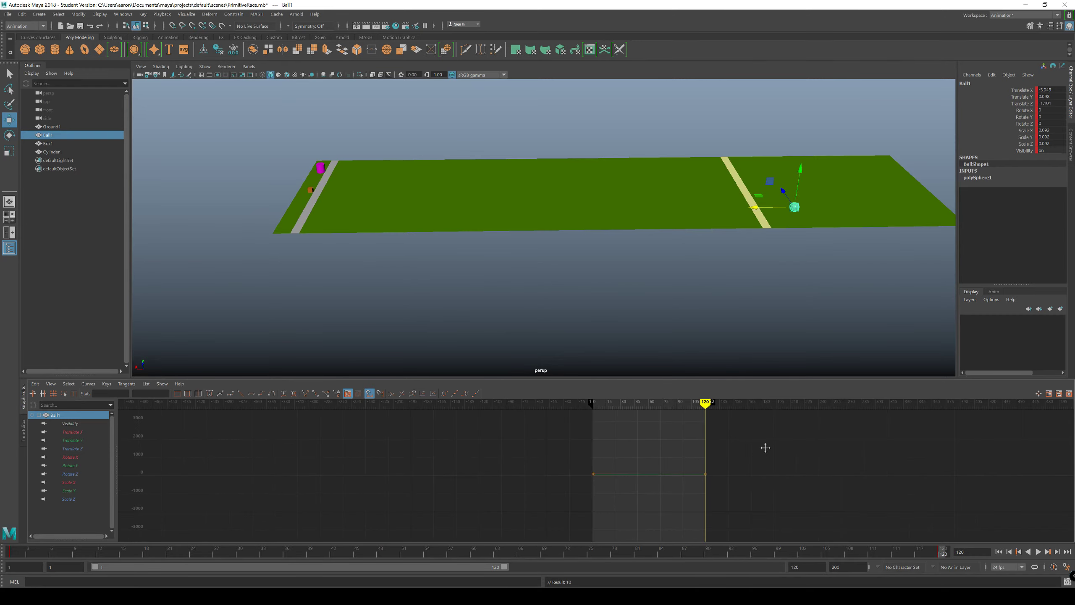
{"action": "scroll", "coordinate": [765, 447], "scroll_direction": "up", "scroll_amount": 5}
{"action": "middle_click_drag", "start_coordinate": [660, 499], "coordinate": [434, 468], "text": "alt"}
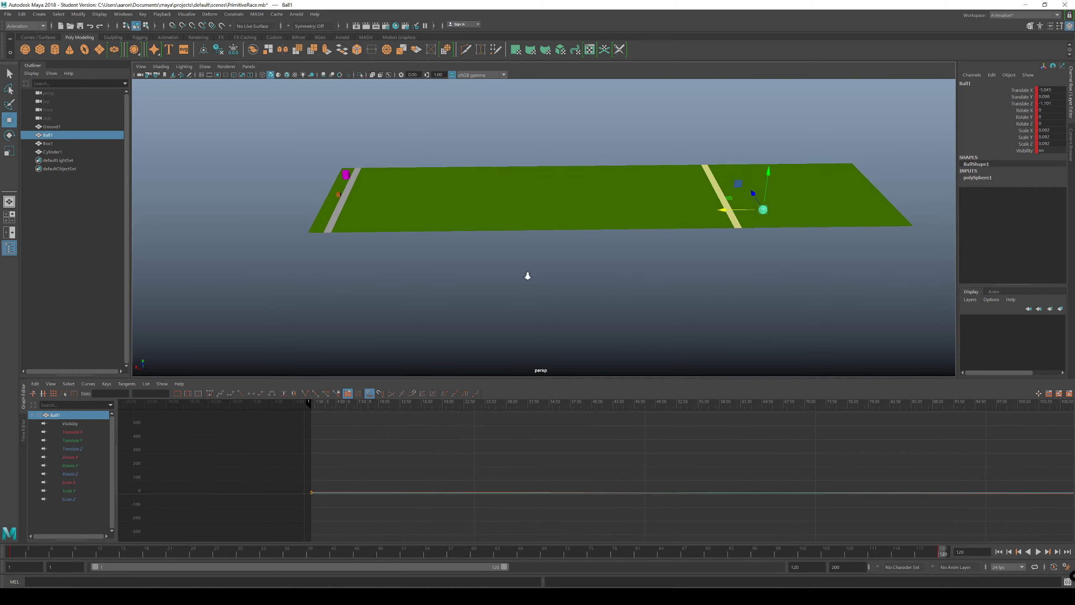
{"action": "scroll", "coordinate": [528, 276], "scroll_direction": "up", "scroll_amount": 2}
{"action": "key", "text": "f"}
{"action": "scroll", "coordinate": [594, 437], "scroll_direction": "up", "scroll_amount": 2}
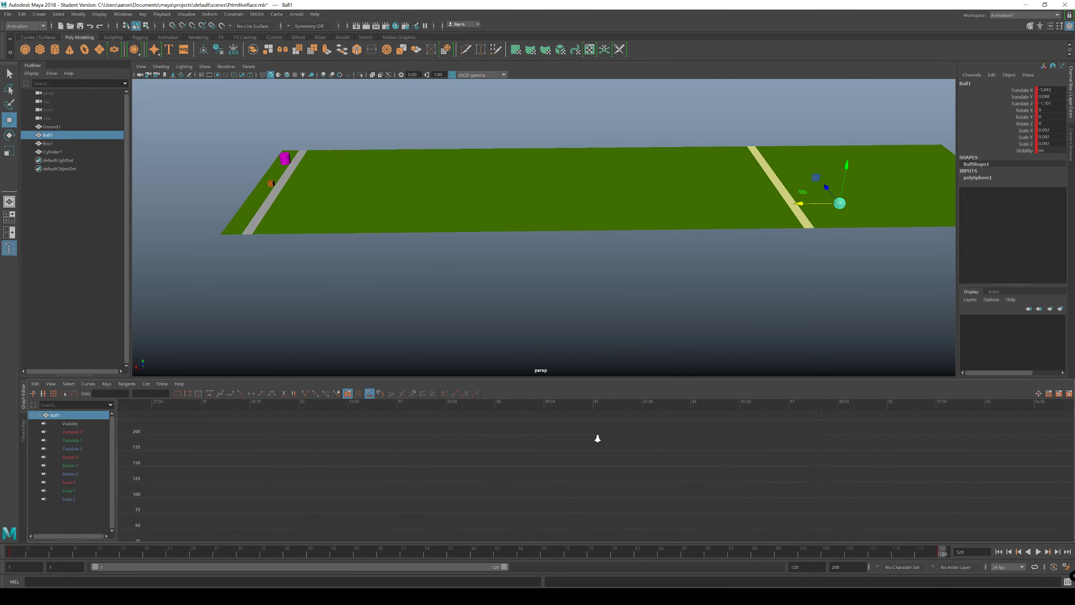
{"action": "scroll", "coordinate": [476, 304], "scroll_direction": "up", "scroll_amount": 2}
{"action": "left_click_drag", "start_coordinate": [488, 321], "coordinate": [532, 388], "text": "alt"}
{"action": "middle_click_drag", "start_coordinate": [508, 454], "coordinate": [528, 467], "text": "alt"}
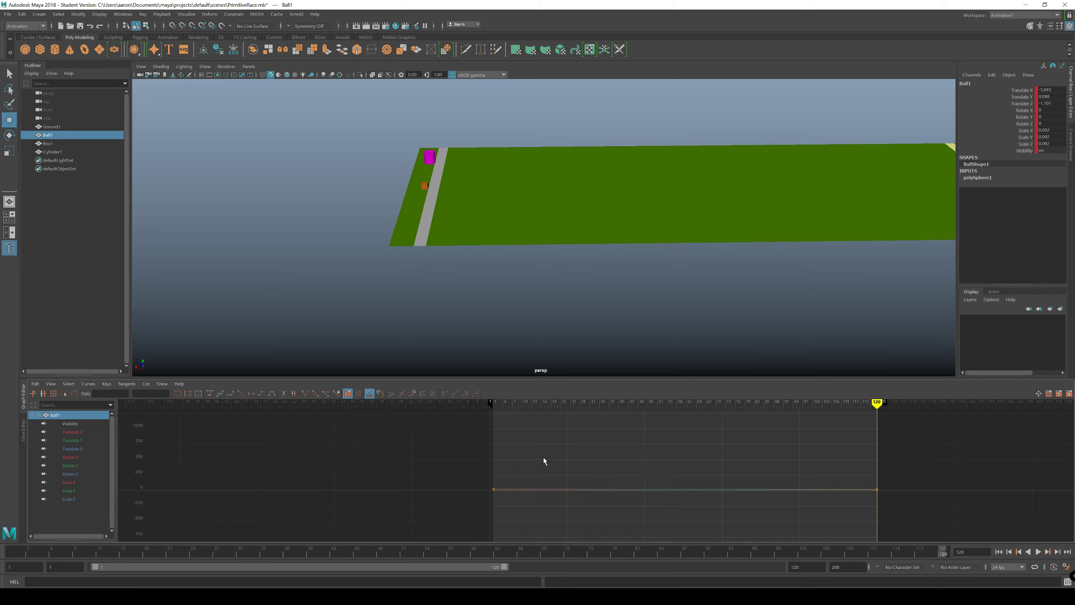
{"action": "left_click_drag", "start_coordinate": [511, 299], "coordinate": [470, 296], "text": "alt"}
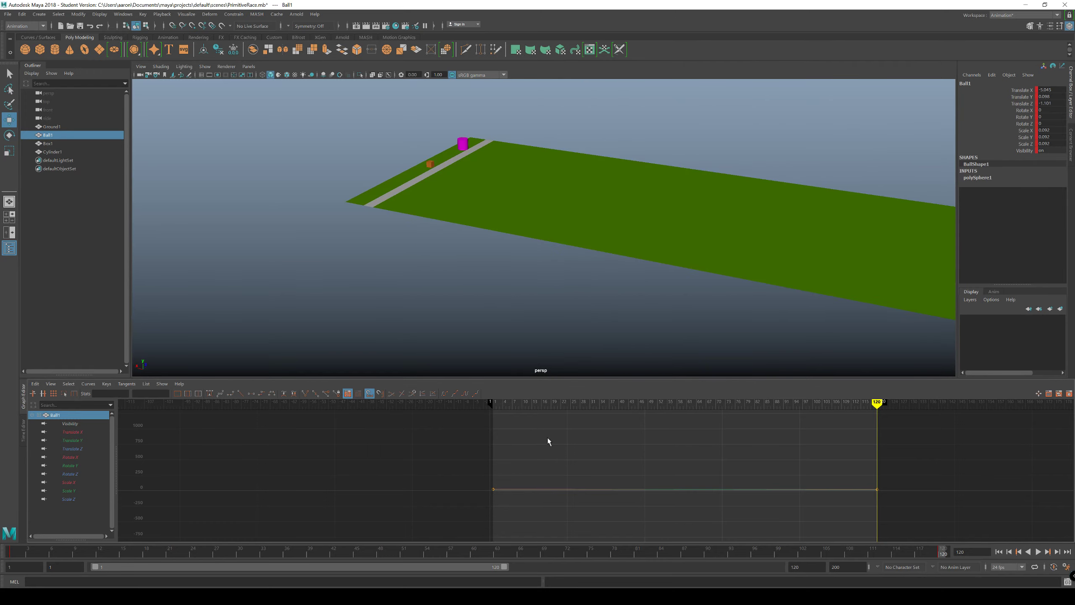
{"action": "scroll", "coordinate": [574, 448], "scroll_direction": "up", "scroll_amount": 4}
{"action": "scroll", "coordinate": [563, 448], "scroll_direction": "down", "scroll_amount": 5}
{"action": "scroll", "coordinate": [563, 448], "scroll_direction": "up", "scroll_amount": 4}
{"action": "middle_click_drag", "start_coordinate": [638, 449], "coordinate": [354, 429], "text": "alt"}
Step: Compare Ball1's Translate X curve with its other translate, rotate and scale curves in the Graph Editor
{"action": "left_click", "coordinate": [70, 432]}
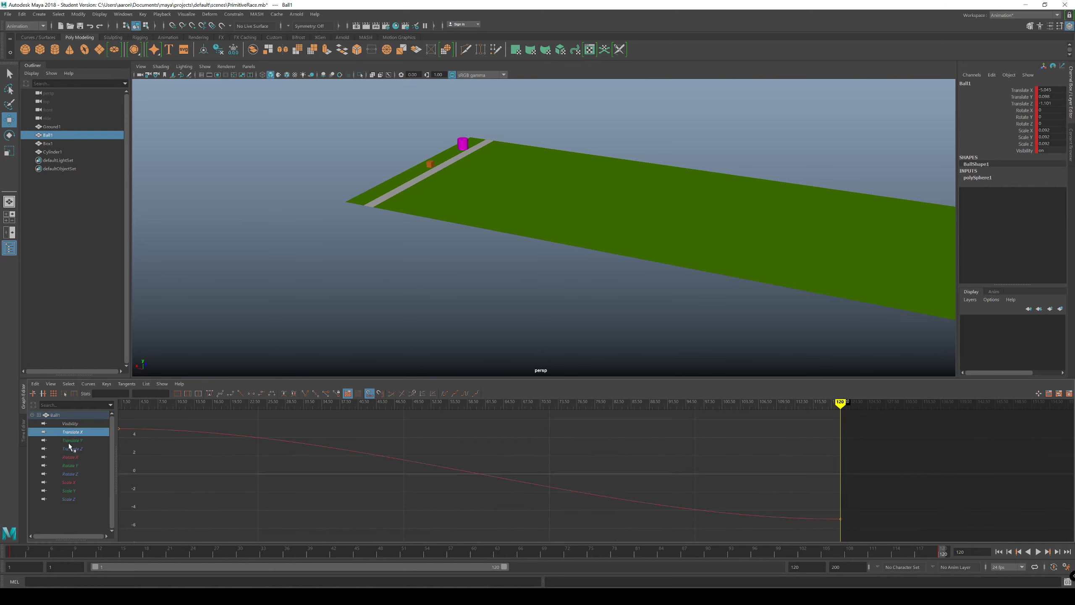
{"action": "left_click", "coordinate": [73, 441]}
{"action": "left_click", "coordinate": [76, 432]}
{"action": "left_click", "coordinate": [69, 500], "text": "shift"}
{"action": "scroll", "coordinate": [527, 474], "scroll_direction": "down", "scroll_amount": 9}
{"action": "scroll", "coordinate": [516, 477], "scroll_direction": "up", "scroll_amount": 6}
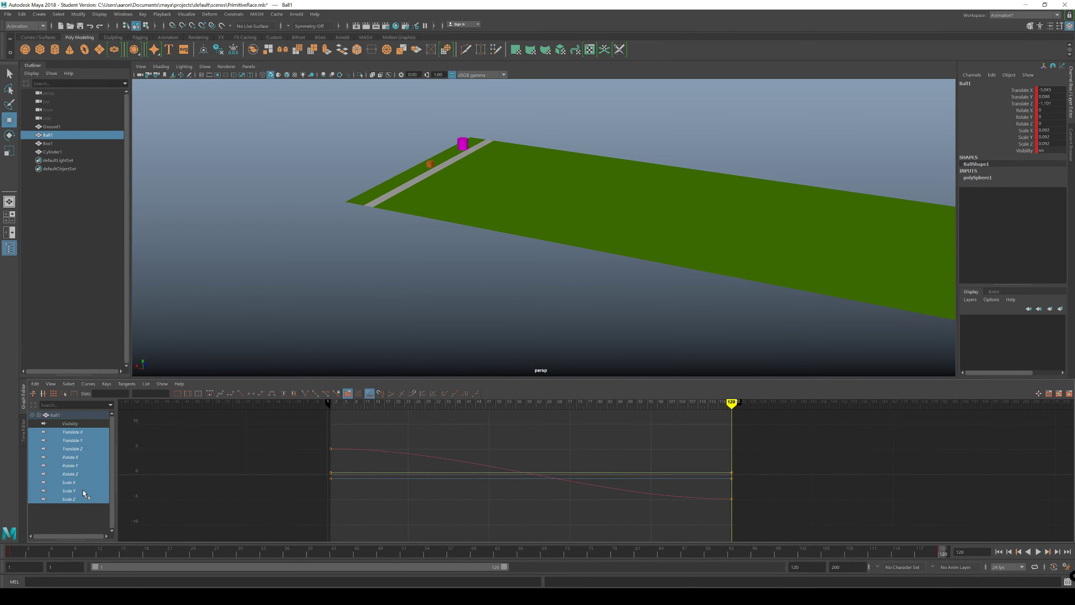
{"action": "left_click", "coordinate": [71, 433]}
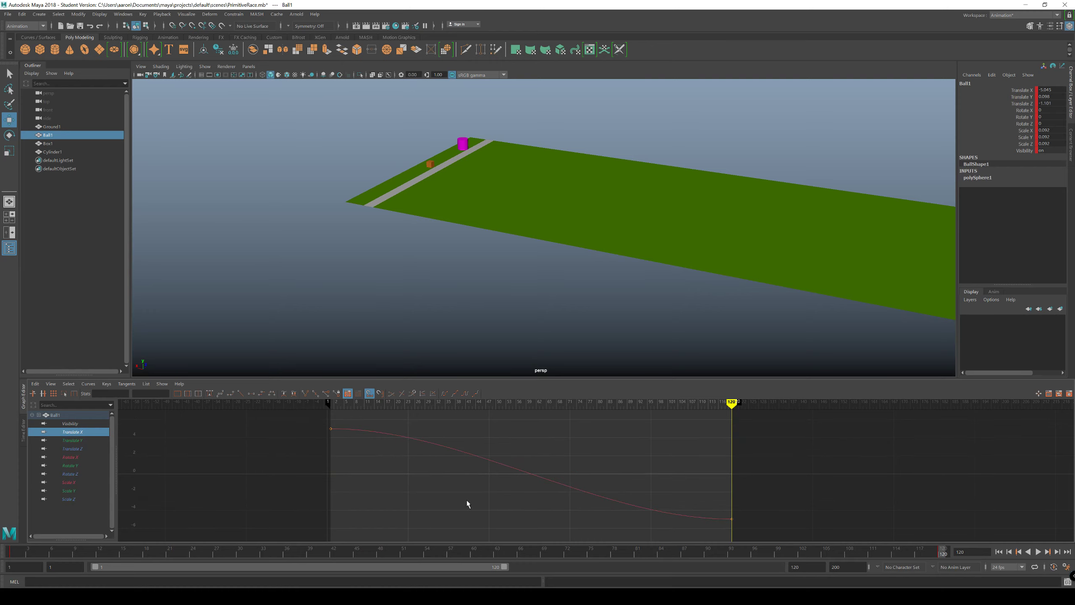
{"action": "left_click", "coordinate": [71, 441]}
{"action": "left_click", "coordinate": [67, 492]}
{"action": "left_click", "coordinate": [70, 448]}
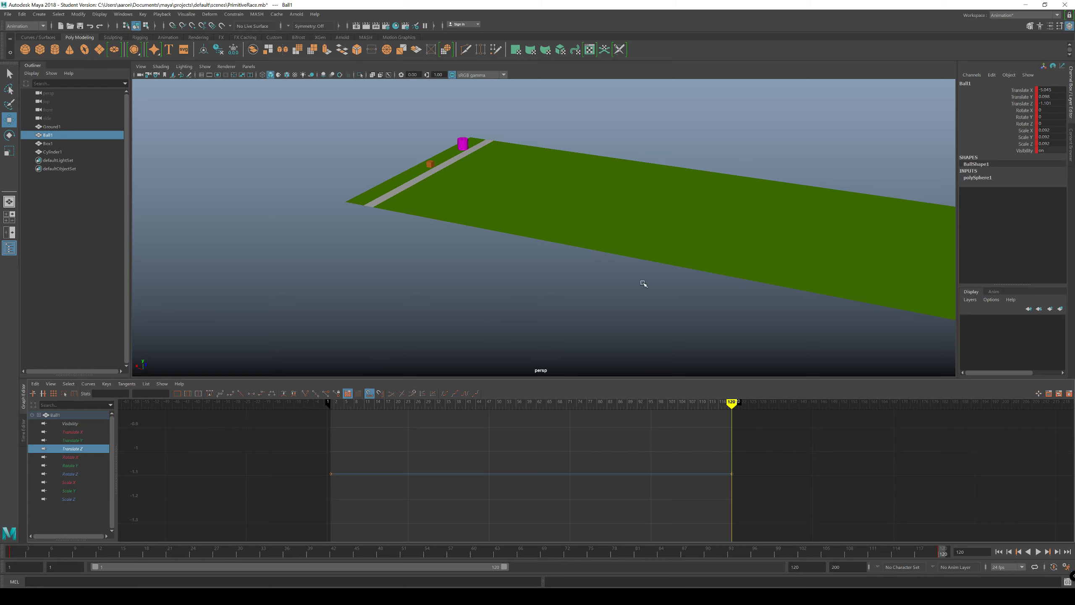
Step: Undo Ball1's move to the finish and the all-channel keys at frames 120 and 1
{"action": "left_click_drag", "start_coordinate": [788, 249], "coordinate": [614, 275], "text": "alt"}
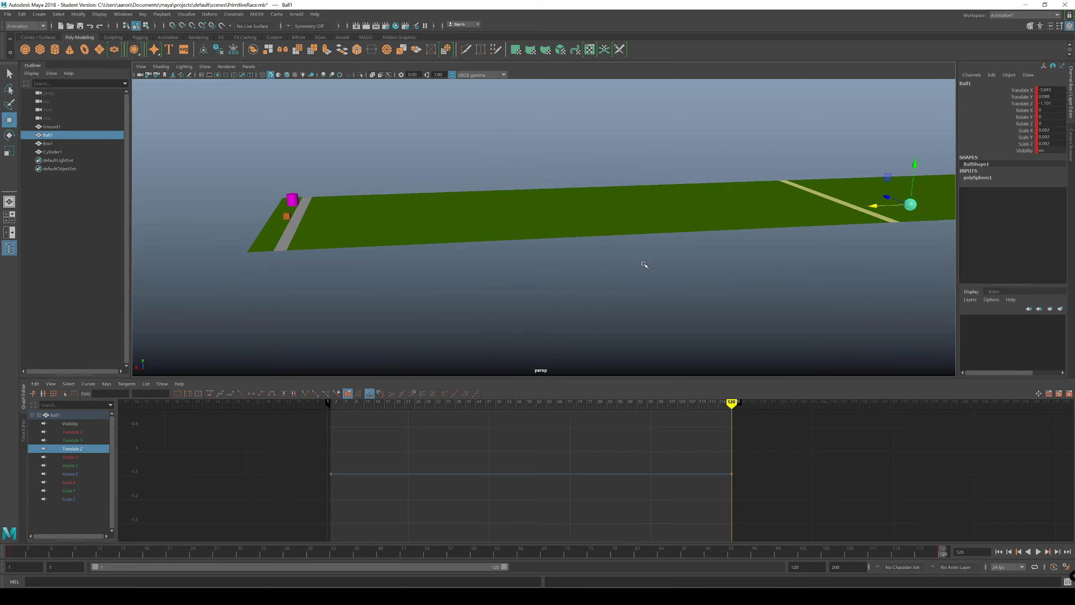
{"action": "key", "text": "ctrl+z"}
{"action": "key", "text": "ctrl+z"}
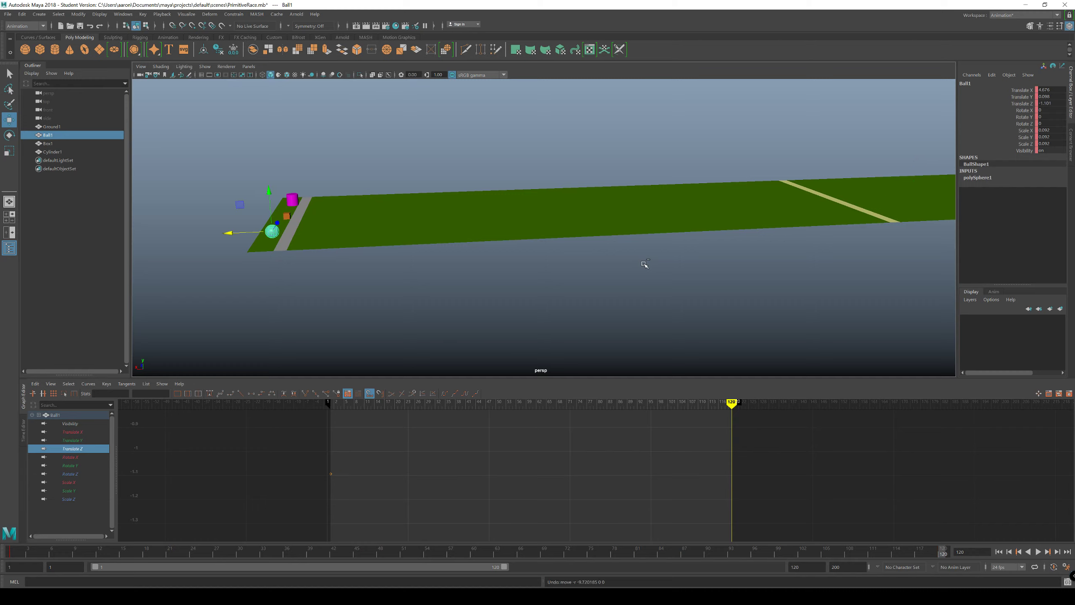
{"action": "key", "text": "ctrl+z"}
{"action": "key", "text": "ctrl+z"}
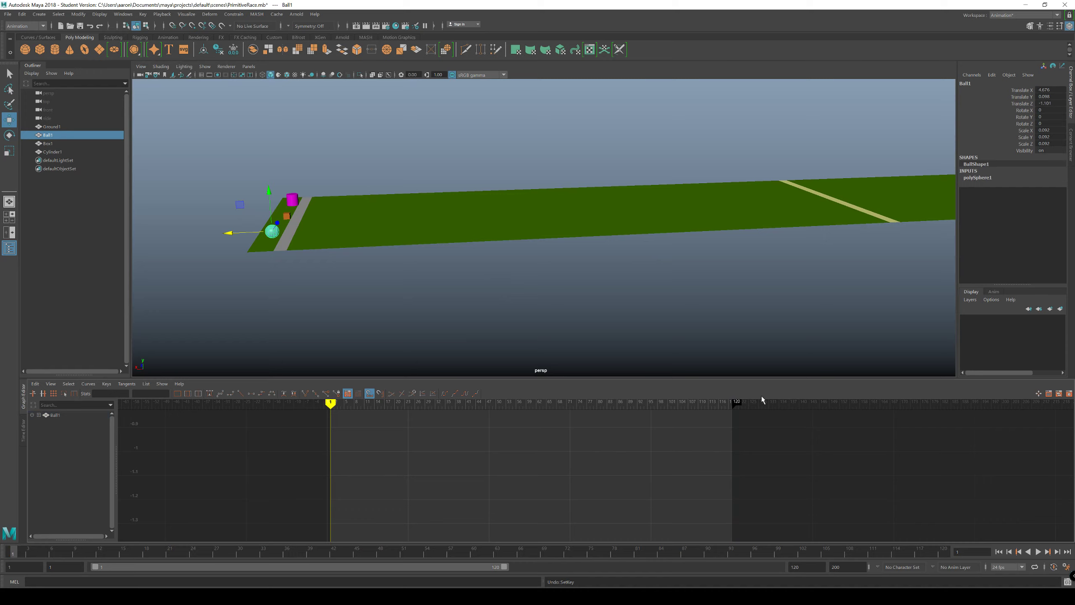
Step: Try sliding Ball1 about 0.51 units along the X axis toward the finish line
{"action": "left_click_drag", "start_coordinate": [576, 306], "coordinate": [571, 288], "text": "alt"}
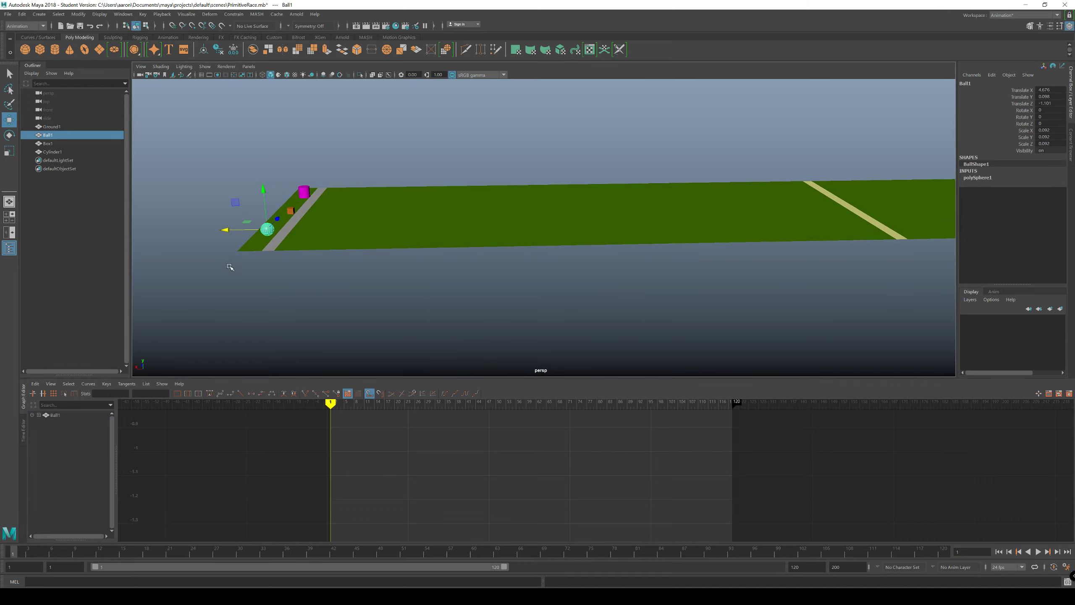
{"action": "left_click_drag", "start_coordinate": [227, 230], "coordinate": [264, 259]}
{"action": "key", "text": "ctrl+z"}
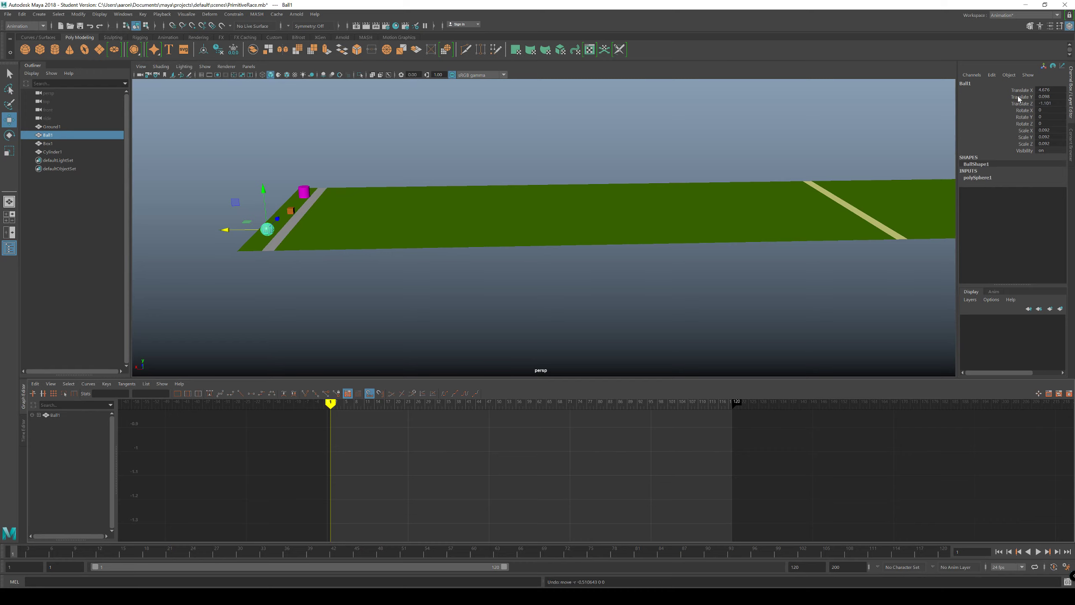
Step: Key only the Translate X channel of Ball1, Box1 and Cylinder1 together at frame 1
{"action": "left_click", "coordinate": [1023, 90]}
{"action": "left_click", "coordinate": [290, 211], "text": "shift"}
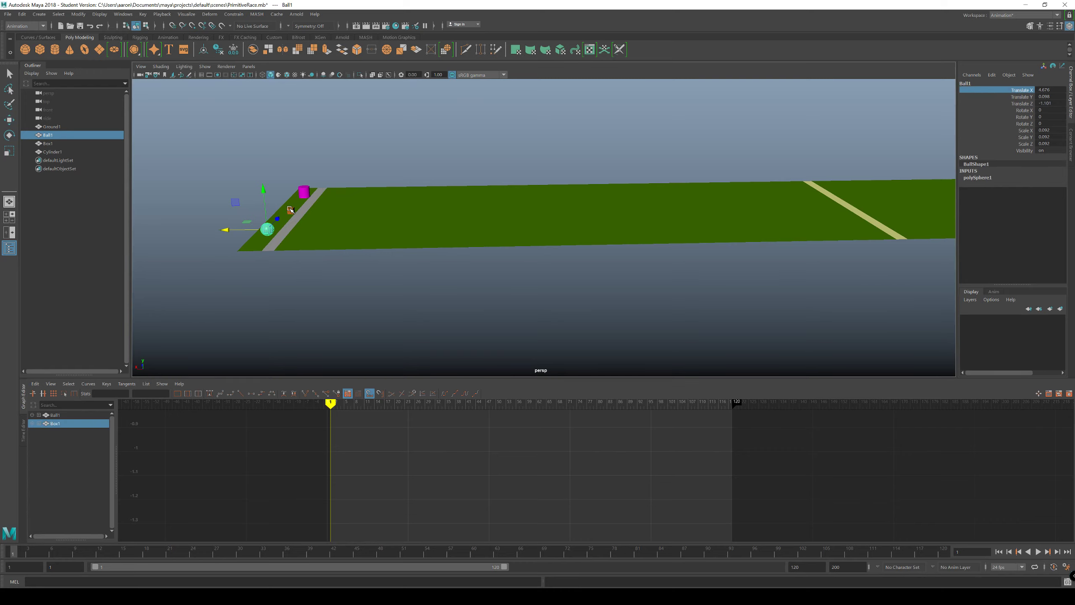
{"action": "left_click", "coordinate": [304, 191], "text": "shift"}
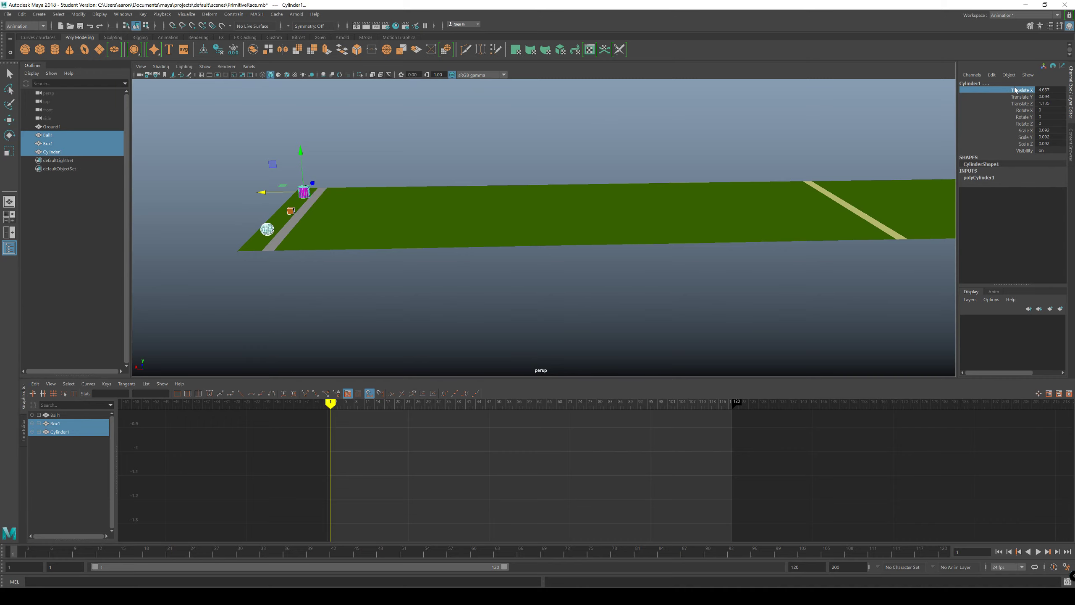
{"action": "right_click", "coordinate": [1020, 91]}
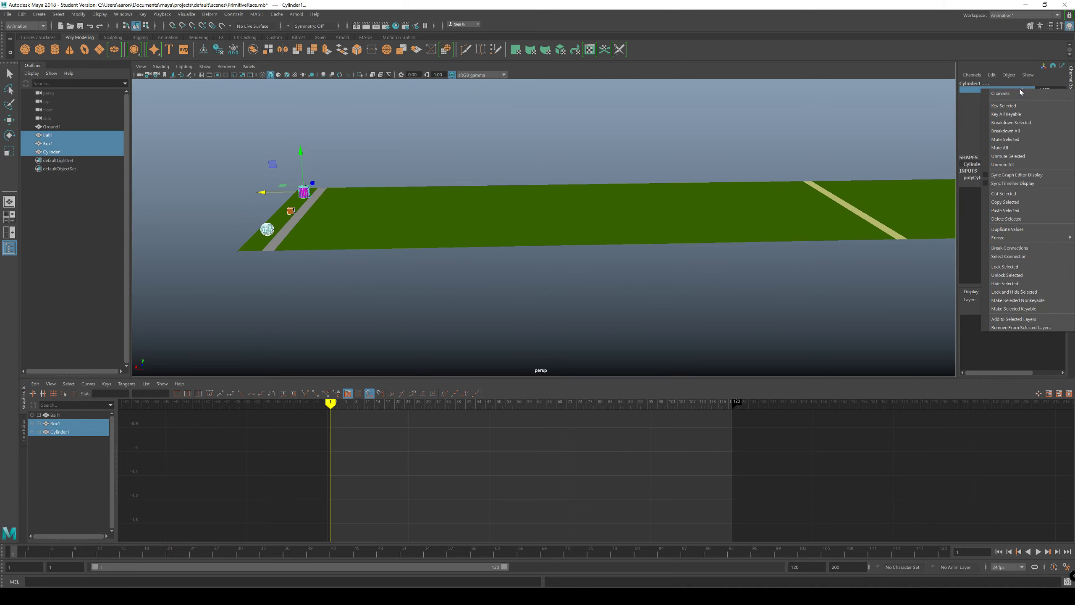
{"action": "left_click", "coordinate": [1004, 106]}
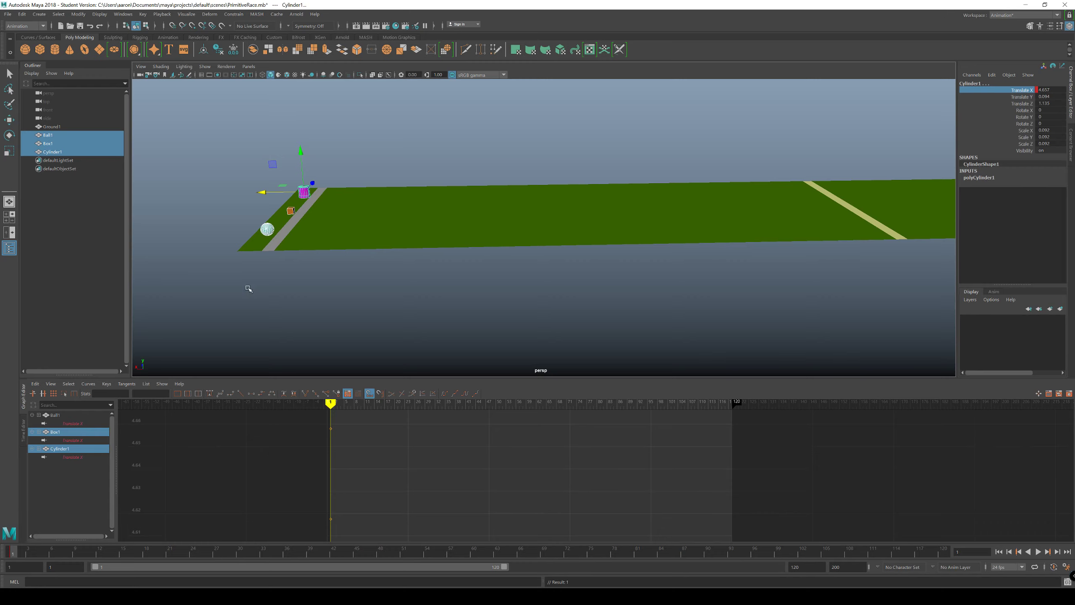
Step: Isolate and frame Ball1's Translate X curve in the Graph Editor
{"action": "left_click", "coordinate": [50, 135]}
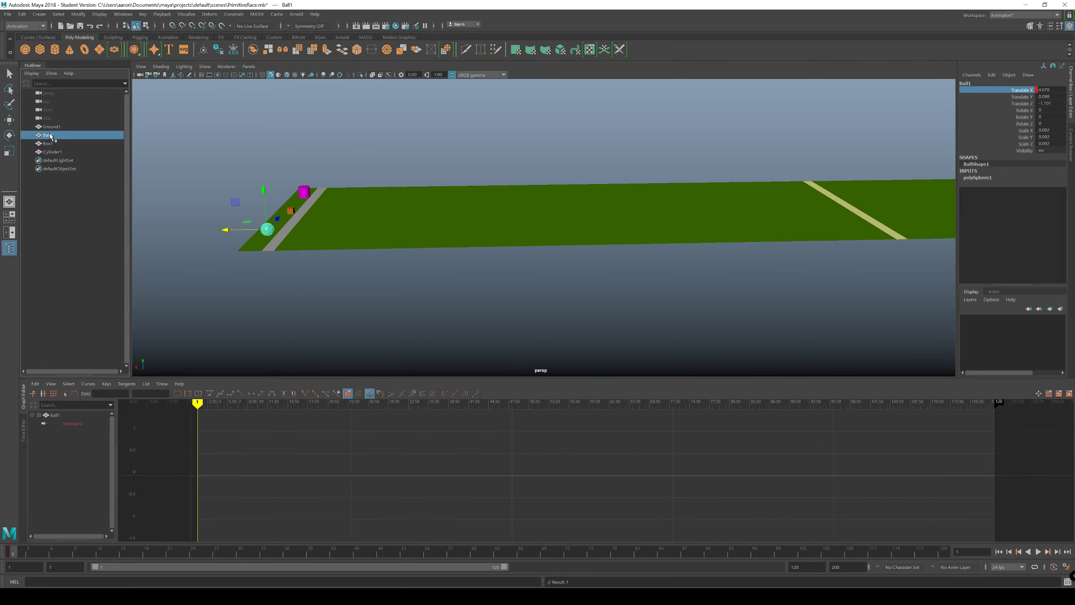
{"action": "left_click", "coordinate": [70, 424]}
{"action": "key", "text": "f"}
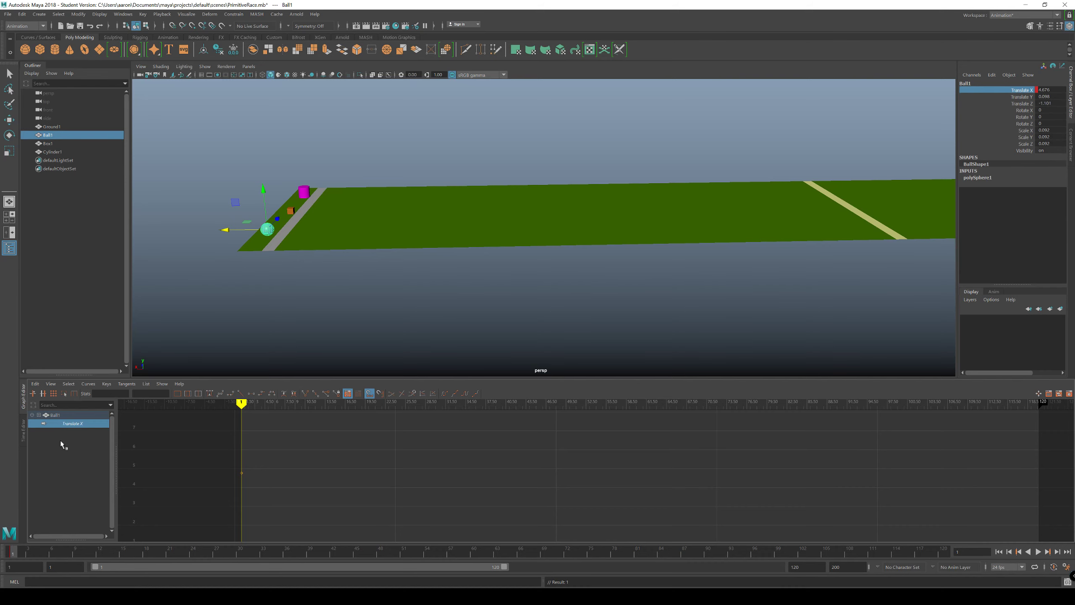
Step: Check which channels of Ground1, Ball1, Box1 and Cylinder1 carry keys in the Graph Editor
{"action": "left_click", "coordinate": [51, 127]}
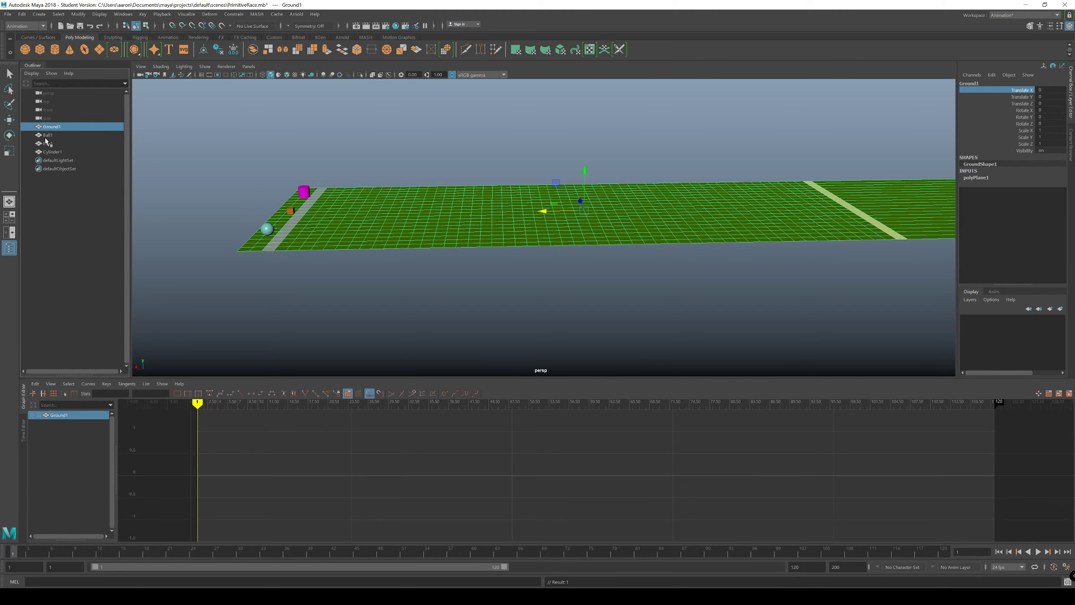
{"action": "left_click", "coordinate": [48, 136]}
{"action": "left_click", "coordinate": [76, 423]}
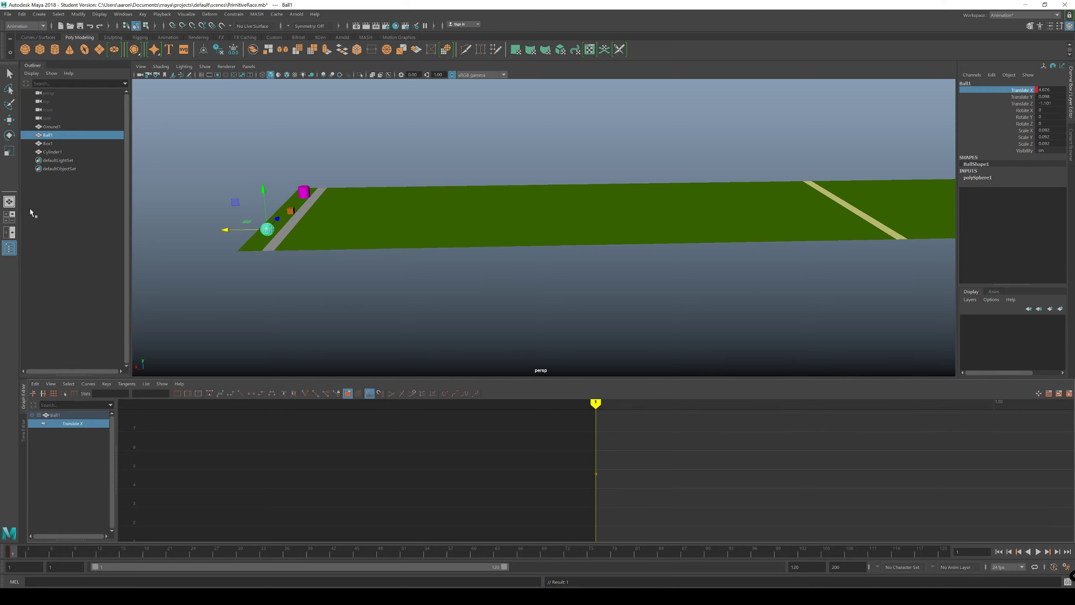
{"action": "left_click", "coordinate": [47, 144]}
{"action": "left_click", "coordinate": [78, 437]}
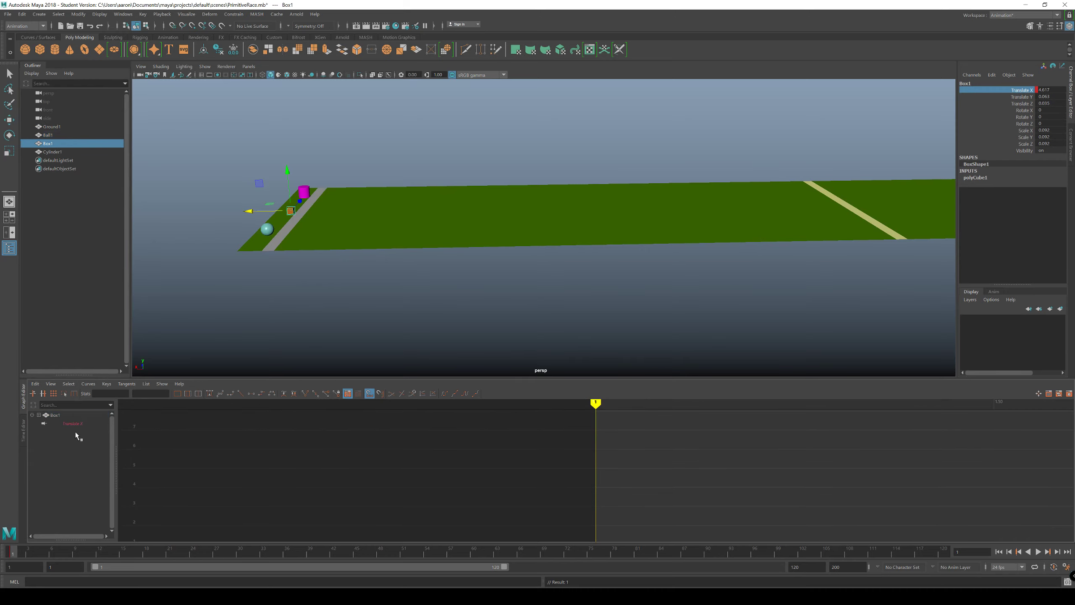
{"action": "left_click", "coordinate": [53, 152]}
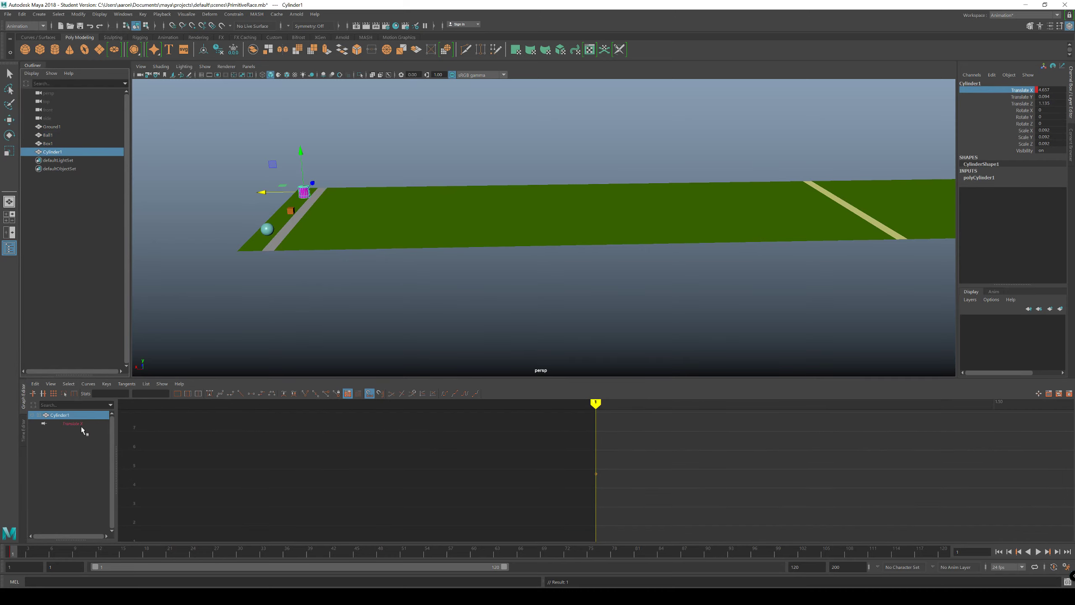
{"action": "left_click", "coordinate": [311, 302]}
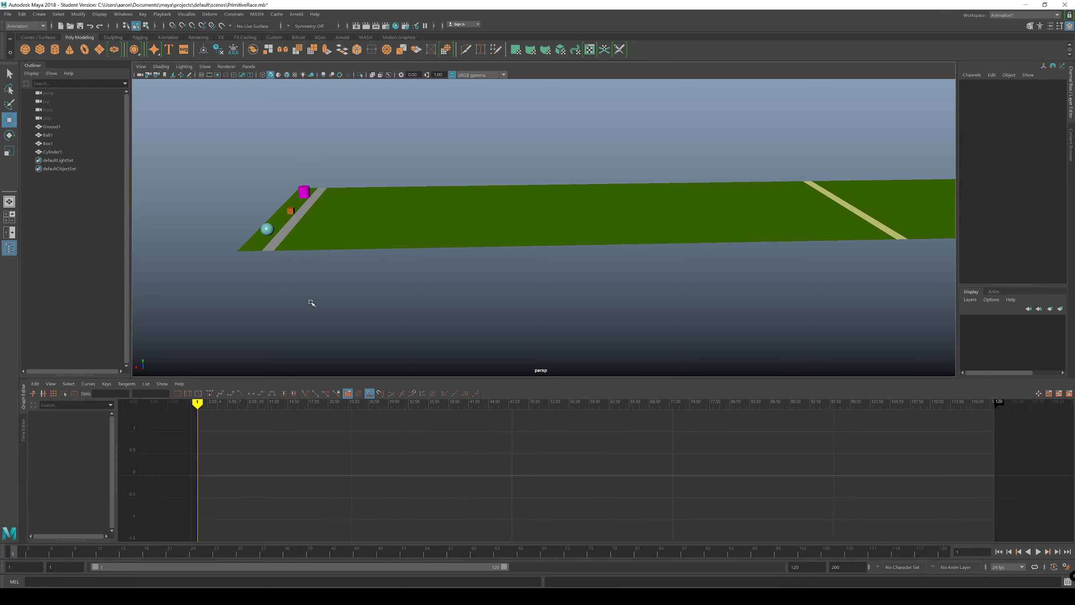
{"action": "left_click", "coordinate": [305, 190]}
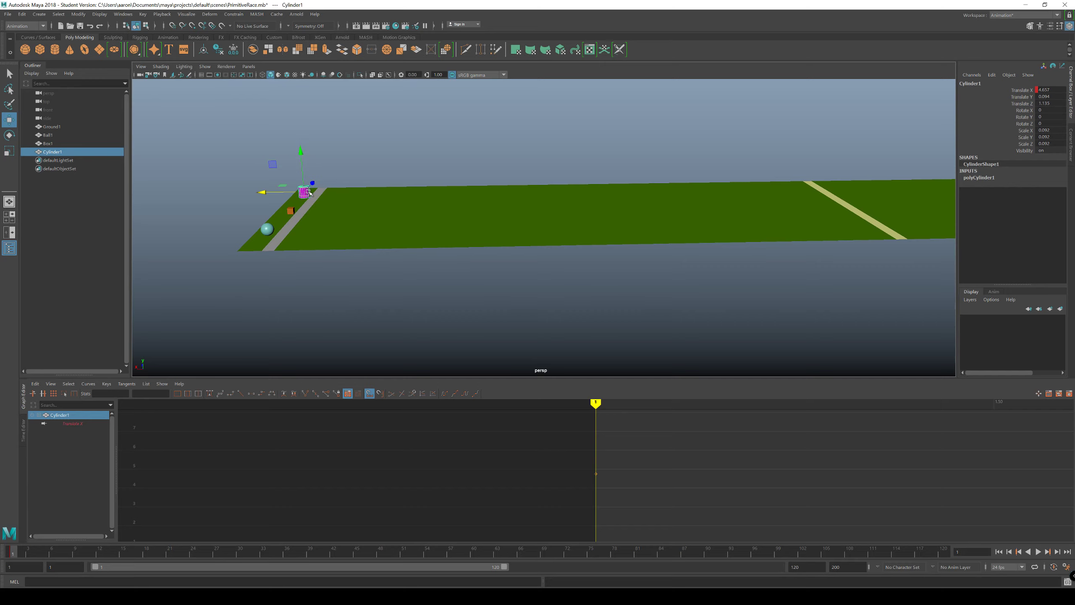
{"action": "left_click", "coordinate": [65, 417]}
Step: Key every channel of Ground1 at frame 1 and inspect its individual curves in the Graph Editor
{"action": "left_click", "coordinate": [356, 239]}
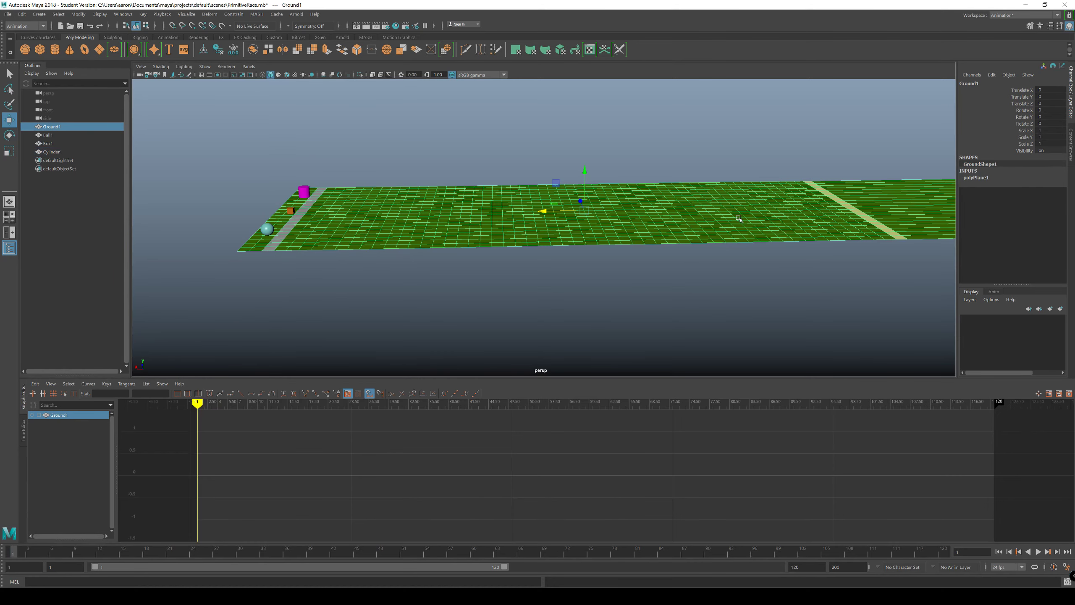
{"action": "key", "text": "s"}
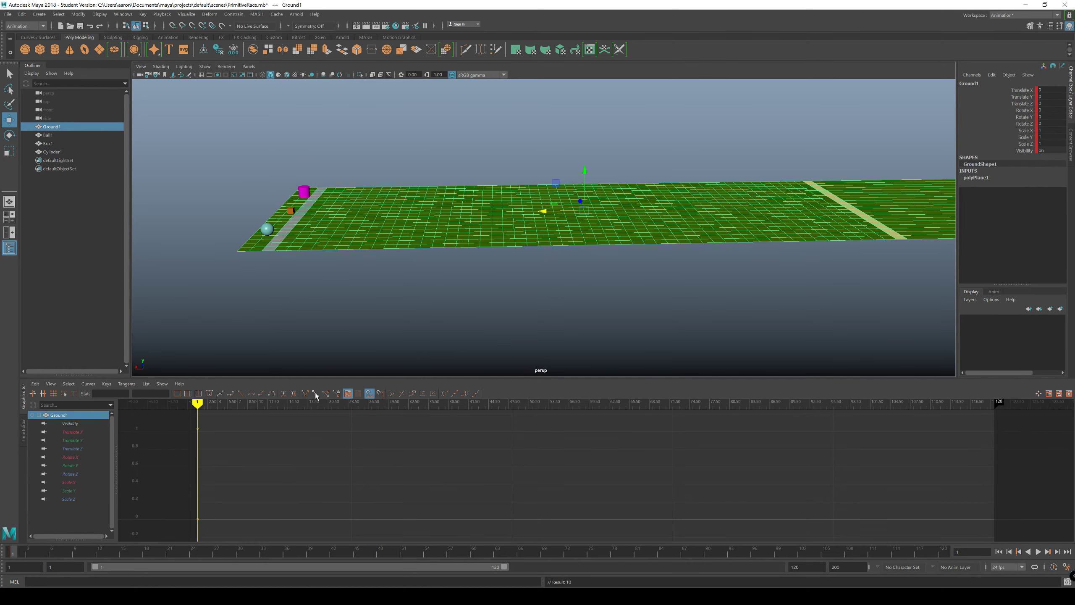
{"action": "left_click", "coordinate": [71, 432]}
{"action": "left_click", "coordinate": [71, 441]}
{"action": "left_click", "coordinate": [71, 450]}
{"action": "left_click", "coordinate": [67, 474]}
{"action": "left_click", "coordinate": [67, 500]}
{"action": "left_click", "coordinate": [68, 490]}
{"action": "left_click", "coordinate": [70, 473]}
{"action": "left_click", "coordinate": [79, 432]}
{"action": "left_click", "coordinate": [79, 440]}
{"action": "left_click", "coordinate": [80, 449]}
{"action": "middle_click_drag", "start_coordinate": [269, 478], "coordinate": [279, 485], "text": "alt"}
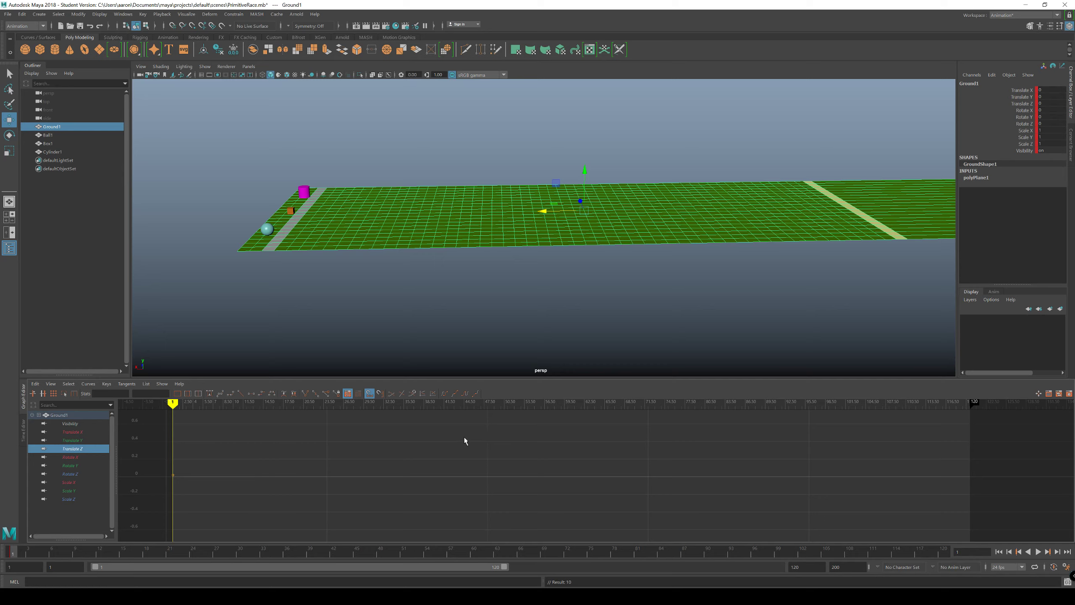
Step: Key every channel of Ground1 at frame 107 and compare its Translate X, Y and Z curves
{"action": "left_click_drag", "start_coordinate": [28, 556], "coordinate": [842, 566]}
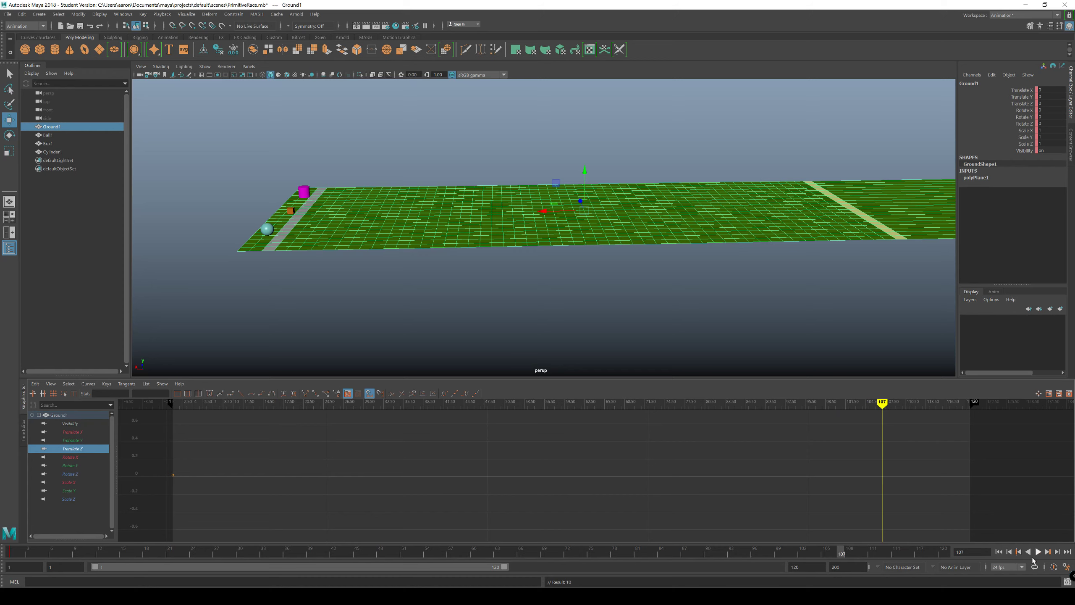
{"action": "key", "text": "s"}
{"action": "scroll", "coordinate": [620, 470], "scroll_direction": "up", "scroll_amount": 4}
{"action": "scroll", "coordinate": [621, 470], "scroll_direction": "up", "scroll_amount": 3}
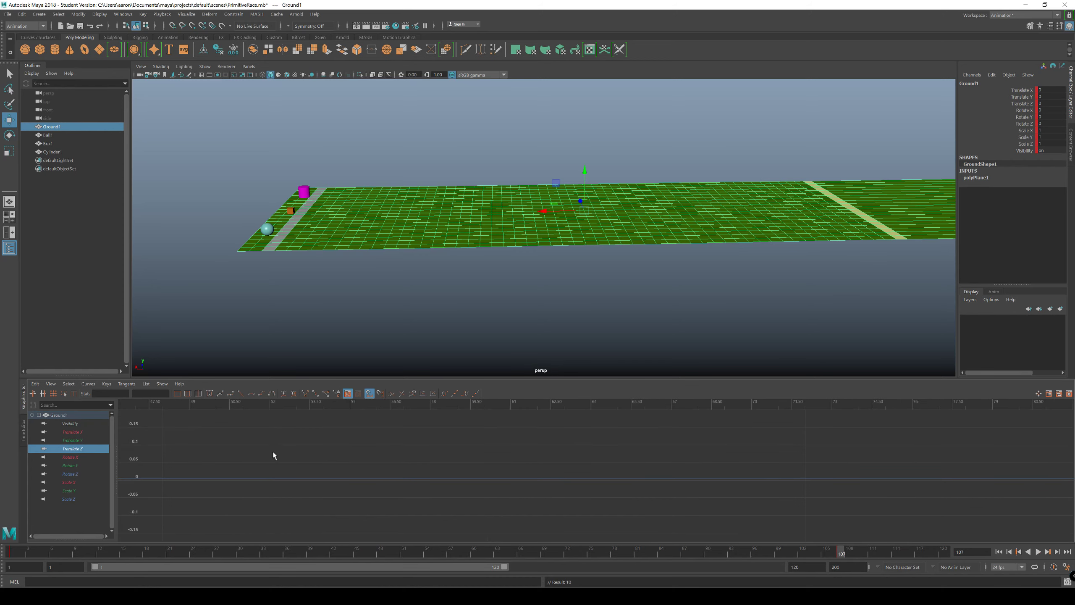
{"action": "left_click", "coordinate": [80, 433]}
{"action": "left_click", "coordinate": [72, 441]}
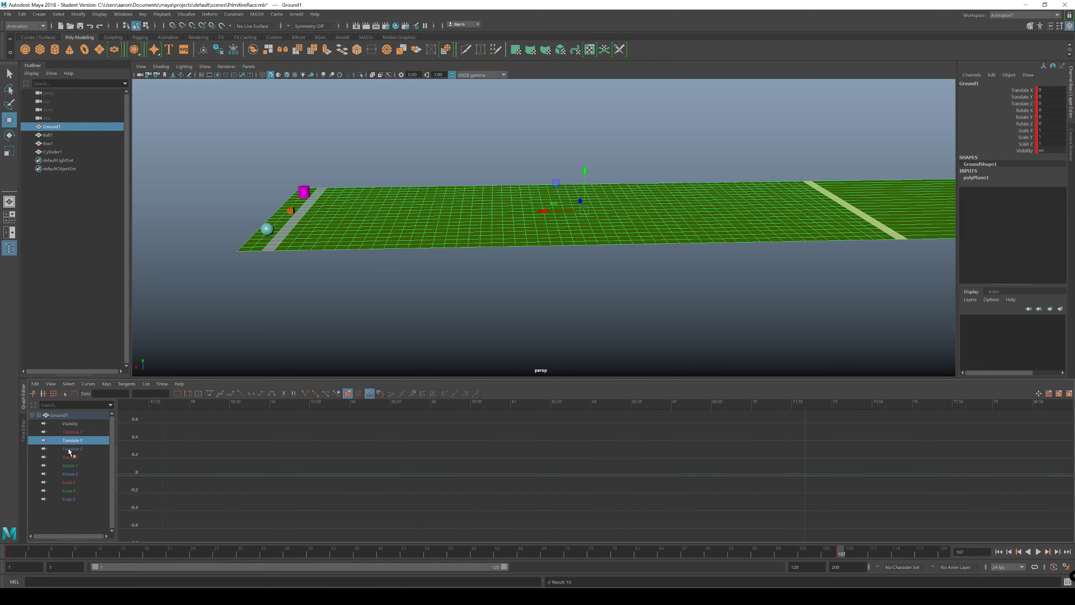
{"action": "left_click", "coordinate": [70, 449]}
{"action": "left_click", "coordinate": [71, 431]}
{"action": "left_click", "coordinate": [71, 448]}
{"action": "left_click", "coordinate": [70, 458]}
{"action": "left_click", "coordinate": [71, 448]}
{"action": "left_click", "coordinate": [74, 432]}
{"action": "left_click", "coordinate": [73, 441]}
{"action": "left_click", "coordinate": [71, 449]}
{"action": "left_click", "coordinate": [74, 441]}
{"action": "left_click", "coordinate": [75, 433]}
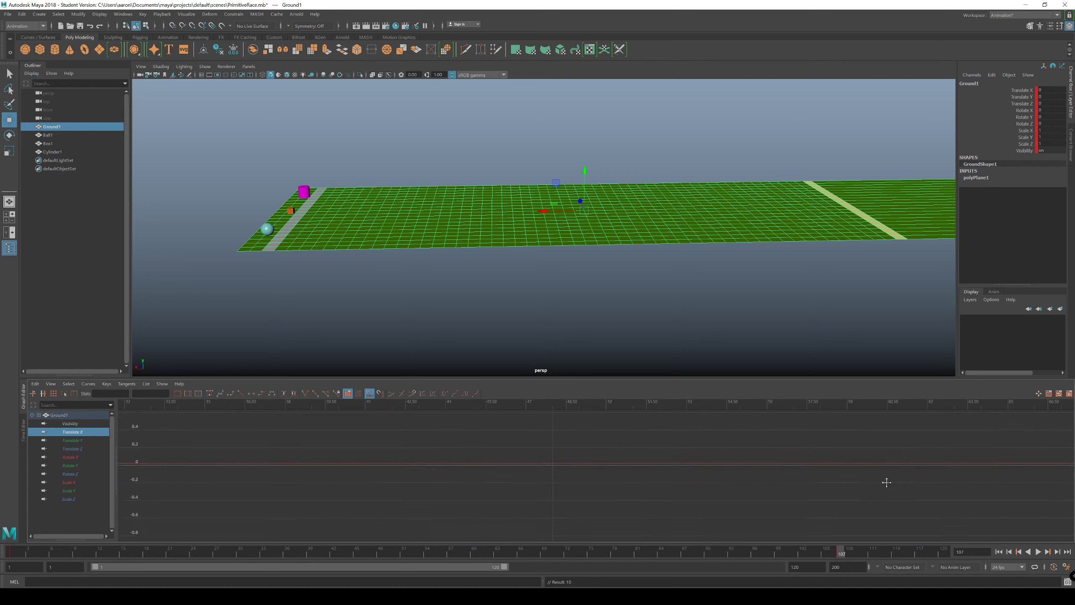
{"action": "key", "text": "f"}
{"action": "middle_click_drag", "start_coordinate": [544, 461], "coordinate": [587, 477], "text": "alt"}
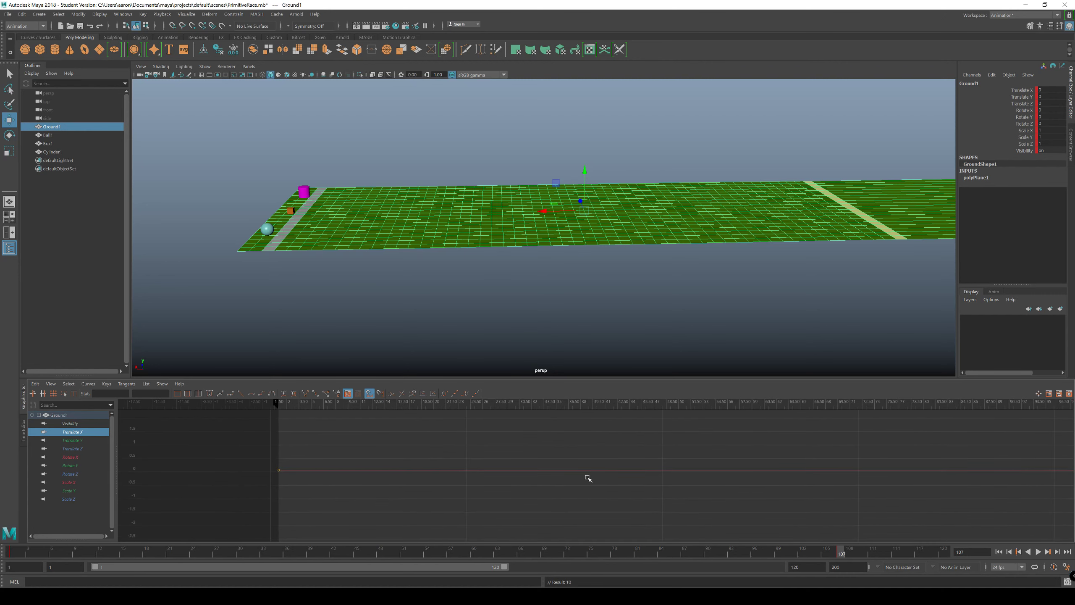
Step: Undo the all-channel keys on Ground1 at frames 107 and 1
{"action": "key", "text": "ctrl+z"}
{"action": "key", "text": "ctrl+z"}
{"action": "key", "text": "ctrl+z"}
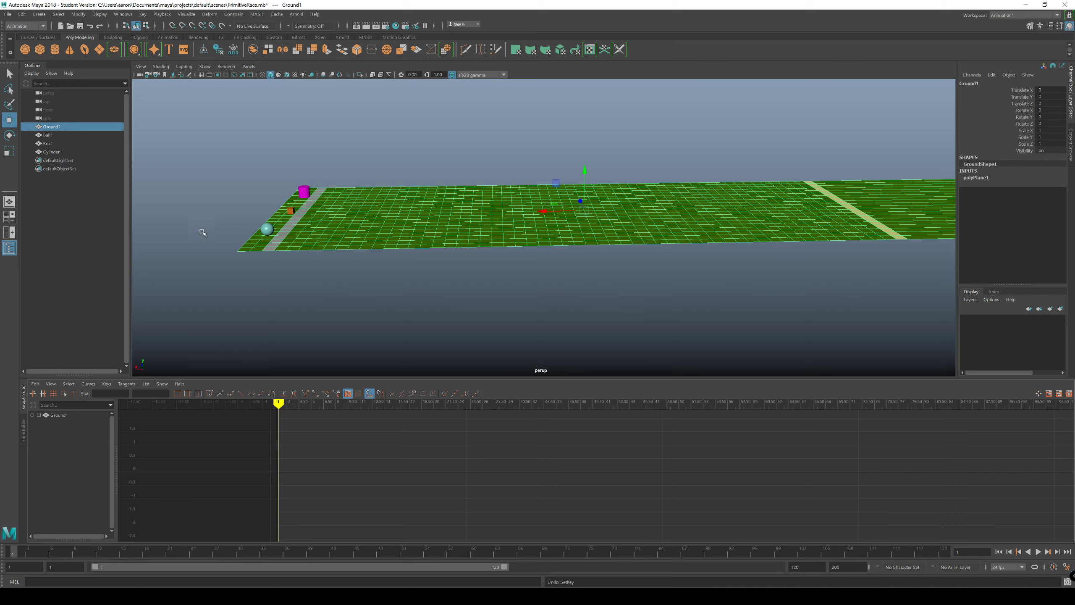
Step: Check the Translate X keys on Ball1, Box1 and Cylinder1, and play back the timeline from frame 1
{"action": "left_click", "coordinate": [266, 231]}
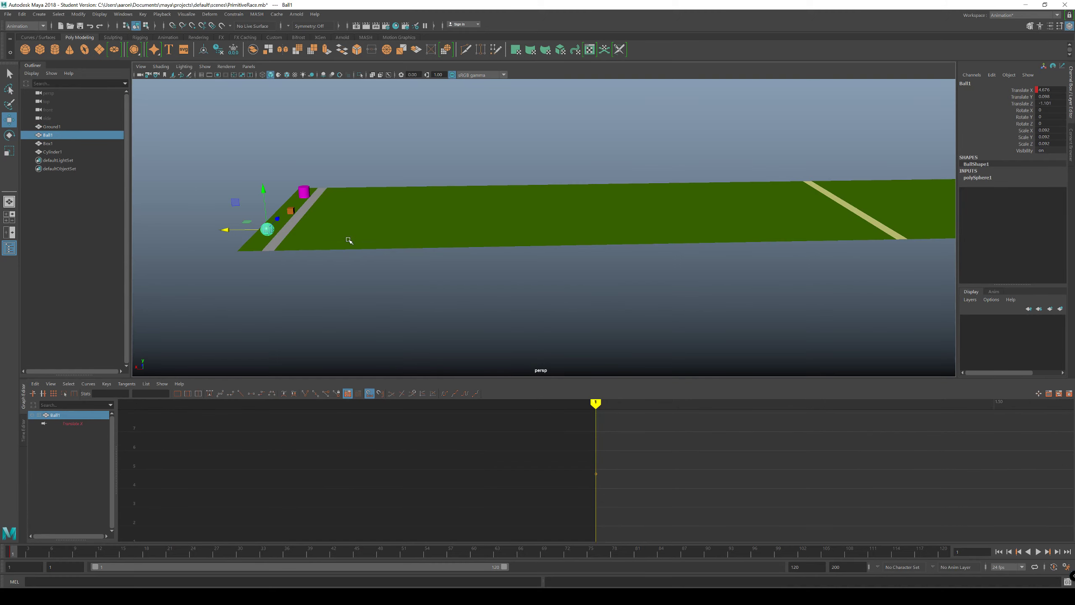
{"action": "mouse_move", "coordinate": [430, 244]}
{"action": "middle_mouse_down", "text": "alt"}
{"action": "mouse_move", "coordinate": [398, 259]}
{"action": "mouse_move", "coordinate": [446, 257]}
{"action": "middle_mouse_up", "text": "alt"}
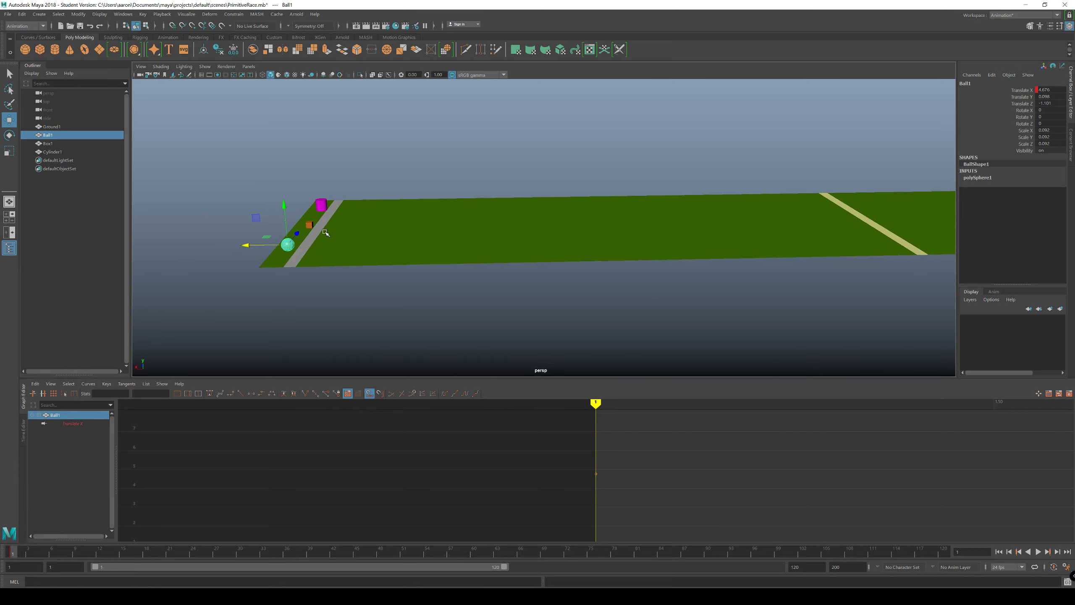
{"action": "left_click", "coordinate": [310, 225]}
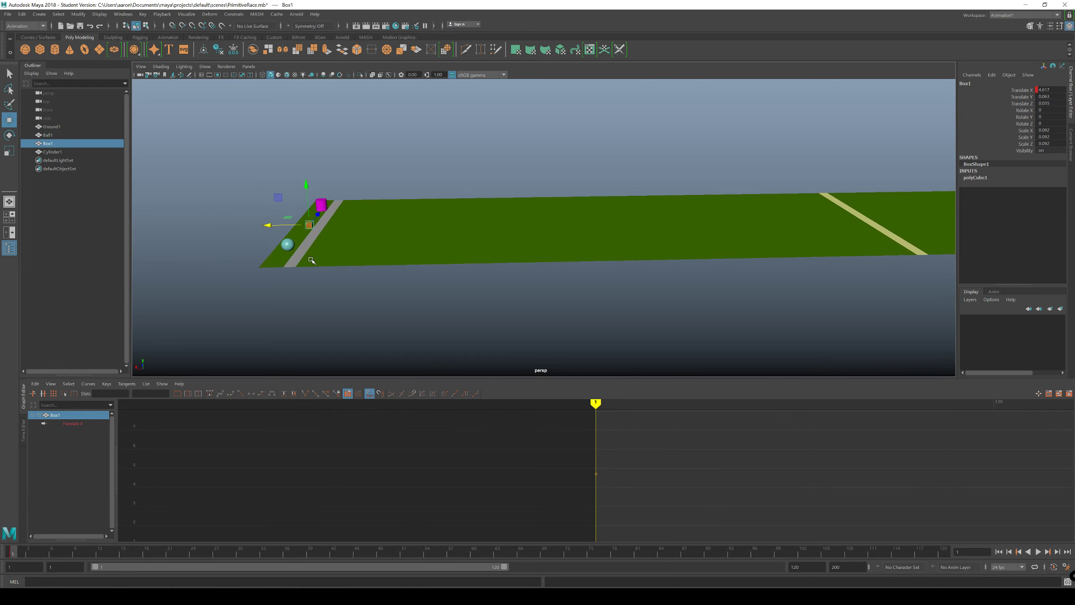
{"action": "left_click", "coordinate": [321, 204]}
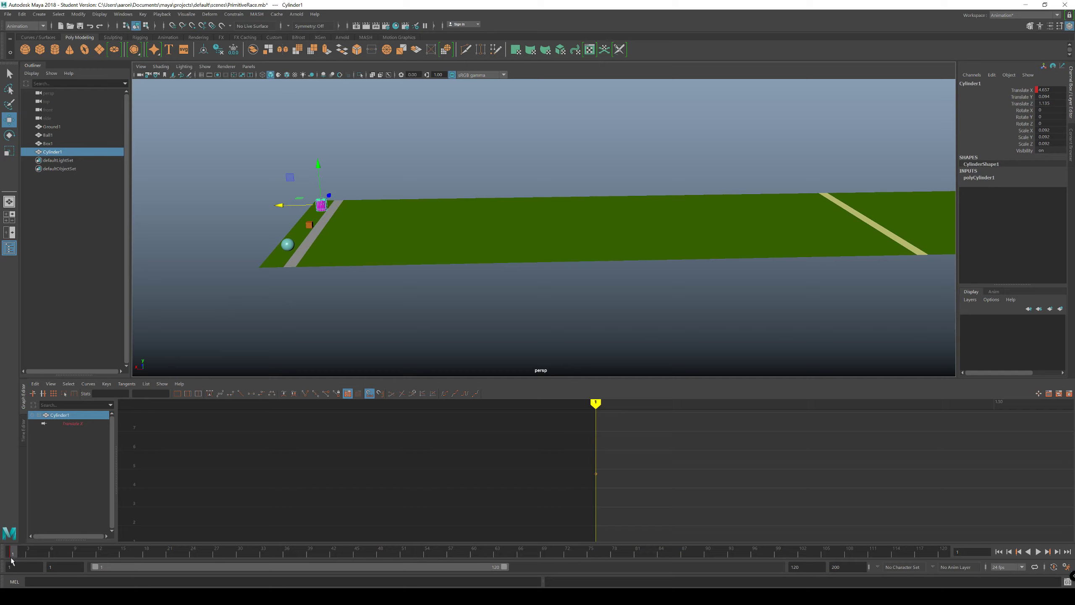
{"action": "key", "text": "alt+v"}
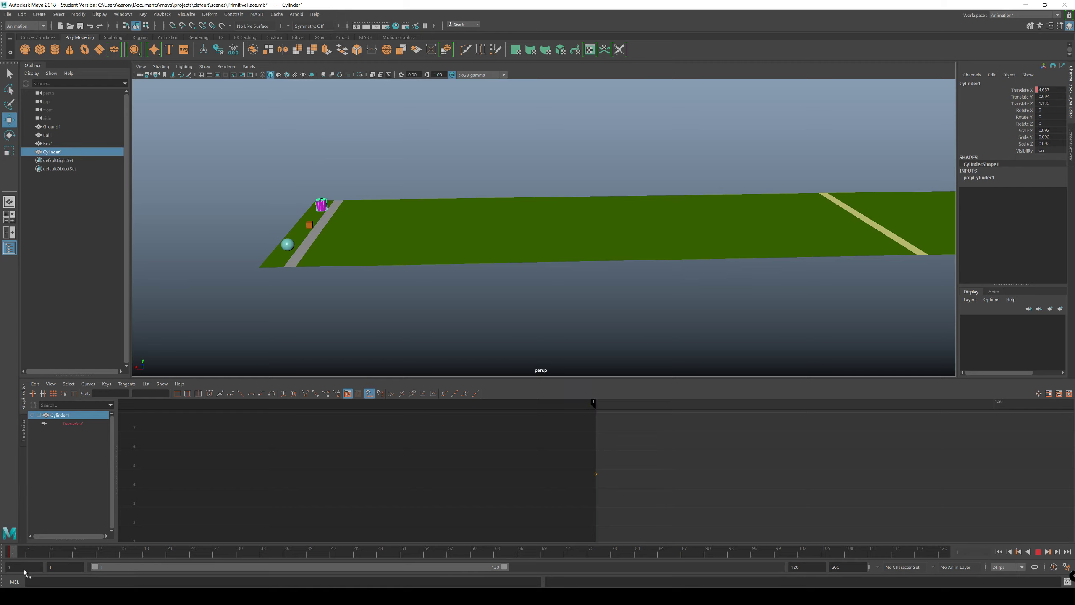
{"action": "key", "text": "alt+v"}
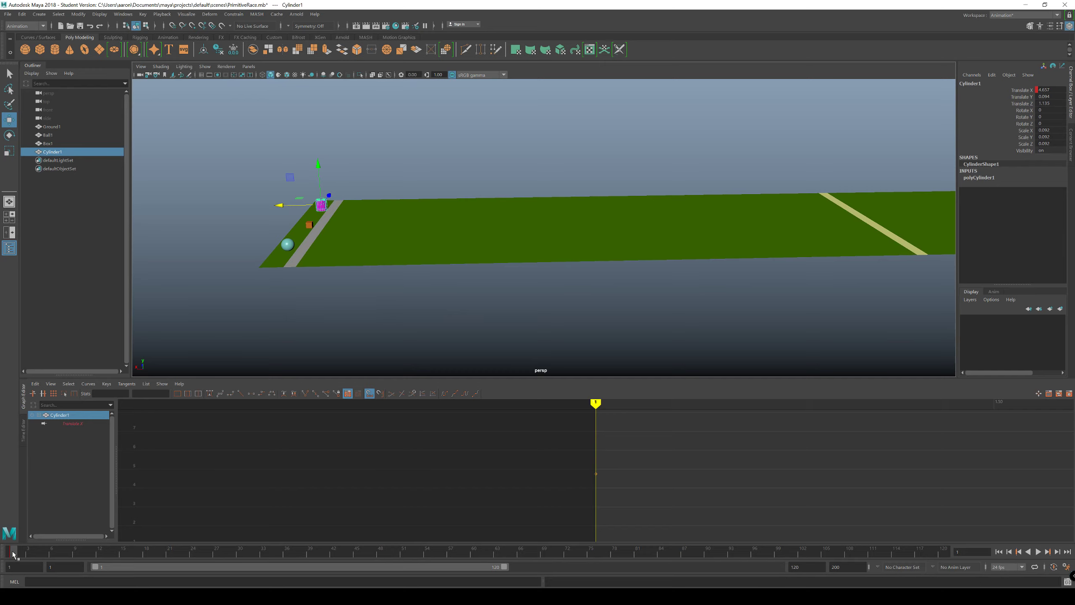
{"action": "key", "text": "alt+v"}
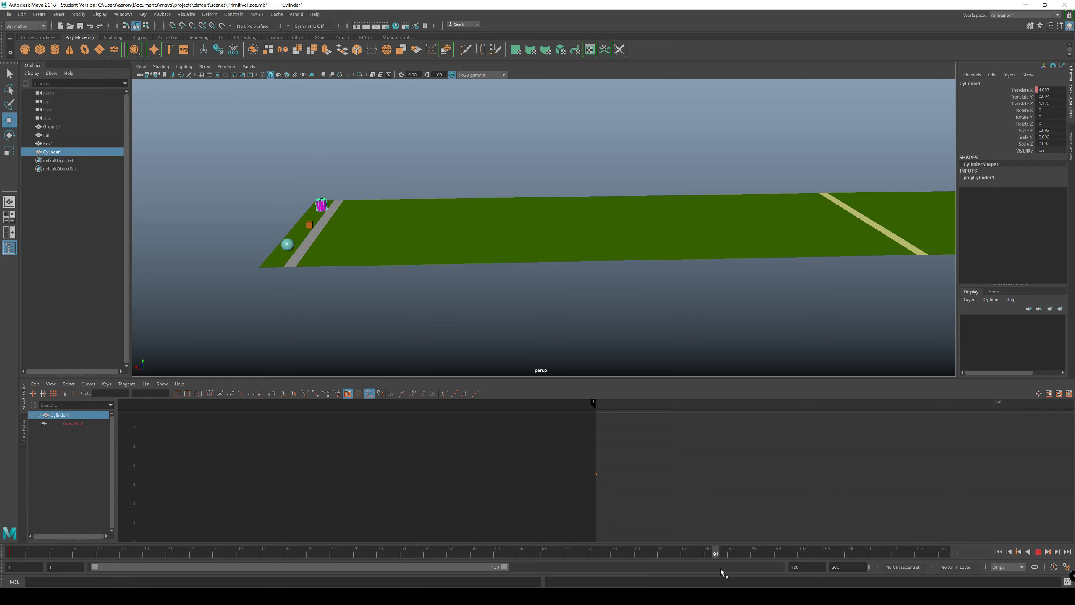
Step: At frame 120, move Ball1, Box1 and Cylinder1 together along X past the finish line, with Cylinder1 at about -5.61
{"action": "left_click_drag", "start_coordinate": [720, 569], "coordinate": [955, 558]}
{"action": "middle_click_drag", "start_coordinate": [726, 280], "coordinate": [613, 286], "text": "alt"}
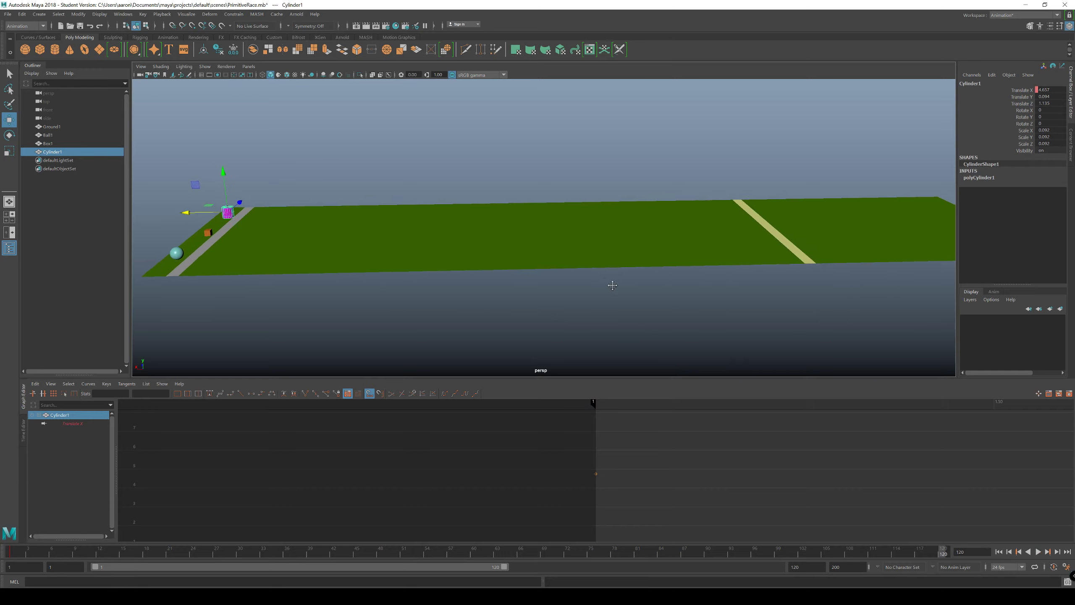
{"action": "right_click_drag", "start_coordinate": [612, 285], "coordinate": [542, 288], "text": "alt"}
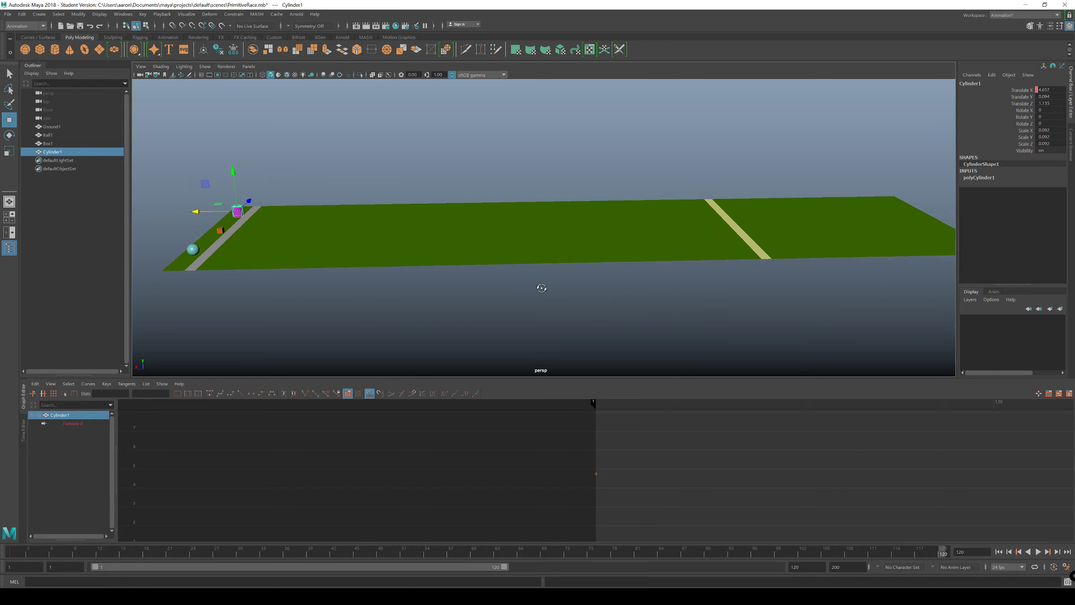
{"action": "left_click", "coordinate": [222, 231]}
{"action": "left_click", "coordinate": [193, 249]}
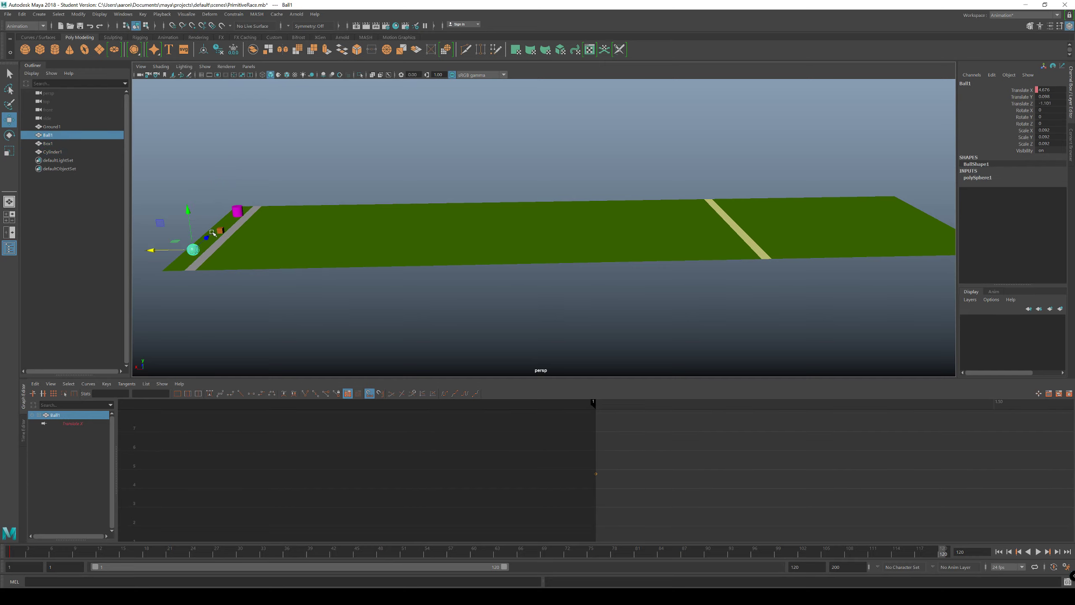
{"action": "left_click", "coordinate": [220, 231], "text": "shift"}
{"action": "left_click", "coordinate": [238, 211], "text": "shift"}
{"action": "left_click_drag", "start_coordinate": [201, 211], "coordinate": [737, 273]}
{"action": "middle_click_drag", "start_coordinate": [737, 273], "coordinate": [639, 246], "text": "alt"}
{"action": "left_click_drag", "start_coordinate": [546, 254], "coordinate": [522, 252], "text": "alt"}
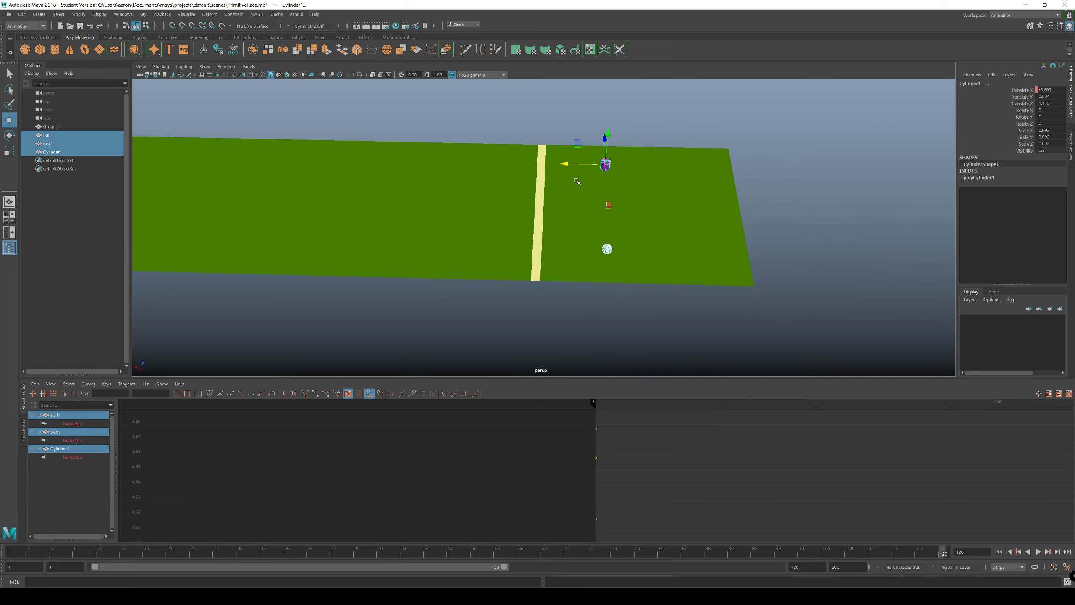
Step: Stagger the finish positions along X, placing Cylinder1 at about -7.01, Ball1 at about -6.44 and Box1 at about -5.29
{"action": "left_click", "coordinate": [609, 206]}
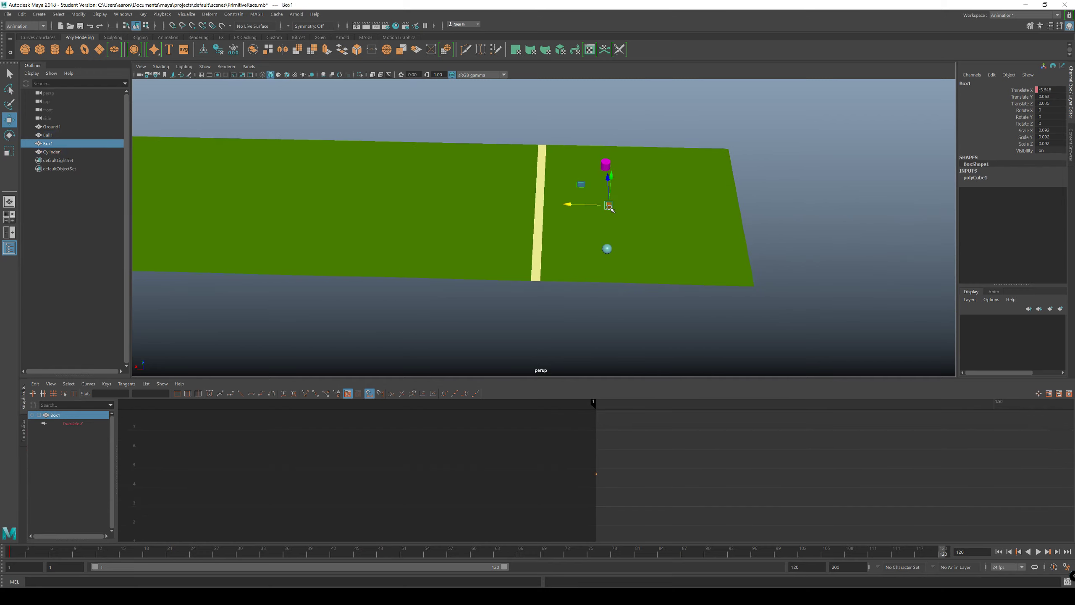
{"action": "left_click", "coordinate": [604, 164]}
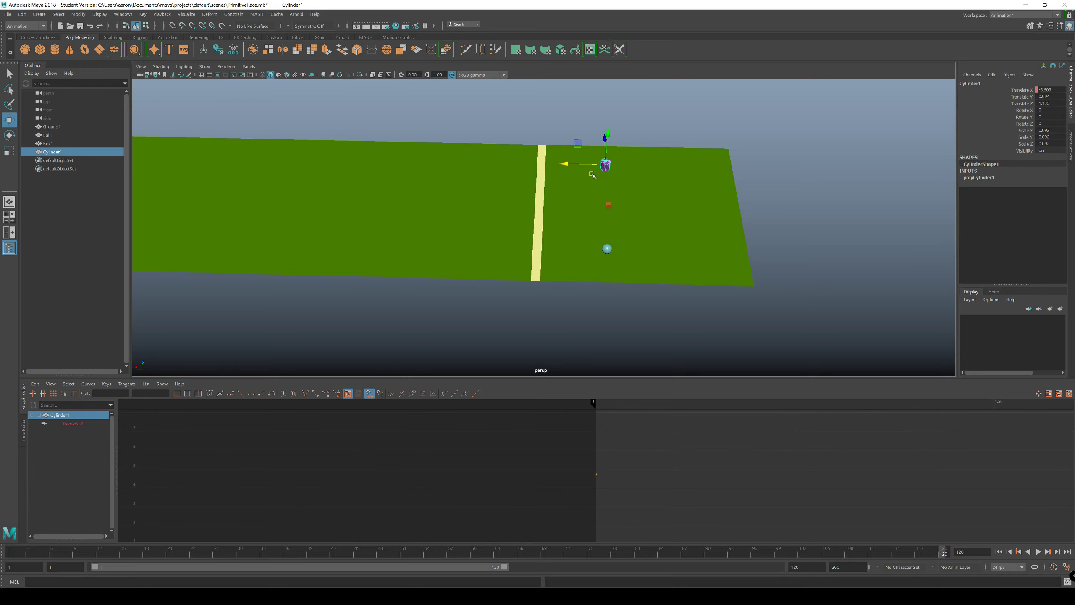
{"action": "left_click_drag", "start_coordinate": [562, 164], "coordinate": [634, 166]}
{"action": "left_click", "coordinate": [606, 248]}
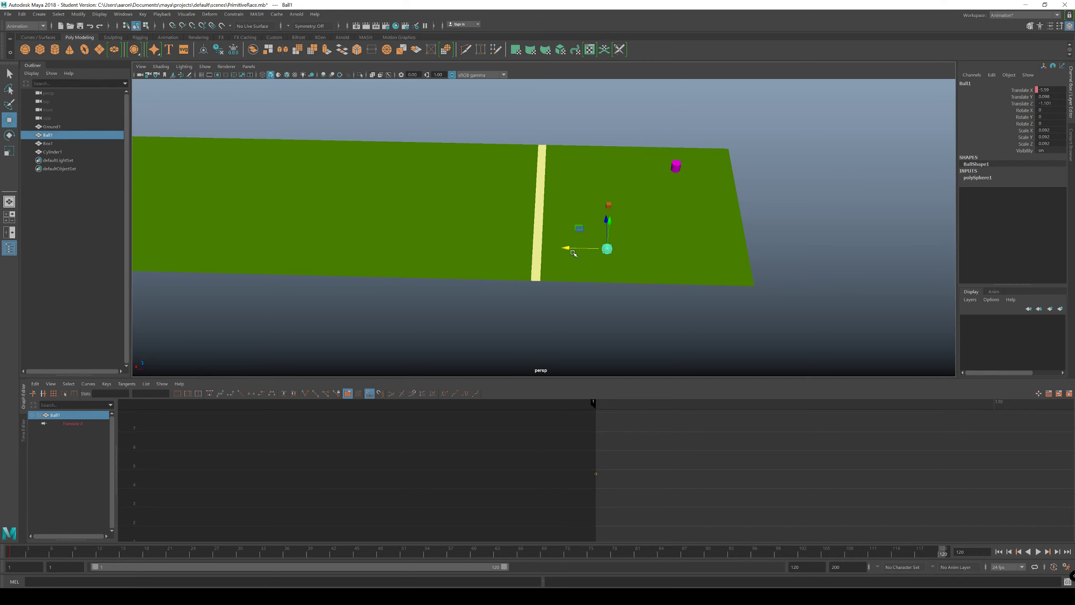
{"action": "left_click_drag", "start_coordinate": [562, 249], "coordinate": [611, 239]}
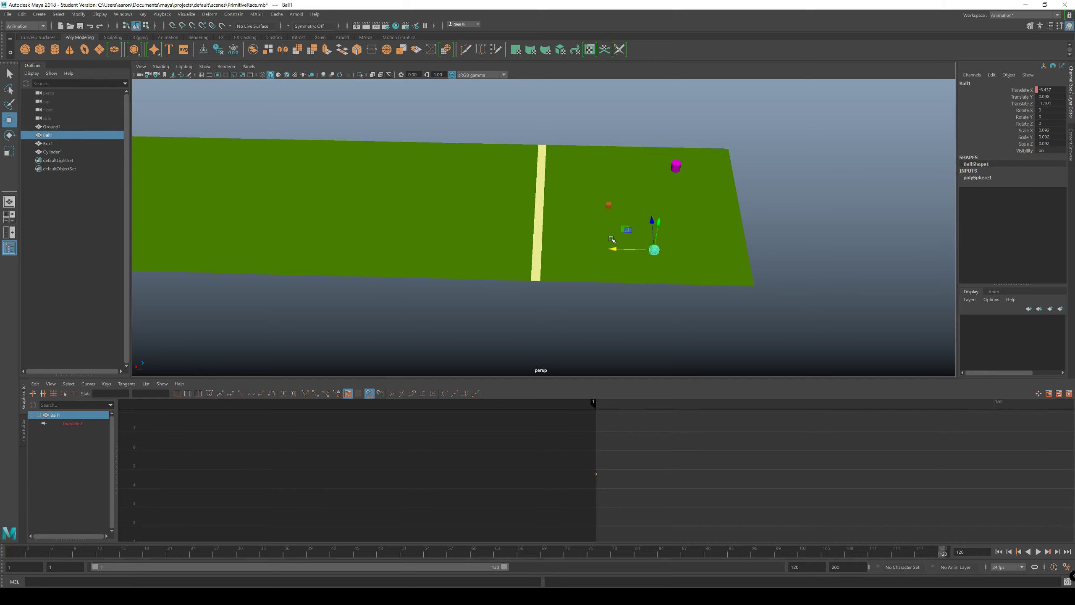
{"action": "left_click", "coordinate": [608, 205]}
{"action": "left_click_drag", "start_coordinate": [571, 204], "coordinate": [552, 207]}
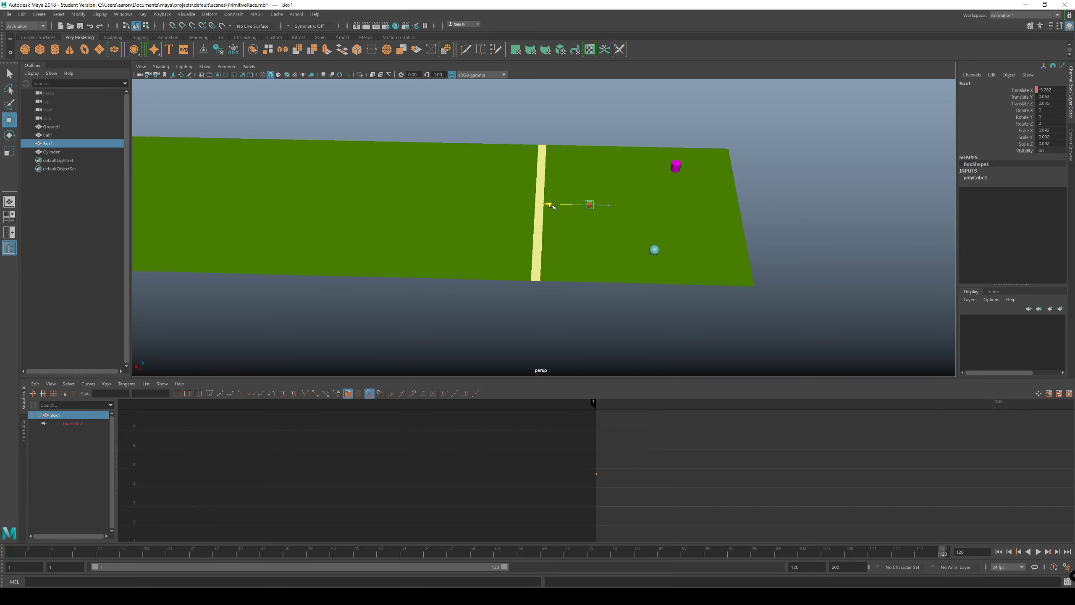
{"action": "left_click_drag", "start_coordinate": [630, 268], "coordinate": [611, 249], "text": "alt"}
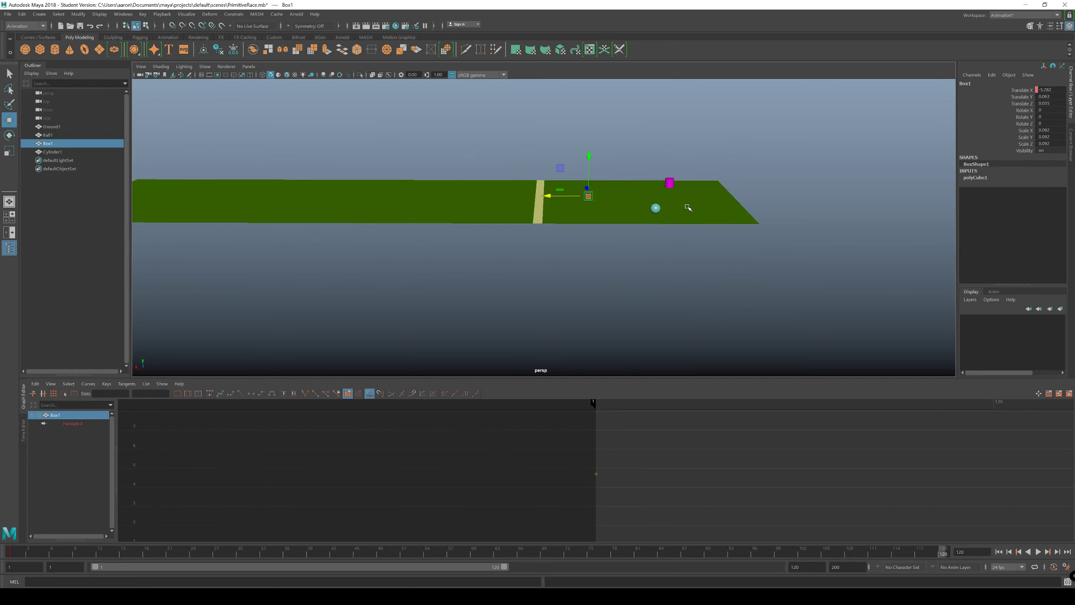
Step: Select Ball1, Box1 and Cylinder1 together, and parent Box1 and Cylinder1 under Ball1 in the Outliner
{"action": "left_click", "coordinate": [655, 207]}
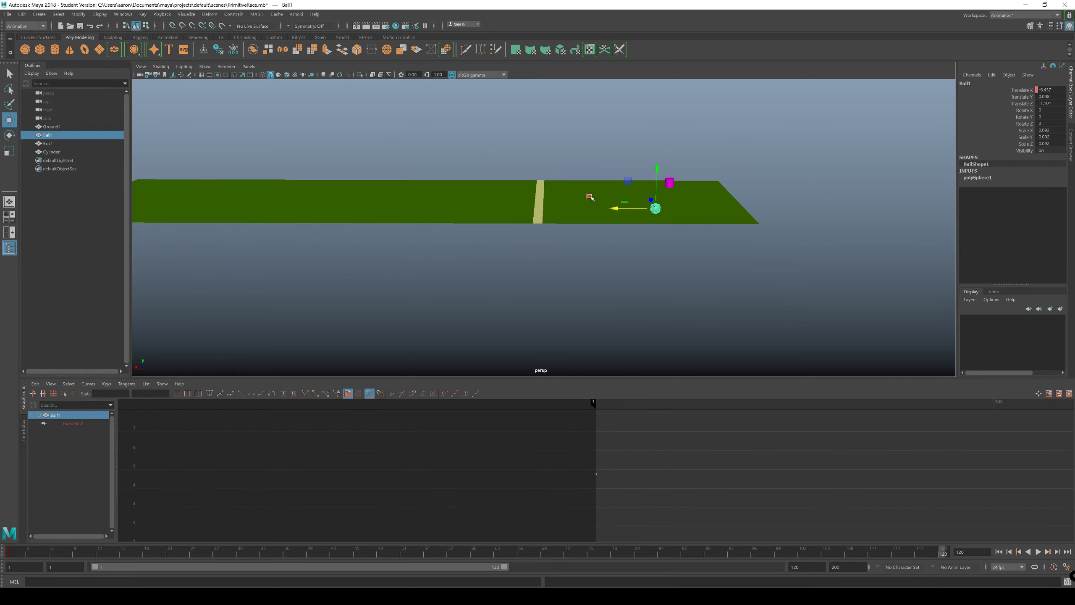
{"action": "left_click", "coordinate": [589, 196], "text": "shift"}
{"action": "left_click", "coordinate": [669, 183], "text": "shift"}
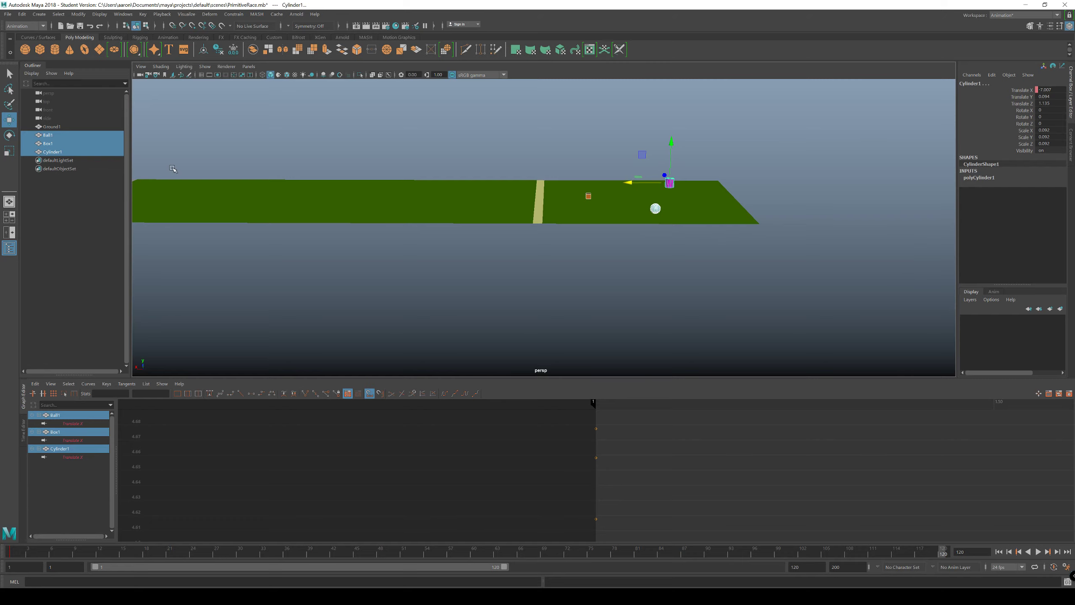
{"action": "middle_click_drag", "start_coordinate": [39, 135], "coordinate": [48, 138]}
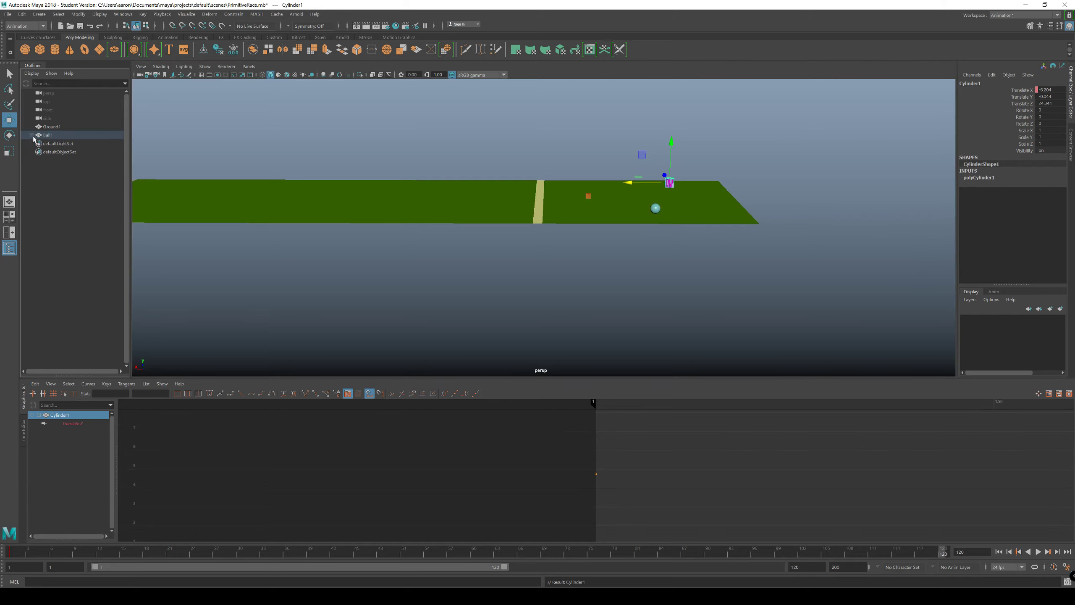
Step: Undo the parenting of Box1 and Cylinder1 under Ball1
{"action": "left_click", "coordinate": [33, 136]}
{"action": "key", "text": "ctrl+z"}
{"action": "key", "text": "ctrl+z"}
{"action": "key", "text": "ctrl+z"}
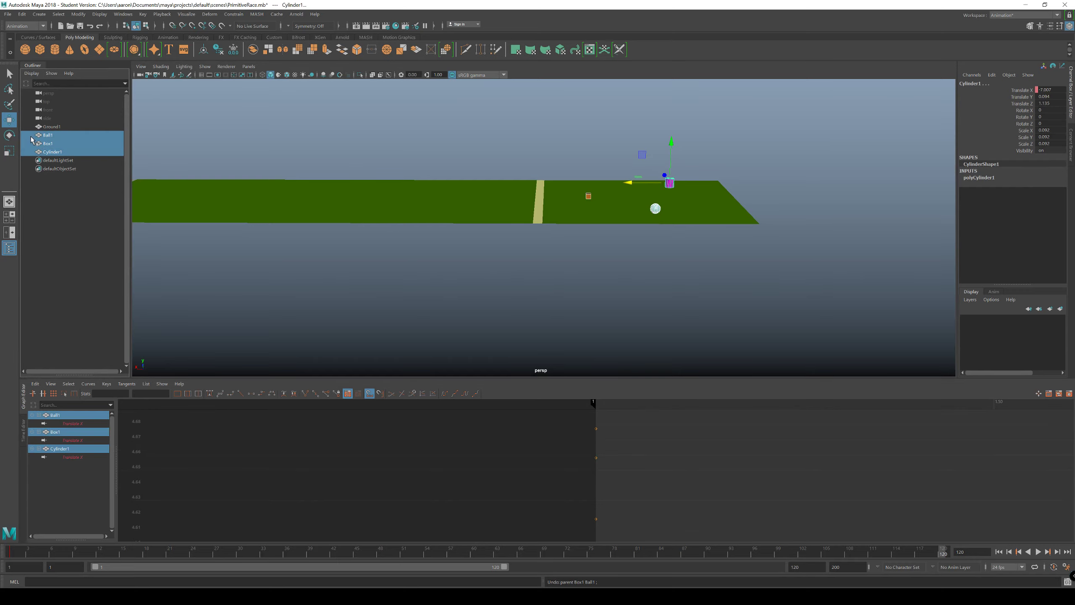
Step: Select Ball1, Box1 and Cylinder1, and set a key on only their Translate X channel at frame 120
{"action": "left_click", "coordinate": [48, 143], "text": "ctrl"}
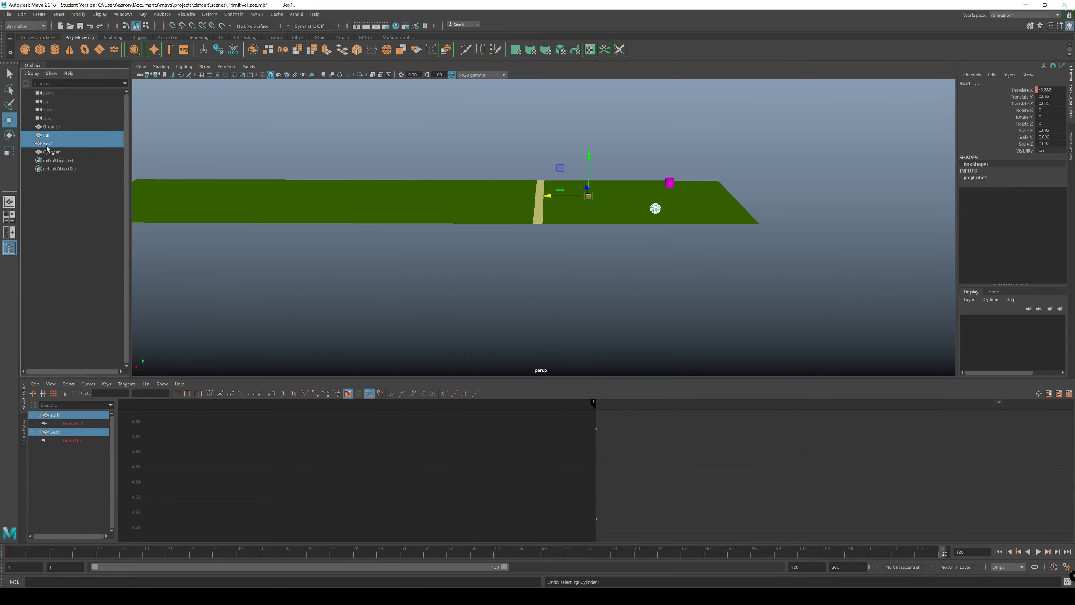
{"action": "left_click", "coordinate": [53, 152], "text": "ctrl"}
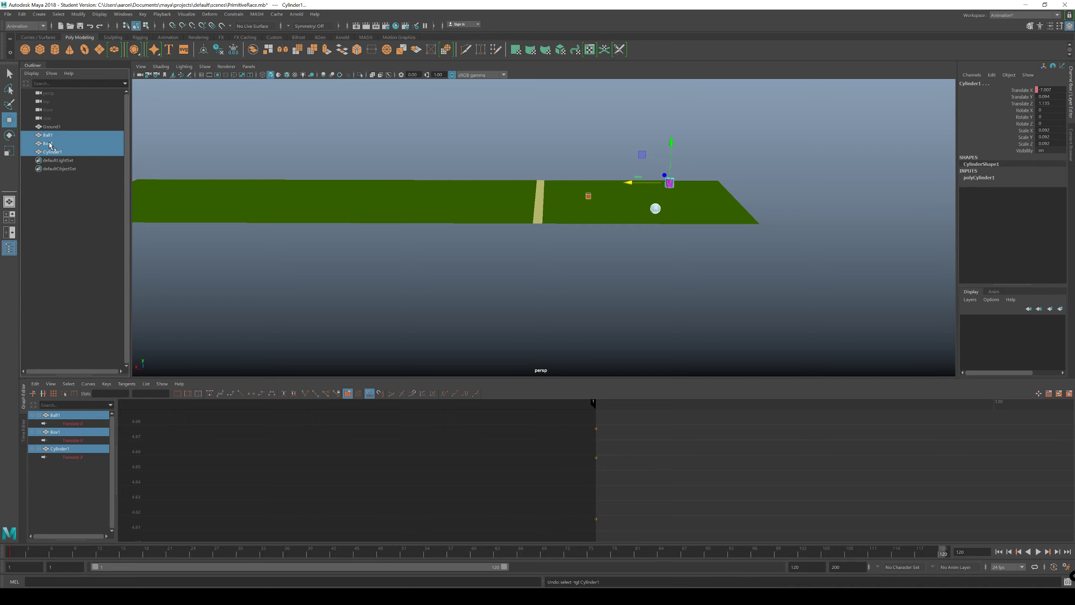
{"action": "left_click", "coordinate": [1028, 91]}
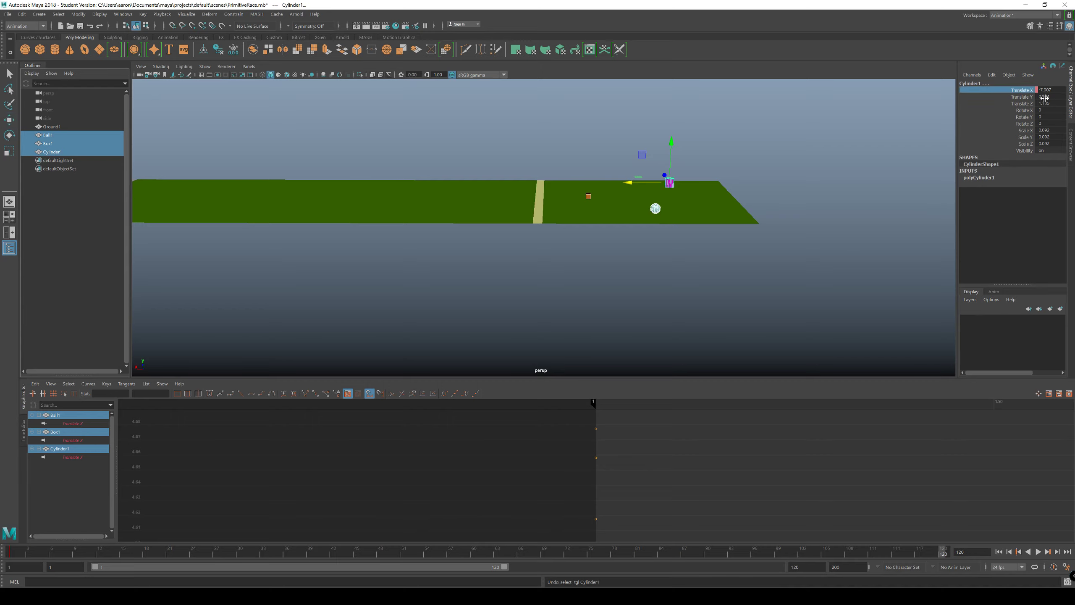
{"action": "right_click", "coordinate": [1028, 92]}
{"action": "left_click", "coordinate": [1021, 105]}
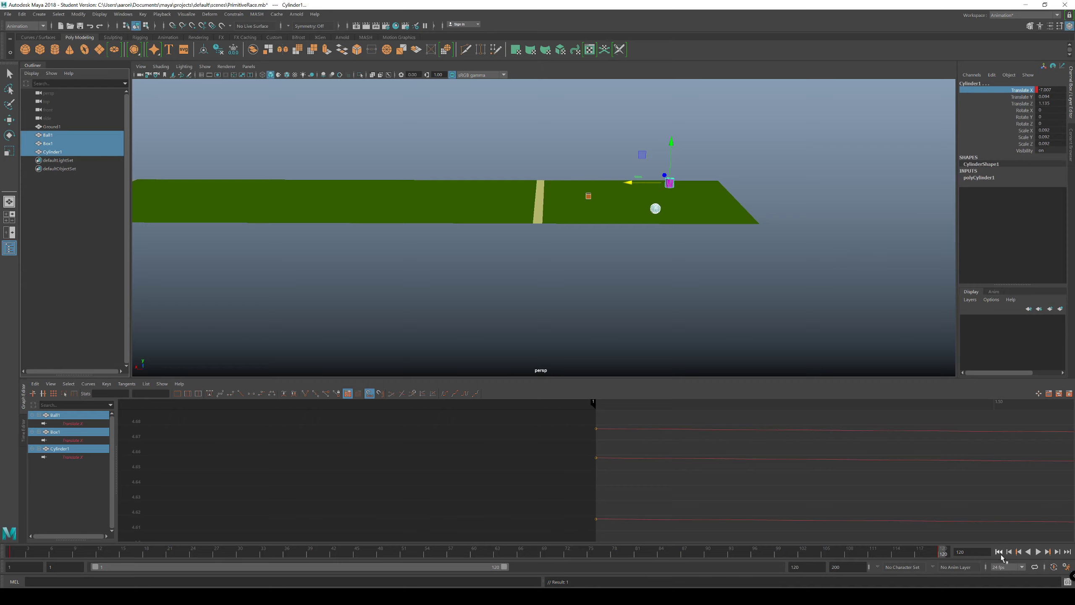
Step: Return to frame 1, frame the whole track, deselect everything and play back the race
{"action": "left_click", "coordinate": [999, 551]}
{"action": "left_click_drag", "start_coordinate": [719, 347], "coordinate": [652, 319], "text": "alt"}
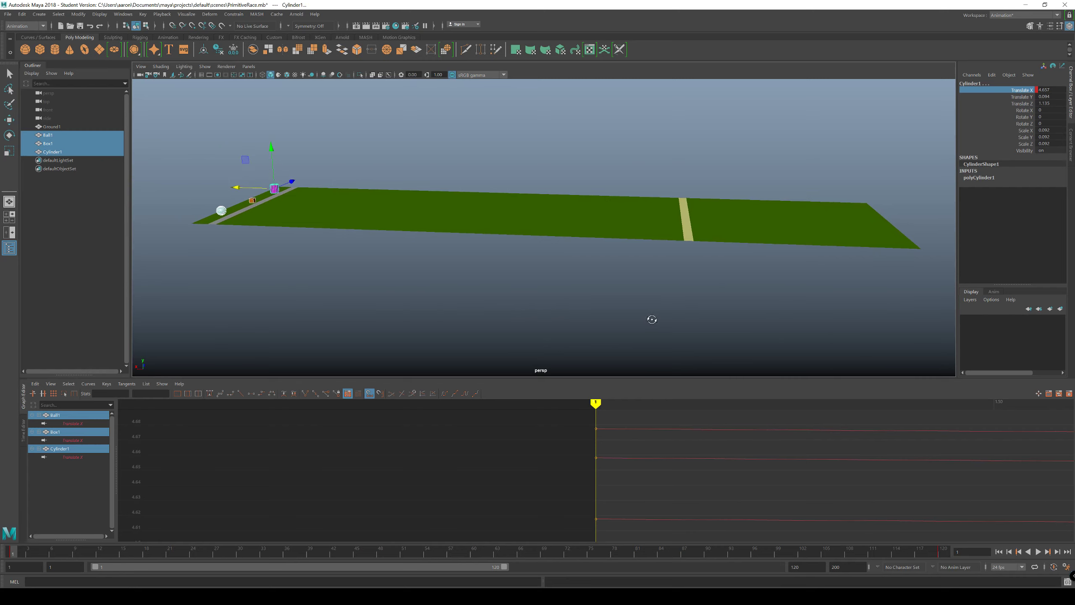
{"action": "left_click", "coordinate": [241, 209], "text": "shift"}
{"action": "left_click", "coordinate": [317, 290]}
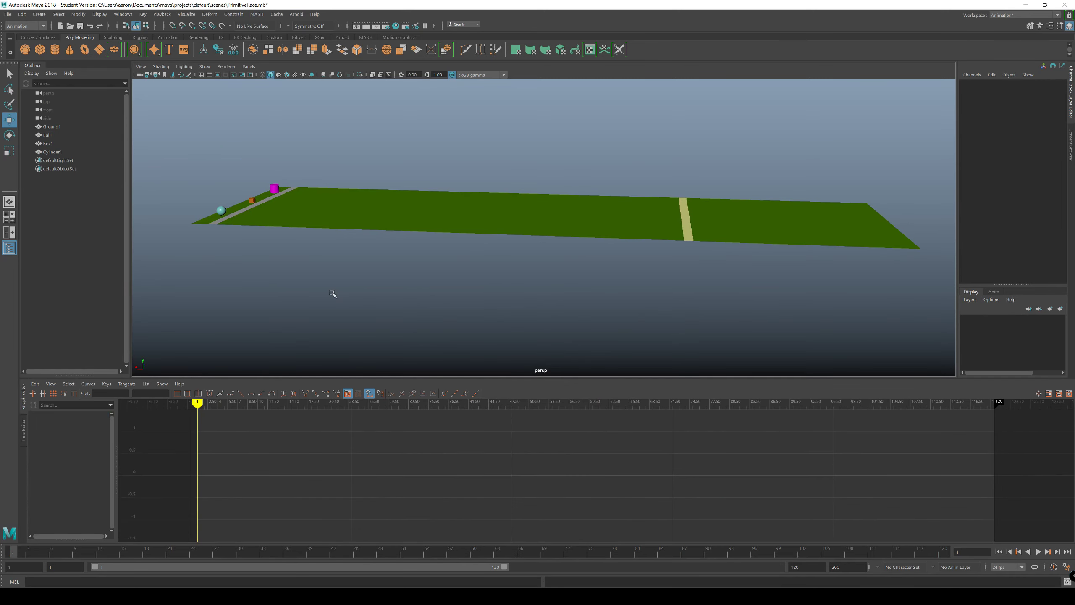
{"action": "left_click", "coordinate": [1039, 552]}
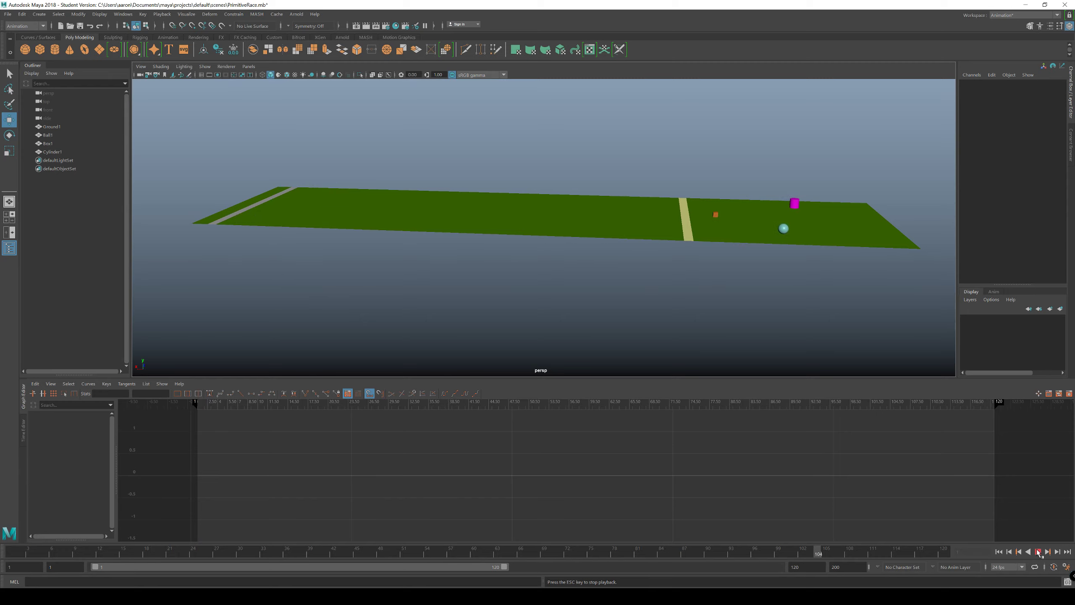
{"action": "left_click", "coordinate": [1038, 551]}
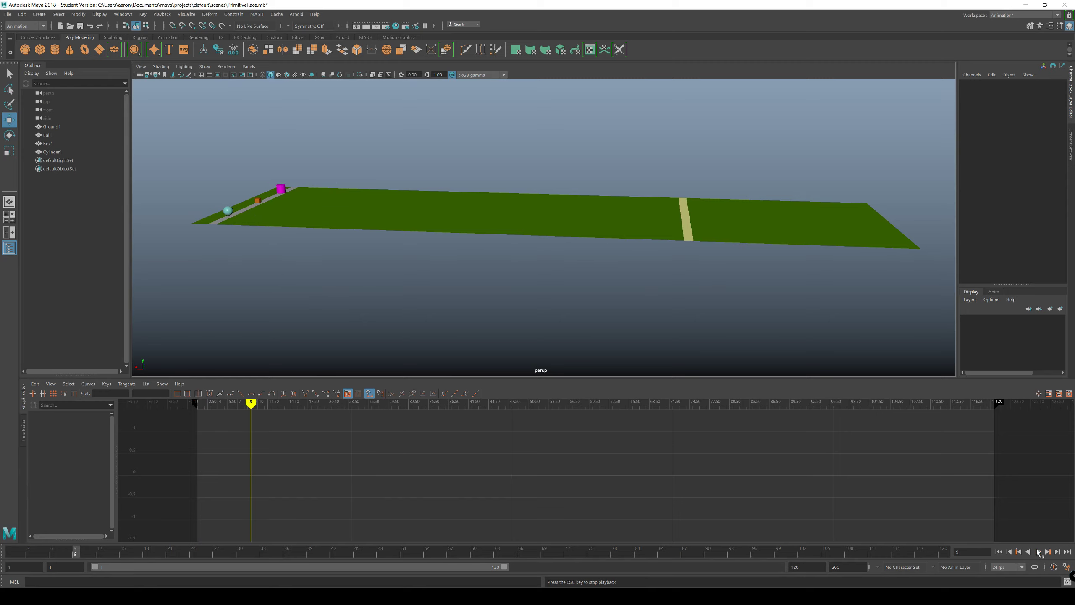
Step: Set the playback speed to Play Every Frame, Free and play the race from the first frame
{"action": "right_click", "coordinate": [903, 556]}
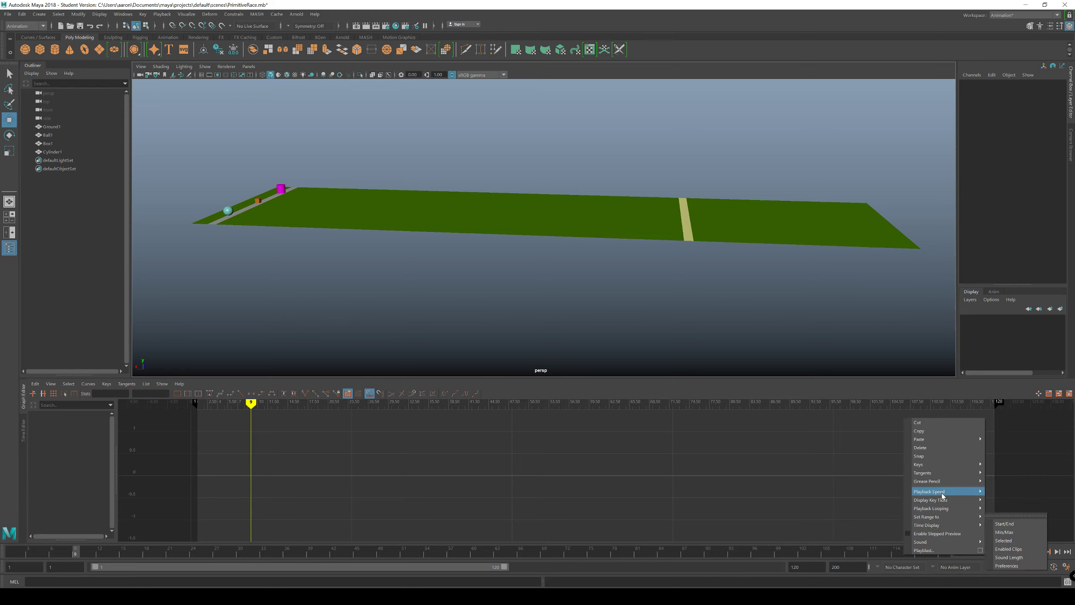
{"action": "mouse_move", "coordinate": [943, 492]}
{"action": "left_click", "coordinate": [852, 507]}
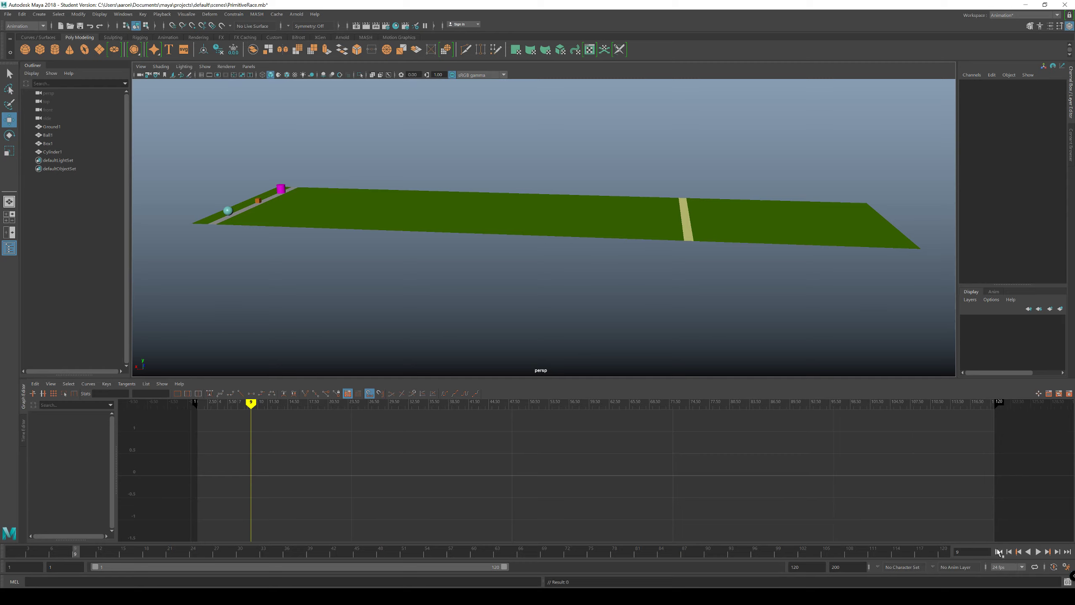
{"action": "left_click", "coordinate": [999, 552]}
{"action": "left_click", "coordinate": [1038, 552]}
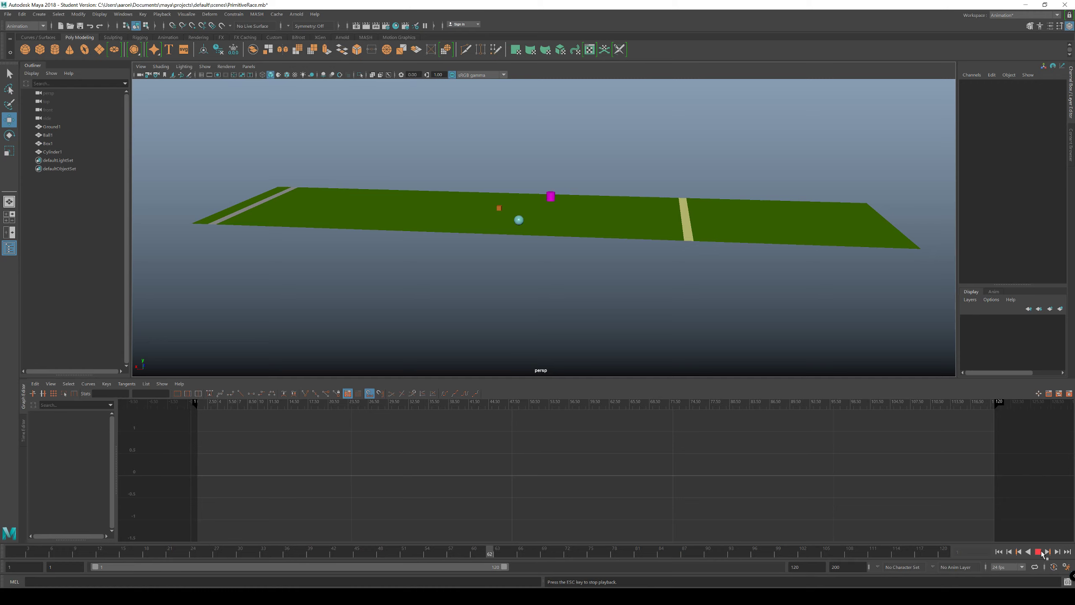
{"action": "left_click", "coordinate": [1037, 551]}
Step: Set the playback speed to Play Every Frame, Max Real-time, play the race and return to the first frame
{"action": "right_click", "coordinate": [936, 550]}
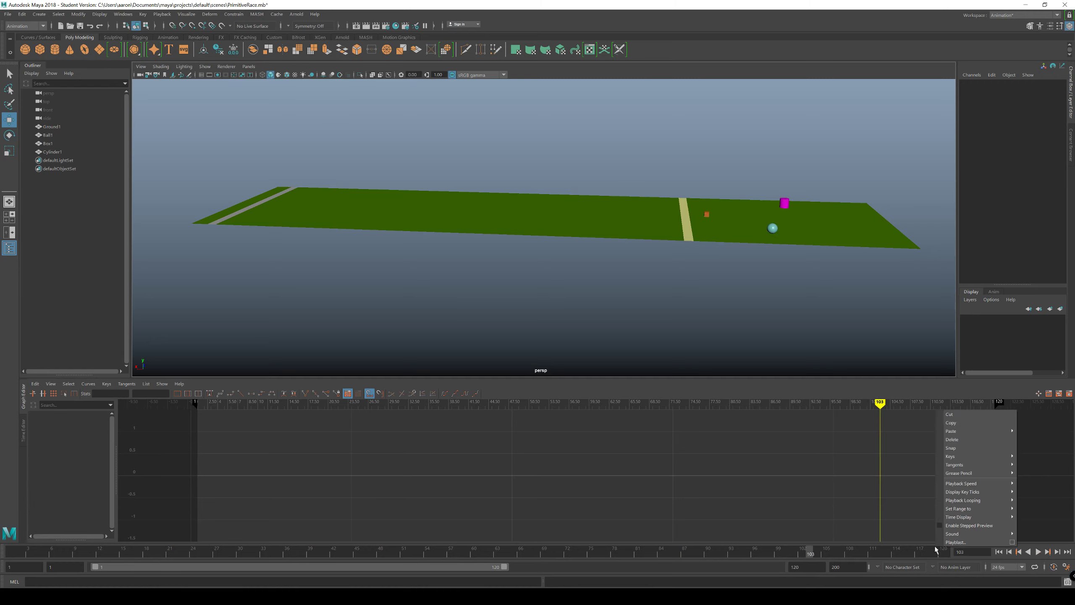
{"action": "mouse_move", "coordinate": [969, 487]}
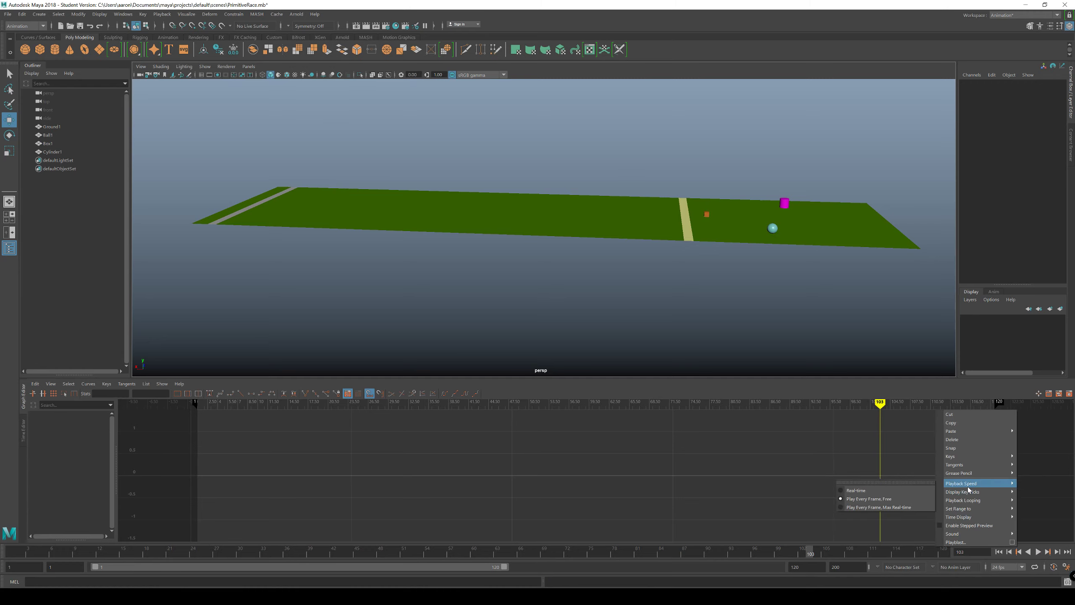
{"action": "left_click", "coordinate": [898, 500]}
{"action": "left_click", "coordinate": [1038, 552]}
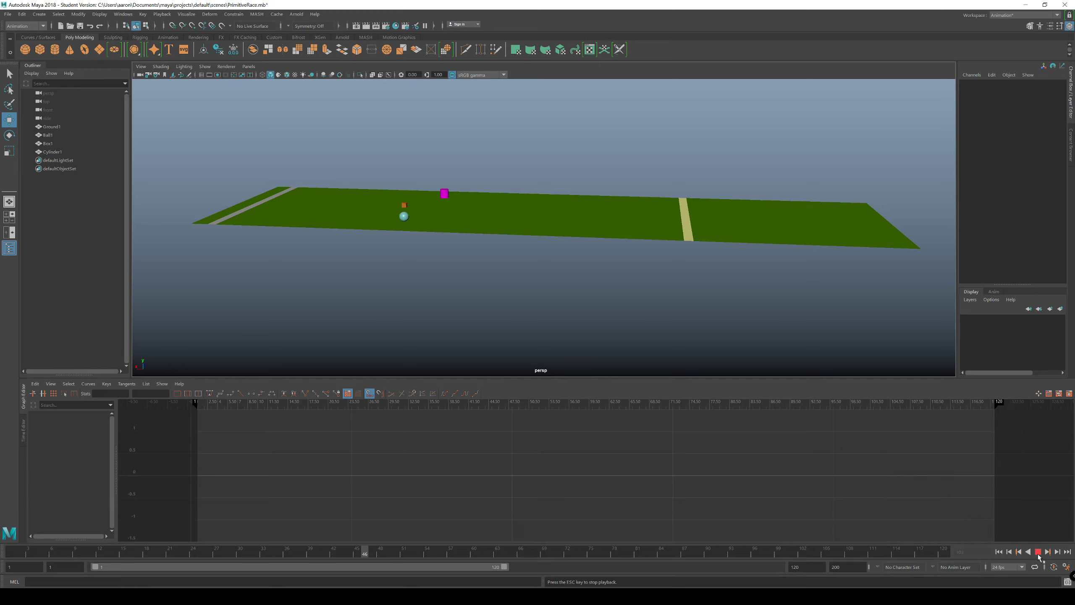
{"action": "left_click", "coordinate": [1037, 554]}
{"action": "left_click", "coordinate": [998, 552]}
Step: Set the timeline's playback speed to Real-time and play the race
{"action": "right_click", "coordinate": [942, 552]}
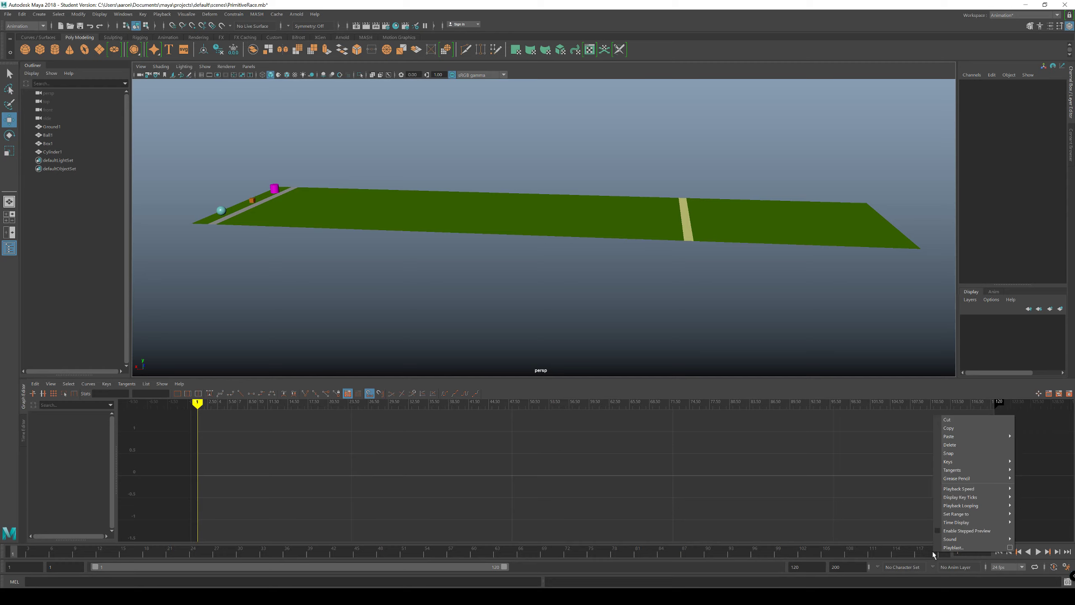
{"action": "mouse_move", "coordinate": [964, 513]}
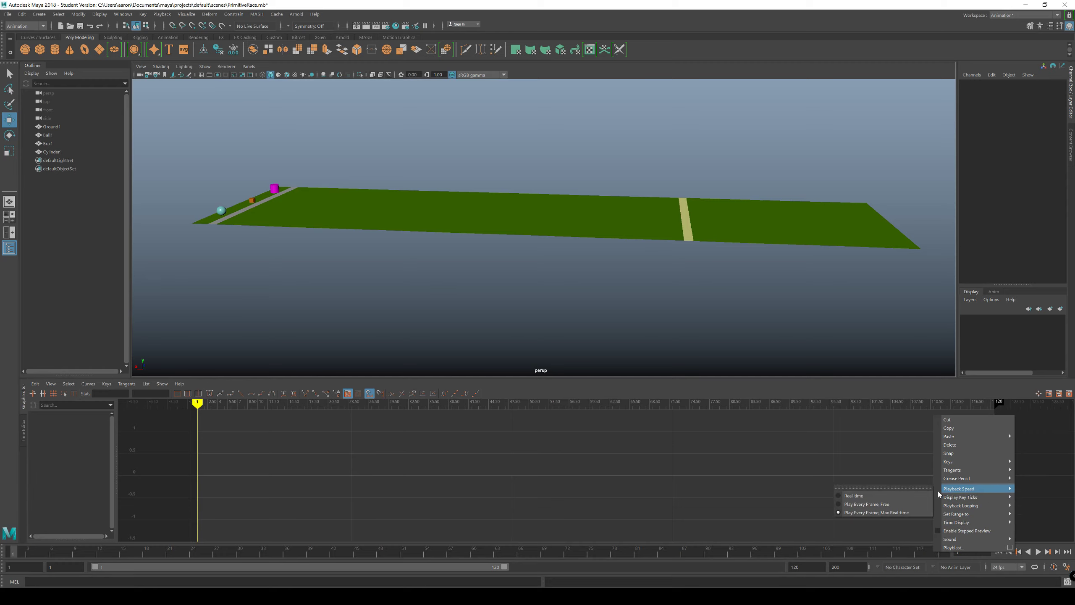
{"action": "left_click", "coordinate": [869, 495]}
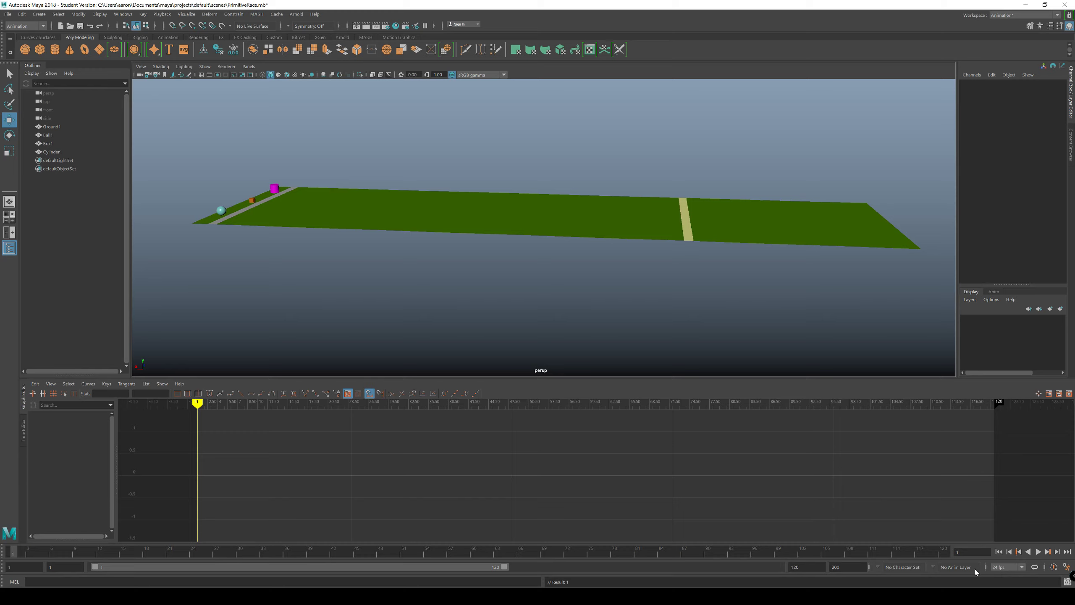
{"action": "left_click", "coordinate": [1037, 551]}
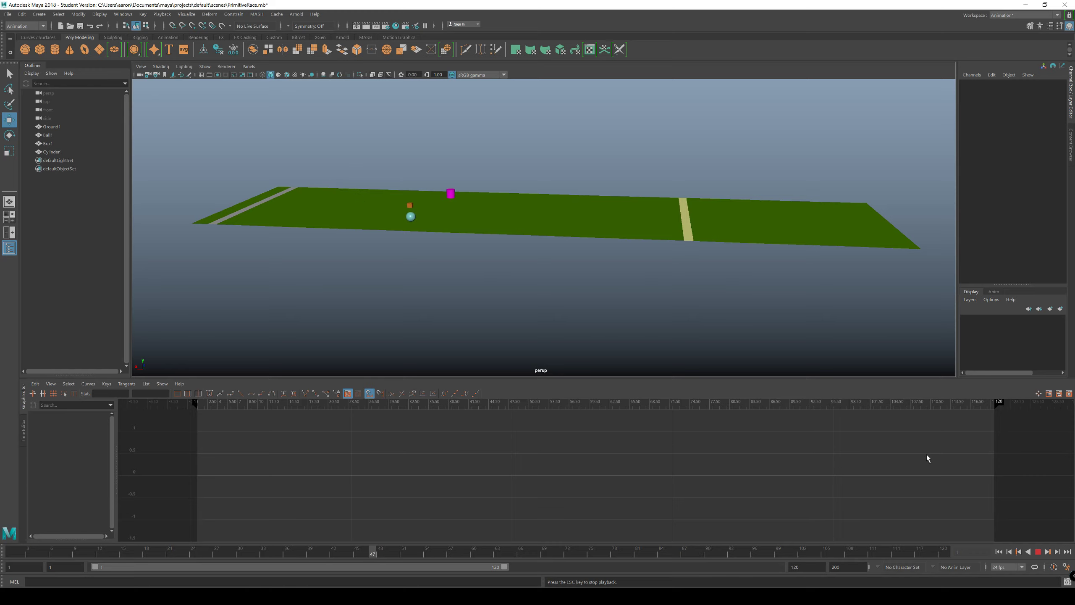
{"action": "left_click_drag", "start_coordinate": [578, 315], "coordinate": [582, 317], "text": "alt"}
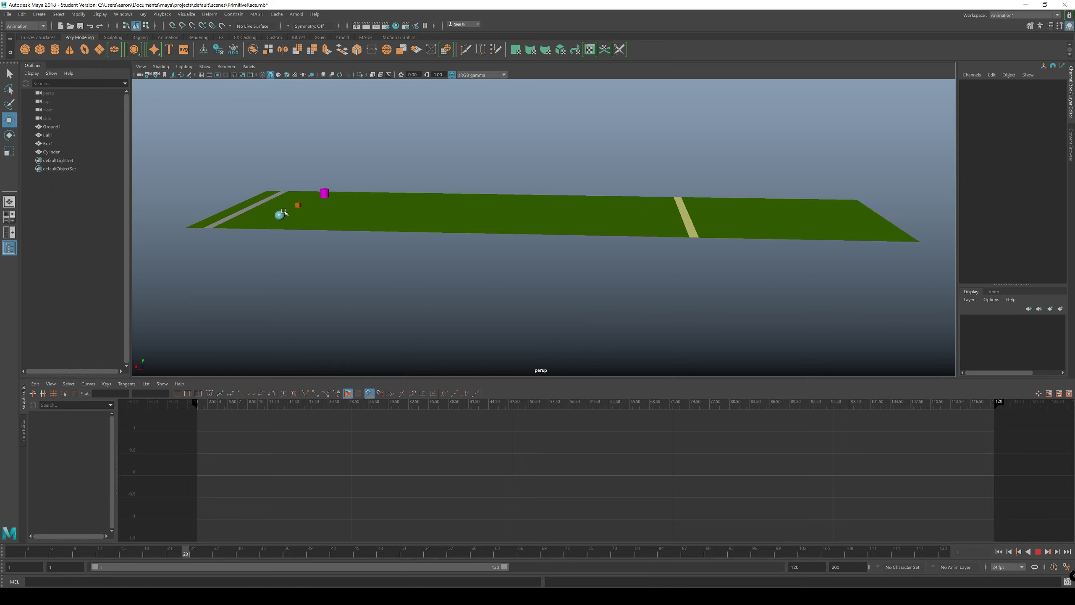
Step: Select Ball1, stop playback, return to frame 1 and isolate its Translate X curve in the Graph Editor
{"action": "left_click", "coordinate": [48, 135]}
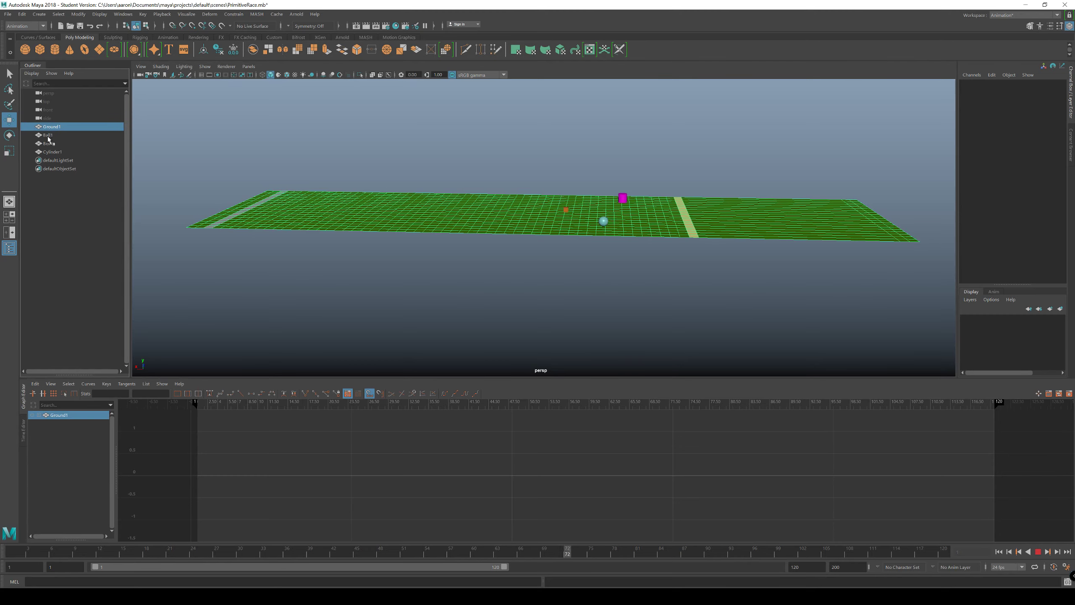
{"action": "middle_click_drag", "start_coordinate": [236, 319], "coordinate": [204, 309], "text": "alt"}
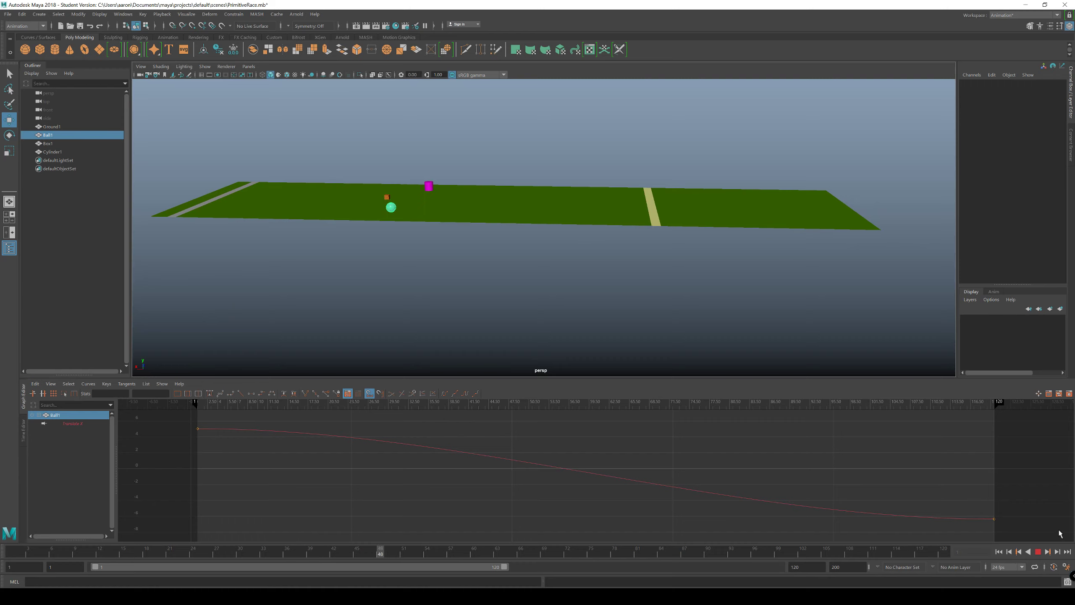
{"action": "left_click", "coordinate": [1038, 551]}
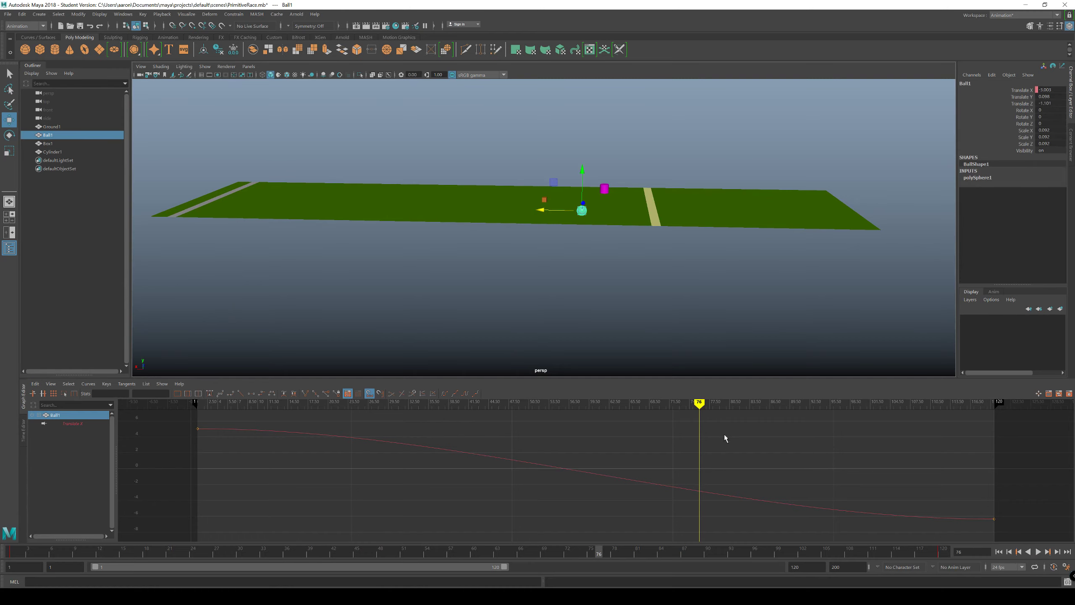
{"action": "scroll", "coordinate": [724, 438], "scroll_direction": "down", "scroll_amount": 4}
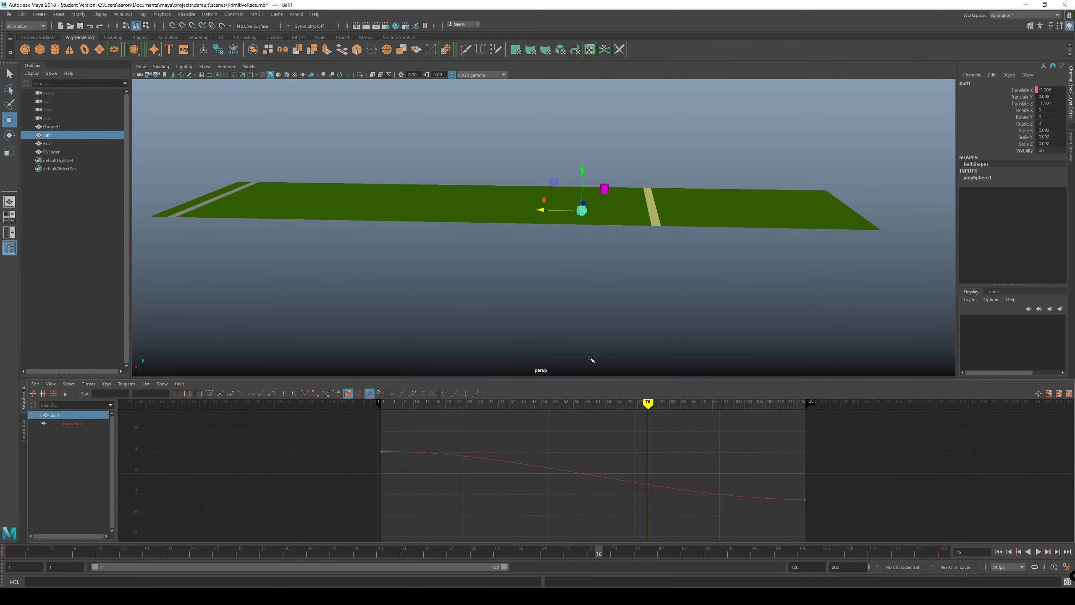
{"action": "left_click_drag", "start_coordinate": [651, 415], "coordinate": [384, 459]}
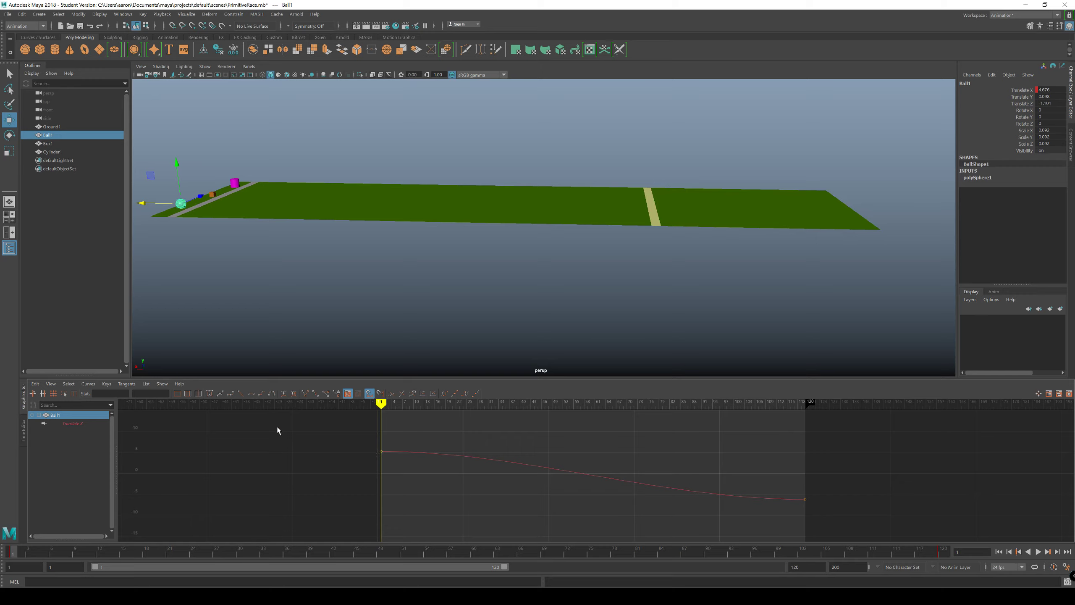
{"action": "left_click", "coordinate": [73, 423]}
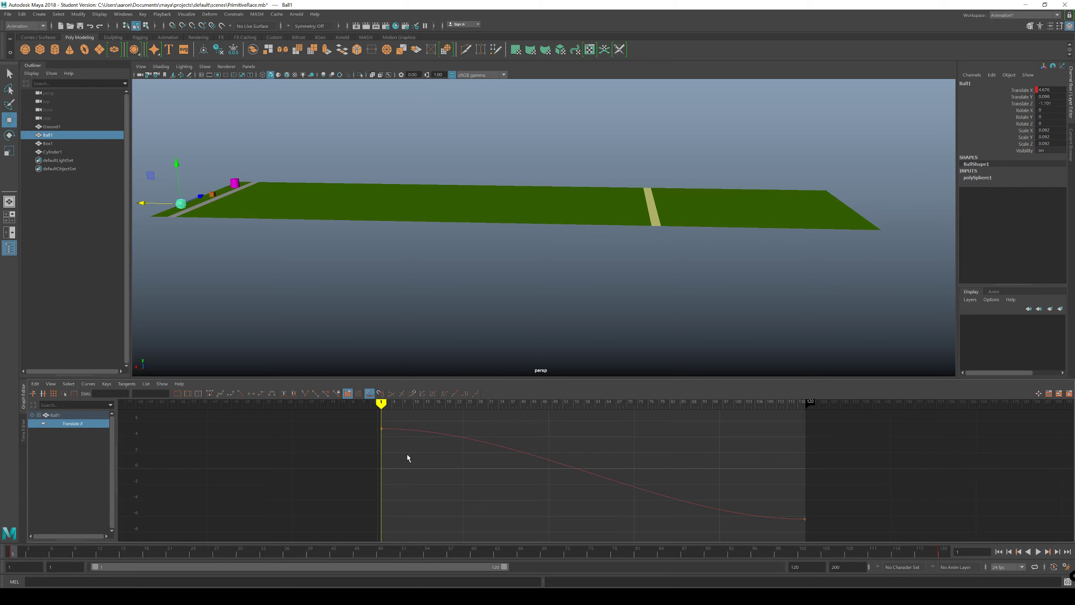
Step: Select the first key on Ball1's Translate X curve, inspect its tangent handles and play back the motion
{"action": "left_click_drag", "start_coordinate": [408, 458], "coordinate": [361, 422]}
{"action": "scroll", "coordinate": [429, 483], "scroll_direction": "up", "scroll_amount": 5}
{"action": "mouse_move", "coordinate": [434, 495]}
{"action": "middle_mouse_down", "text": "alt"}
{"action": "mouse_move", "coordinate": [599, 532]}
{"action": "mouse_move", "coordinate": [449, 499]}
{"action": "middle_mouse_up", "text": "alt"}
{"action": "scroll", "coordinate": [583, 516], "scroll_direction": "down", "scroll_amount": 5}
{"action": "scroll", "coordinate": [589, 516], "scroll_direction": "up", "scroll_amount": 5}
{"action": "scroll", "coordinate": [440, 498], "scroll_direction": "down", "scroll_amount": 5}
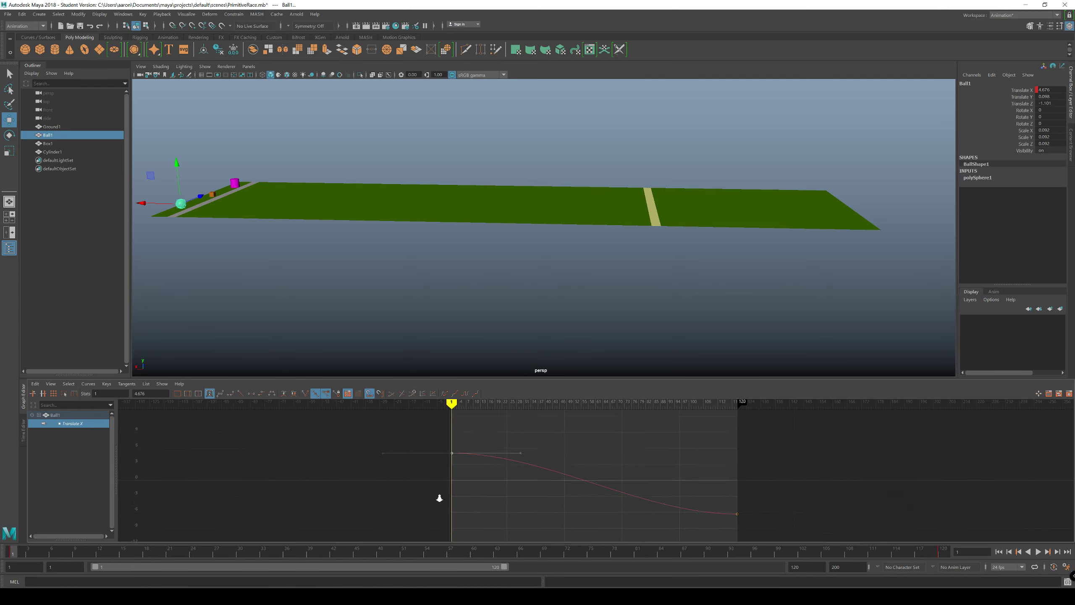
{"action": "scroll", "coordinate": [439, 498], "scroll_direction": "up", "scroll_amount": 1}
{"action": "key", "text": "alt+v"}
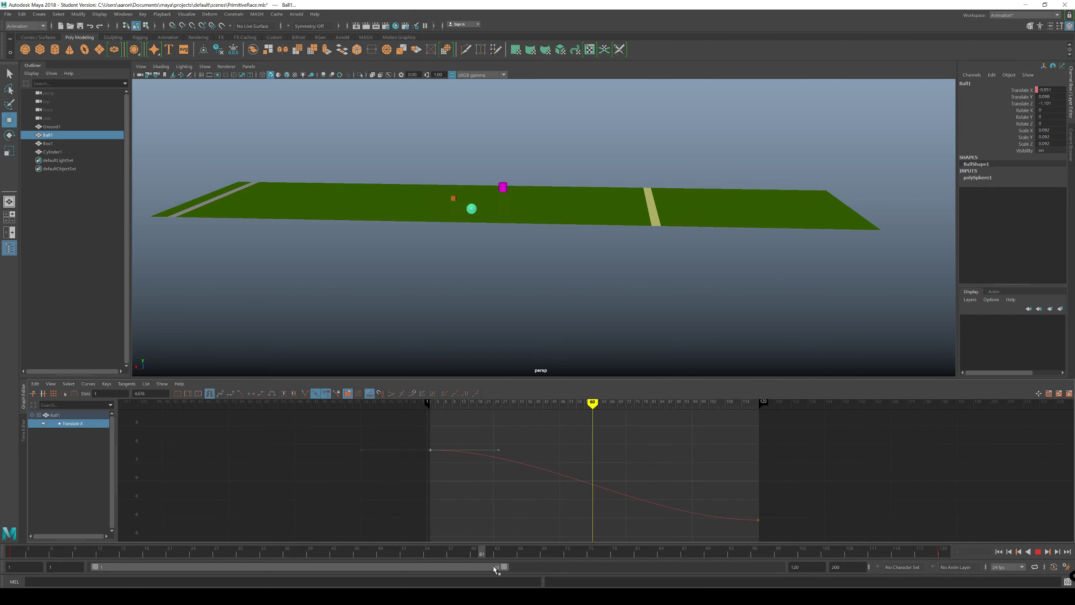
{"action": "key", "text": "alt+v"}
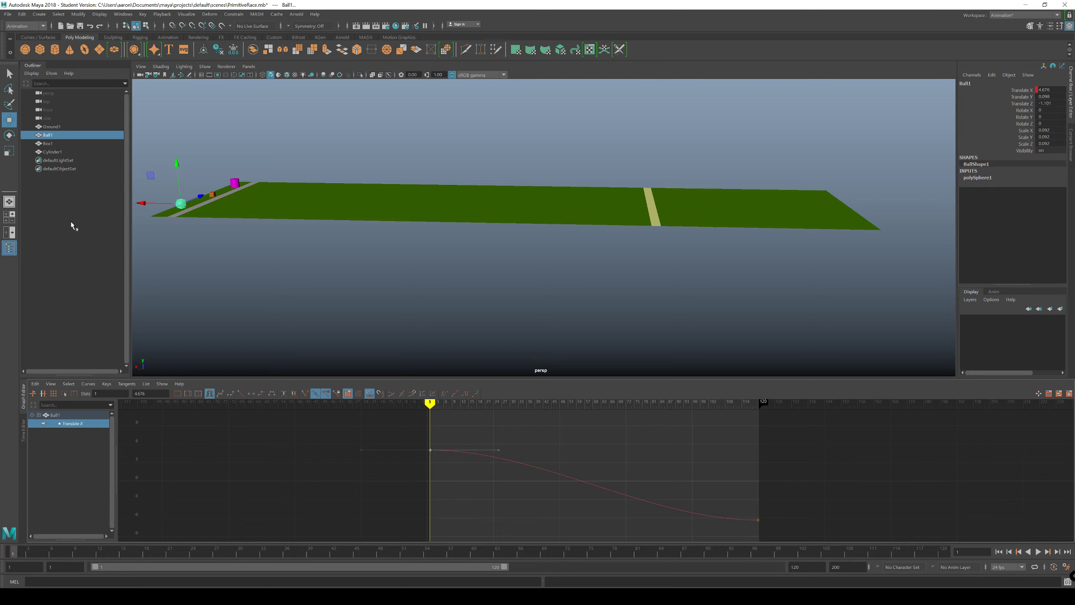
Step: Select Box1 and examine the start of its Translate X curve in the Graph Editor
{"action": "left_click", "coordinate": [47, 144]}
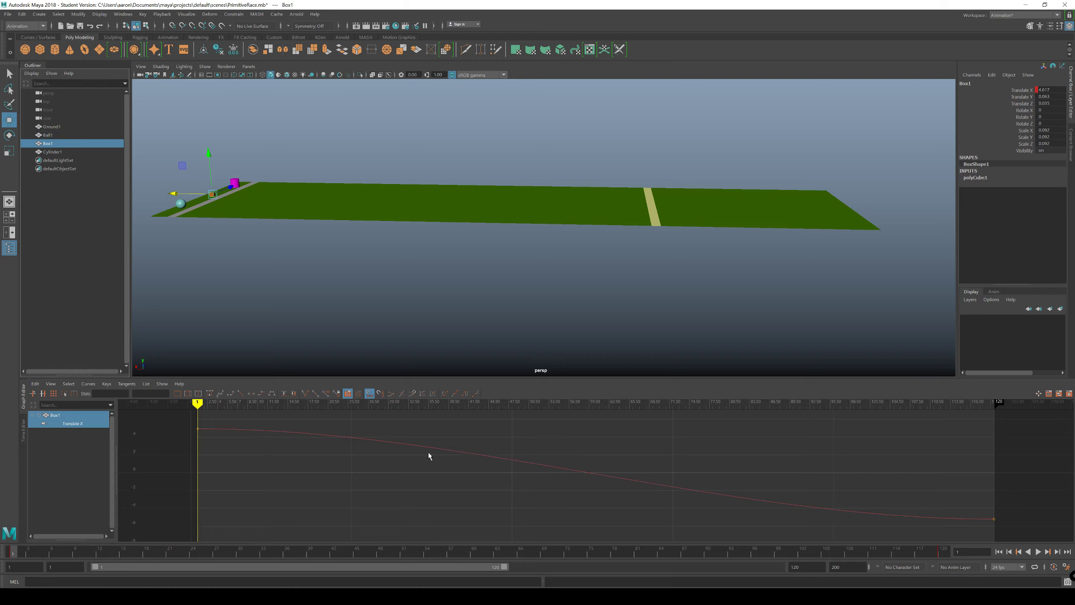
{"action": "scroll", "coordinate": [517, 435], "scroll_direction": "down", "scroll_amount": 1}
{"action": "middle_click_drag", "start_coordinate": [504, 436], "coordinate": [506, 443], "text": "alt"}
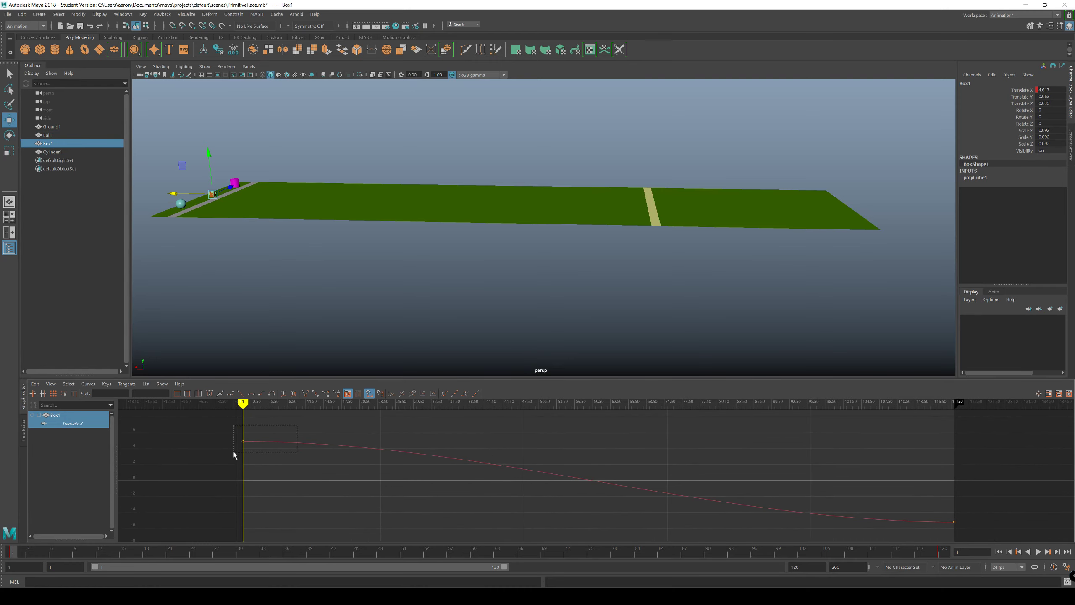
{"action": "left_click_drag", "start_coordinate": [234, 454], "coordinate": [235, 453]}
{"action": "scroll", "coordinate": [280, 456], "scroll_direction": "up", "scroll_amount": 4}
{"action": "middle_click_drag", "start_coordinate": [279, 456], "coordinate": [785, 512], "text": "alt"}
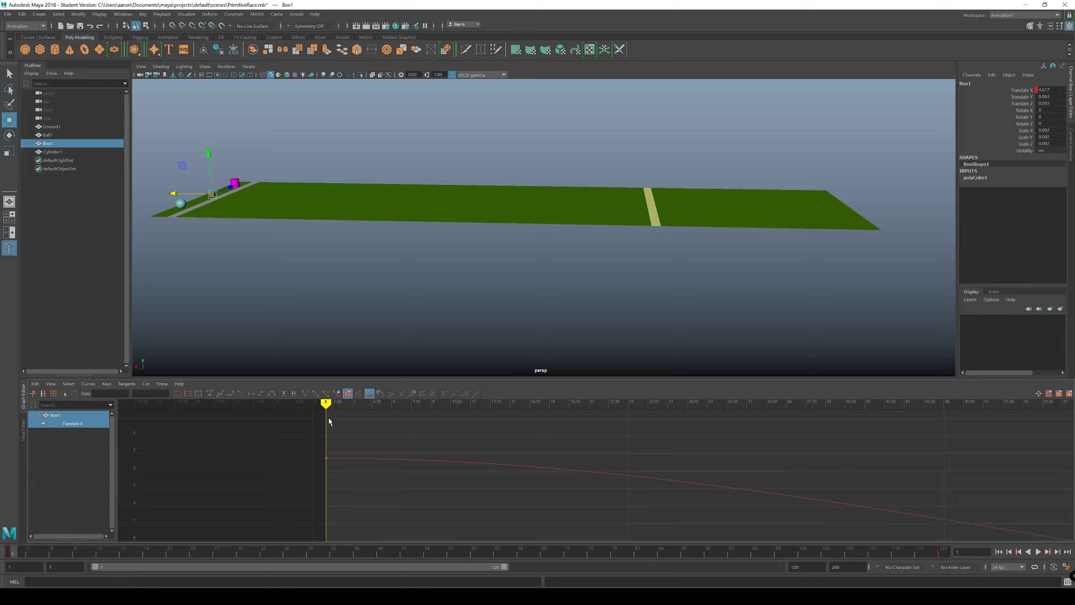
Step: Scrub through the opening frames of Box1's Translate X curve to examine its gradual start
{"action": "left_click_drag", "start_coordinate": [326, 404], "coordinate": [361, 411]}
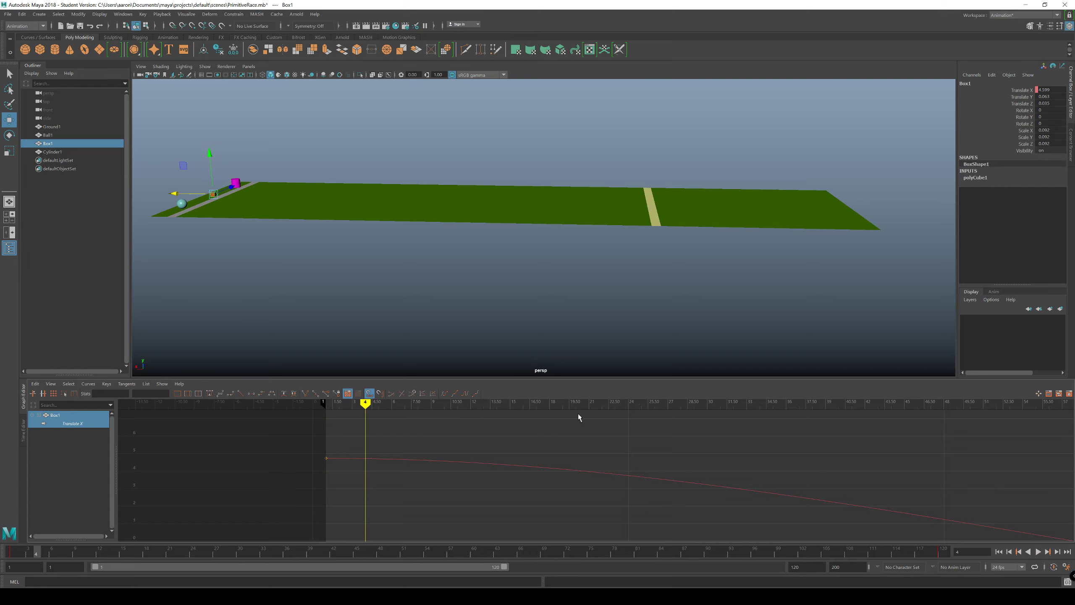
{"action": "scroll", "coordinate": [386, 427], "scroll_direction": "up", "scroll_amount": 1}
{"action": "middle_click_drag", "start_coordinate": [388, 426], "coordinate": [416, 439], "text": "alt"}
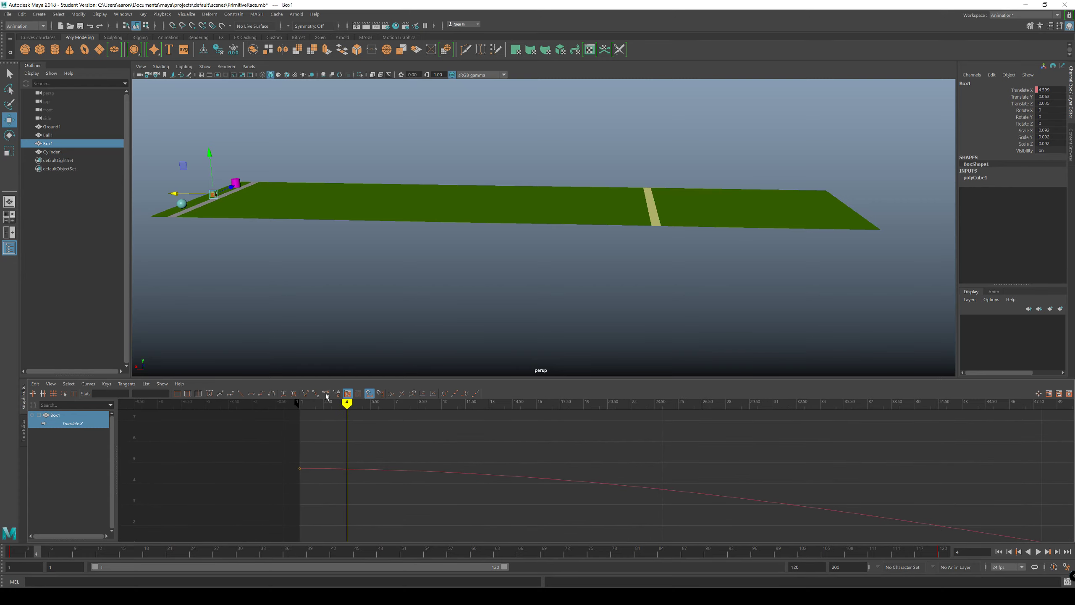
{"action": "mouse_move", "coordinate": [344, 407]}
{"action": "left_mouse_down"}
{"action": "mouse_move", "coordinate": [312, 409]}
{"action": "mouse_move", "coordinate": [364, 411]}
{"action": "mouse_move", "coordinate": [283, 408]}
{"action": "mouse_move", "coordinate": [394, 409]}
{"action": "mouse_move", "coordinate": [296, 422]}
{"action": "mouse_move", "coordinate": [359, 428]}
{"action": "mouse_move", "coordinate": [315, 428]}
{"action": "left_mouse_up"}
Step: Select the first key on Box1's Translate X curve, tilt its tangent handle slightly upward and view the whole curve
{"action": "left_click_drag", "start_coordinate": [275, 479], "coordinate": [276, 478]}
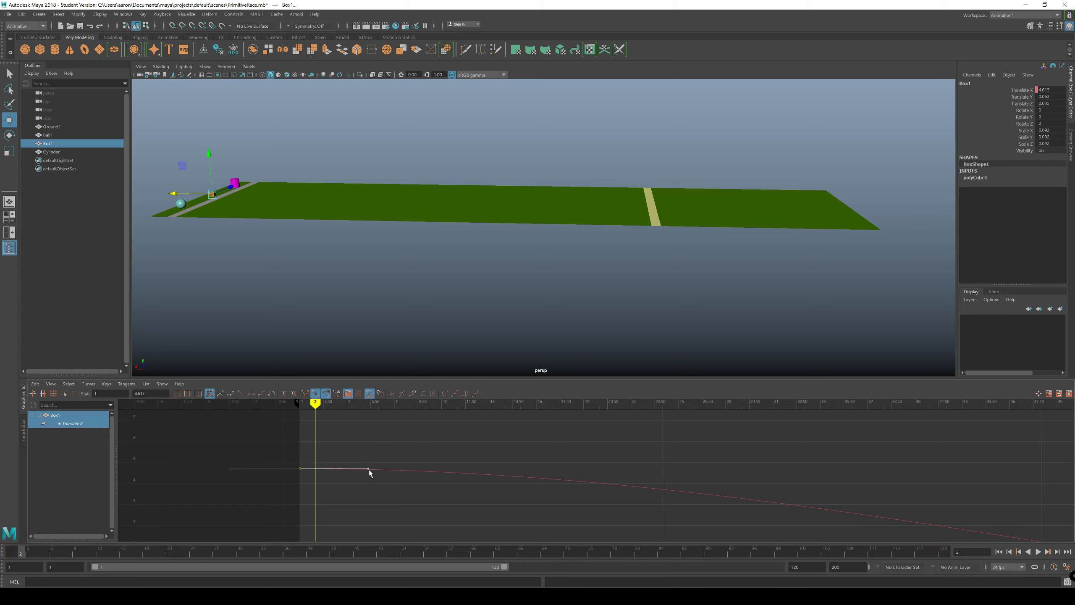
{"action": "mouse_move", "coordinate": [370, 468]}
{"action": "left_mouse_down"}
{"action": "mouse_move", "coordinate": [367, 445]}
{"action": "mouse_move", "coordinate": [359, 489]}
{"action": "mouse_move", "coordinate": [367, 440]}
{"action": "mouse_move", "coordinate": [358, 494]}
{"action": "mouse_move", "coordinate": [367, 445]}
{"action": "mouse_move", "coordinate": [363, 477]}
{"action": "left_mouse_up"}
{"action": "mouse_move", "coordinate": [366, 476]}
{"action": "left_mouse_down"}
{"action": "mouse_move", "coordinate": [360, 490]}
{"action": "mouse_move", "coordinate": [367, 461]}
{"action": "left_mouse_up"}
{"action": "key", "text": "a"}
{"action": "right_click_drag", "start_coordinate": [464, 474], "coordinate": [488, 470], "text": "alt"}
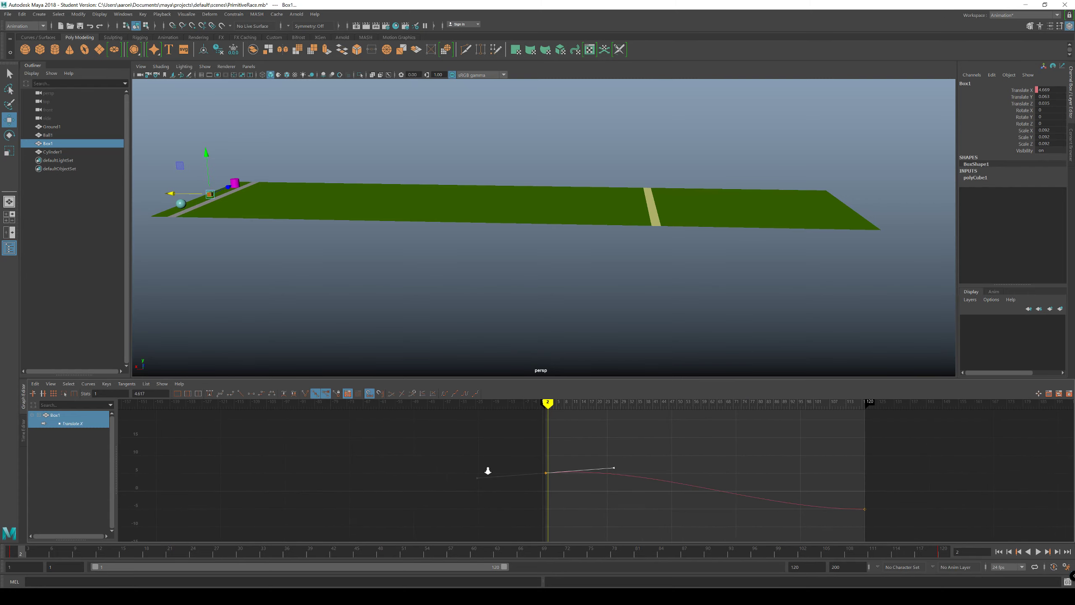
{"action": "middle_click_drag", "start_coordinate": [646, 483], "coordinate": [594, 488], "text": "alt"}
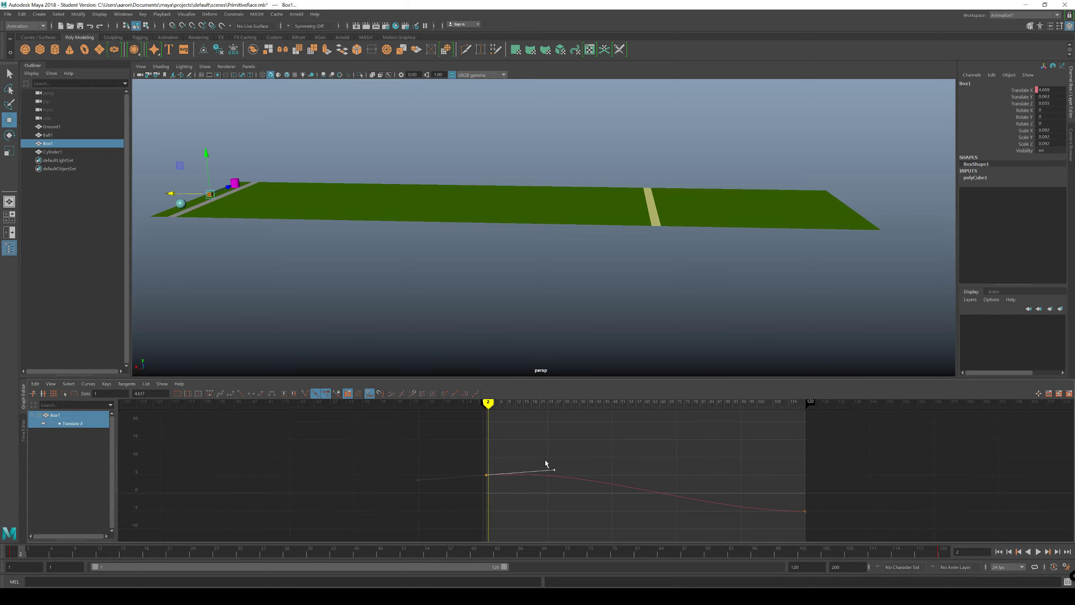
Step: Swing the first key's tangent handle steeply upward and scrub the timeline to preview Box1's motion
{"action": "mouse_move", "coordinate": [553, 470]}
{"action": "left_mouse_down"}
{"action": "mouse_move", "coordinate": [546, 401]}
{"action": "mouse_move", "coordinate": [516, 403]}
{"action": "mouse_move", "coordinate": [590, 404]}
{"action": "left_mouse_up"}
{"action": "right_click_drag", "start_coordinate": [590, 405], "coordinate": [510, 405], "text": "alt"}
{"action": "mouse_move", "coordinate": [499, 350]}
{"action": "right_mouse_down", "text": "alt"}
{"action": "mouse_move", "coordinate": [165, 320]}
{"action": "mouse_move", "coordinate": [209, 314]}
{"action": "right_mouse_up", "text": "alt"}
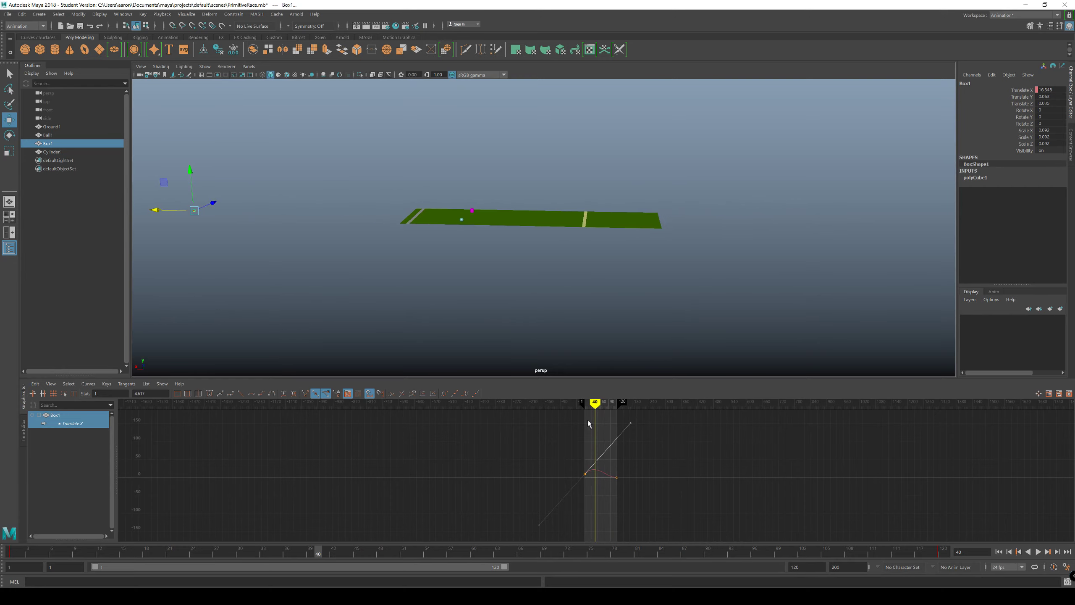
{"action": "mouse_move", "coordinate": [594, 402]}
{"action": "left_mouse_down"}
{"action": "mouse_move", "coordinate": [583, 405]}
{"action": "mouse_move", "coordinate": [618, 403]}
{"action": "mouse_move", "coordinate": [584, 403]}
{"action": "mouse_move", "coordinate": [615, 406]}
{"action": "mouse_move", "coordinate": [585, 414]}
{"action": "mouse_move", "coordinate": [612, 410]}
{"action": "left_mouse_up"}
{"action": "key", "text": "f"}
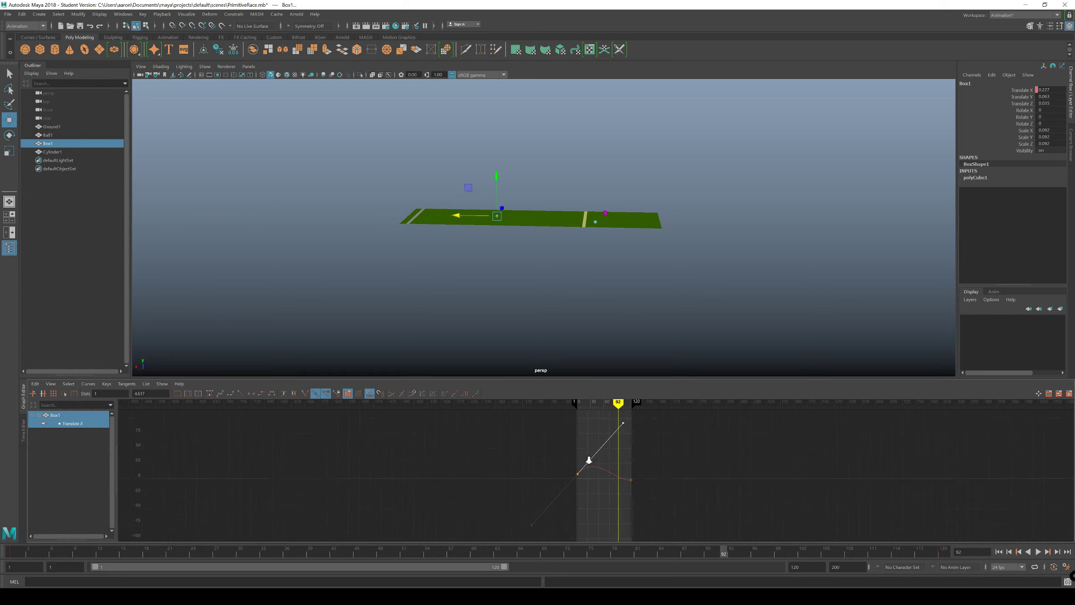
{"action": "right_click_drag", "start_coordinate": [627, 454], "coordinate": [631, 455], "text": "alt"}
{"action": "middle_click_drag", "start_coordinate": [588, 474], "coordinate": [616, 482], "text": "alt"}
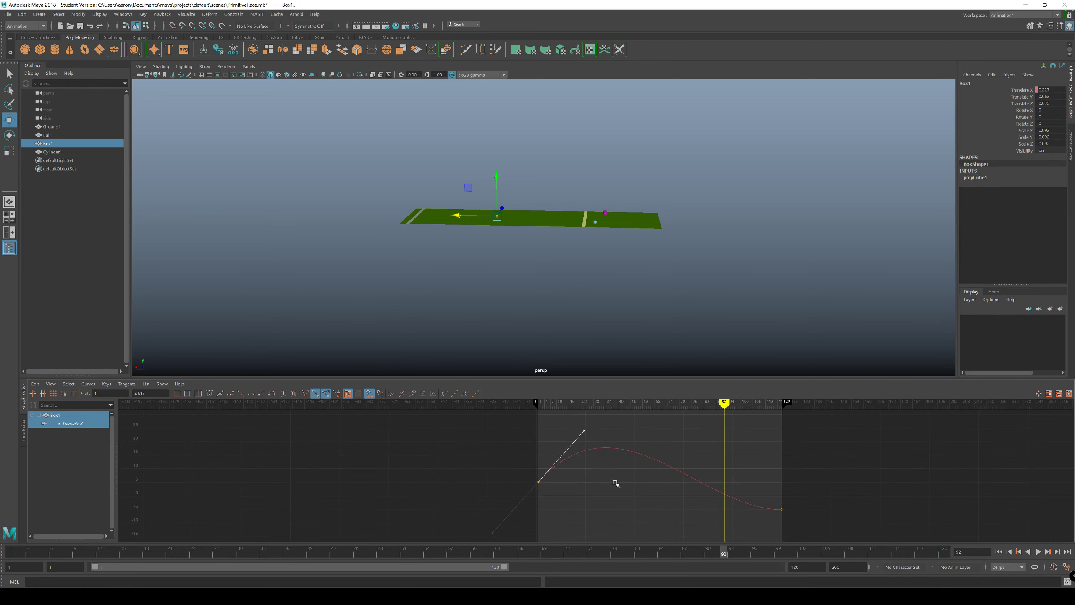
Step: Undo the tangent handle changes on Box1's first key and deselect it
{"action": "key", "text": "ctrl+z"}
{"action": "scroll", "coordinate": [566, 488], "scroll_direction": "up", "scroll_amount": 5}
{"action": "middle_click_drag", "start_coordinate": [531, 471], "coordinate": [625, 427], "text": "alt"}
{"action": "scroll", "coordinate": [579, 460], "scroll_direction": "up", "scroll_amount": 5}
{"action": "scroll", "coordinate": [577, 459], "scroll_direction": "down", "scroll_amount": 1}
{"action": "middle_click_drag", "start_coordinate": [501, 468], "coordinate": [686, 501], "text": "alt"}
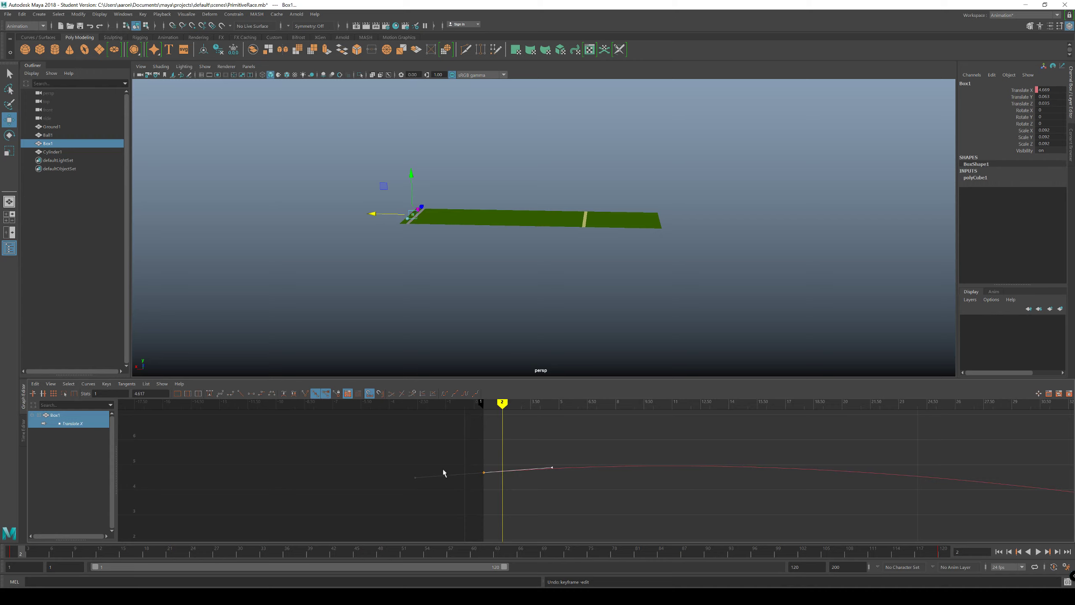
{"action": "left_click_drag", "start_coordinate": [551, 467], "coordinate": [570, 484]}
{"action": "key", "text": "ctrl+z"}
{"action": "scroll", "coordinate": [652, 459], "scroll_direction": "down", "scroll_amount": 8}
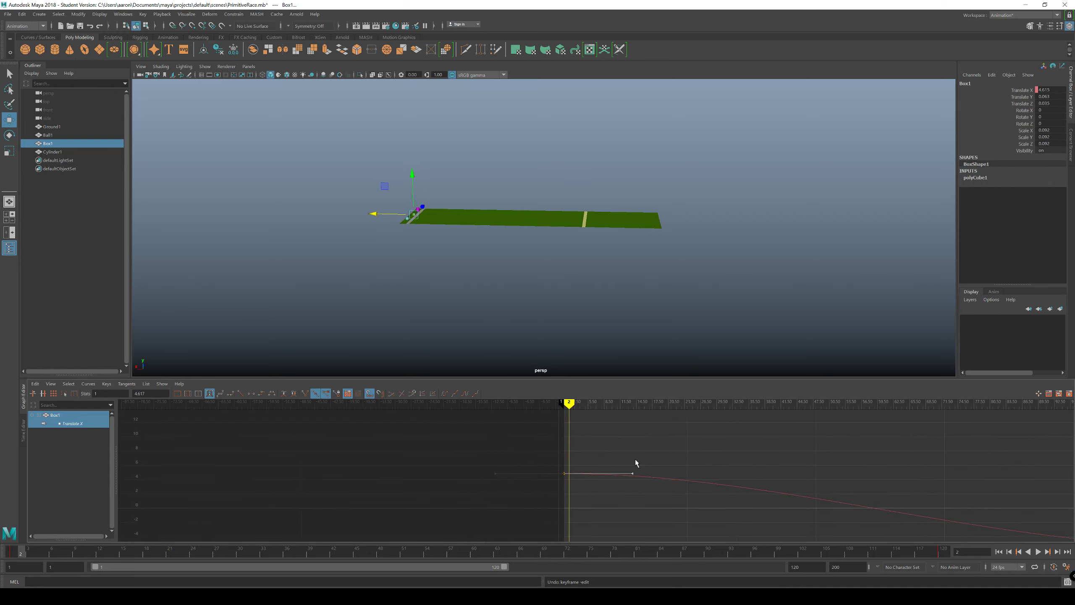
{"action": "middle_click_drag", "start_coordinate": [636, 464], "coordinate": [404, 418], "text": "alt"}
{"action": "scroll", "coordinate": [453, 431], "scroll_direction": "down", "scroll_amount": 1}
{"action": "left_click", "coordinate": [372, 443]}
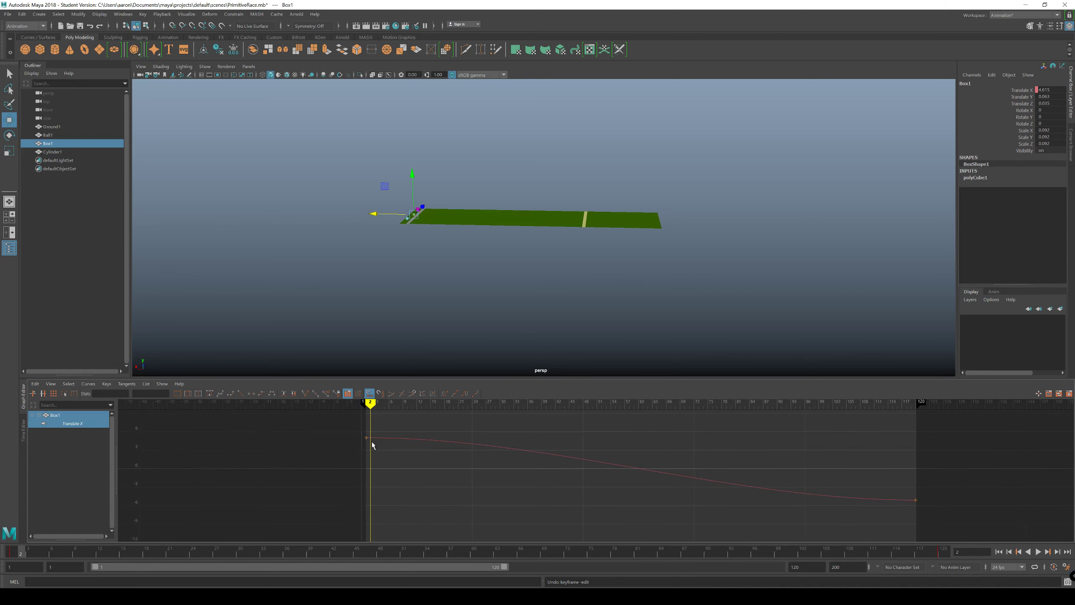
Step: Select both keys on Box1's Translate X curve and set their tangents to Linear
{"action": "left_click_drag", "start_coordinate": [336, 430], "coordinate": [969, 528]}
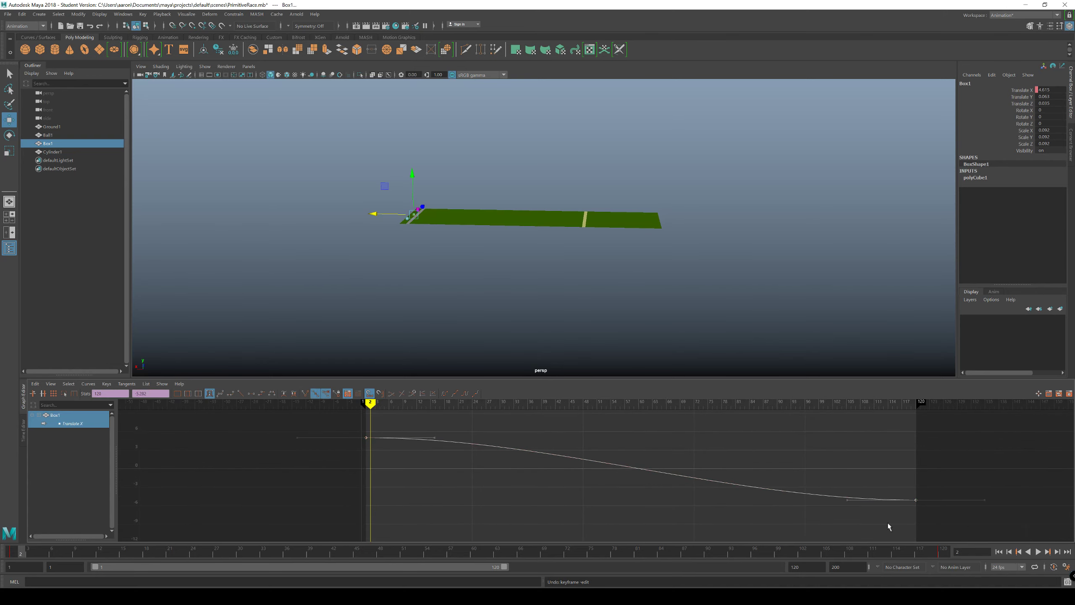
{"action": "left_click", "coordinate": [126, 384]}
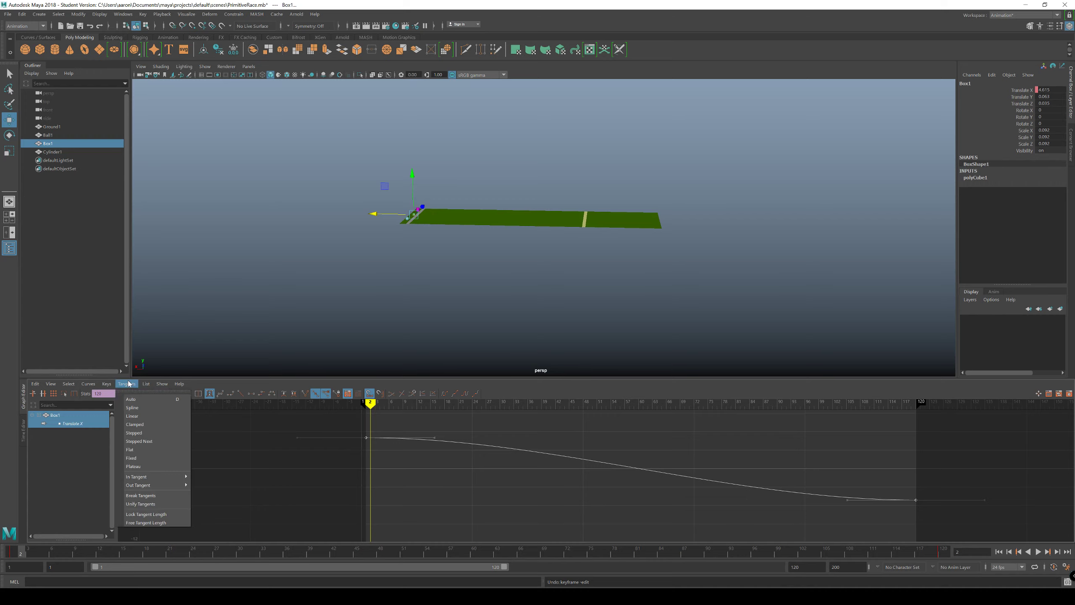
{"action": "left_click", "coordinate": [136, 417]}
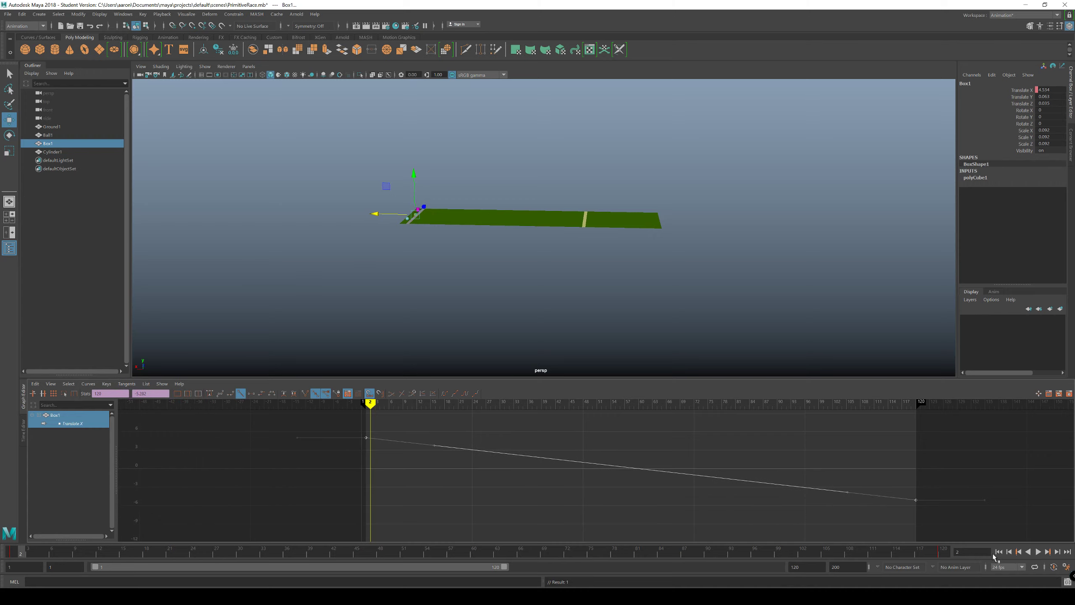
Step: Deselect Box1, play the race to compare the racers' motion, then stop playback and return to frame 1
{"action": "left_click", "coordinate": [549, 243]}
{"action": "scroll", "coordinate": [521, 286], "scroll_direction": "up", "scroll_amount": 6}
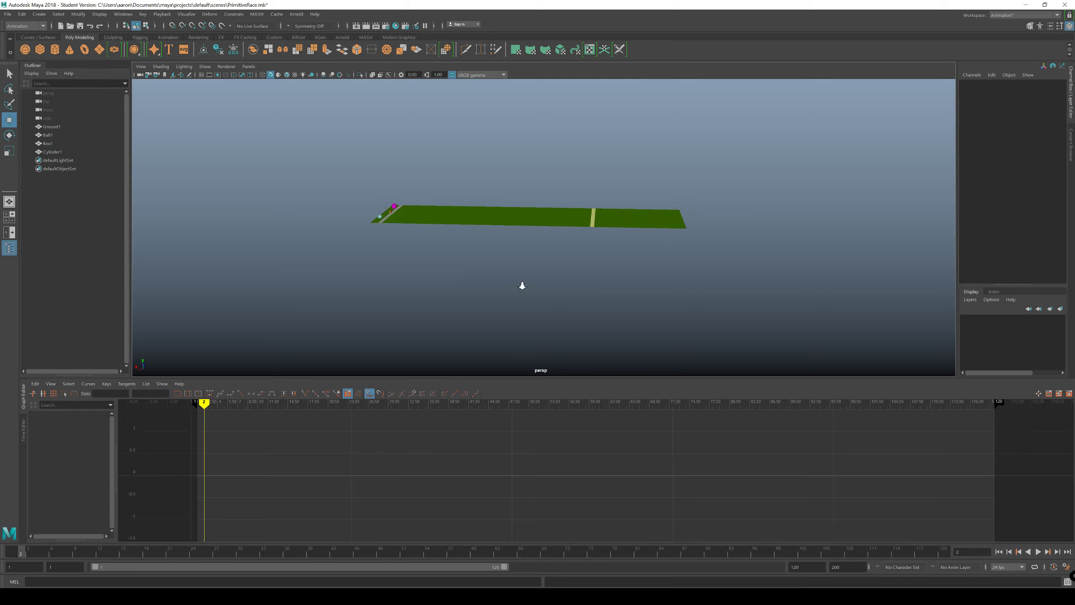
{"action": "middle_click_drag", "start_coordinate": [509, 313], "coordinate": [530, 314], "text": "alt"}
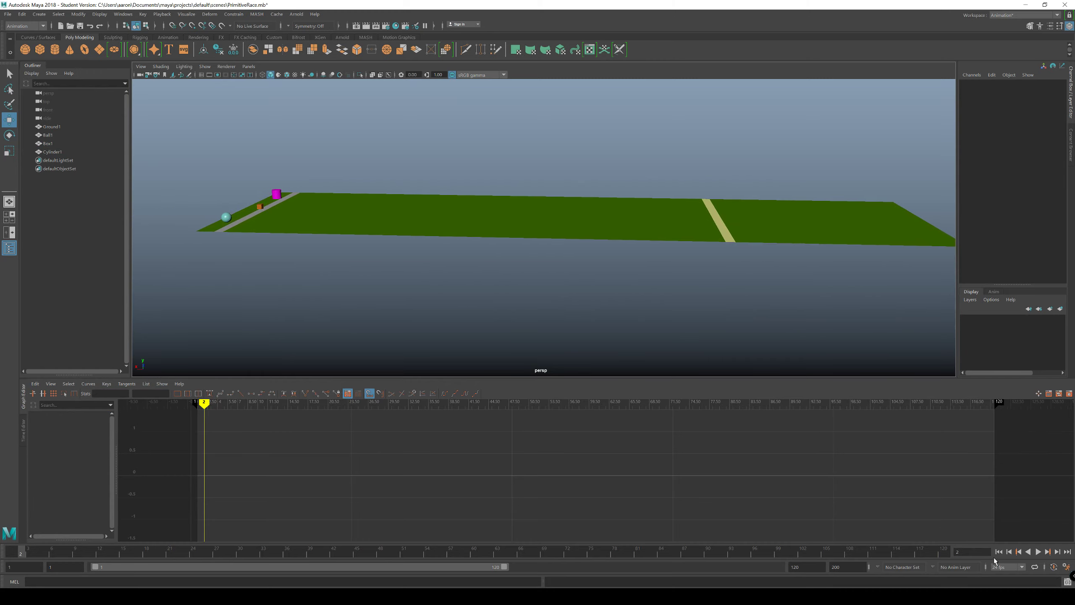
{"action": "left_click", "coordinate": [1039, 552]}
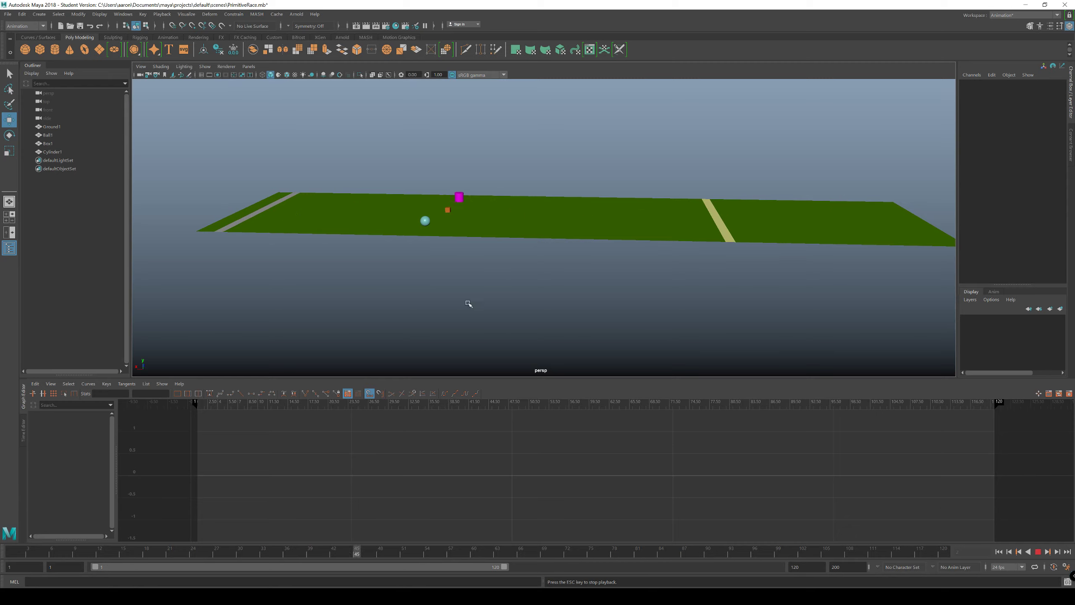
{"action": "left_click", "coordinate": [123, 386]}
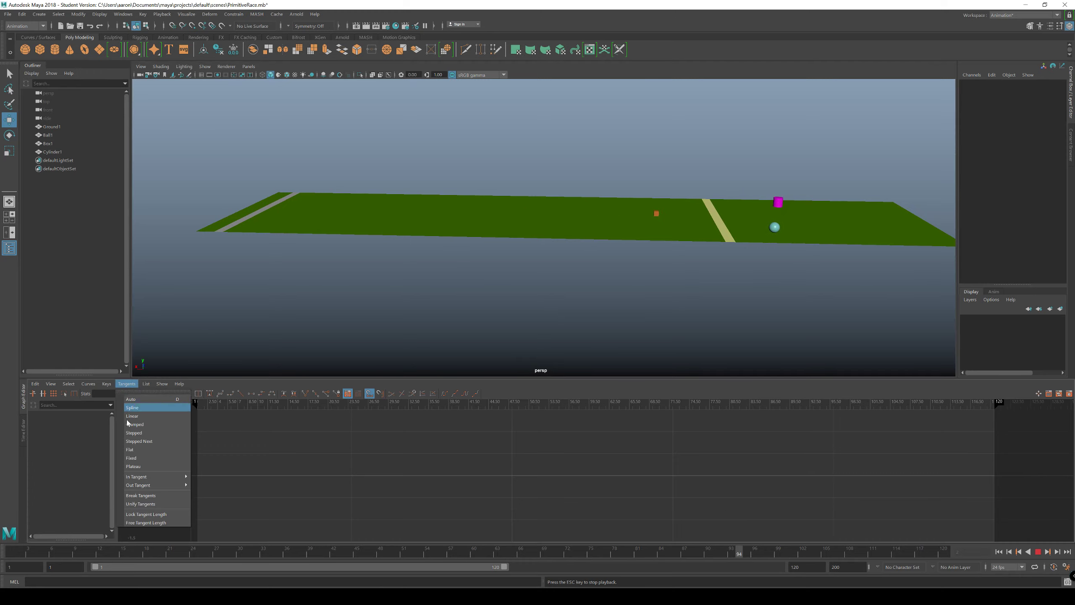
{"action": "left_click", "coordinate": [271, 446]}
{"action": "left_click", "coordinate": [1038, 552]}
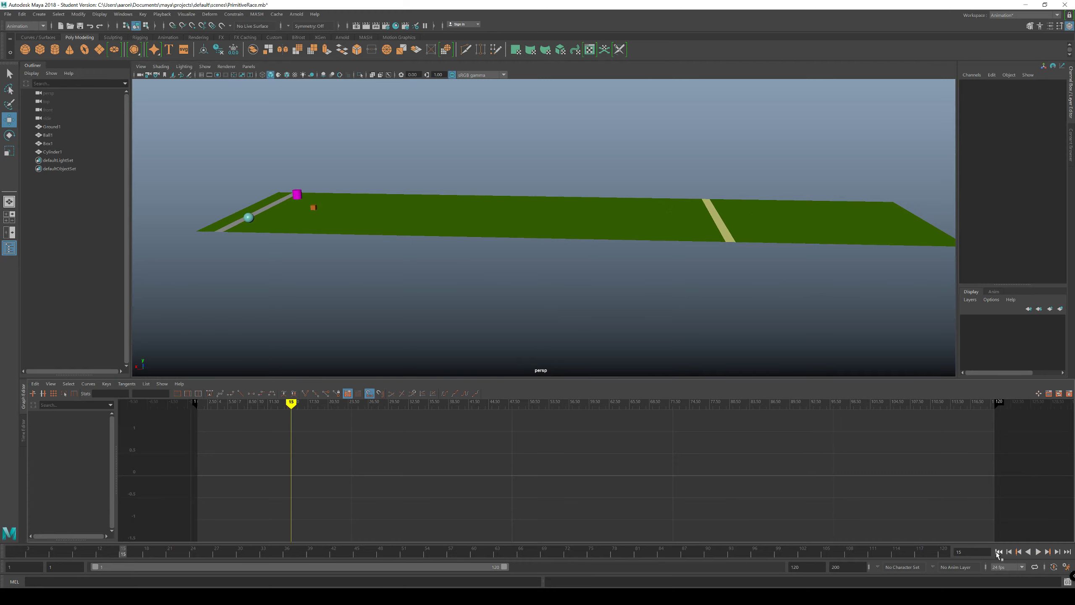
{"action": "left_click", "coordinate": [999, 552]}
Step: Reselect both keys on Box1's Translate X curve and reapply Linear tangents
{"action": "left_click", "coordinate": [255, 208]}
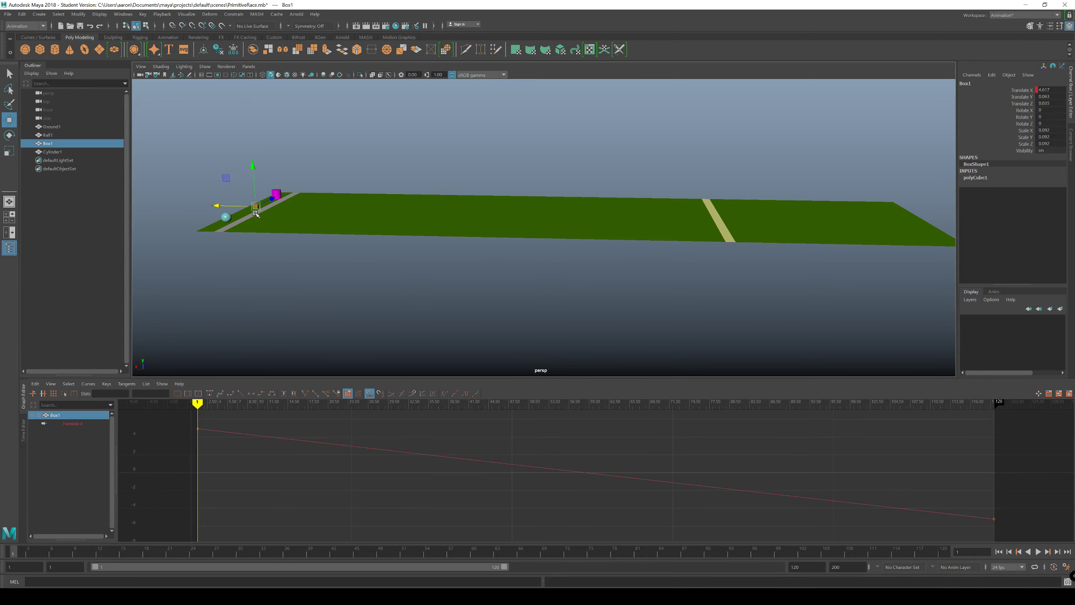
{"action": "left_click_drag", "start_coordinate": [189, 424], "coordinate": [999, 550]}
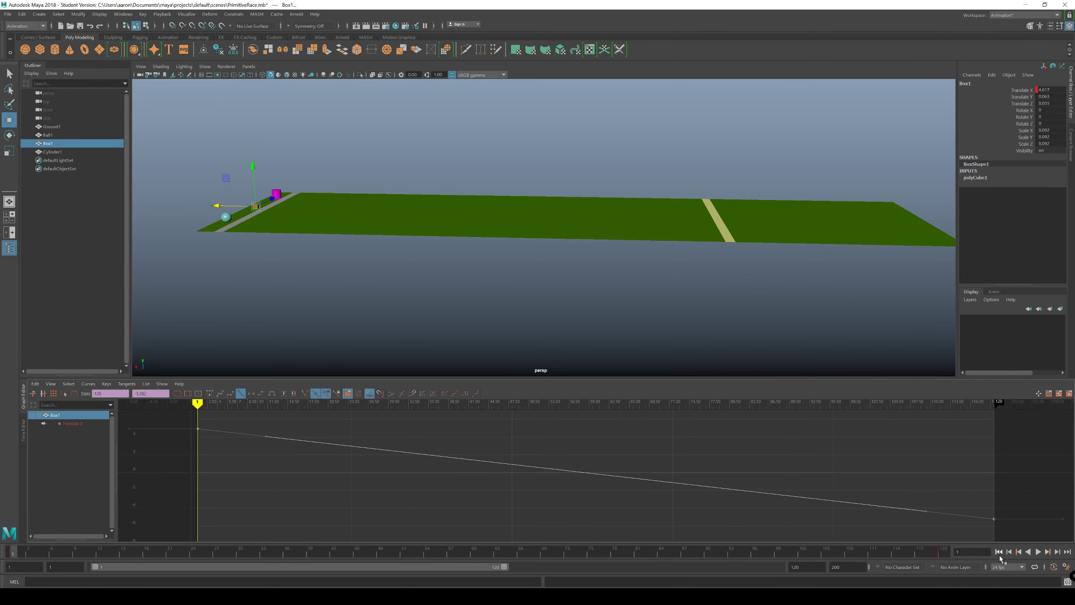
{"action": "left_click", "coordinate": [122, 384]}
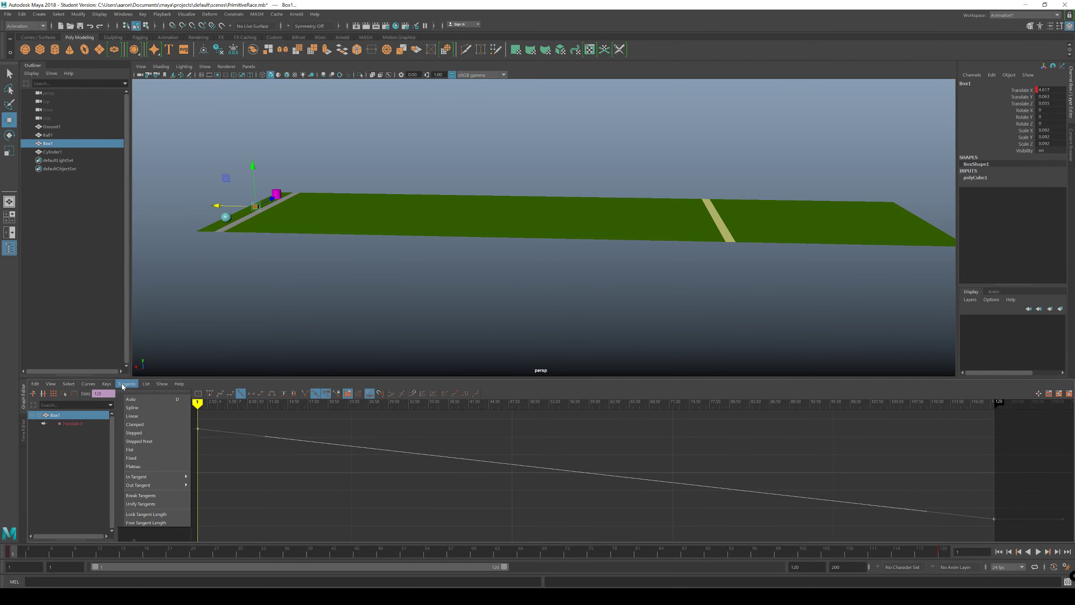
{"action": "left_click", "coordinate": [131, 416]}
{"action": "left_click", "coordinate": [270, 495]}
Step: Select both keys on Ball1's Translate X curve and set their tangents to Linear
{"action": "left_click", "coordinate": [227, 217]}
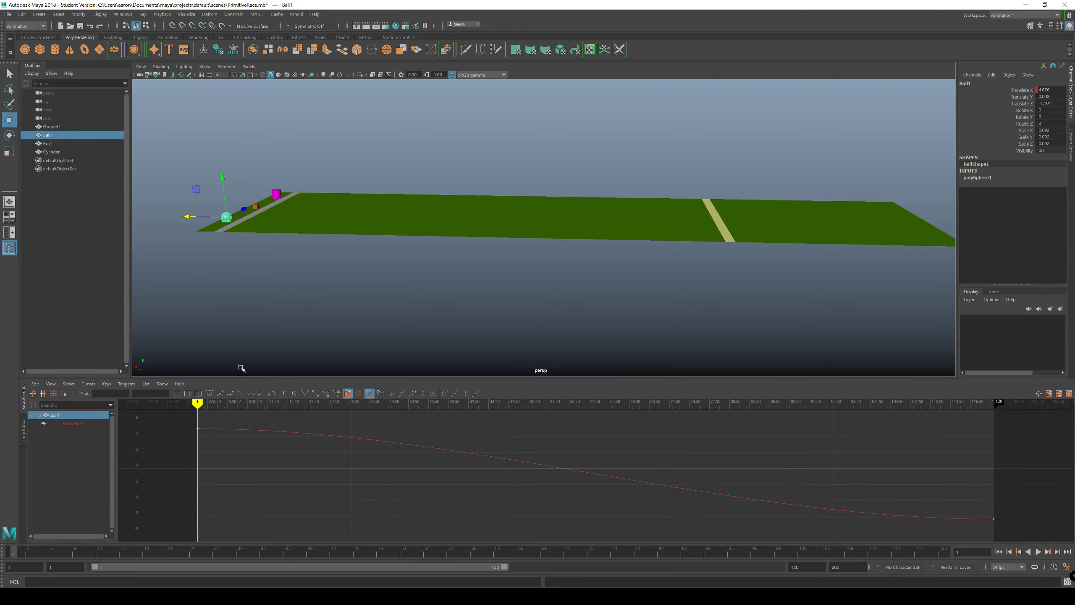
{"action": "left_click_drag", "start_coordinate": [176, 421], "coordinate": [999, 531]}
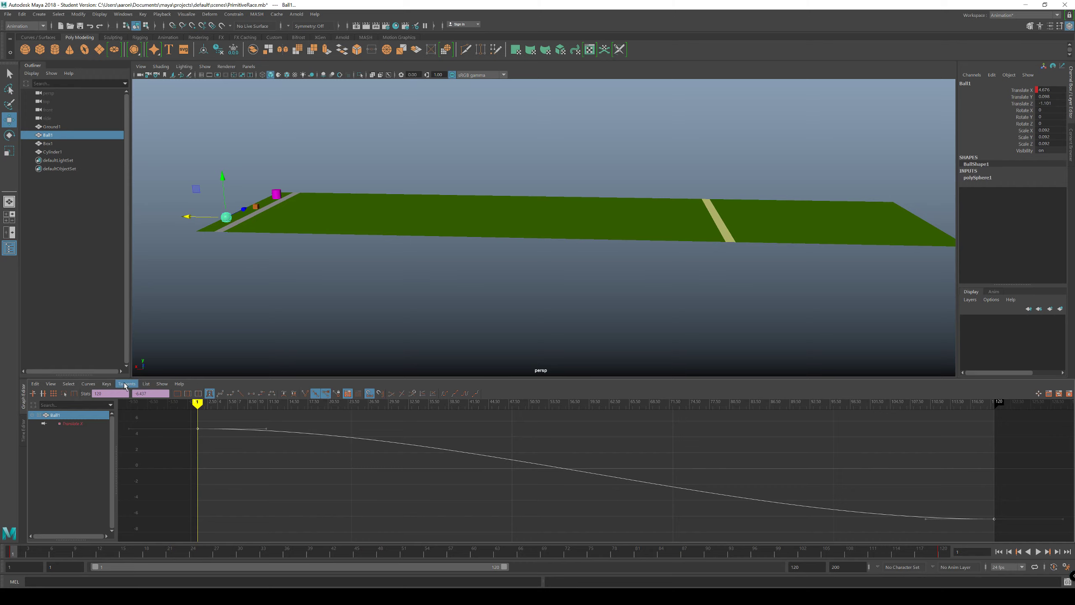
{"action": "left_click", "coordinate": [125, 384]}
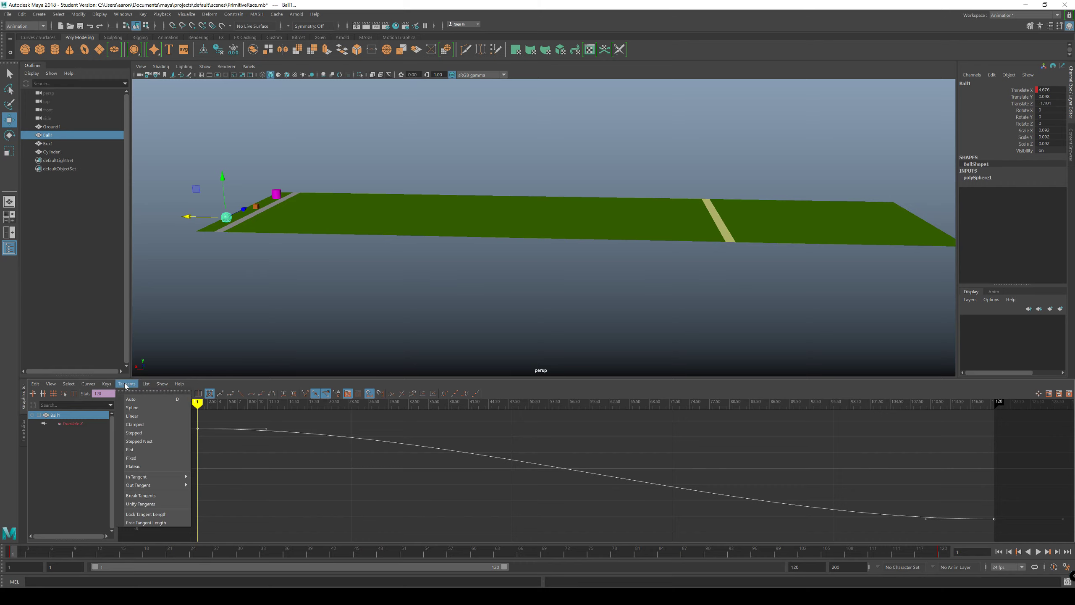
{"action": "left_click", "coordinate": [131, 416]}
Step: Set the tangents of Cylinder1's Translate X curve to Linear
{"action": "left_click", "coordinate": [275, 195]}
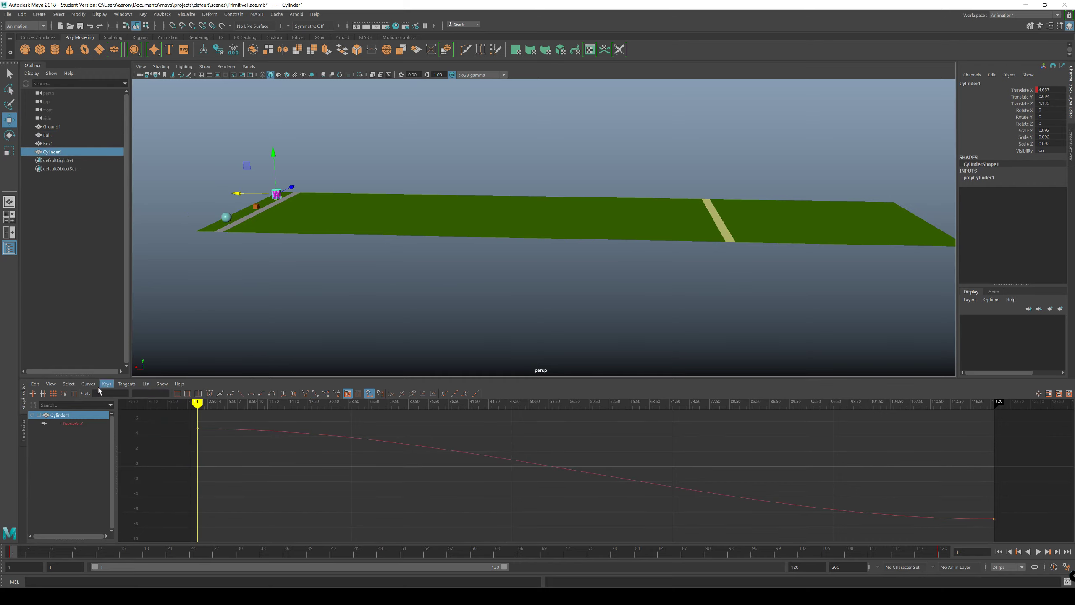
{"action": "left_click", "coordinate": [126, 383]}
{"action": "left_click", "coordinate": [123, 415]}
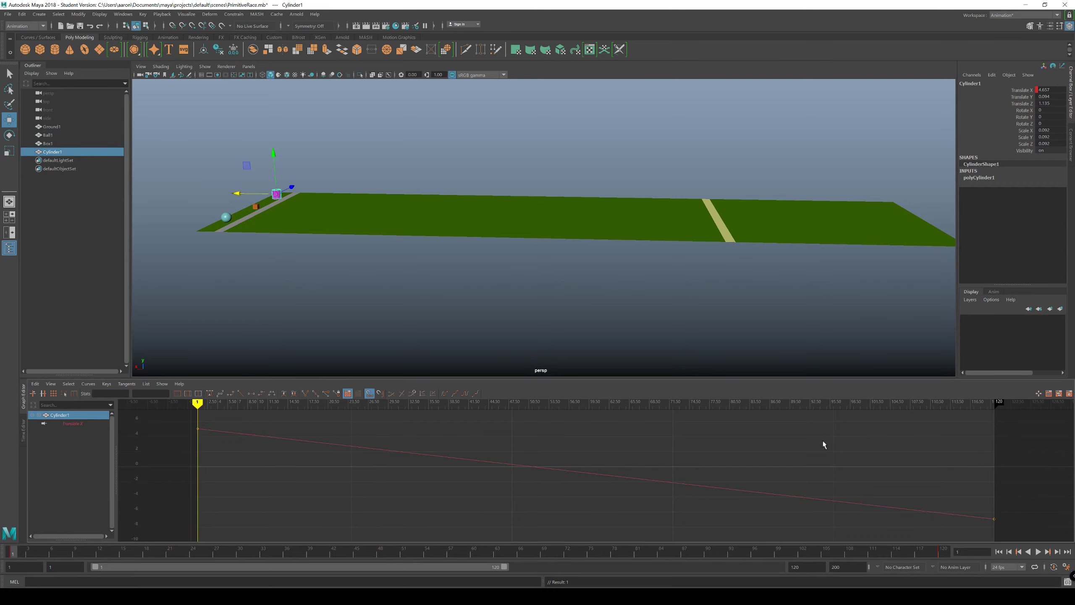
Step: Deselect Cylinder1, play the race and switch playback looping to play once
{"action": "left_click", "coordinate": [576, 293]}
{"action": "left_click", "coordinate": [1037, 551]}
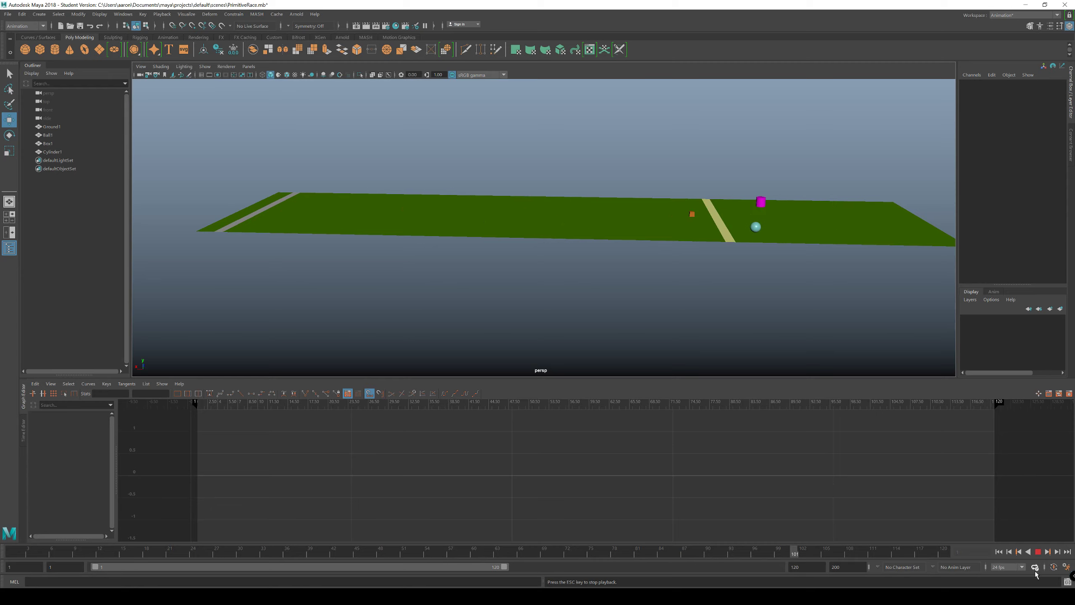
{"action": "left_click", "coordinate": [1035, 567]}
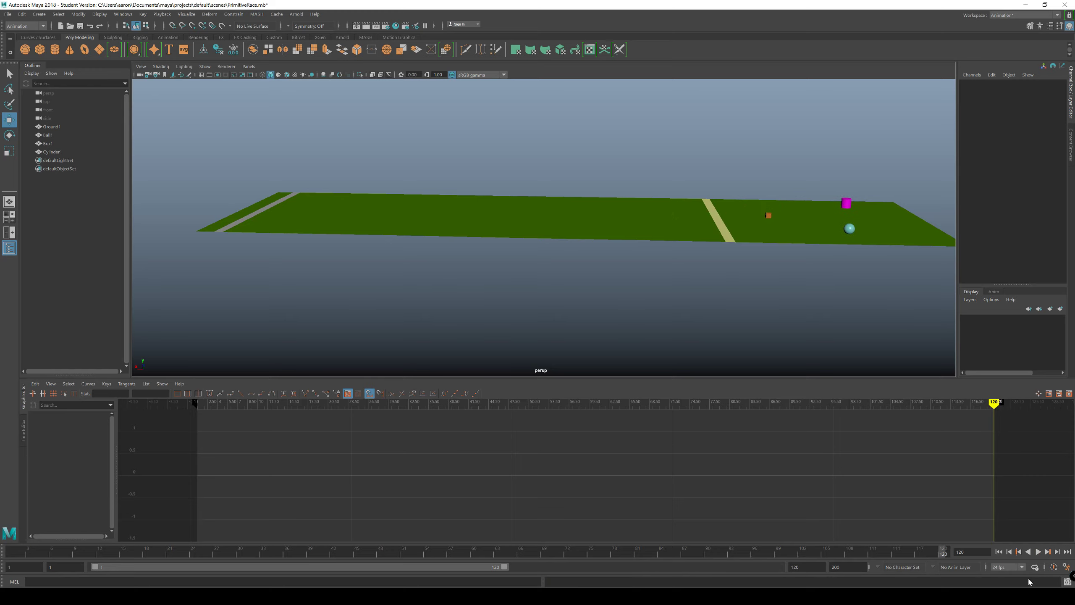
Step: Replay the race several times to check the racers' linear motion
{"action": "left_click", "coordinate": [1037, 551]}
{"action": "left_click", "coordinate": [1038, 551]}
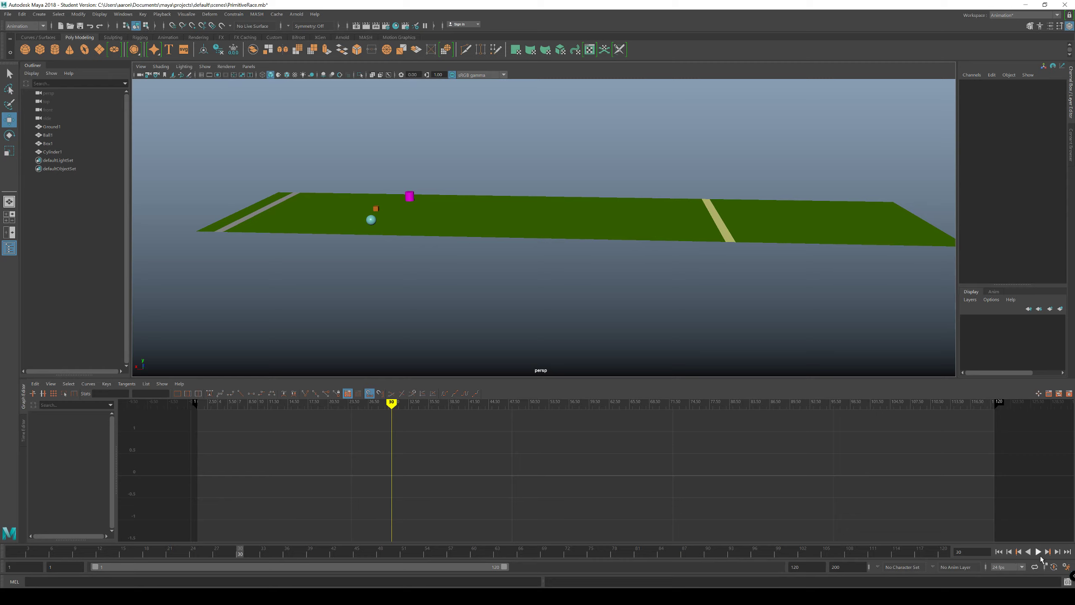
{"action": "left_click", "coordinate": [1038, 552]}
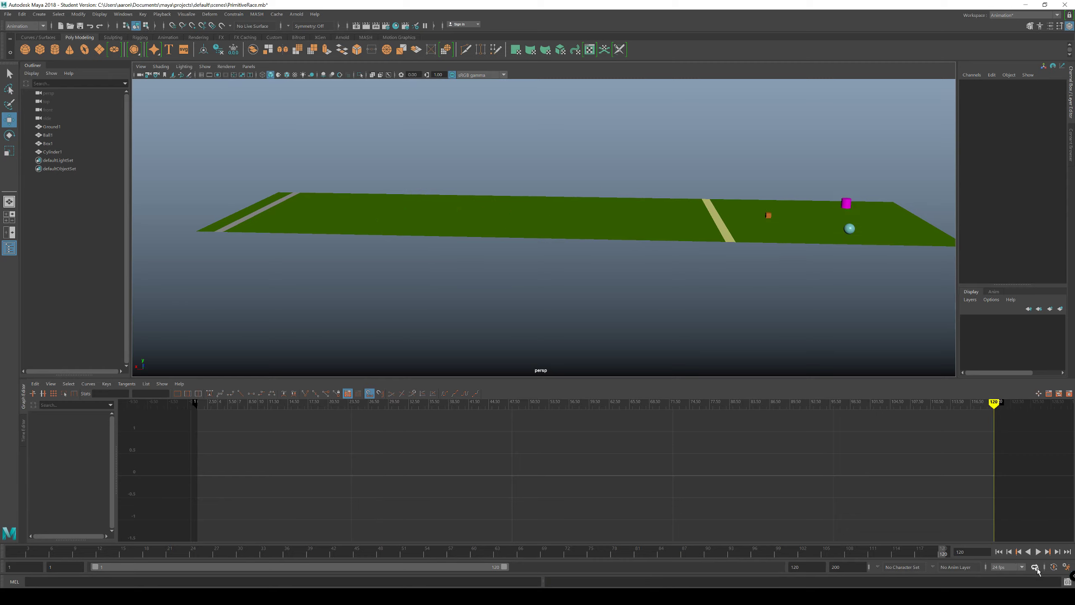
{"action": "left_click", "coordinate": [1039, 550]}
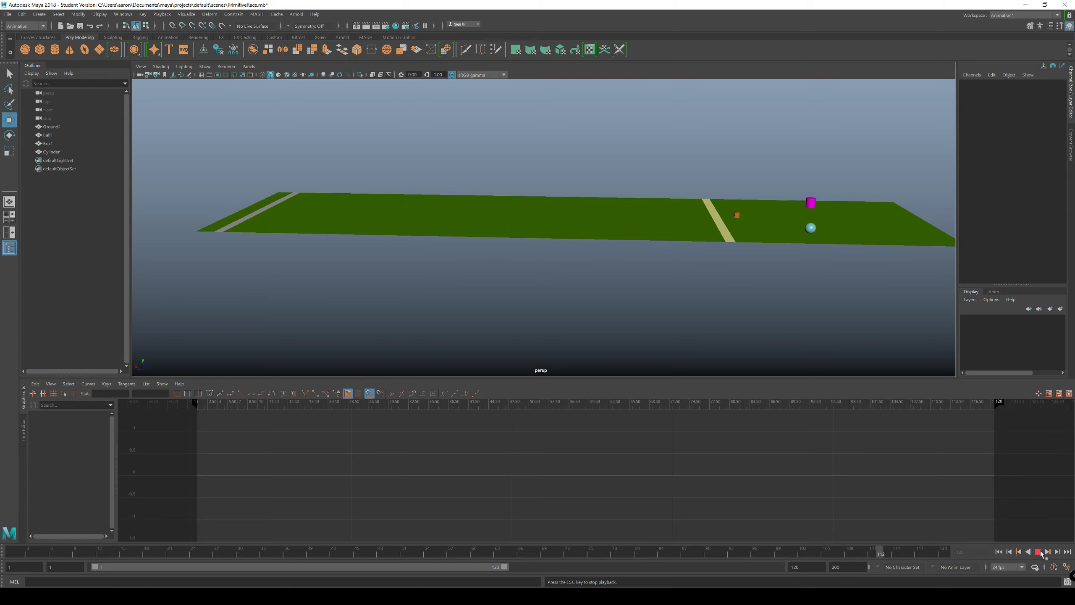
{"action": "left_click", "coordinate": [1039, 551]}
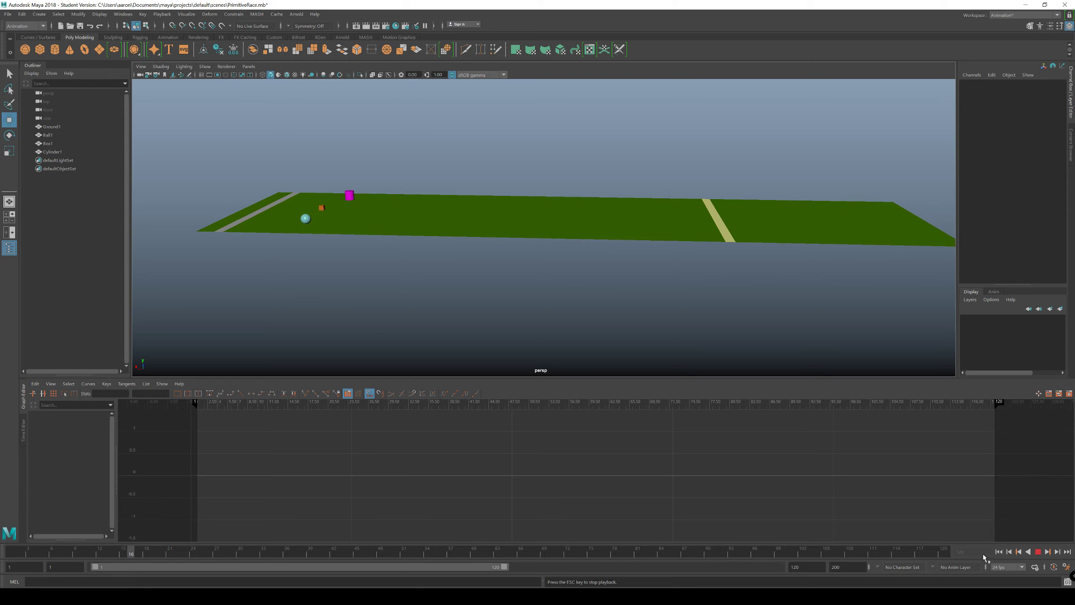
Step: Stop playback, return to frame 1 and select Ball1
{"action": "left_click", "coordinate": [1038, 552]}
{"action": "left_click", "coordinate": [999, 552]}
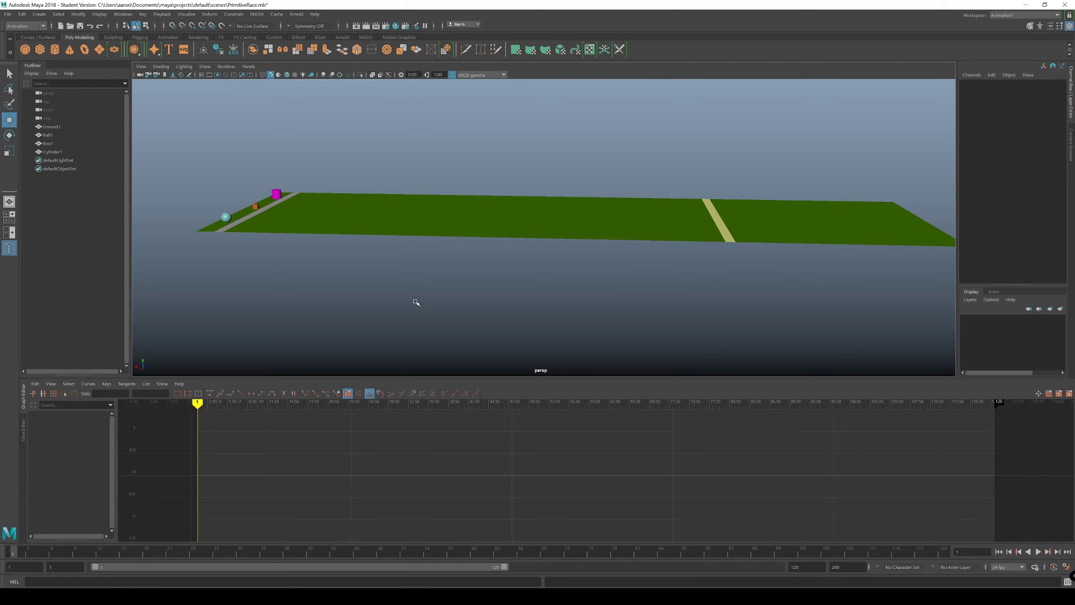
{"action": "left_click", "coordinate": [224, 221]}
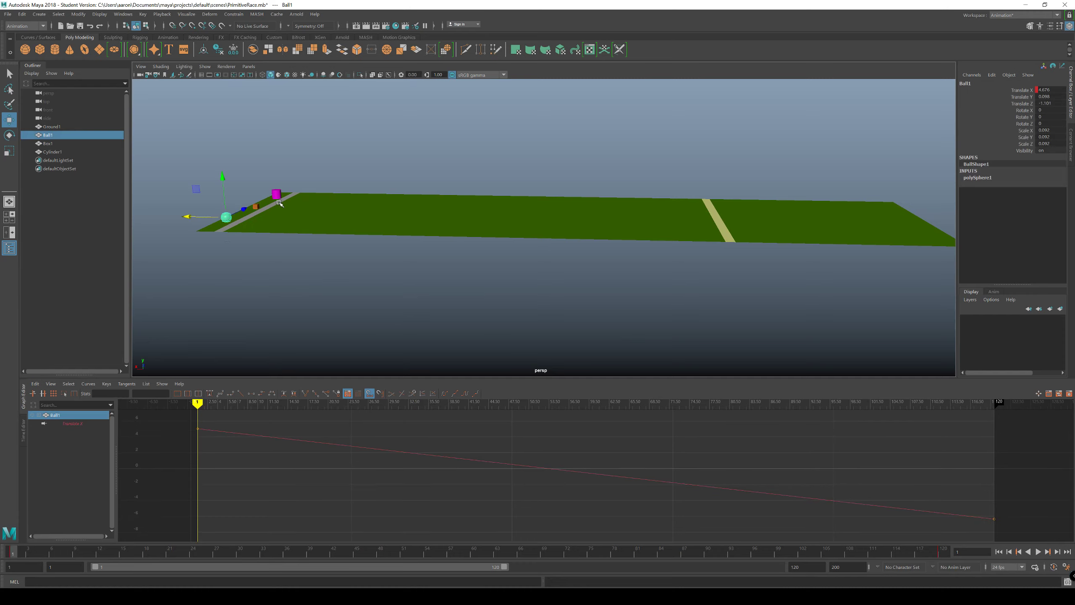
Step: Select Box1 and bring its whole Translate X curve into view in the Graph Editor
{"action": "left_click", "coordinate": [255, 206]}
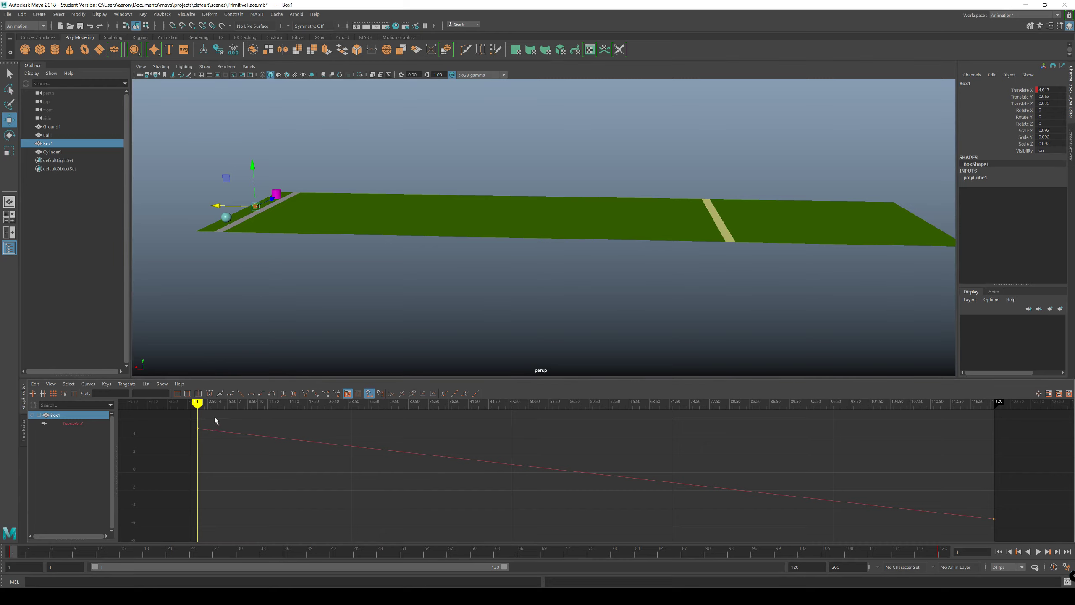
{"action": "left_click_drag", "start_coordinate": [205, 445], "coordinate": [169, 420]}
{"action": "key", "text": "f"}
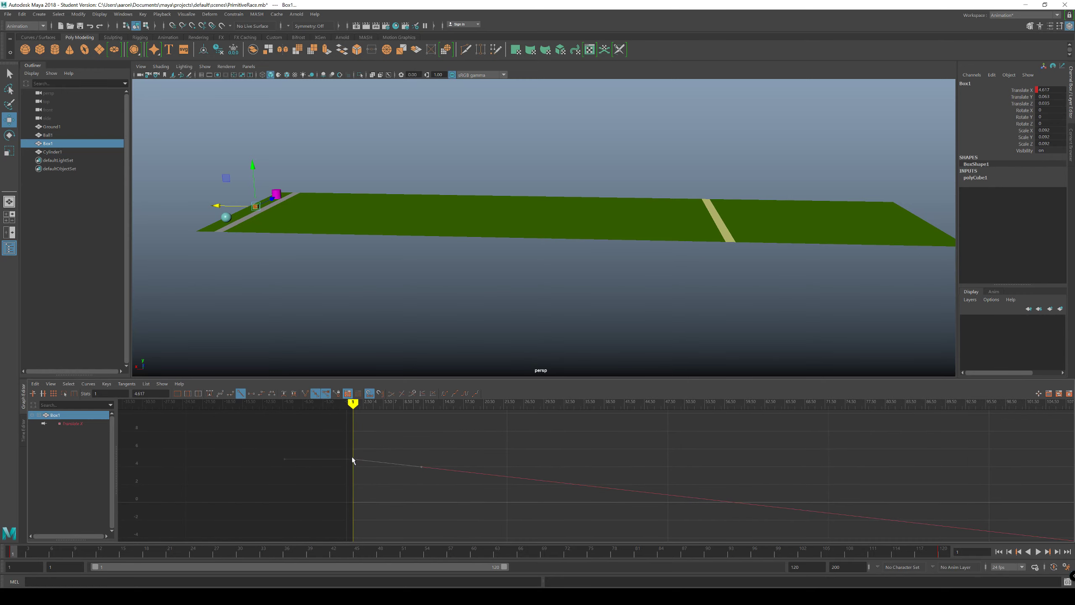
{"action": "key", "text": "a"}
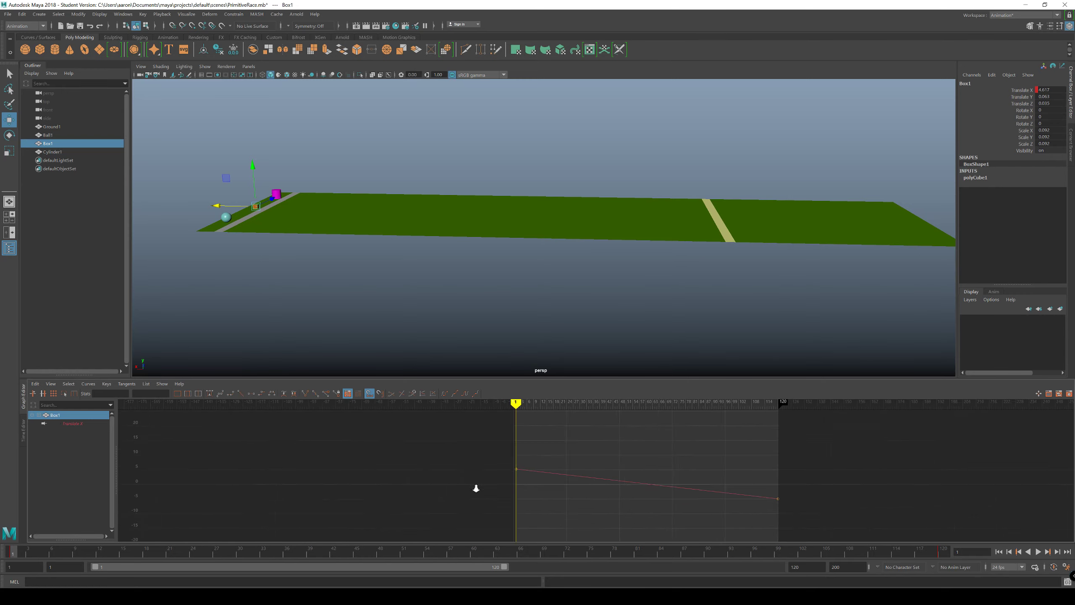
Step: Set the tangents of both Box1 Translate X keys to Auto and inspect the curve's start and end
{"action": "left_click_drag", "start_coordinate": [436, 452], "coordinate": [811, 506]}
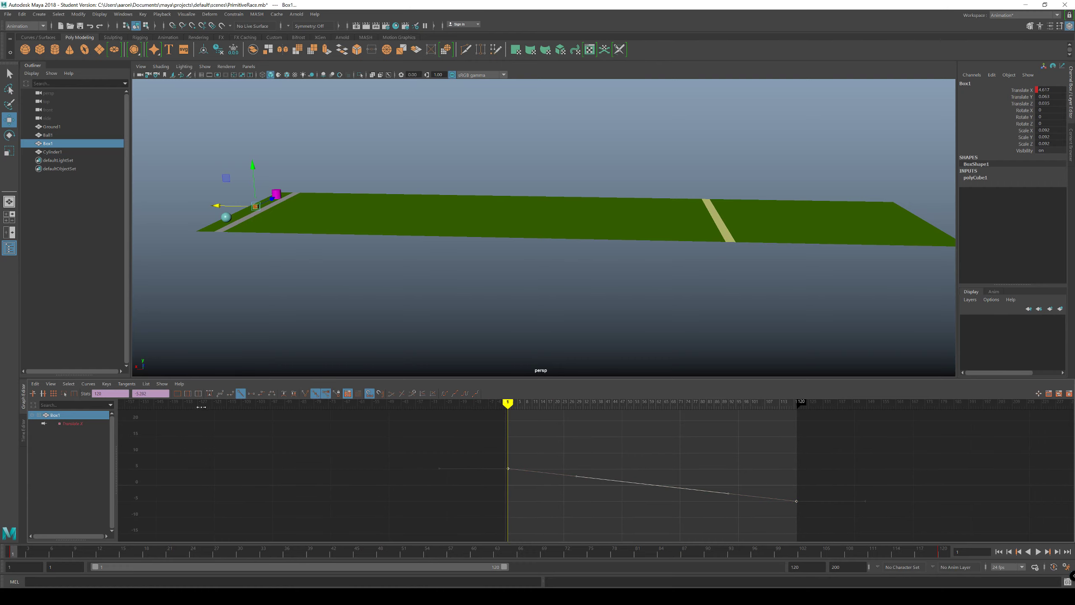
{"action": "left_click", "coordinate": [128, 384]}
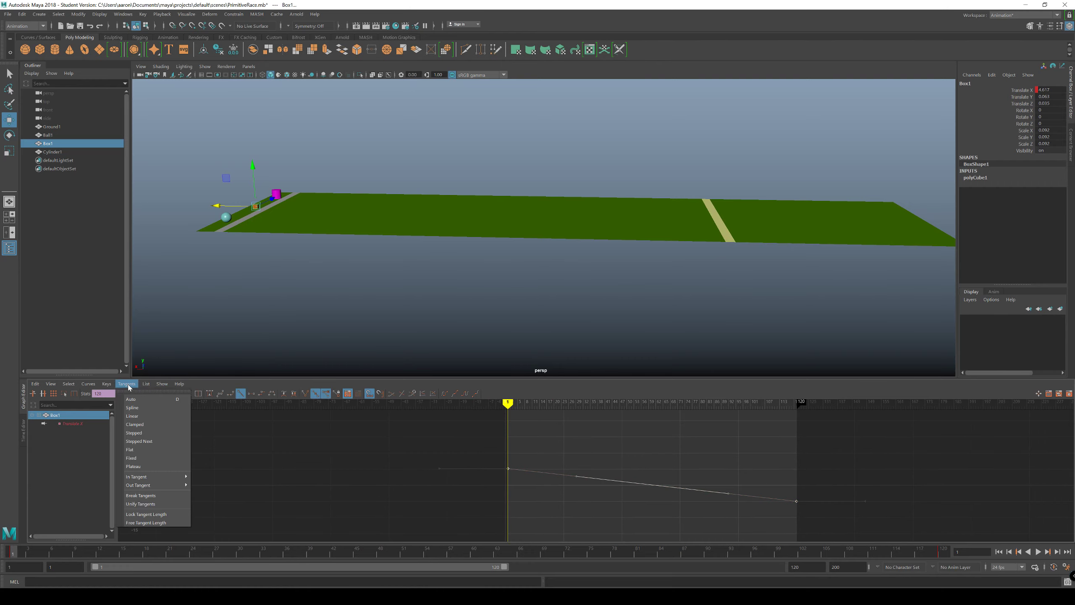
{"action": "left_click", "coordinate": [130, 400]}
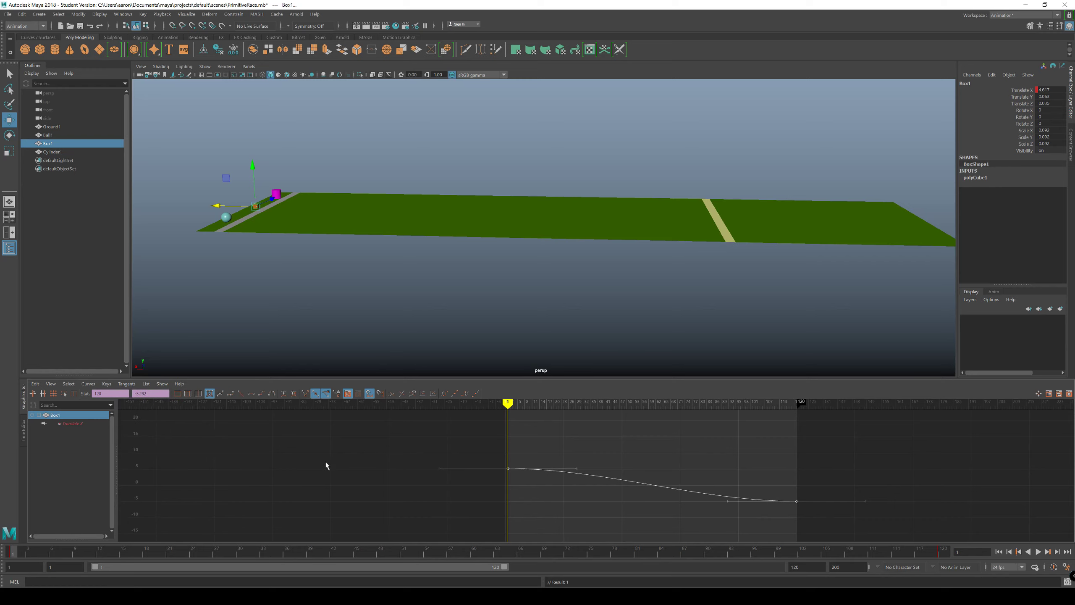
{"action": "scroll", "coordinate": [446, 470], "scroll_direction": "up", "scroll_amount": 6}
{"action": "scroll", "coordinate": [438, 471], "scroll_direction": "down", "scroll_amount": 1}
{"action": "left_click", "coordinate": [364, 484]}
{"action": "left_click", "coordinate": [300, 456]}
{"action": "left_click_drag", "start_coordinate": [313, 439], "coordinate": [285, 463]}
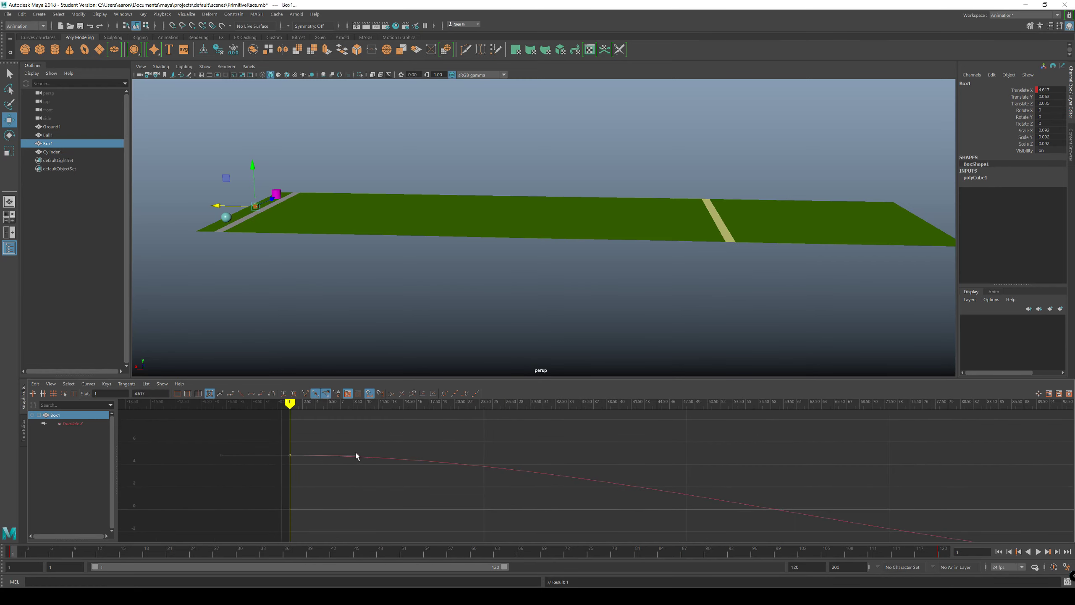
{"action": "middle_click_drag", "start_coordinate": [498, 483], "coordinate": [321, 411], "text": "alt"}
{"action": "middle_click_drag", "start_coordinate": [931, 505], "coordinate": [721, 509], "text": "alt"}
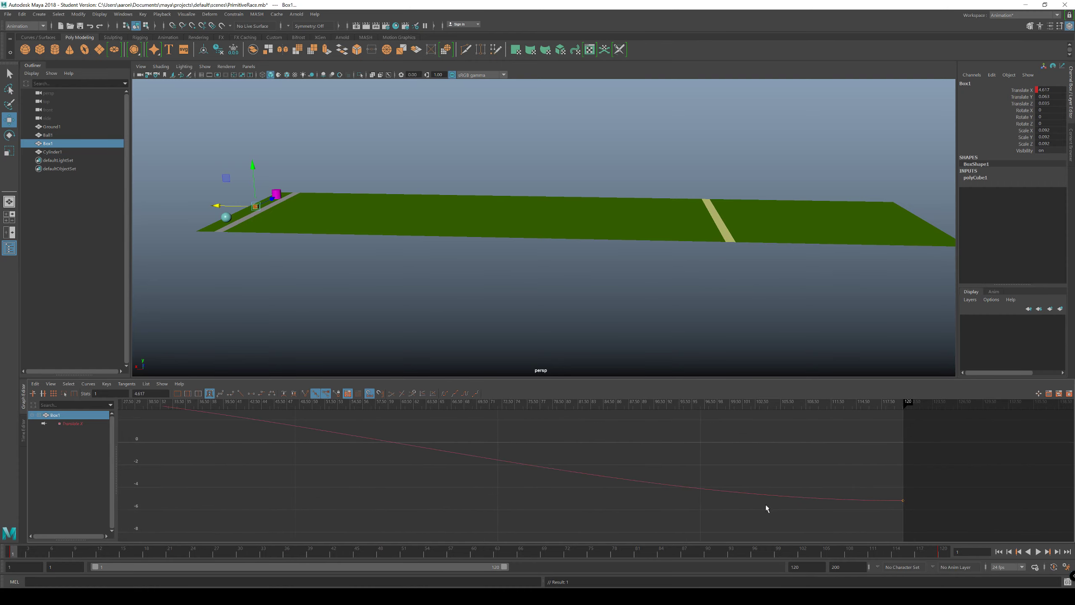
Step: Set the tangents of both Box1 Translate X keys back to Linear
{"action": "key", "text": "a"}
{"action": "left_click_drag", "start_coordinate": [367, 432], "coordinate": [761, 519]}
{"action": "key", "text": "f"}
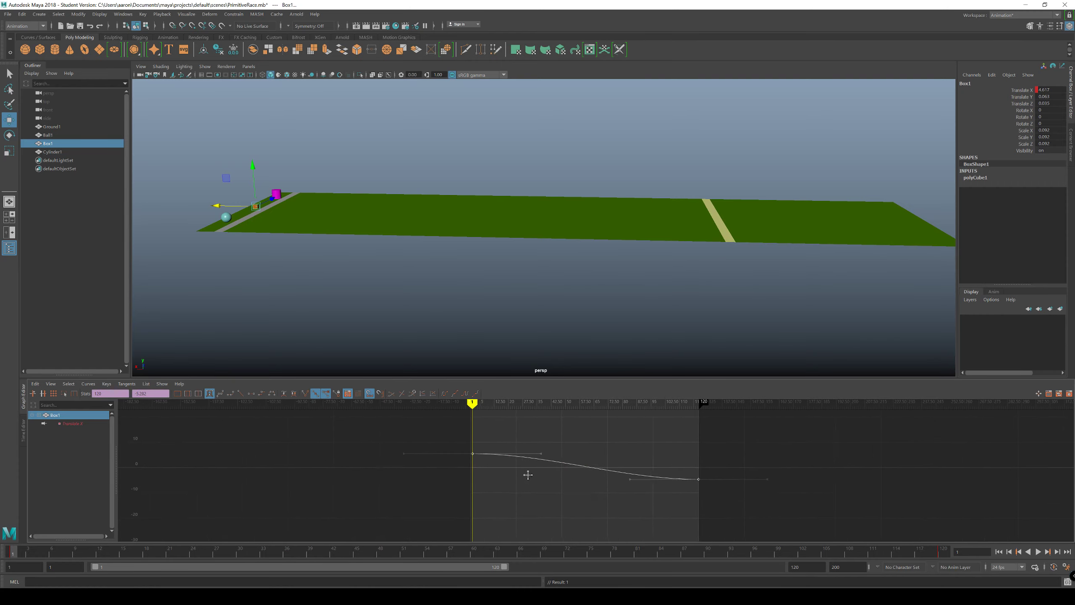
{"action": "scroll", "coordinate": [528, 475], "scroll_direction": "up", "scroll_amount": 7}
{"action": "scroll", "coordinate": [527, 474], "scroll_direction": "down", "scroll_amount": 3}
{"action": "left_click", "coordinate": [131, 385]}
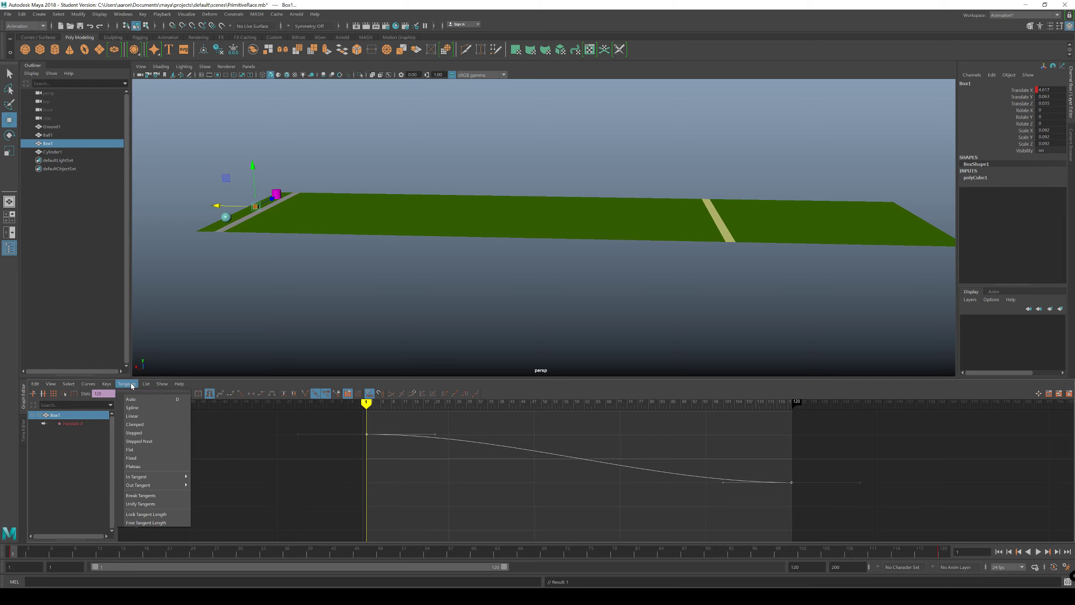
{"action": "left_click", "coordinate": [138, 415]}
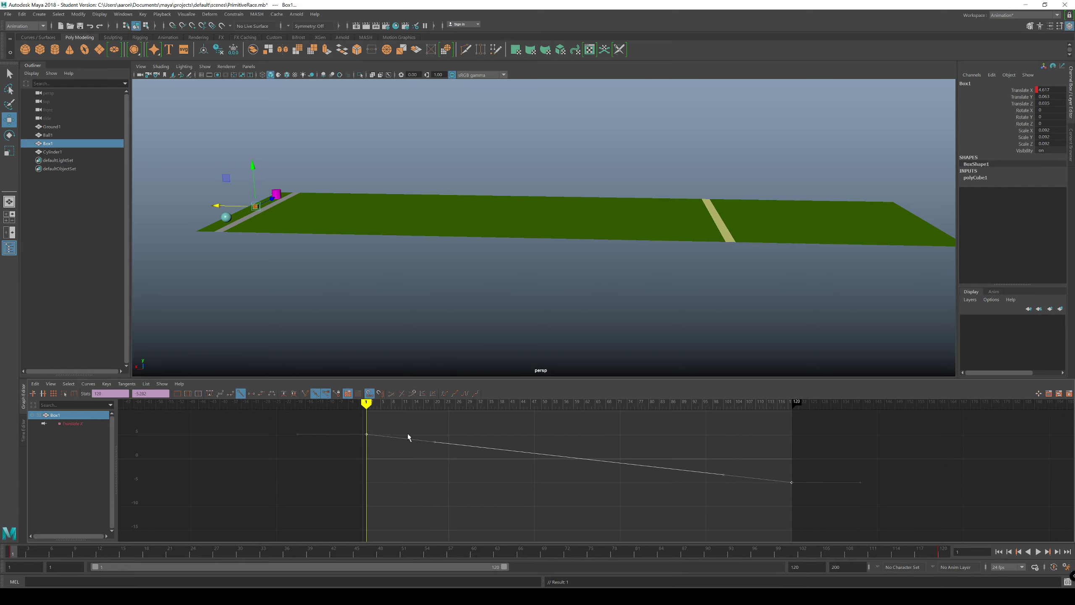
Step: Select Box1's frame 1 key on the Translate X curve and apply Weighted Tangents
{"action": "scroll", "coordinate": [399, 474], "scroll_direction": "up", "scroll_amount": 4}
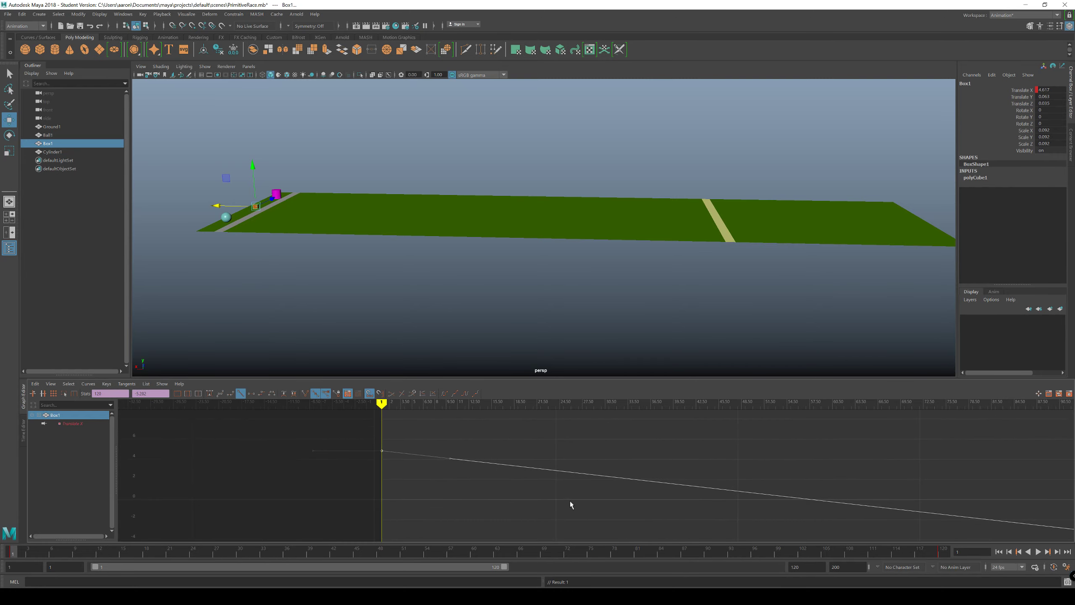
{"action": "left_click", "coordinate": [418, 452]}
{"action": "left_click_drag", "start_coordinate": [415, 443], "coordinate": [356, 468]}
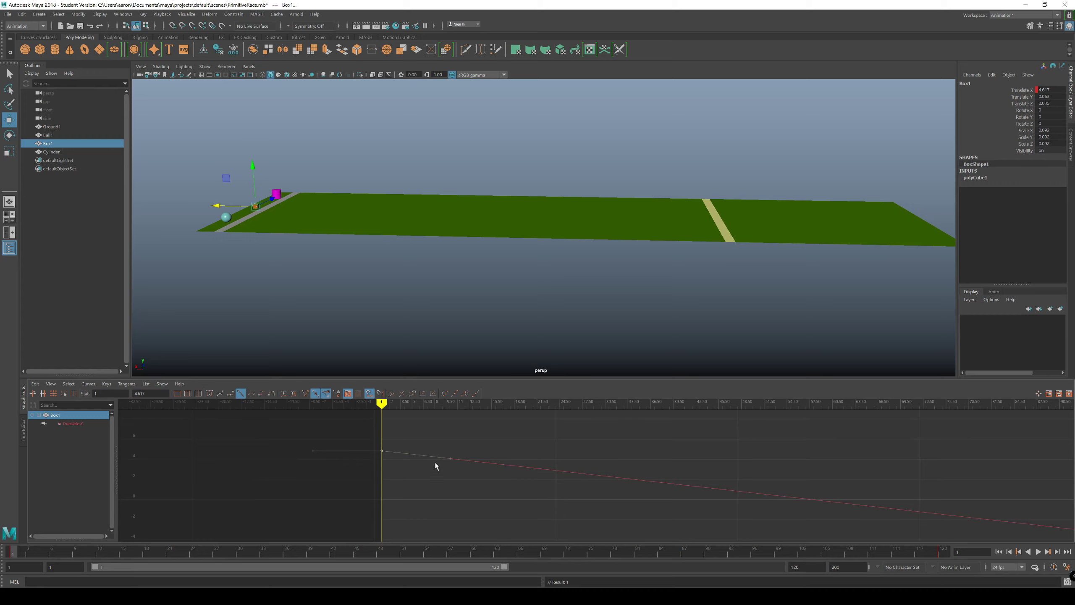
{"action": "left_click_drag", "start_coordinate": [463, 435], "coordinate": [431, 477]}
{"action": "left_click", "coordinate": [126, 384]}
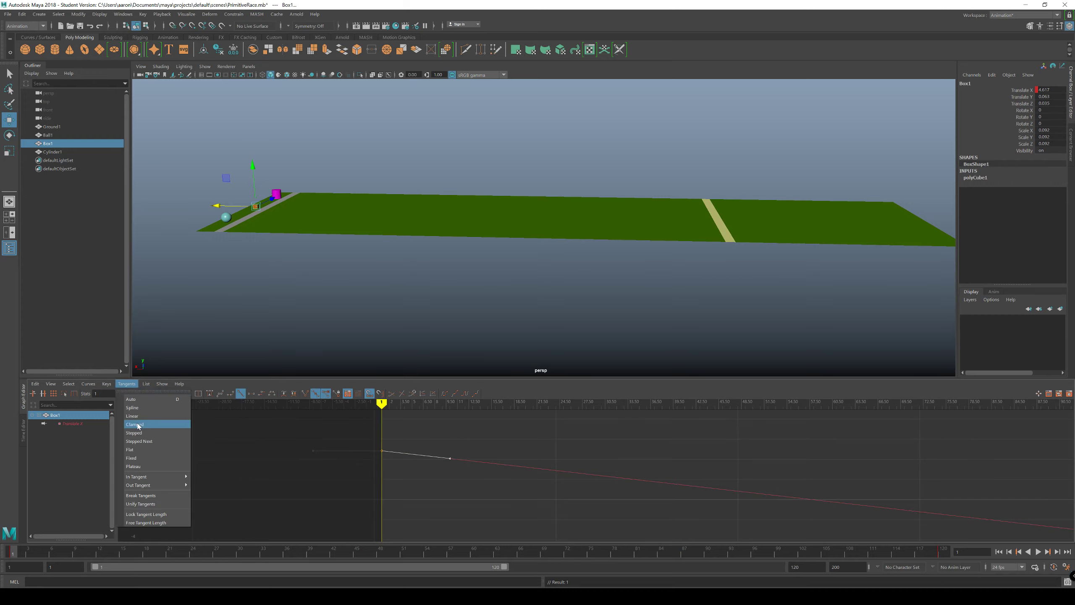
{"action": "left_click", "coordinate": [156, 466]}
{"action": "left_click_drag", "start_coordinate": [481, 431], "coordinate": [358, 493]}
{"action": "right_click", "coordinate": [421, 450]}
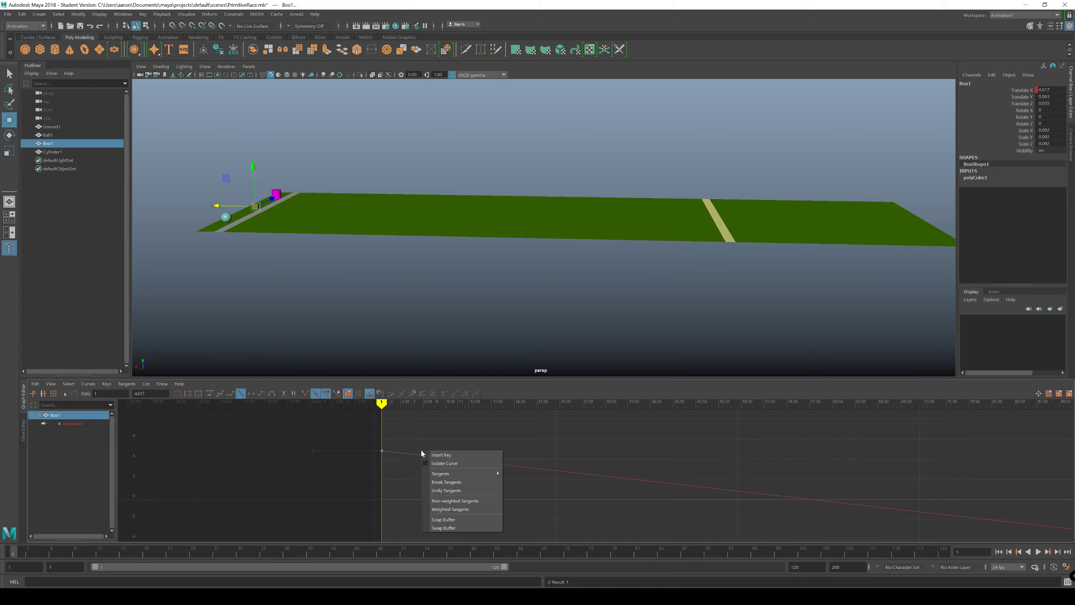
{"action": "left_click_drag", "start_coordinate": [478, 439], "coordinate": [428, 471]}
{"action": "left_click_drag", "start_coordinate": [431, 425], "coordinate": [355, 474]}
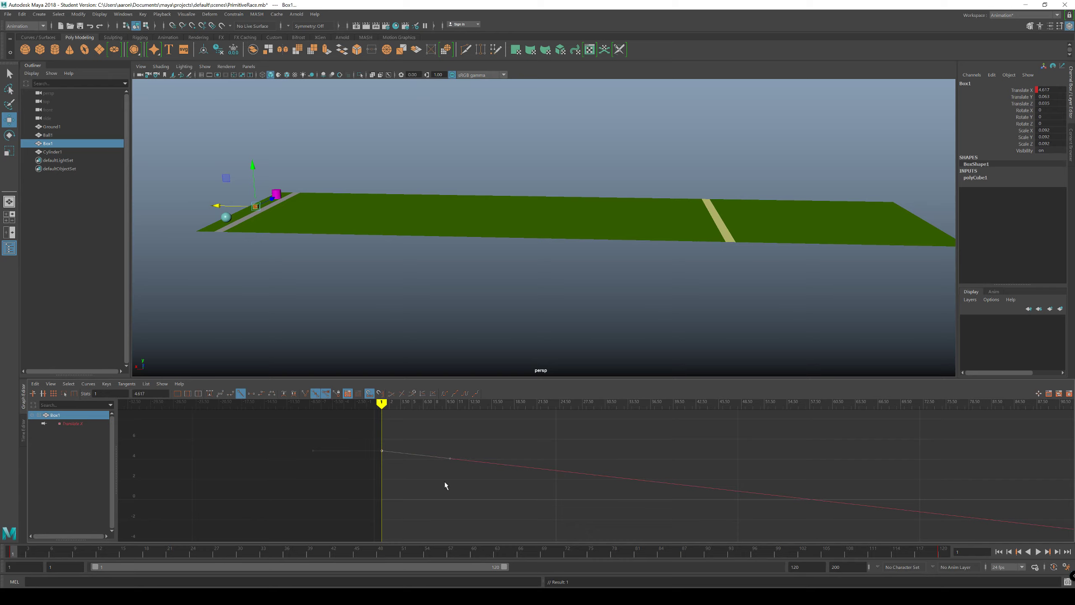
{"action": "left_click", "coordinate": [444, 481]}
{"action": "left_click_drag", "start_coordinate": [445, 426], "coordinate": [357, 478]}
{"action": "right_click", "coordinate": [390, 456]}
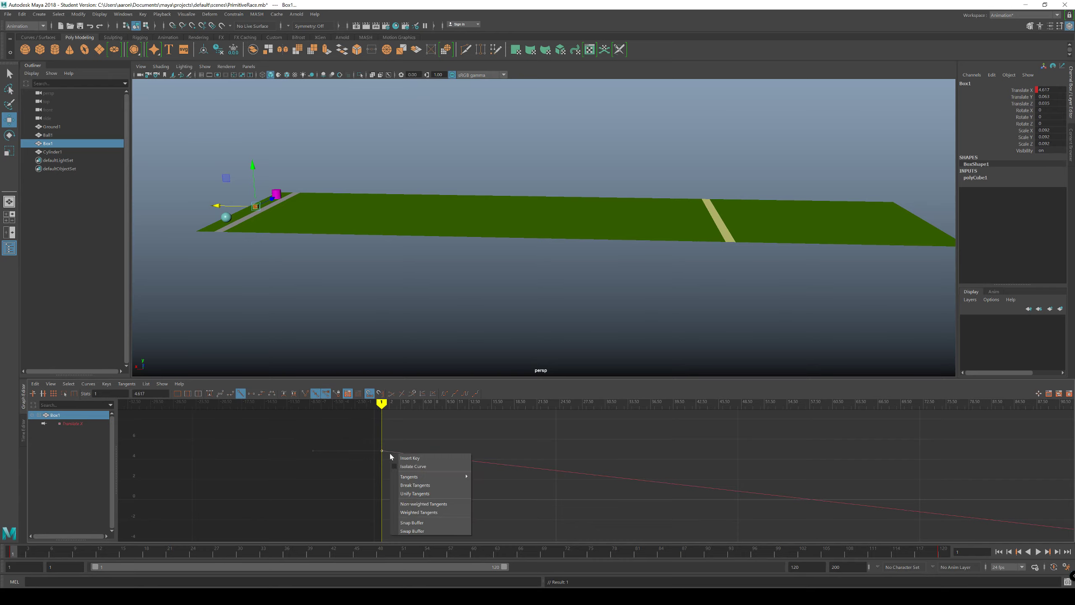
{"action": "left_click", "coordinate": [413, 513]}
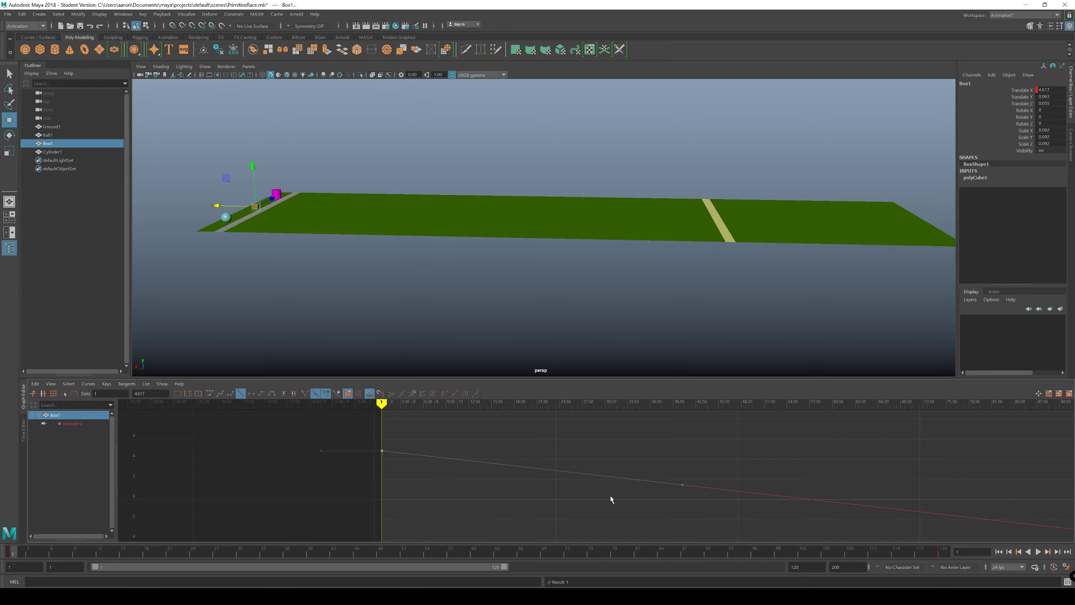
Step: Try reshaping Box1's curve with the outgoing handle of its frame 1 key and undo the changes
{"action": "mouse_move", "coordinate": [729, 461]}
{"action": "left_mouse_down"}
{"action": "mouse_move", "coordinate": [673, 505]}
{"action": "mouse_move", "coordinate": [689, 461]}
{"action": "mouse_move", "coordinate": [718, 447]}
{"action": "mouse_move", "coordinate": [752, 453]}
{"action": "mouse_move", "coordinate": [620, 449]}
{"action": "mouse_move", "coordinate": [804, 459]}
{"action": "mouse_move", "coordinate": [712, 446]}
{"action": "mouse_move", "coordinate": [754, 452]}
{"action": "mouse_move", "coordinate": [739, 452]}
{"action": "left_mouse_up"}
{"action": "key", "text": "ctrl+z"}
{"action": "left_click_drag", "start_coordinate": [685, 486], "coordinate": [568, 471]}
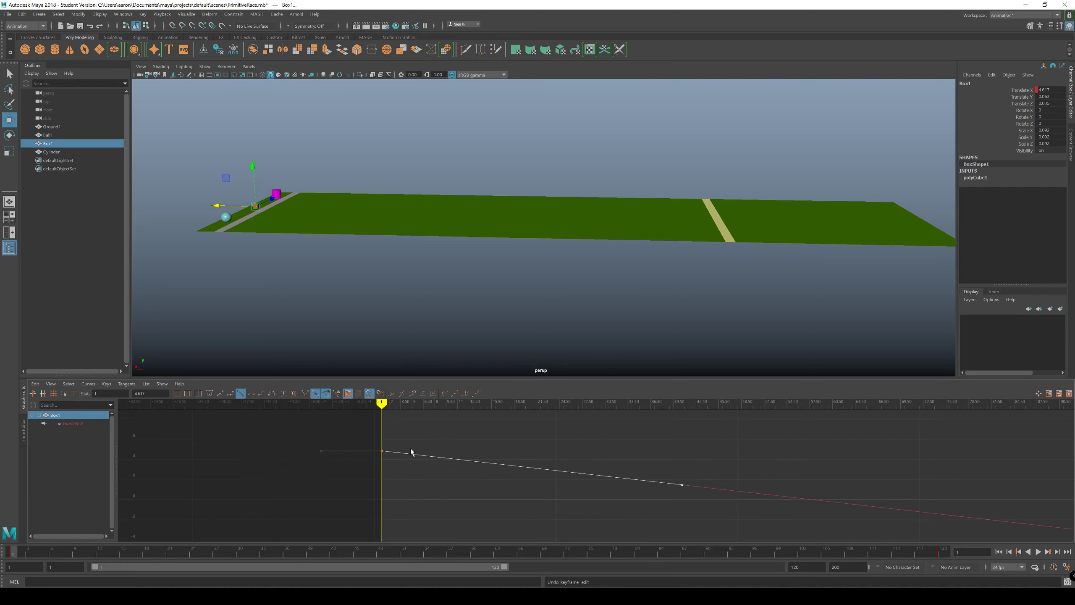
Step: Break the tangents of Box1's frame 1 key, try moving the outgoing handle, undo that move and deselect the key
{"action": "right_click", "coordinate": [384, 450]}
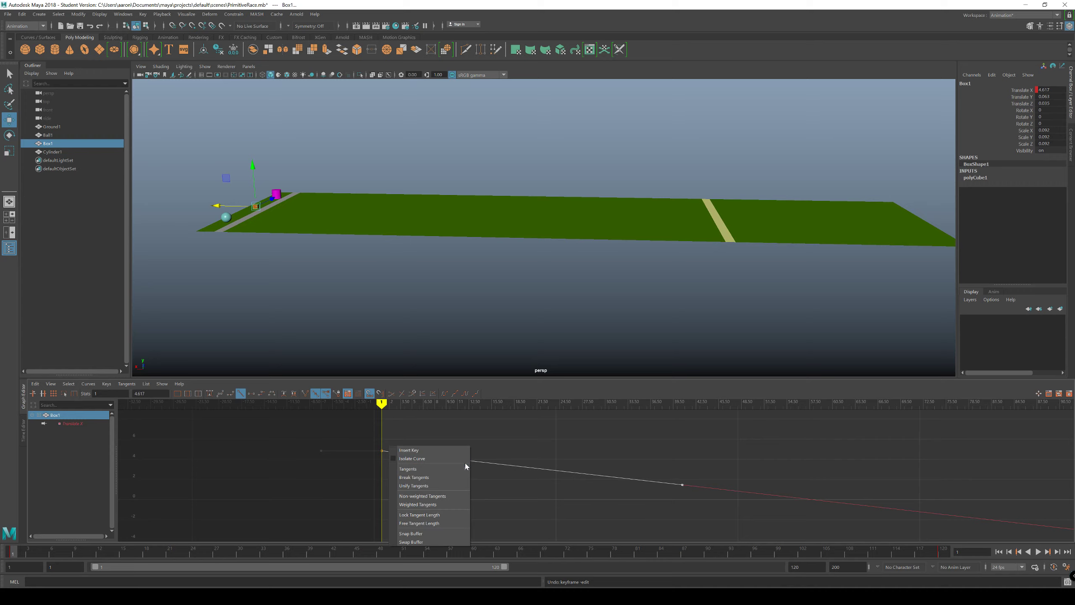
{"action": "left_click", "coordinate": [422, 477]}
{"action": "left_click_drag", "start_coordinate": [707, 466], "coordinate": [639, 458]}
{"action": "key", "text": "ctrl+z"}
{"action": "left_click", "coordinate": [535, 507]}
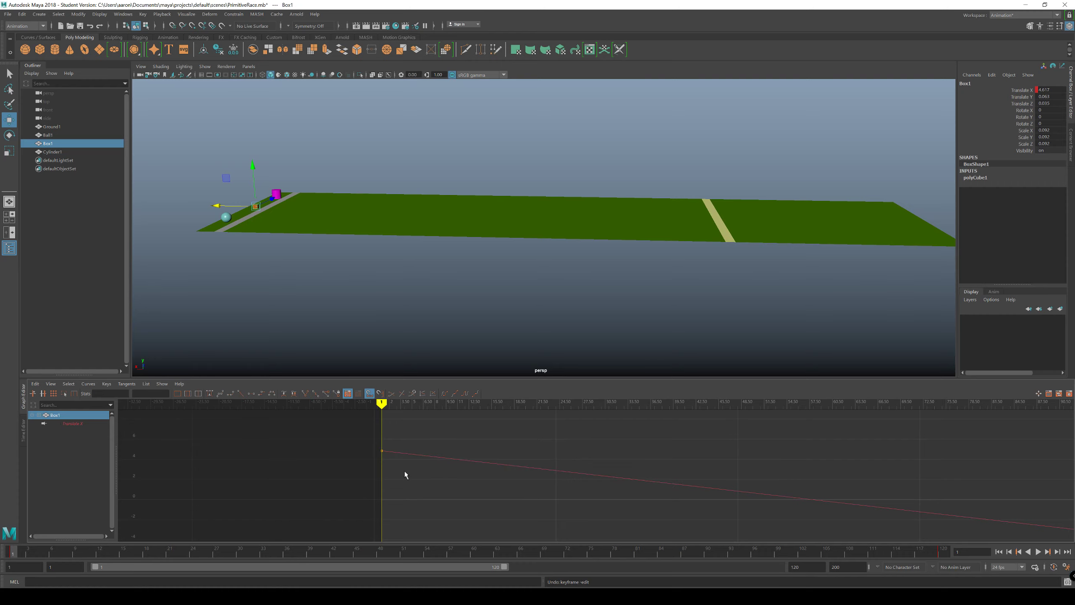
Step: Raise the outgoing handle of Box1's frame 1 key until it is nearly horizontal, ending around frame 42, for a slow start
{"action": "middle_click_drag", "start_coordinate": [407, 475], "coordinate": [459, 501], "text": "alt"}
{"action": "scroll", "coordinate": [464, 497], "scroll_direction": "up", "scroll_amount": 3}
{"action": "scroll", "coordinate": [464, 497], "scroll_direction": "up", "scroll_amount": 2}
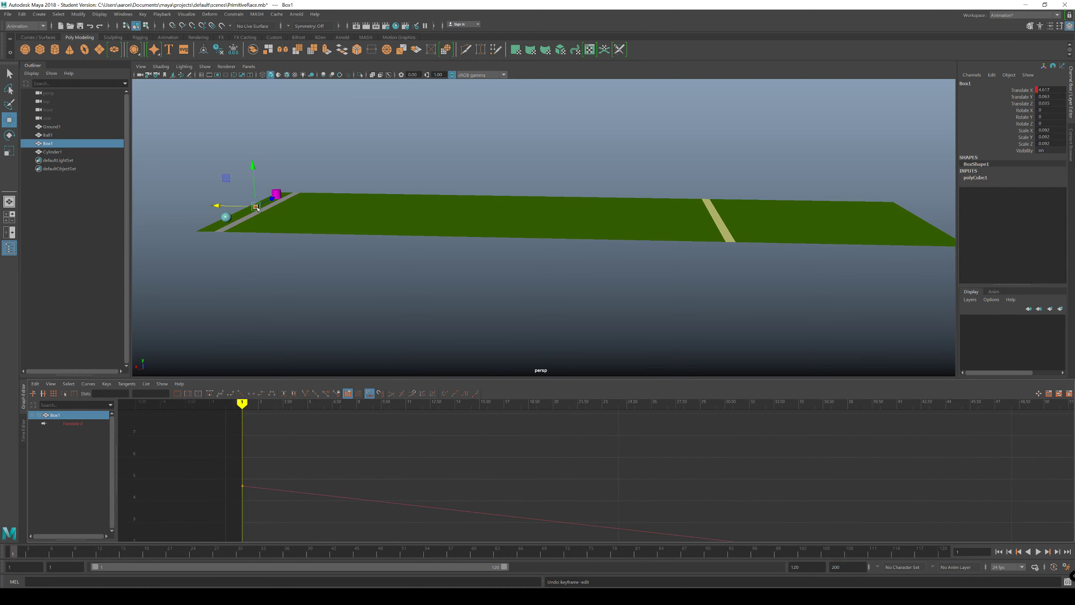
{"action": "mouse_move", "coordinate": [14, 553]}
{"action": "left_mouse_down"}
{"action": "mouse_move", "coordinate": [220, 552]}
{"action": "mouse_move", "coordinate": [5, 555]}
{"action": "mouse_move", "coordinate": [308, 578]}
{"action": "mouse_move", "coordinate": [36, 560]}
{"action": "mouse_move", "coordinate": [129, 552]}
{"action": "mouse_move", "coordinate": [36, 553]}
{"action": "mouse_move", "coordinate": [75, 554]}
{"action": "mouse_move", "coordinate": [1, 555]}
{"action": "mouse_move", "coordinate": [201, 553]}
{"action": "mouse_move", "coordinate": [36, 553]}
{"action": "mouse_move", "coordinate": [114, 553]}
{"action": "mouse_move", "coordinate": [181, 582]}
{"action": "mouse_move", "coordinate": [19, 554]}
{"action": "mouse_move", "coordinate": [6, 580]}
{"action": "mouse_move", "coordinate": [211, 556]}
{"action": "mouse_move", "coordinate": [21, 554]}
{"action": "mouse_move", "coordinate": [10, 554]}
{"action": "mouse_move", "coordinate": [311, 578]}
{"action": "mouse_move", "coordinate": [3, 569]}
{"action": "mouse_move", "coordinate": [305, 575]}
{"action": "mouse_move", "coordinate": [3, 569]}
{"action": "mouse_move", "coordinate": [270, 583]}
{"action": "mouse_move", "coordinate": [13, 568]}
{"action": "mouse_move", "coordinate": [818, 555]}
{"action": "mouse_move", "coordinate": [148, 465]}
{"action": "mouse_move", "coordinate": [3, 470]}
{"action": "left_mouse_up"}
{"action": "left_click_drag", "start_coordinate": [288, 471], "coordinate": [229, 507]}
{"action": "middle_click_drag", "start_coordinate": [591, 487], "coordinate": [583, 446], "text": "alt"}
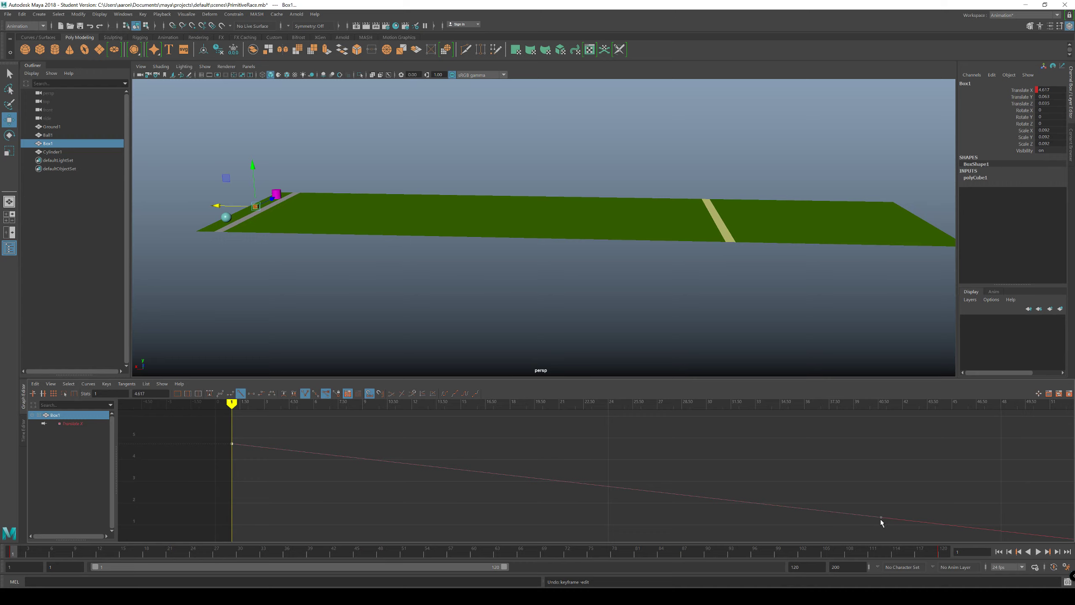
{"action": "middle_click_drag", "start_coordinate": [883, 526], "coordinate": [871, 516], "text": "alt"}
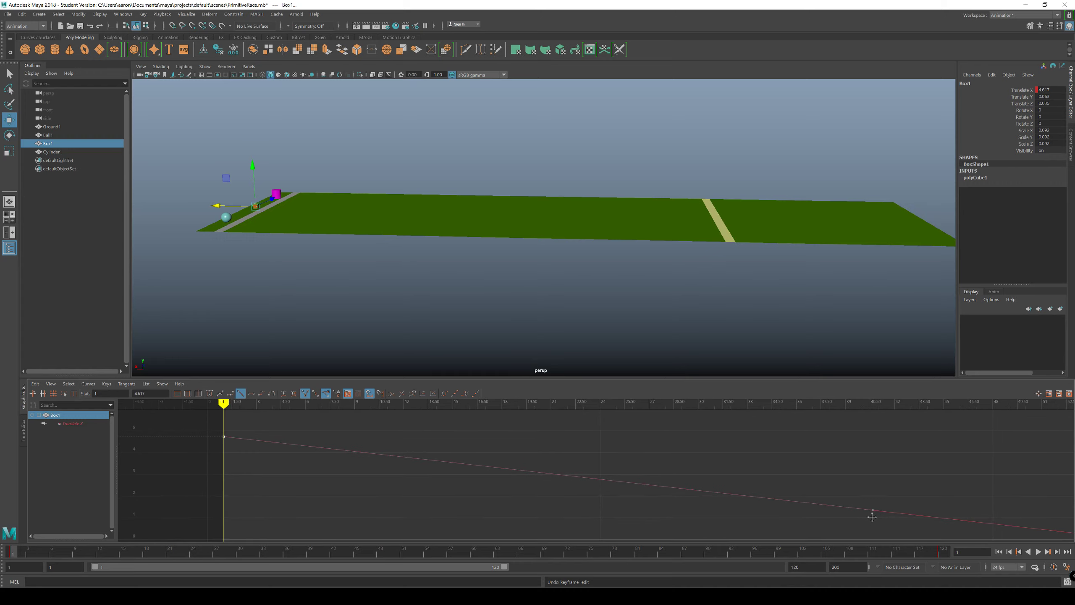
{"action": "left_click_drag", "start_coordinate": [912, 495], "coordinate": [850, 521]}
{"action": "middle_click_drag", "start_coordinate": [873, 510], "coordinate": [889, 441]}
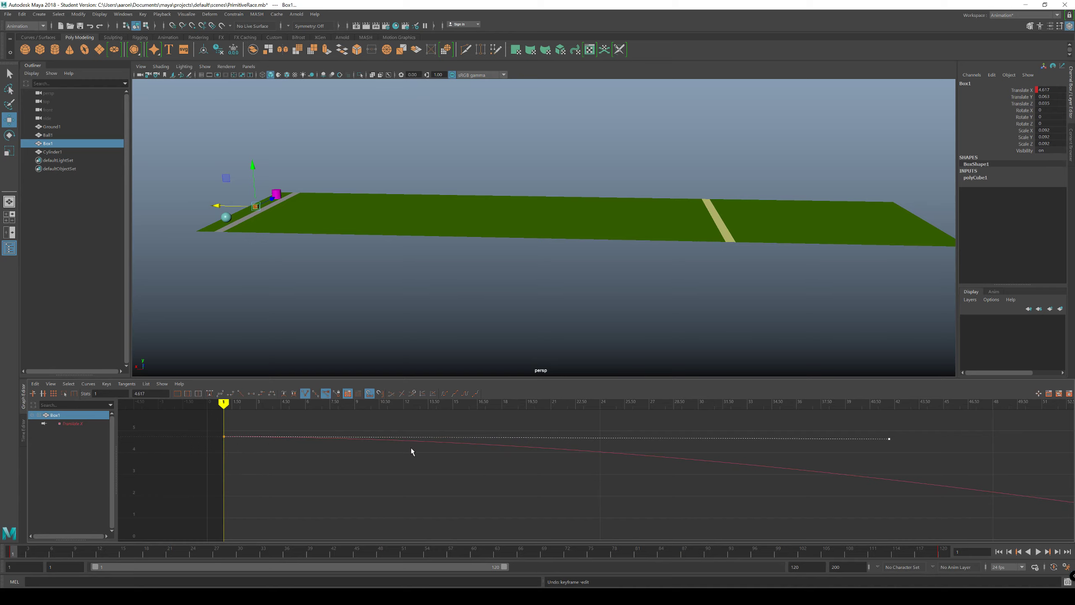
Step: Play the race to check Box1's slow start against the other racers, stop playback and return to frame 1
{"action": "key", "text": "alt+v"}
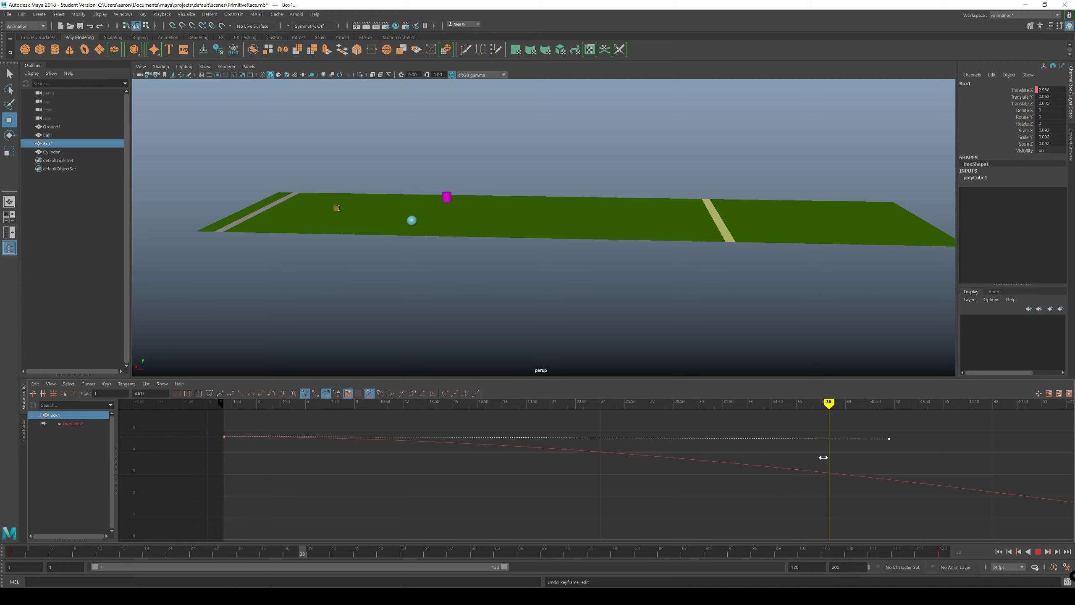
{"action": "left_click_drag", "start_coordinate": [823, 457], "coordinate": [222, 487]}
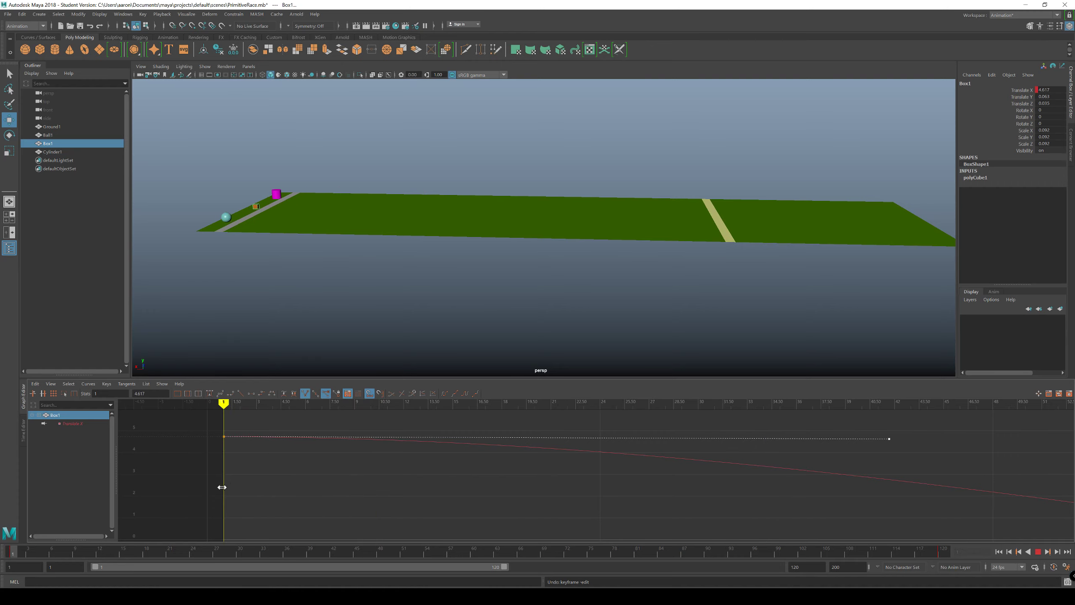
{"action": "right_click", "coordinate": [578, 551]}
{"action": "left_click", "coordinate": [504, 510]}
{"action": "left_click", "coordinate": [1039, 551]}
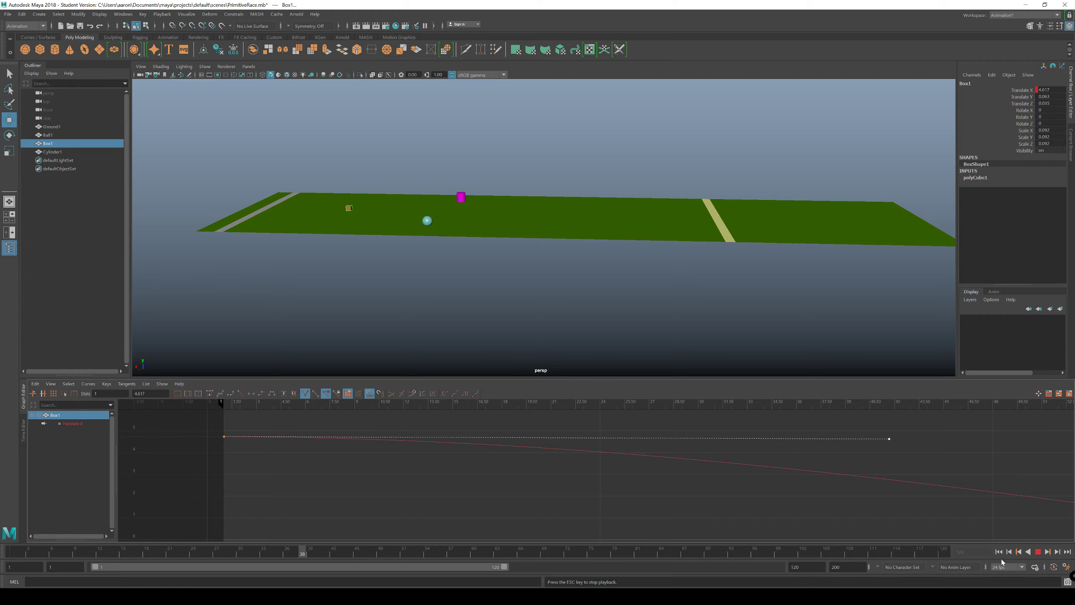
{"action": "key", "text": "Escape"}
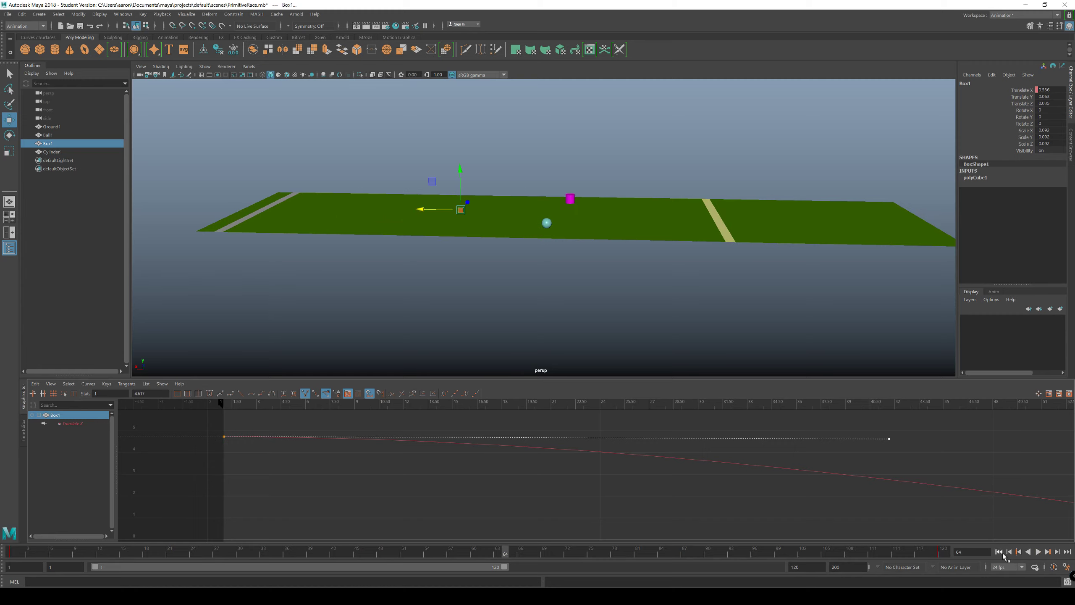
{"action": "left_click", "coordinate": [999, 552]}
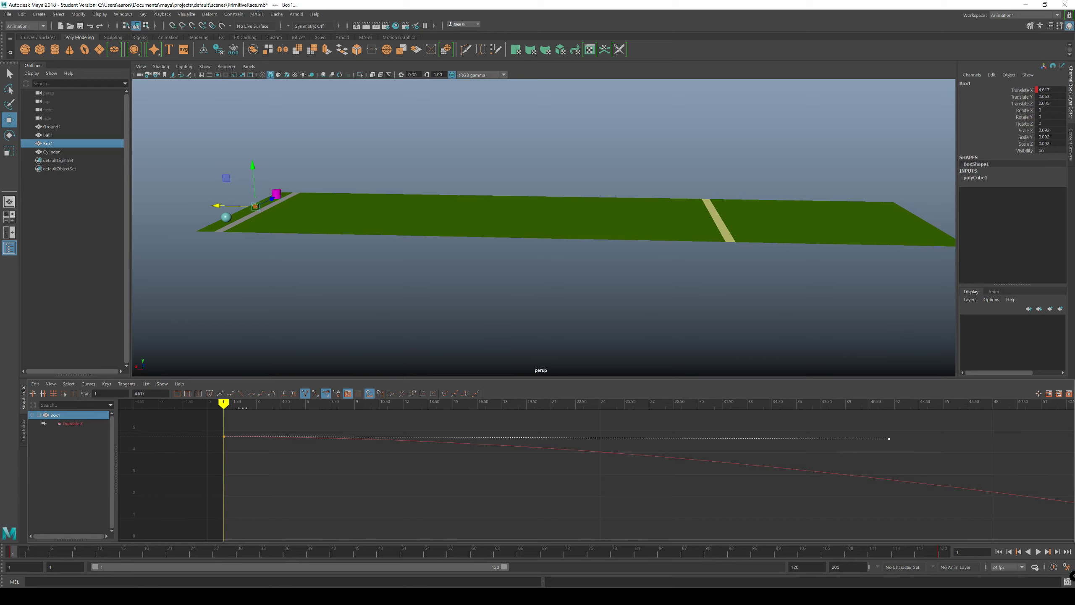
Step: Scrub back and forth between frame 1 and about frame 33 to examine how Box1 accelerates along its curve
{"action": "key", "text": "alt+v"}
{"action": "left_click_drag", "start_coordinate": [261, 405], "coordinate": [261, 406]}
{"action": "key", "text": "alt+v"}
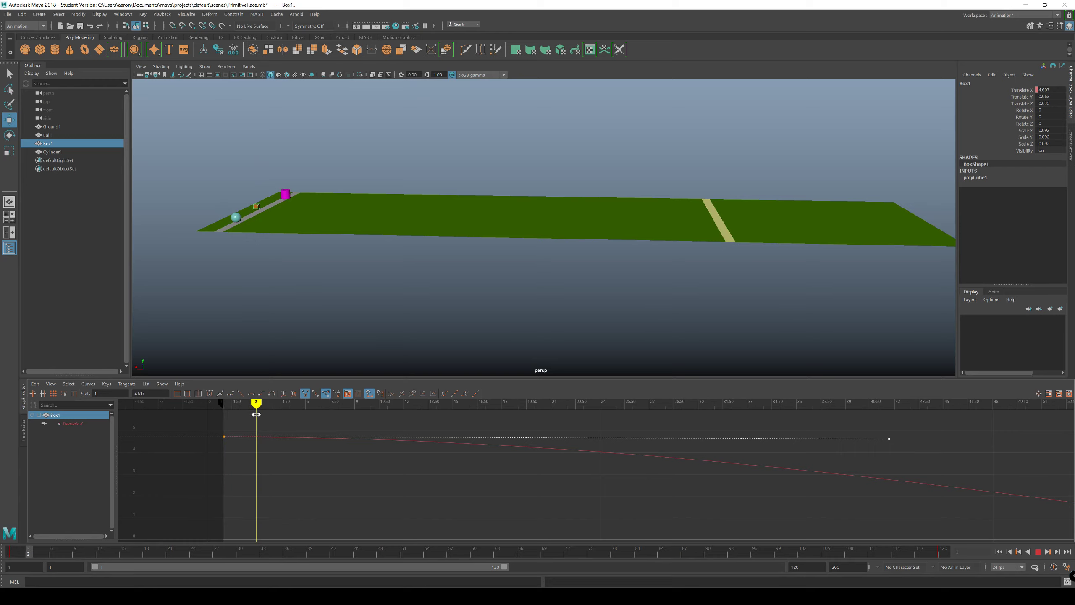
{"action": "left_click_drag", "start_coordinate": [256, 414], "coordinate": [305, 418]}
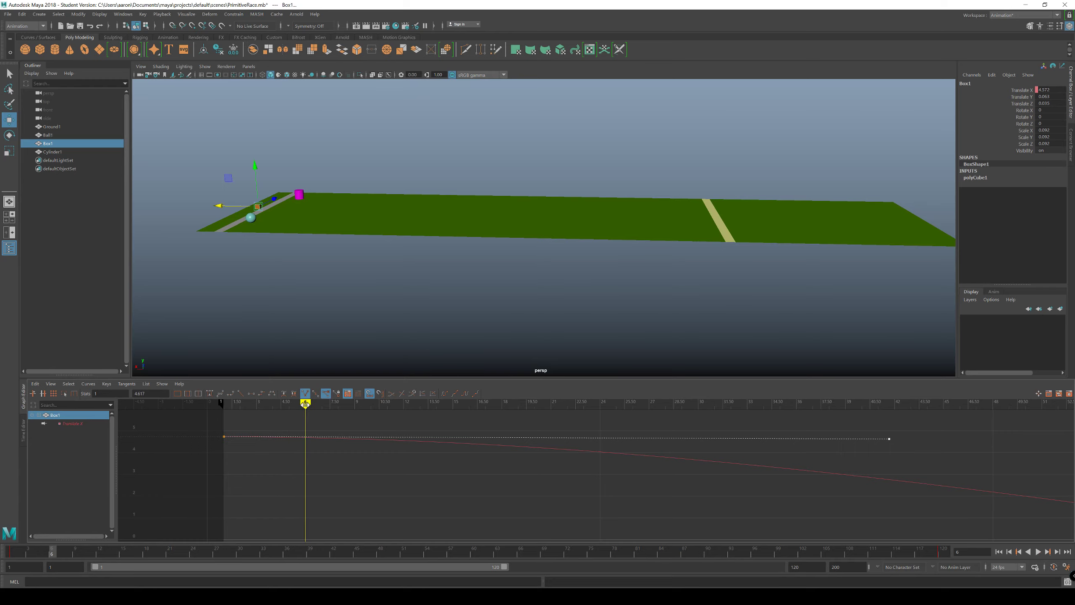
{"action": "mouse_move", "coordinate": [306, 405]}
{"action": "left_mouse_down"}
{"action": "mouse_move", "coordinate": [373, 413]}
{"action": "mouse_move", "coordinate": [338, 413]}
{"action": "left_mouse_up"}
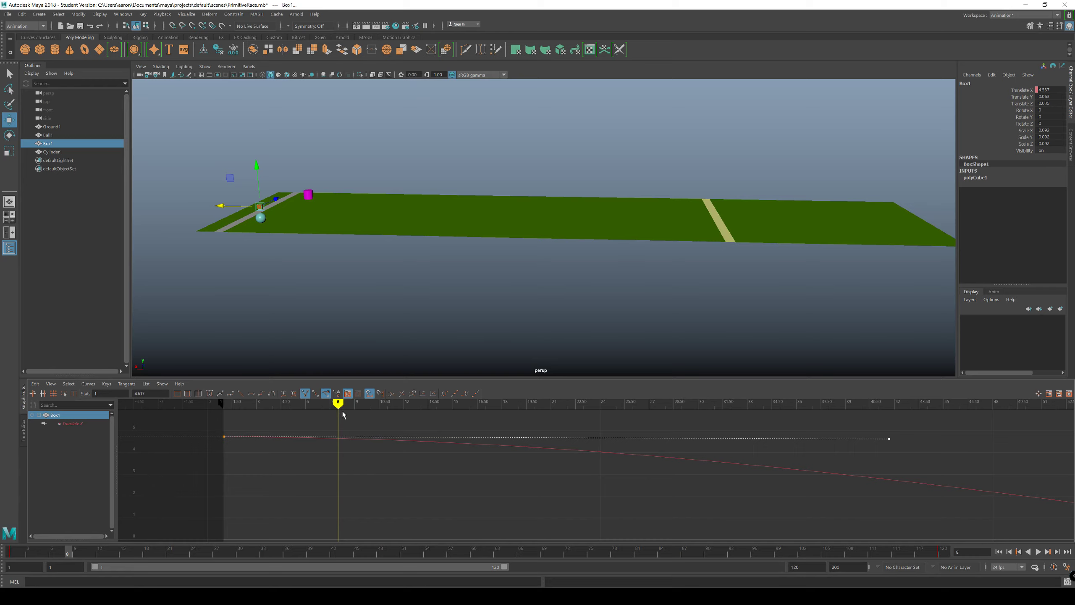
{"action": "mouse_move", "coordinate": [338, 403]}
{"action": "left_mouse_down"}
{"action": "mouse_move", "coordinate": [228, 414]}
{"action": "mouse_move", "coordinate": [367, 432]}
{"action": "mouse_move", "coordinate": [592, 434]}
{"action": "left_mouse_up"}
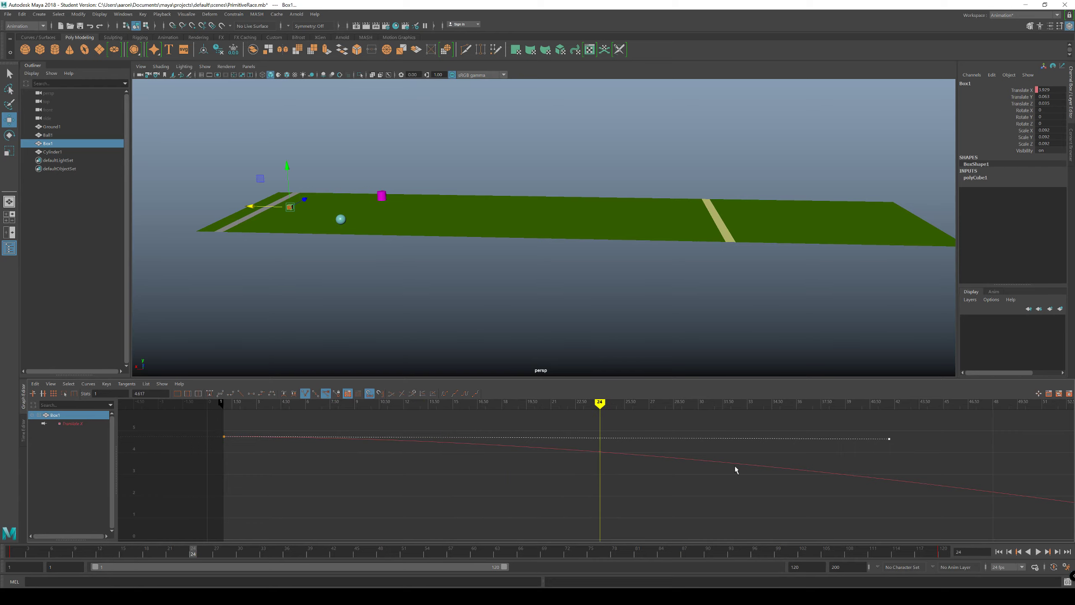
{"action": "left_click_drag", "start_coordinate": [599, 402], "coordinate": [748, 422]}
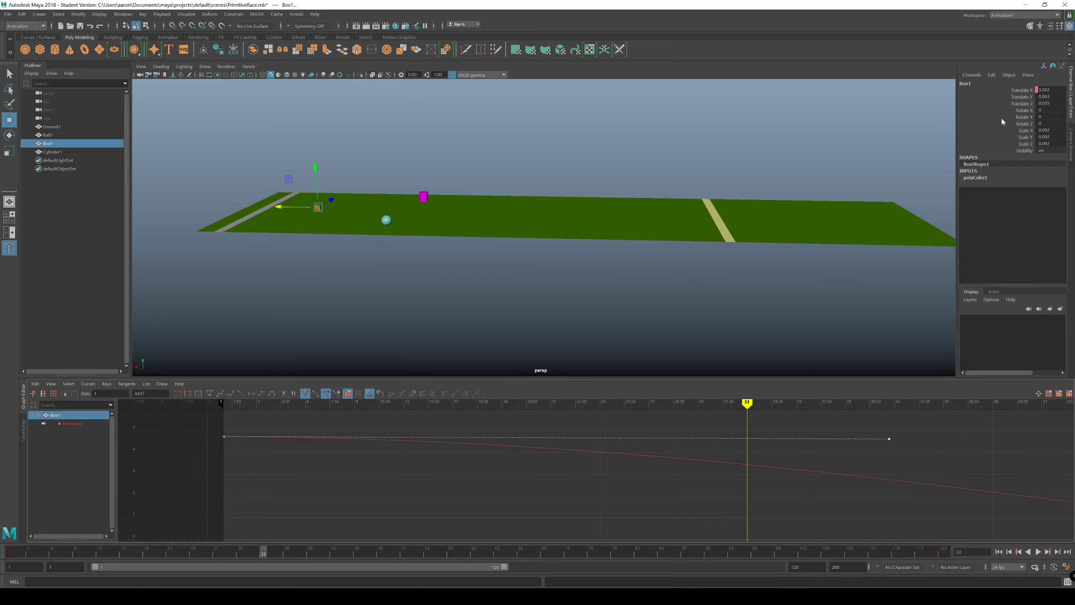
{"action": "mouse_move", "coordinate": [747, 402]}
{"action": "left_mouse_down"}
{"action": "mouse_move", "coordinate": [283, 360]}
{"action": "mouse_move", "coordinate": [218, 378]}
{"action": "left_mouse_up"}
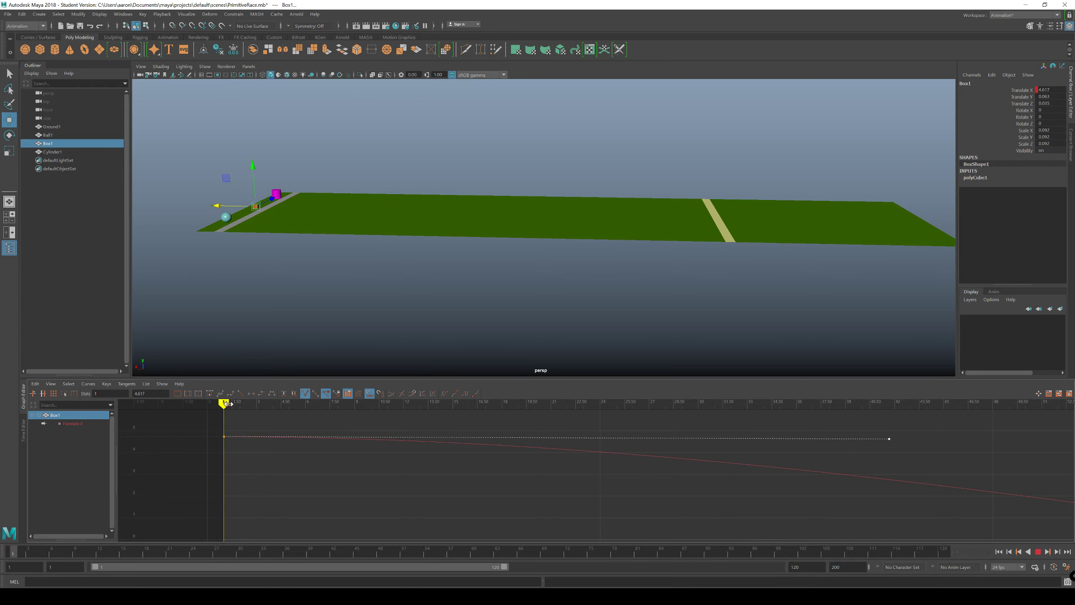
{"action": "mouse_move", "coordinate": [221, 401]}
{"action": "left_mouse_down"}
{"action": "mouse_move", "coordinate": [1002, 416]}
{"action": "mouse_move", "coordinate": [732, 427]}
{"action": "mouse_move", "coordinate": [944, 436]}
{"action": "mouse_move", "coordinate": [731, 441]}
{"action": "left_mouse_up"}
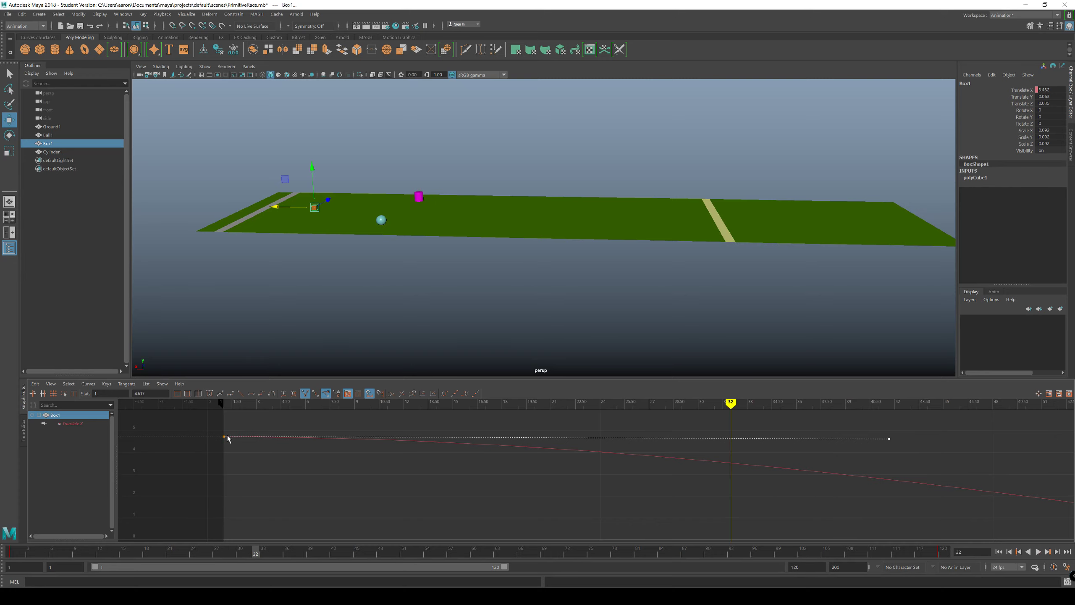
Step: Shorten the outgoing handle of Box1's frame 1 key to about frame 11, keeping it nearly horizontal
{"action": "left_click_drag", "start_coordinate": [888, 437], "coordinate": [891, 439]}
{"action": "left_click_drag", "start_coordinate": [889, 438], "coordinate": [641, 431]}
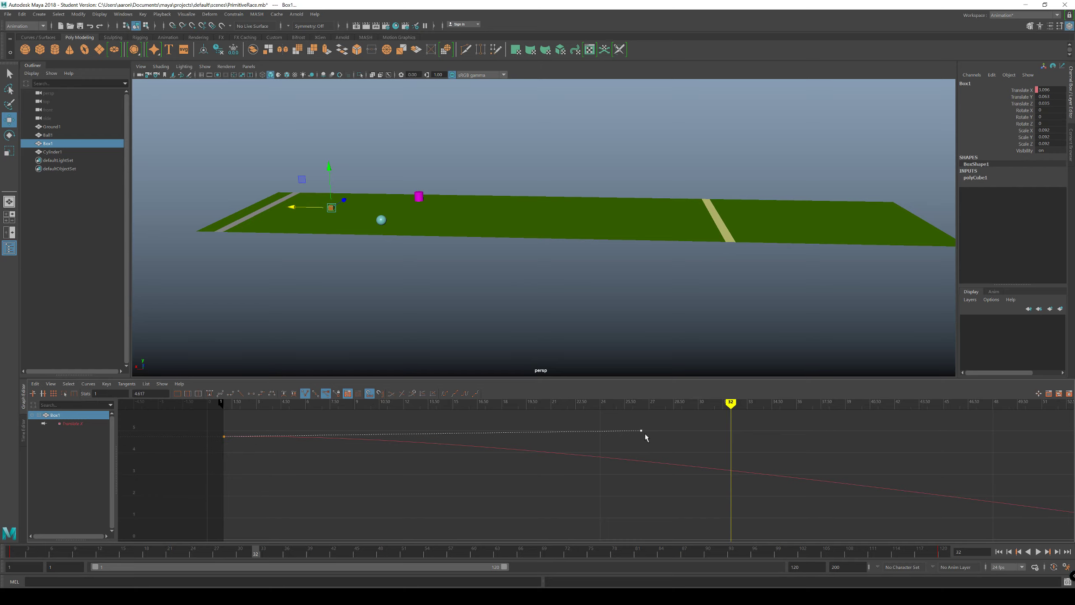
{"action": "left_click_drag", "start_coordinate": [641, 430], "coordinate": [389, 435]}
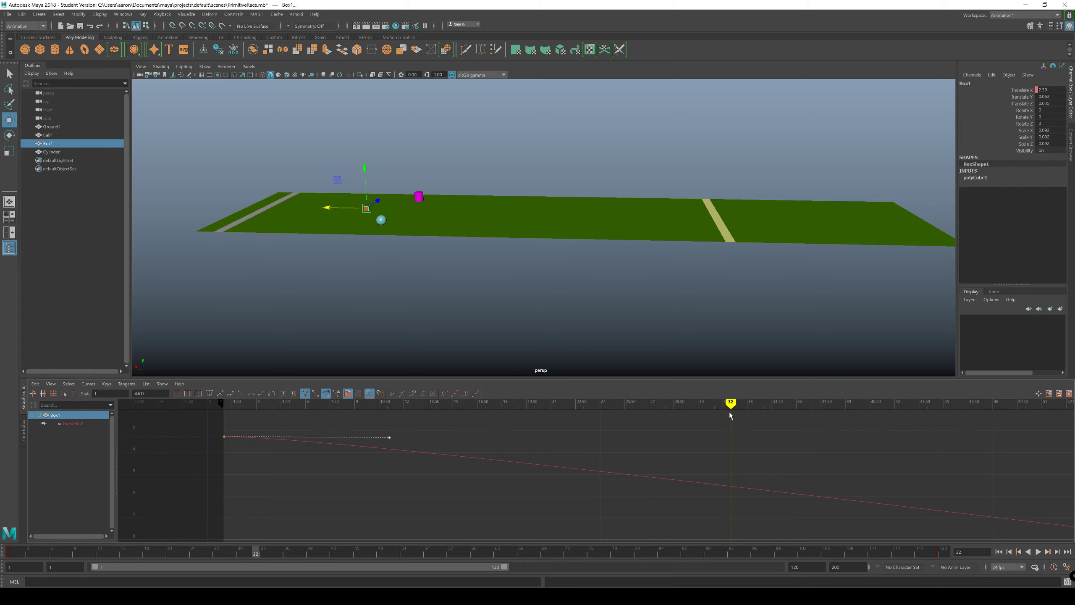
Step: Scrub Box1 back to frame 5, then play the race from frame 1 to check its start with the shorter handle
{"action": "mouse_move", "coordinate": [731, 416]}
{"action": "left_mouse_down"}
{"action": "mouse_move", "coordinate": [227, 435]}
{"action": "mouse_move", "coordinate": [300, 444]}
{"action": "mouse_move", "coordinate": [289, 440]}
{"action": "left_mouse_up"}
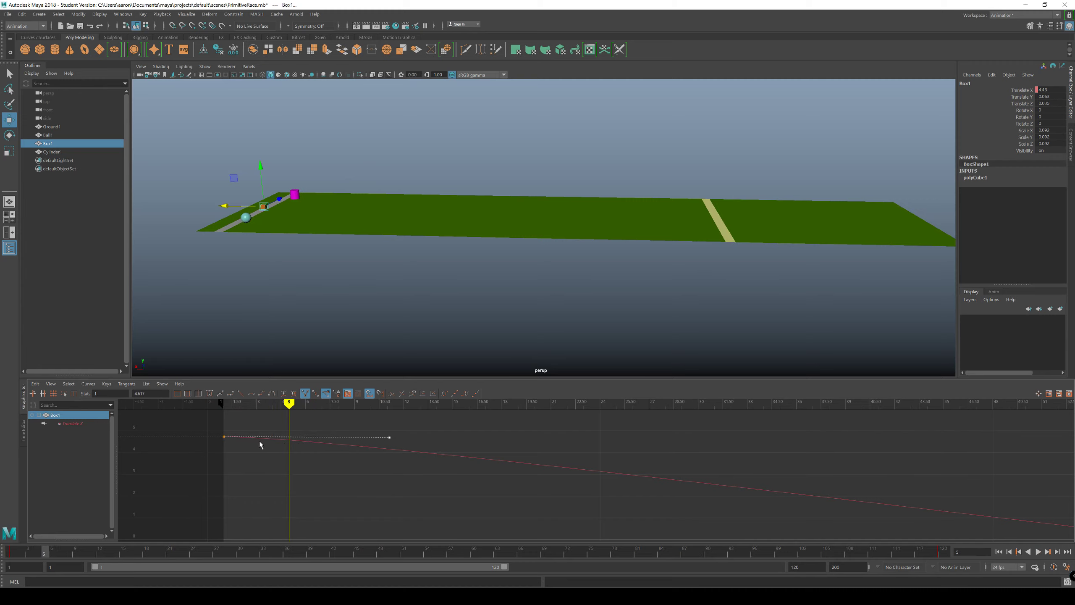
{"action": "left_click", "coordinate": [999, 552]}
{"action": "left_click", "coordinate": [1038, 552]}
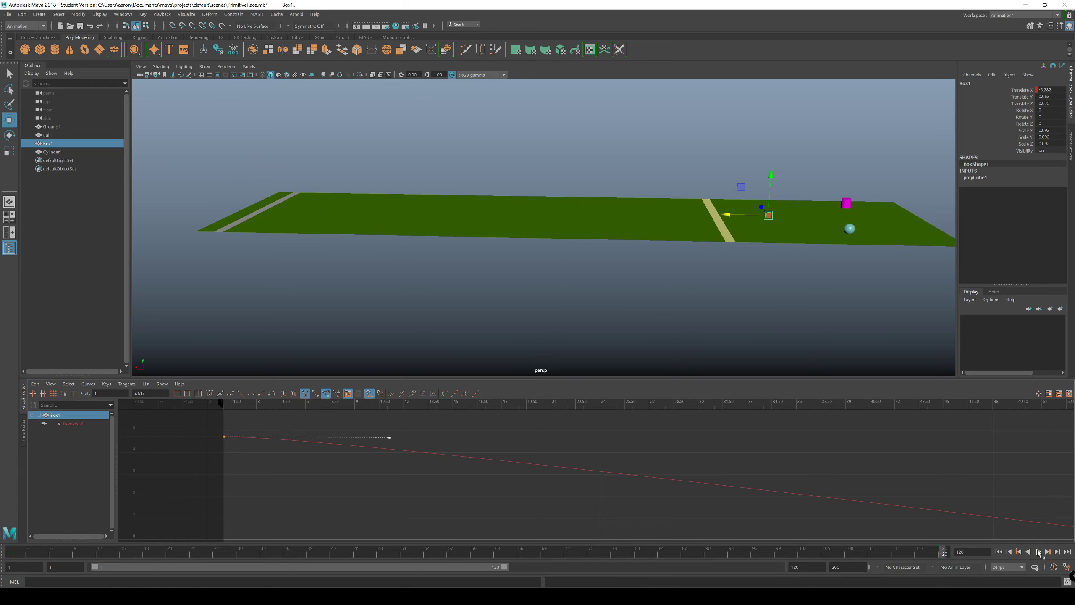
{"action": "left_click", "coordinate": [1037, 551]}
{"action": "left_click", "coordinate": [1037, 551]}
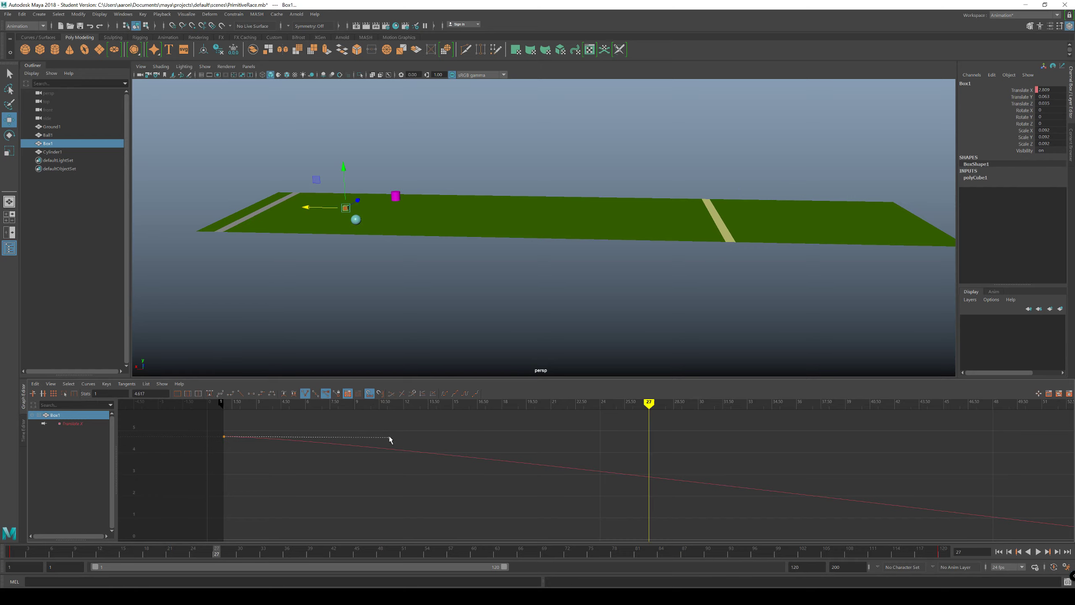
Step: Stretch the outgoing handle of Box1's frame 1 key nearly horizontally beyond the last key, to about frame 137
{"action": "left_click_drag", "start_coordinate": [390, 436], "coordinate": [596, 430]}
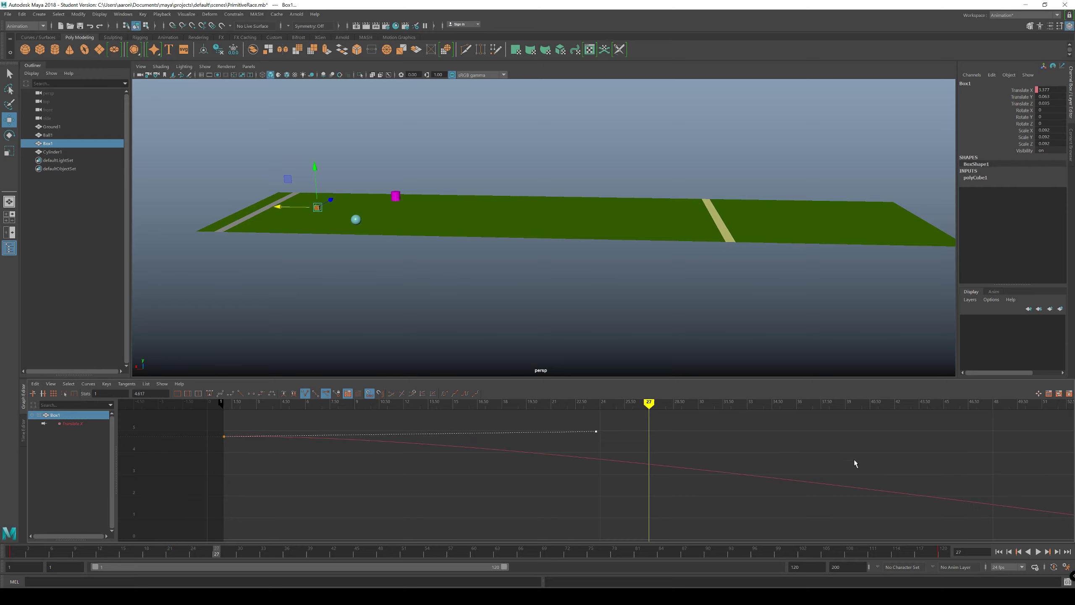
{"action": "middle_click_drag", "start_coordinate": [854, 461], "coordinate": [762, 479], "text": "alt"}
{"action": "scroll", "coordinate": [756, 481], "scroll_direction": "down", "scroll_amount": 7}
{"action": "left_click_drag", "start_coordinate": [562, 466], "coordinate": [996, 466]}
{"action": "middle_click_drag", "start_coordinate": [995, 466], "coordinate": [774, 427], "text": "alt"}
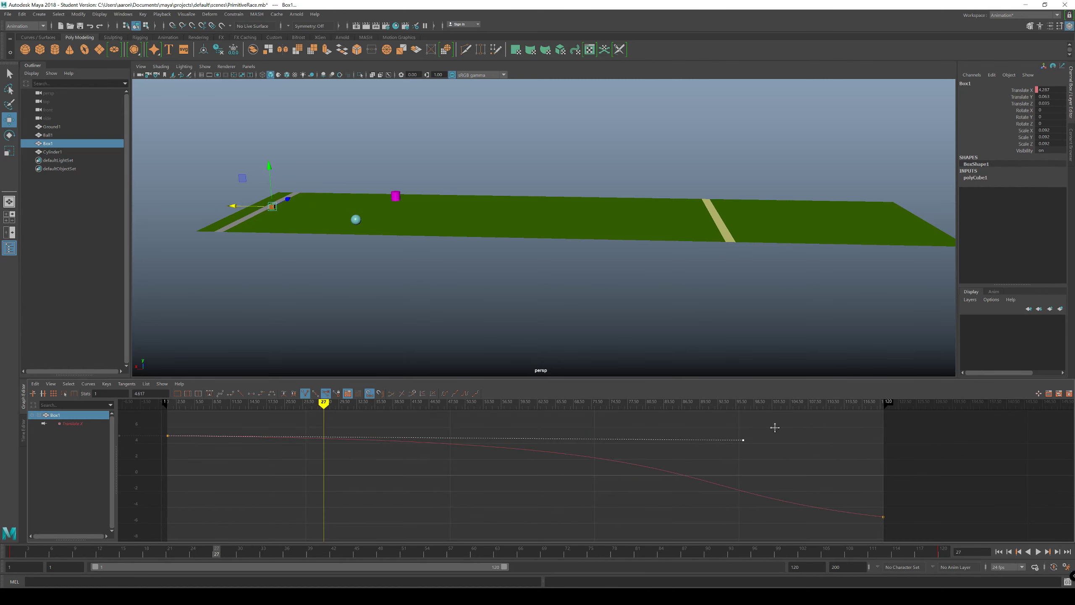
{"action": "left_click_drag", "start_coordinate": [739, 443], "coordinate": [988, 433]}
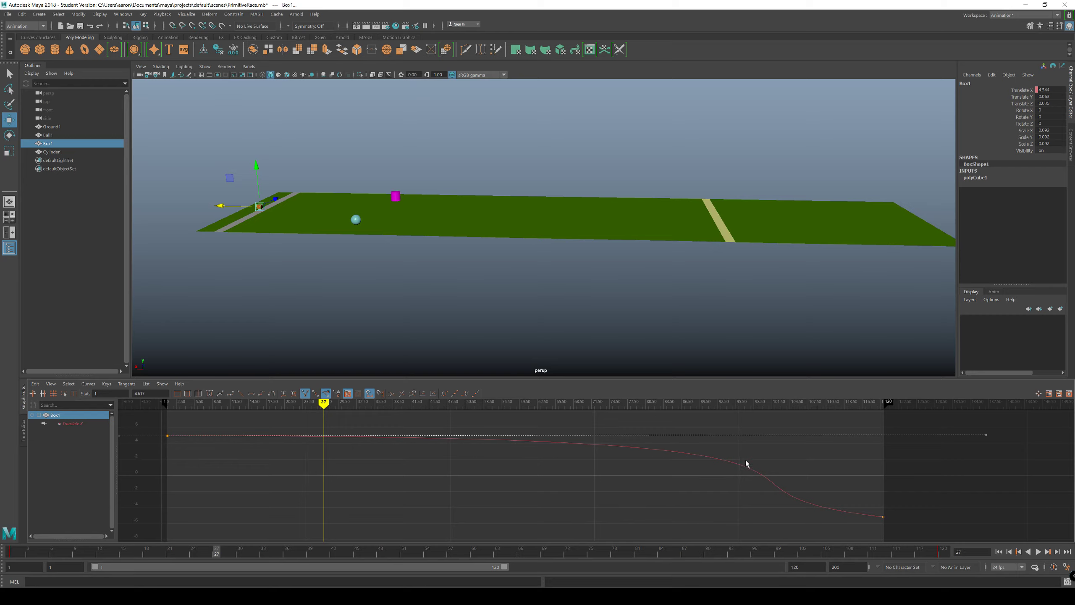
Step: Play the race twice from frame 1 to check Box1's long slow start and late acceleration, then return to frame 1
{"action": "left_click", "coordinate": [999, 551]}
{"action": "left_click", "coordinate": [1038, 552]}
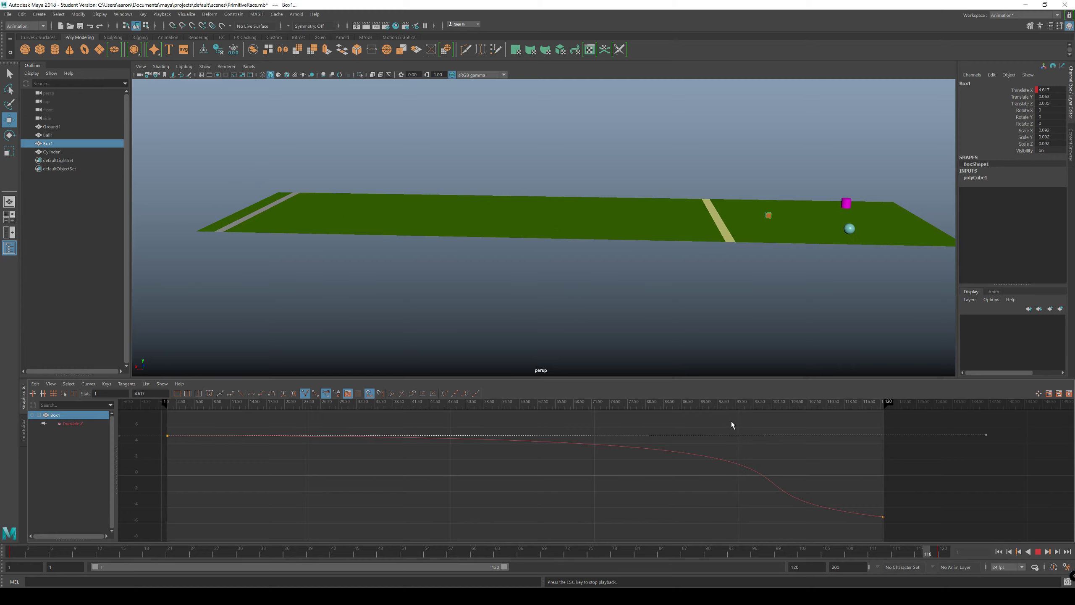
{"action": "left_click", "coordinate": [1000, 553]}
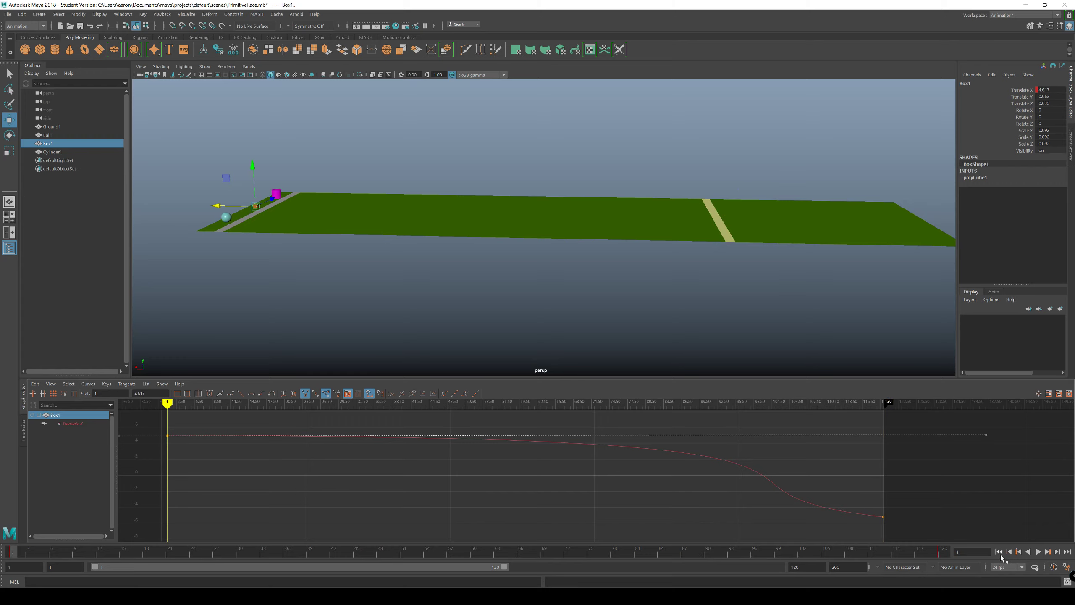
{"action": "left_click", "coordinate": [1038, 551]}
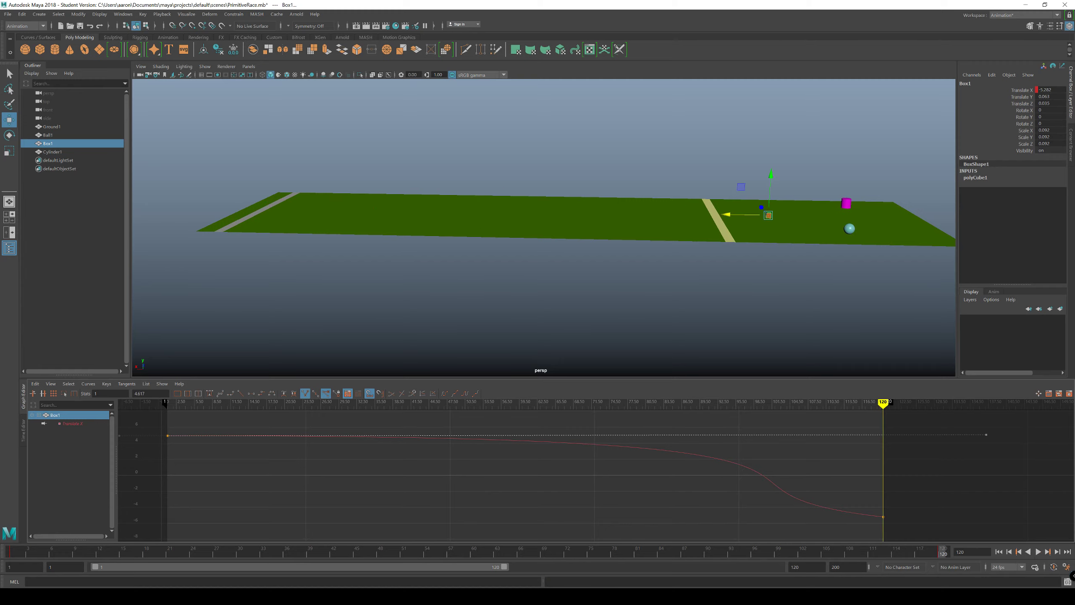
{"action": "left_click", "coordinate": [999, 552]}
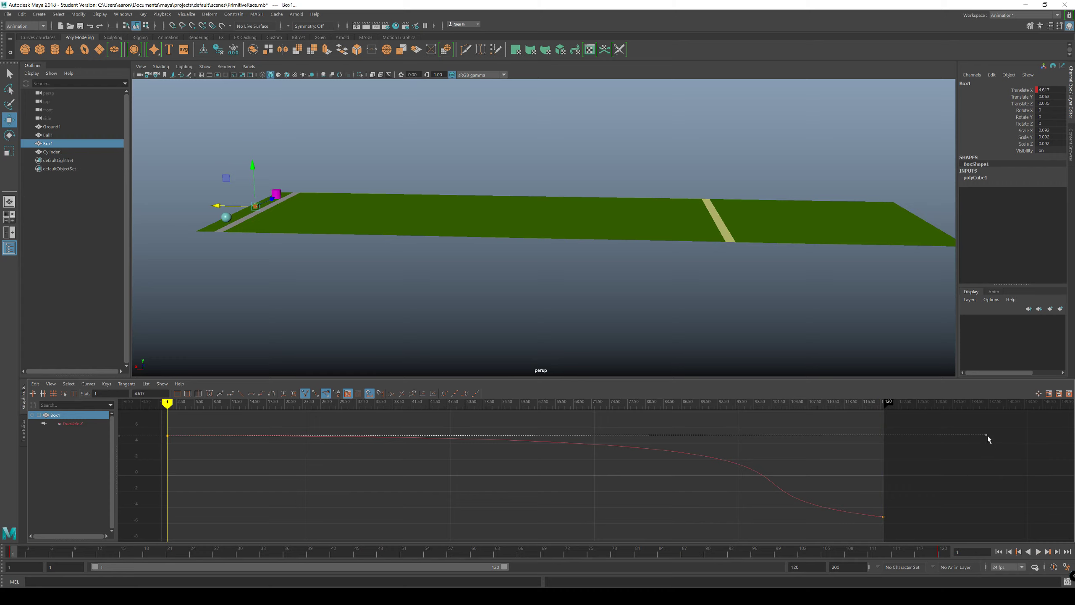
Step: Shorten the outgoing handle of Box1's frame 1 key to about frame 61, nearly horizontal, and play the race through to frame 120
{"action": "middle_click_drag", "start_coordinate": [977, 432], "coordinate": [532, 432]}
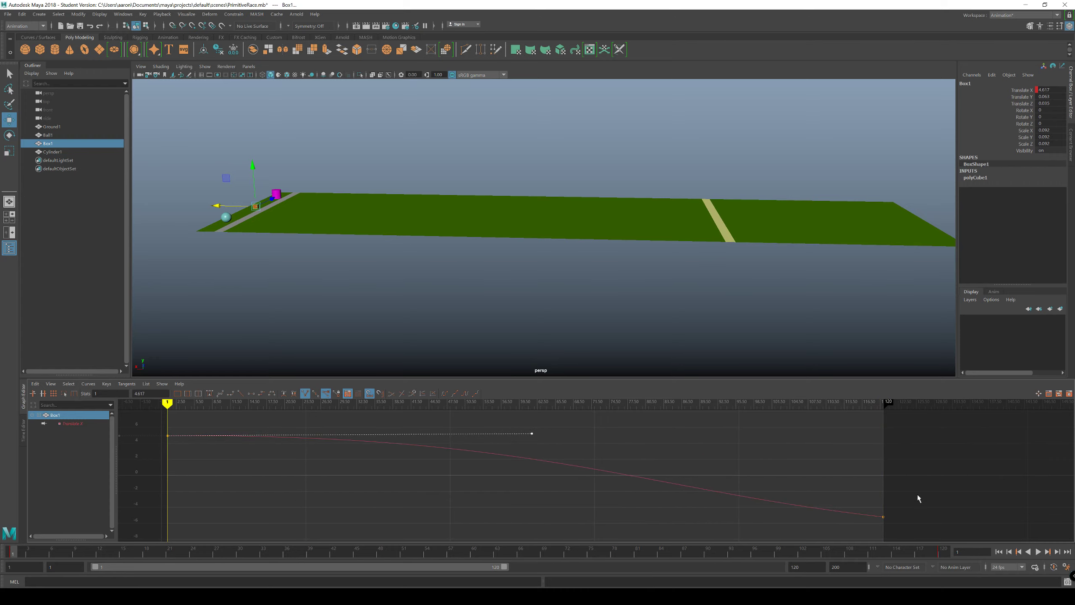
{"action": "left_click", "coordinate": [1038, 551]}
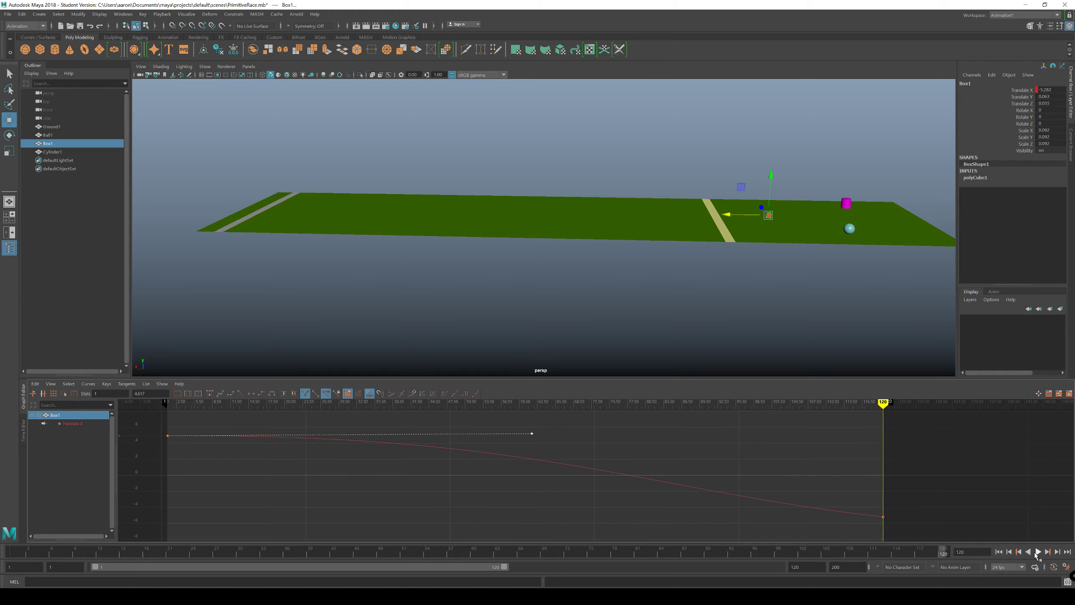
Step: Select Box1's frame 120 key and lower its incoming handle until nearly horizontal, ending around frame 80, for a slow finish
{"action": "left_click_drag", "start_coordinate": [905, 504], "coordinate": [878, 527]}
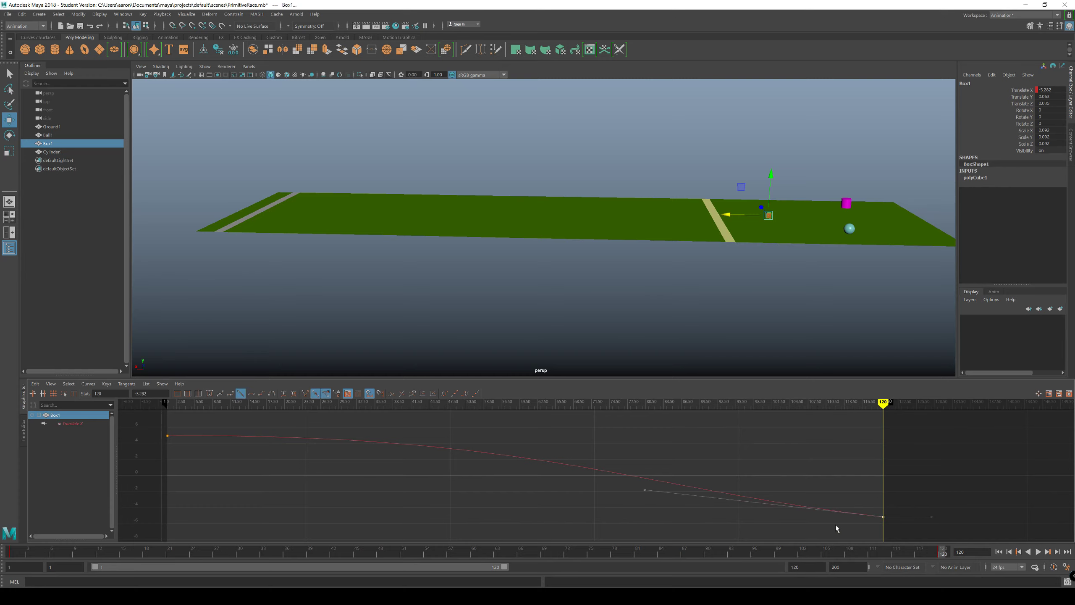
{"action": "right_click_drag", "start_coordinate": [879, 523], "coordinate": [898, 457]}
{"action": "right_click_drag", "start_coordinate": [851, 502], "coordinate": [877, 561]}
{"action": "left_click_drag", "start_coordinate": [916, 507], "coordinate": [872, 544]}
{"action": "left_click_drag", "start_coordinate": [633, 484], "coordinate": [644, 496]}
{"action": "middle_click_drag", "start_coordinate": [617, 491], "coordinate": [623, 509]}
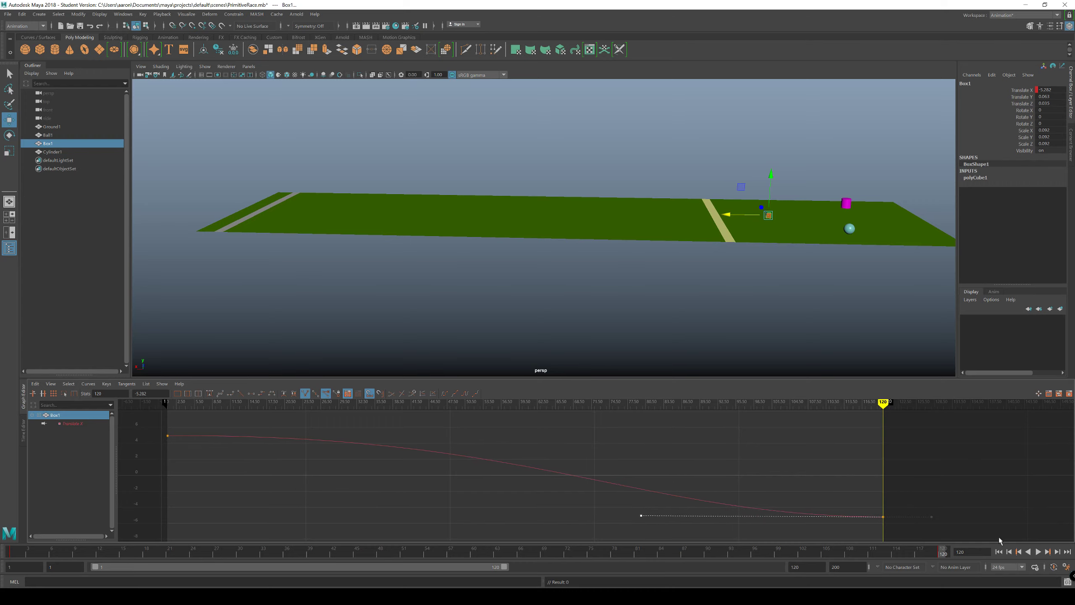
Step: Play the race from frame 1, pausing around frame 46 and resuming, to check Box1's eased start and finish
{"action": "left_click", "coordinate": [999, 551]}
{"action": "left_click", "coordinate": [1038, 552]}
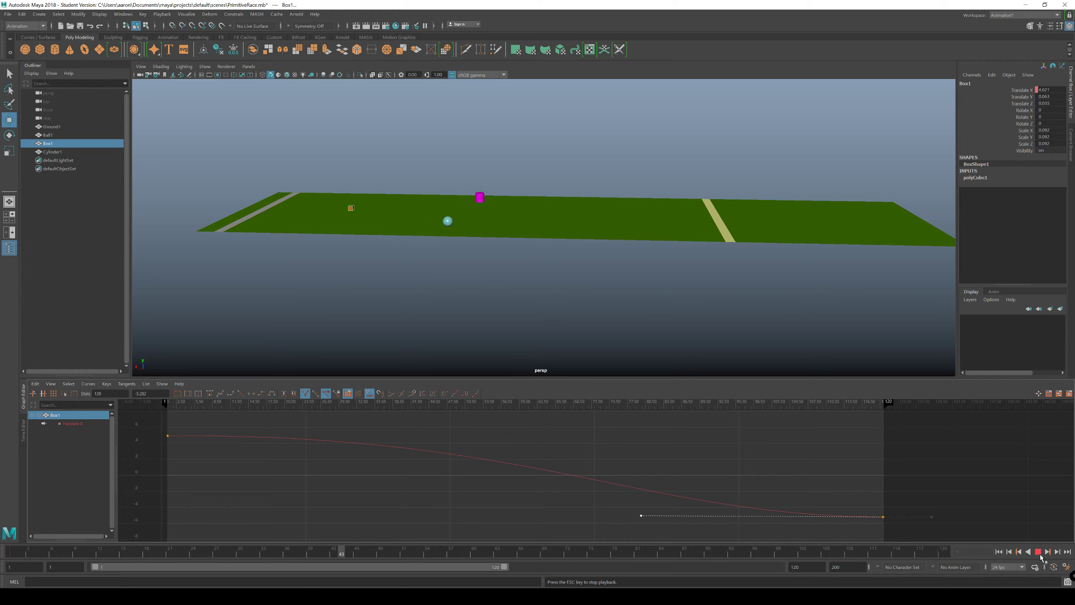
{"action": "left_click", "coordinate": [1038, 552]}
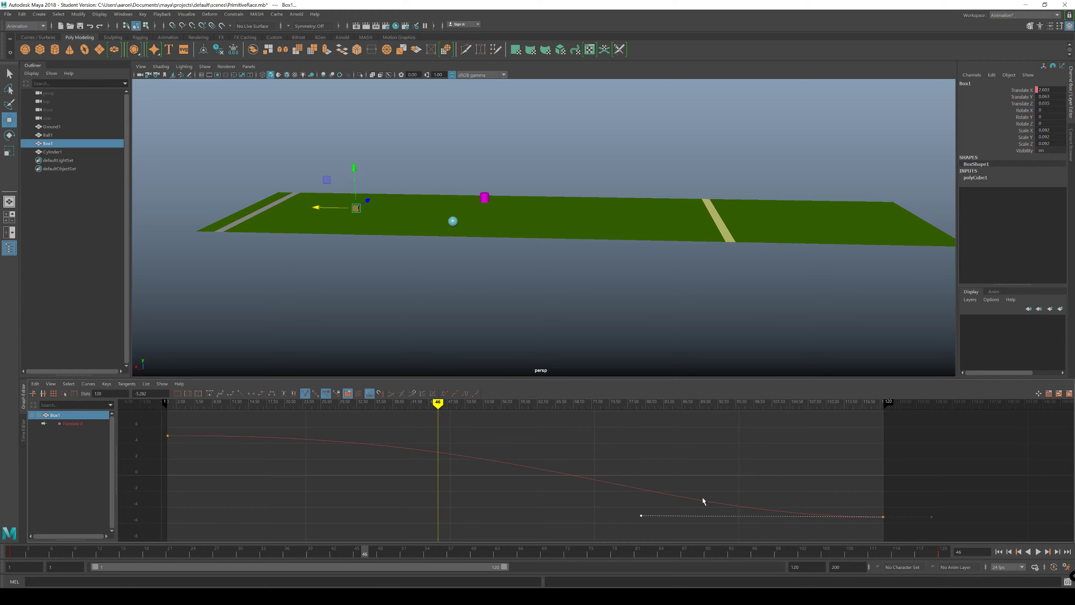
{"action": "left_click", "coordinate": [359, 552]}
{"action": "key", "text": "alt+v"}
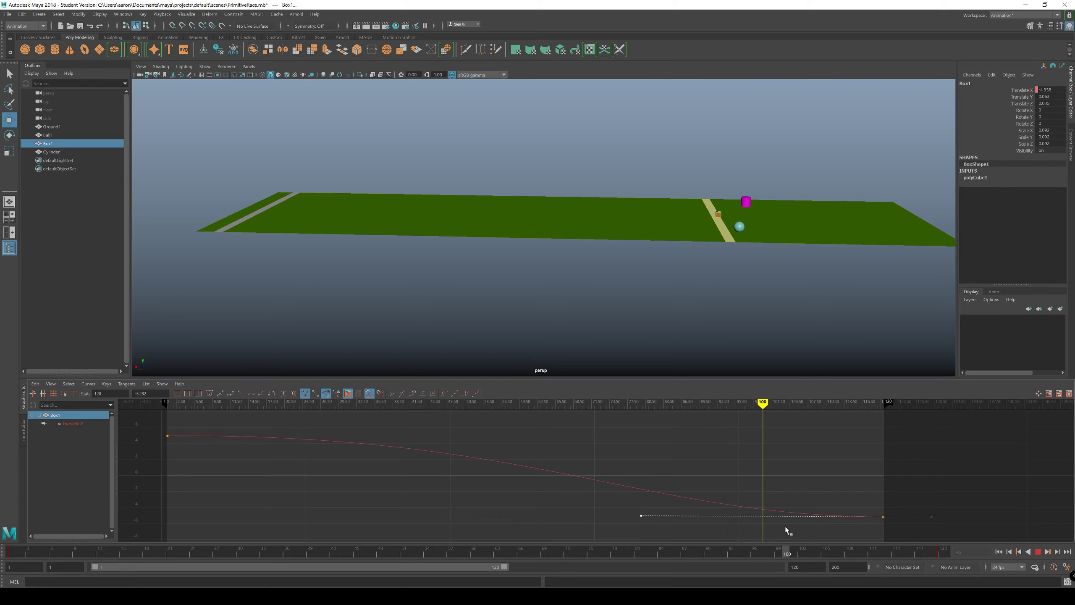
Step: Stop at frame 99 and examine the end of Box1's curve up to frame 120, where it crosses the finish line
{"action": "left_click_drag", "start_coordinate": [785, 527], "coordinate": [777, 525]}
{"action": "middle_click_drag", "start_coordinate": [694, 495], "coordinate": [579, 466], "text": "alt"}
{"action": "scroll", "coordinate": [594, 468], "scroll_direction": "up", "scroll_amount": 4}
{"action": "middle_click_drag", "start_coordinate": [697, 475], "coordinate": [468, 482], "text": "alt"}
{"action": "scroll", "coordinate": [597, 481], "scroll_direction": "down", "scroll_amount": 4}
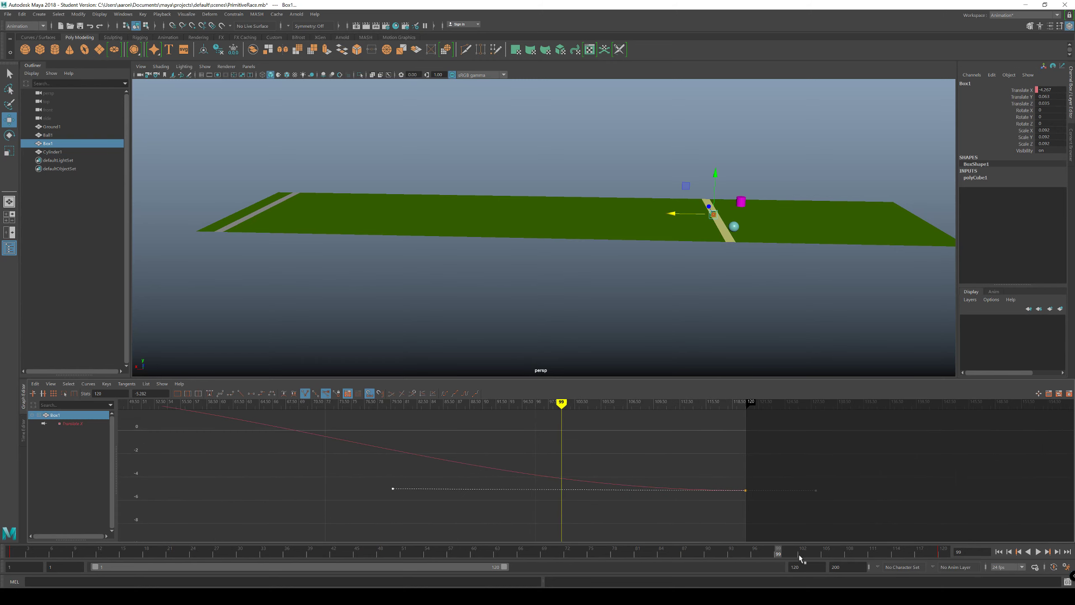
{"action": "mouse_move", "coordinate": [780, 552]}
{"action": "left_mouse_down"}
{"action": "mouse_move", "coordinate": [899, 551]}
{"action": "mouse_move", "coordinate": [755, 551]}
{"action": "mouse_move", "coordinate": [886, 549]}
{"action": "mouse_move", "coordinate": [757, 545]}
{"action": "mouse_move", "coordinate": [777, 553]}
{"action": "left_mouse_up"}
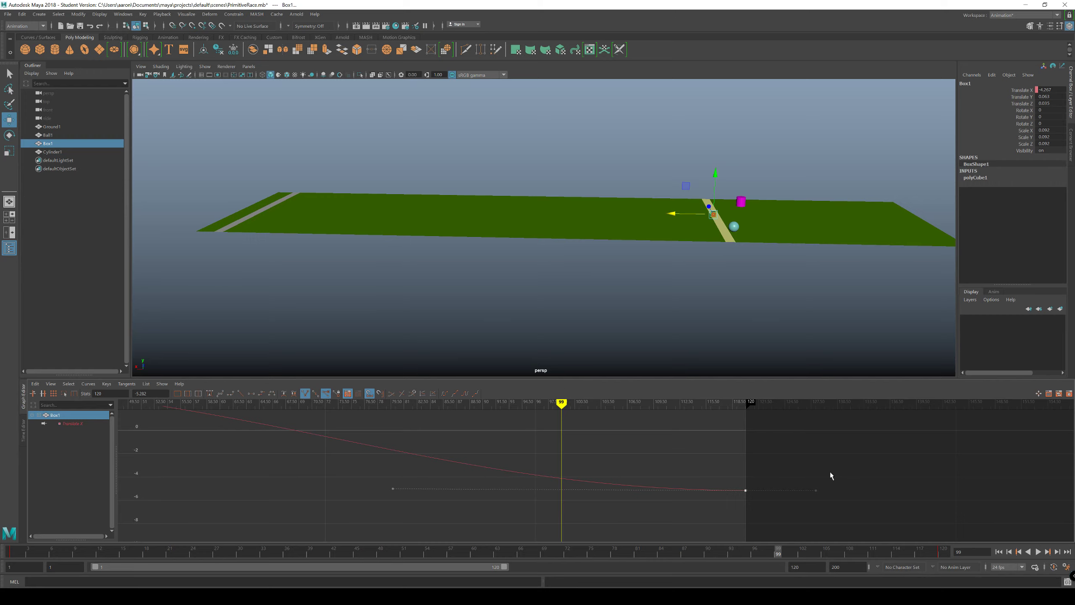
Step: Lower Box1's frame 120 Translate X key to about -7.95 and play the race to check Box1's finish
{"action": "middle_click_drag", "start_coordinate": [739, 496], "coordinate": [637, 475], "text": "alt"}
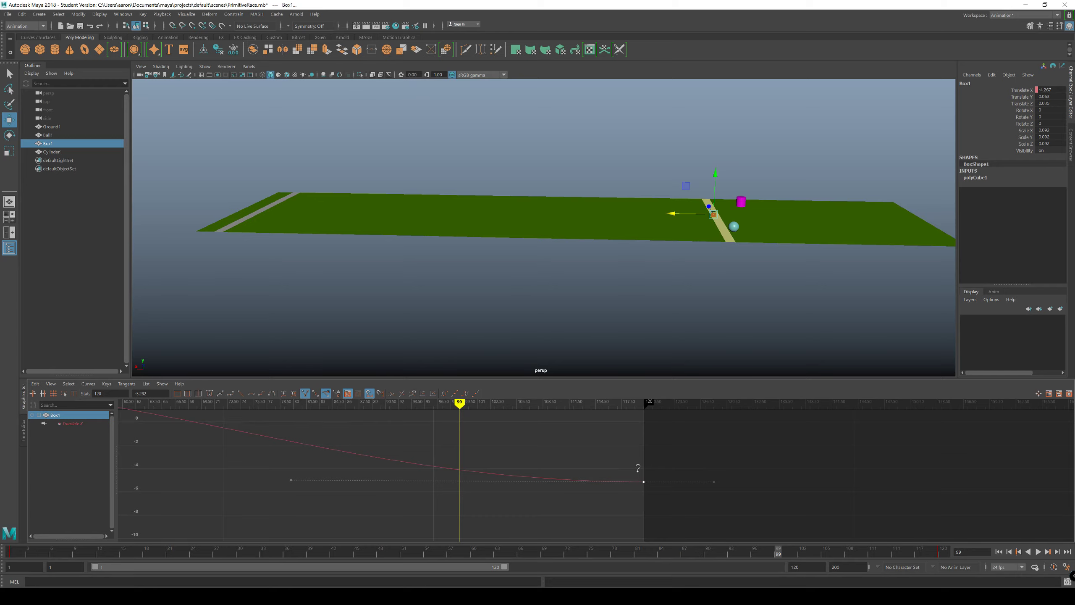
{"action": "middle_click_drag", "start_coordinate": [637, 473], "coordinate": [637, 495], "text": "shift"}
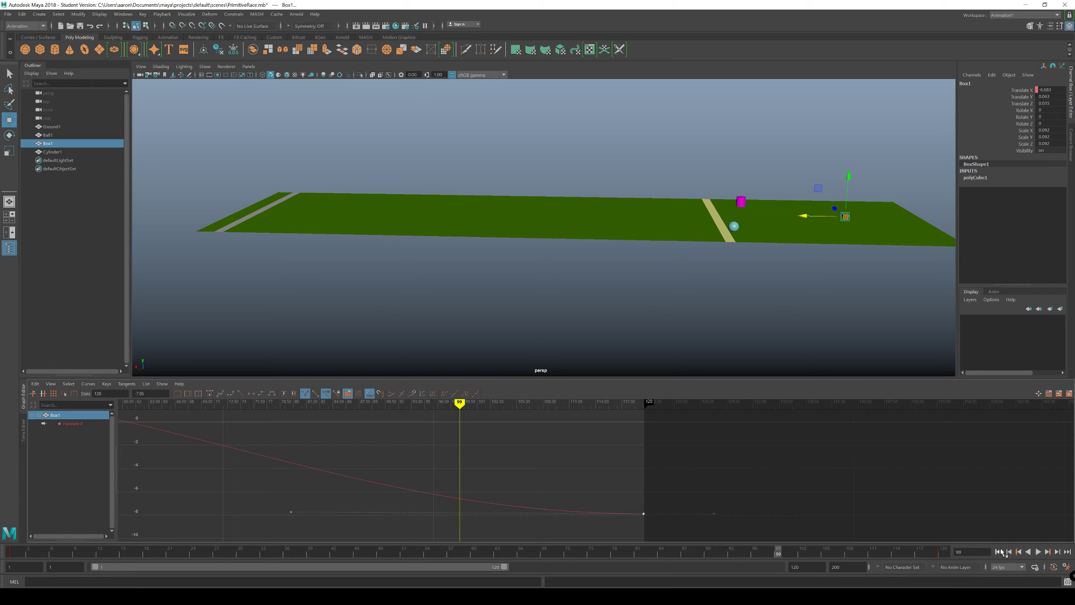
{"action": "left_click", "coordinate": [1038, 552]}
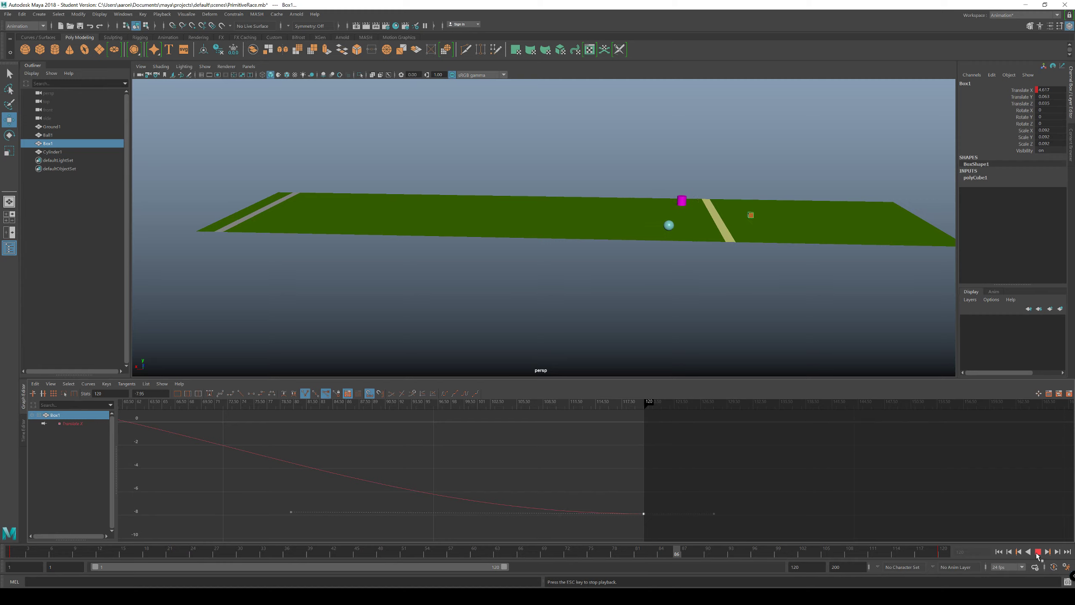
{"action": "left_click", "coordinate": [1038, 552]}
{"action": "left_click", "coordinate": [1038, 552]}
{"action": "left_click", "coordinate": [1037, 552]}
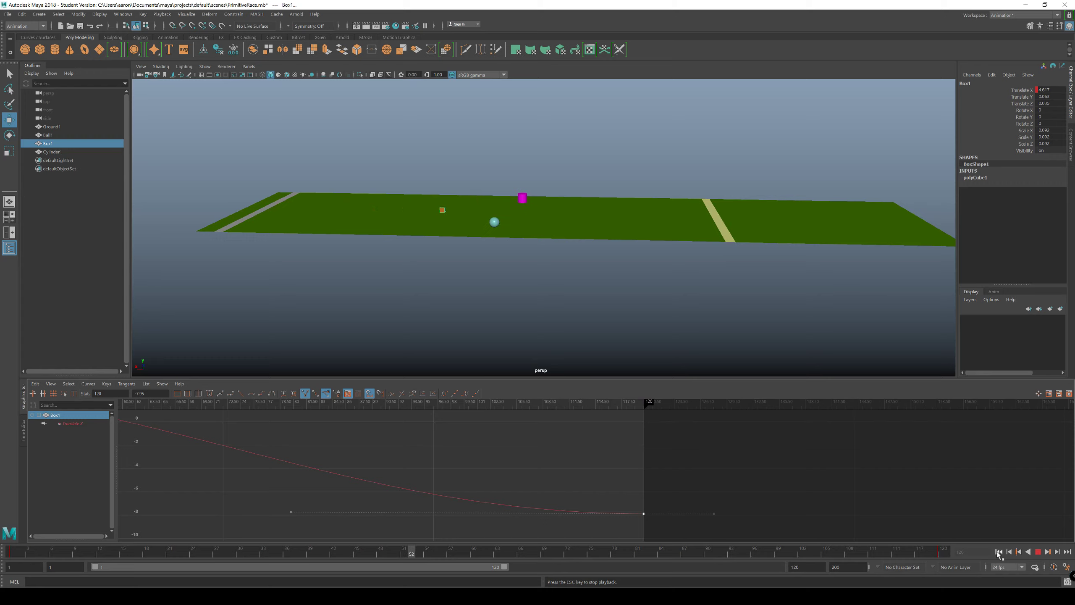
{"action": "left_click", "coordinate": [1038, 551]}
Step: Raise Box1's frame 120 key to about -6.87 and check around frame 92 how it crosses the finish line
{"action": "left_click_drag", "start_coordinate": [643, 512], "coordinate": [648, 494]}
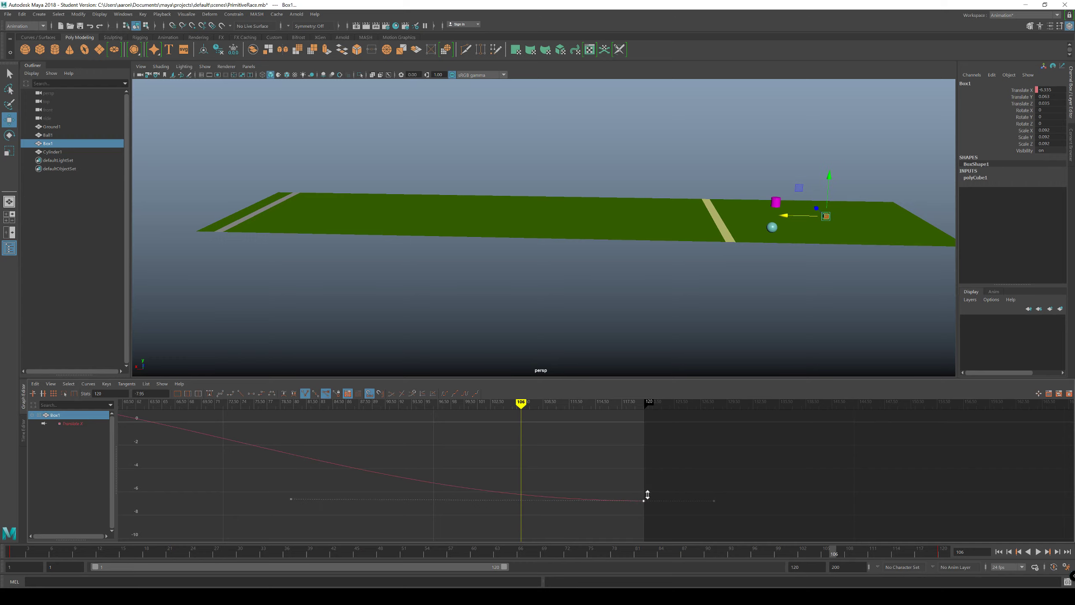
{"action": "mouse_move", "coordinate": [842, 552]}
{"action": "left_mouse_down"}
{"action": "mouse_move", "coordinate": [667, 557]}
{"action": "mouse_move", "coordinate": [728, 556]}
{"action": "left_mouse_up"}
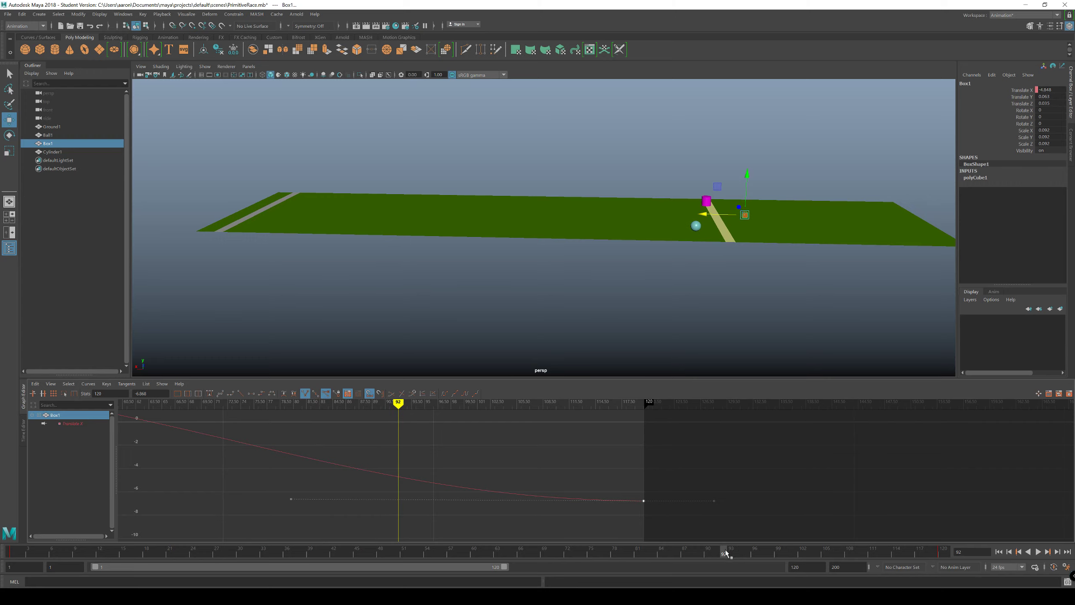
{"action": "key", "text": "alt+v"}
{"action": "key", "text": "alt+v"}
Step: Raise Box1's frame 120 key to about -5.26 and scrub to frame 99 to compare the racers at the finish line
{"action": "left_click_drag", "start_coordinate": [606, 464], "coordinate": [649, 507]}
{"action": "left_click_drag", "start_coordinate": [260, 491], "coordinate": [516, 520]}
{"action": "key", "text": "ctrl+z"}
{"action": "left_click_drag", "start_coordinate": [603, 464], "coordinate": [660, 515]}
{"action": "middle_click_drag", "start_coordinate": [620, 486], "coordinate": [636, 475], "text": "shift"}
{"action": "mouse_move", "coordinate": [724, 555]}
{"action": "left_mouse_down"}
{"action": "mouse_move", "coordinate": [662, 552]}
{"action": "mouse_move", "coordinate": [748, 552]}
{"action": "mouse_move", "coordinate": [731, 552]}
{"action": "left_mouse_up"}
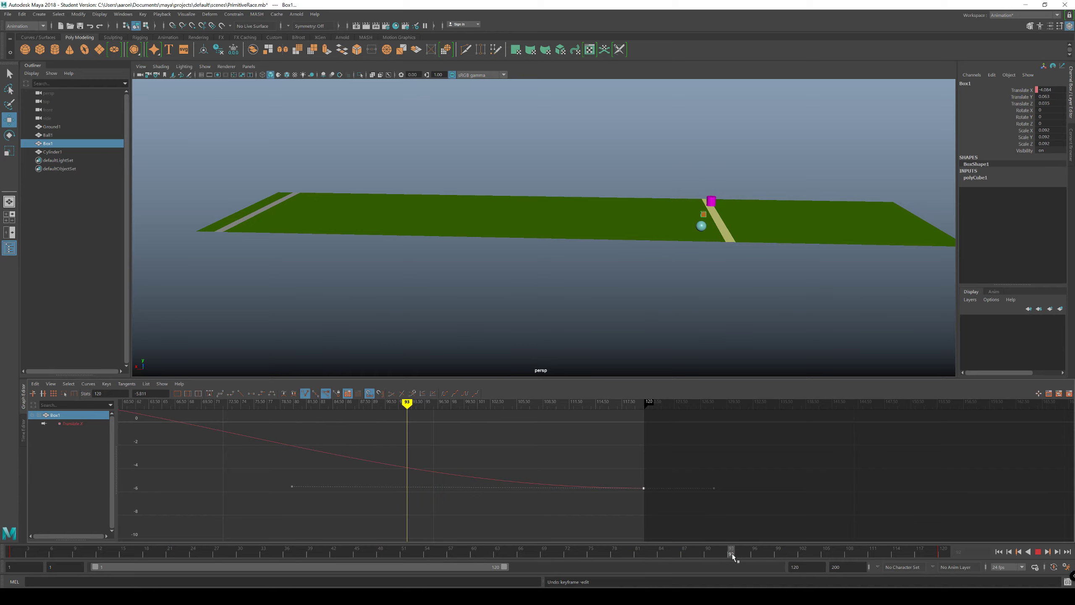
{"action": "middle_click_drag", "start_coordinate": [618, 504], "coordinate": [637, 484], "text": "shift"}
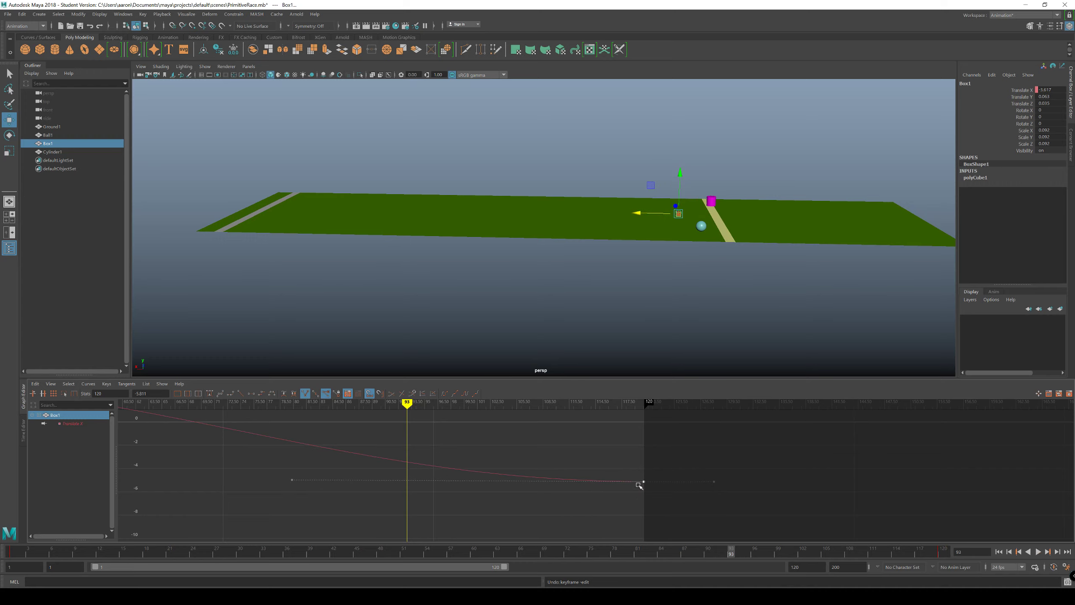
{"action": "left_click_drag", "start_coordinate": [726, 550], "coordinate": [781, 550]}
Step: Lengthen the incoming handle of Box1's frame 120 key back to about frame 69, nearly horizontal, and play the race from frame 1
{"action": "left_click_drag", "start_coordinate": [260, 459], "coordinate": [311, 495]}
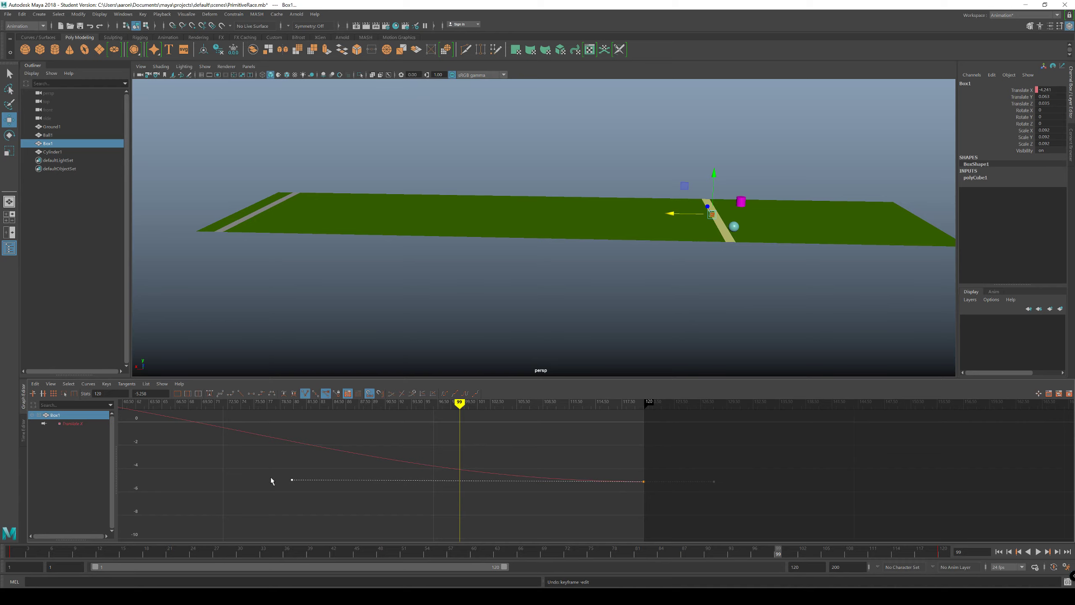
{"action": "middle_click_drag", "start_coordinate": [268, 504], "coordinate": [381, 498], "text": "alt"}
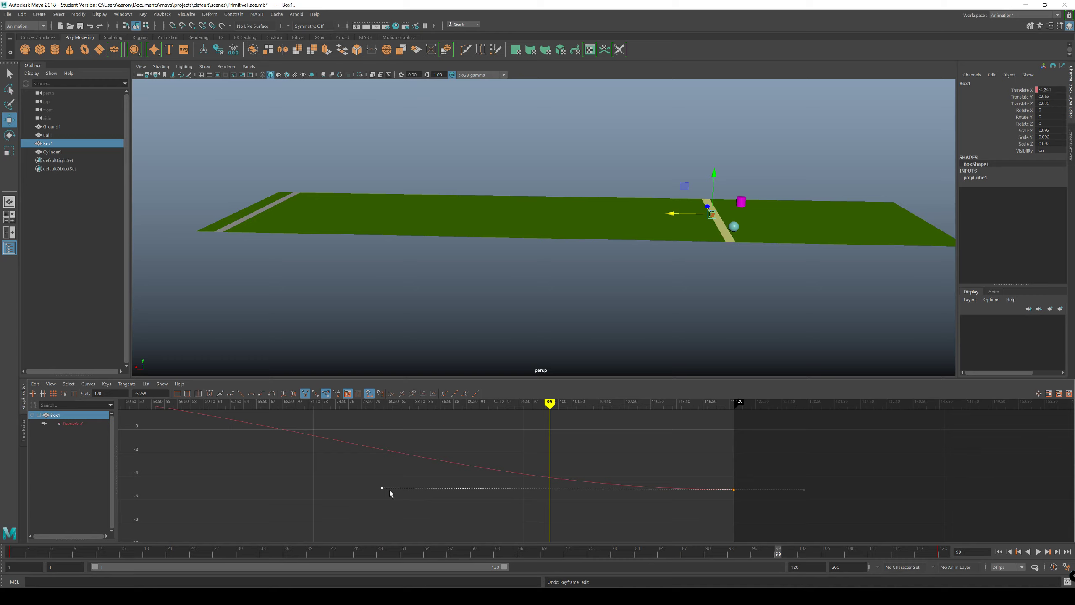
{"action": "left_click_drag", "start_coordinate": [359, 470], "coordinate": [398, 503]}
{"action": "middle_click_drag", "start_coordinate": [388, 502], "coordinate": [304, 500]}
{"action": "left_click_drag", "start_coordinate": [775, 553], "coordinate": [673, 586]}
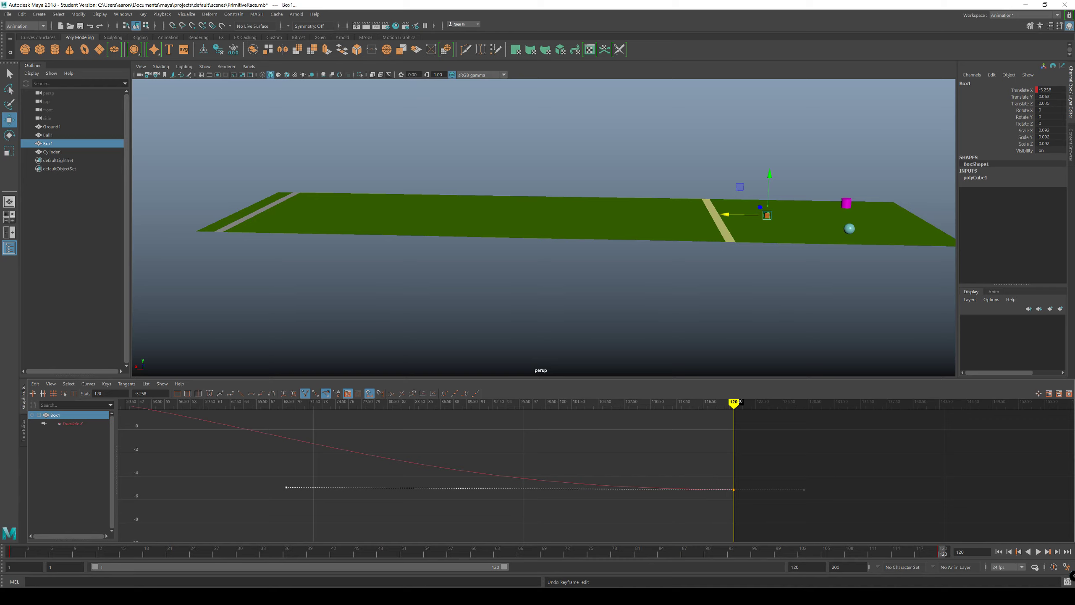
{"action": "left_click", "coordinate": [999, 552]}
{"action": "left_click", "coordinate": [1038, 551]}
Step: Break and weight the tangents of Ball1's frame 1 key and pull its outgoing handle horizontally to about frame 42
{"action": "left_click", "coordinate": [850, 228]}
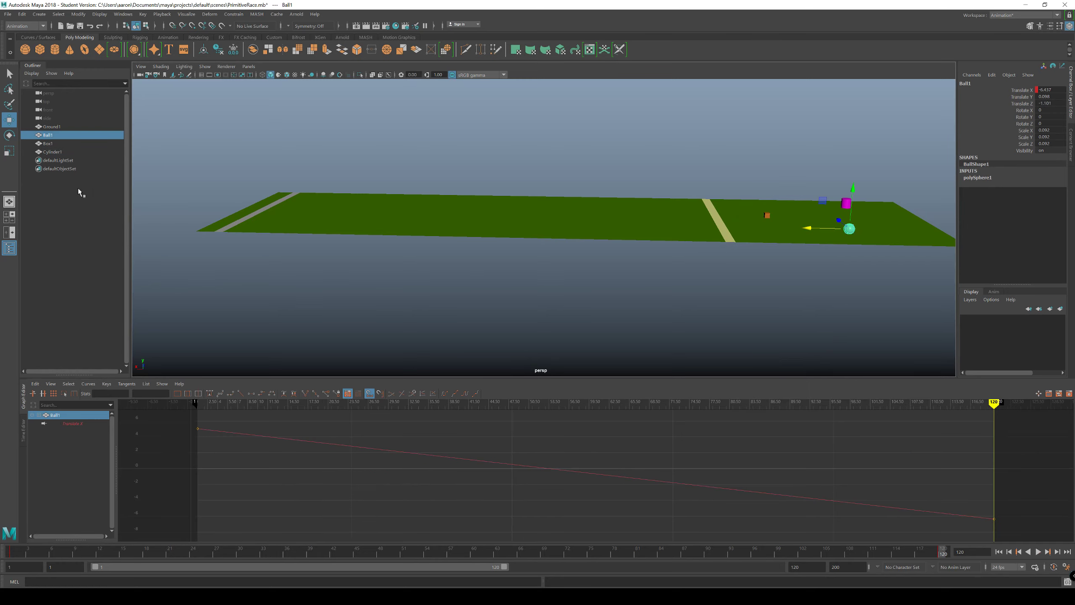
{"action": "middle_click_drag", "start_coordinate": [651, 448], "coordinate": [754, 460], "text": "alt"}
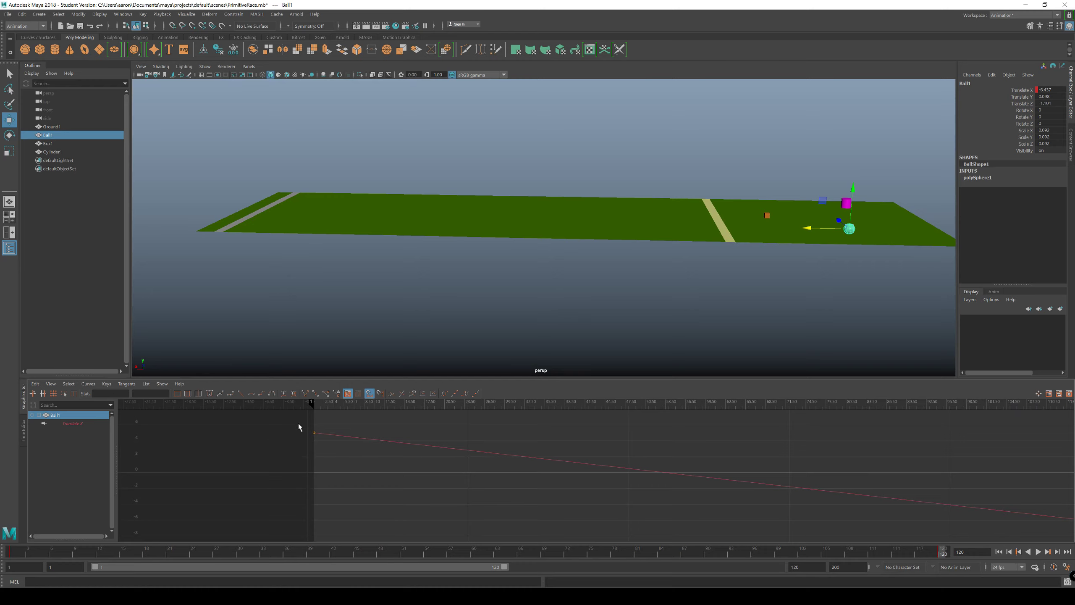
{"action": "middle_click_drag", "start_coordinate": [611, 434], "coordinate": [588, 434], "text": "alt"}
{"action": "left_click_drag", "start_coordinate": [307, 425], "coordinate": [278, 450]}
{"action": "right_click", "coordinate": [334, 426]}
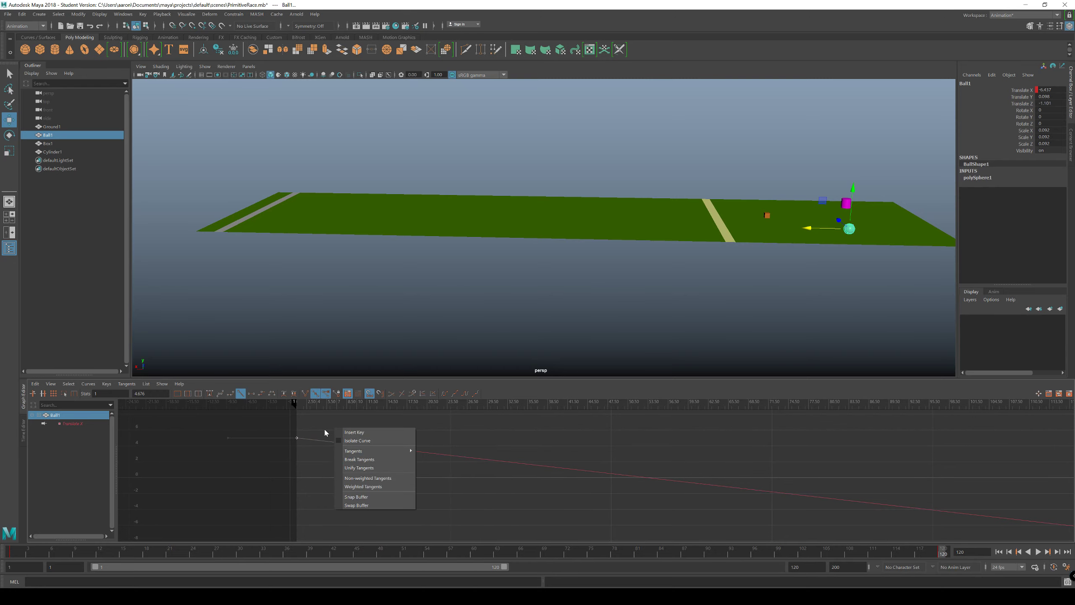
{"action": "left_click", "coordinate": [356, 459]}
{"action": "right_click", "coordinate": [333, 431]}
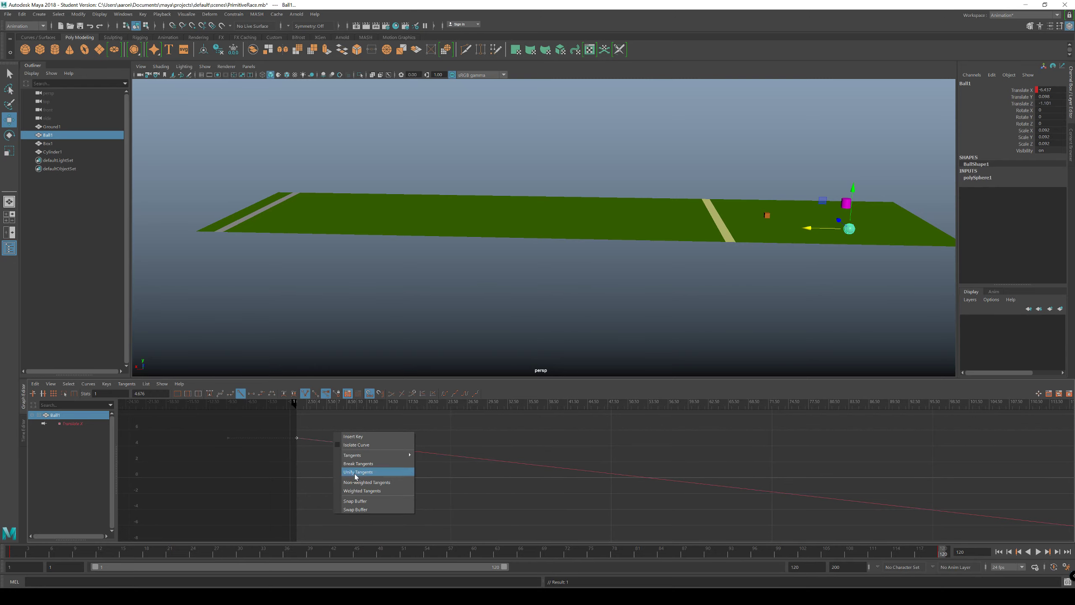
{"action": "left_click", "coordinate": [358, 491]}
{"action": "left_click_drag", "start_coordinate": [600, 442], "coordinate": [572, 437]}
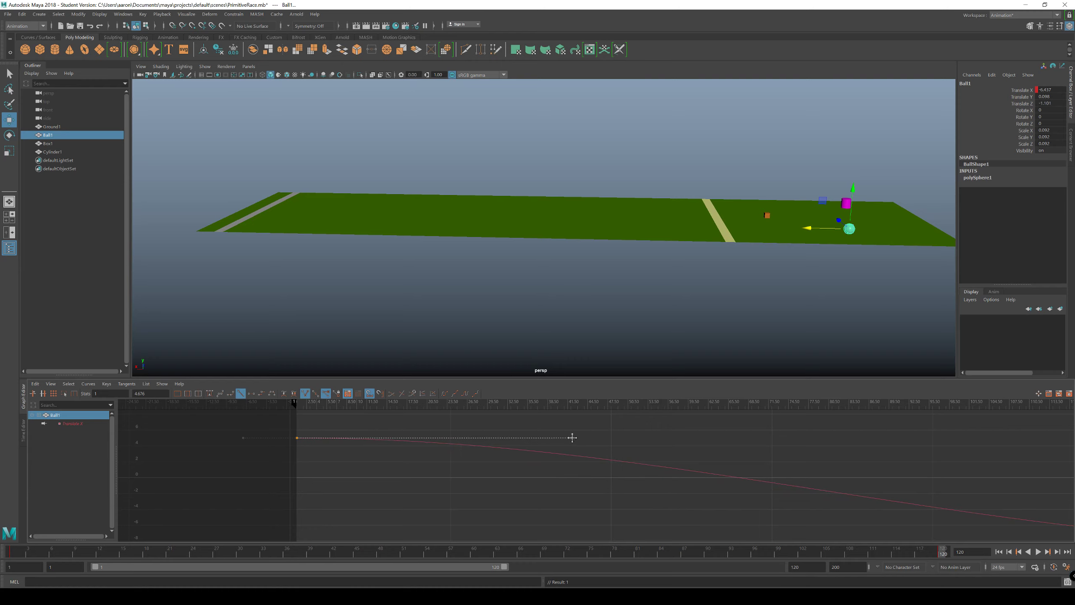
Step: Break and weight the tangents of Ball1's frame 120 key and lower its incoming handle to horizontal, ending around frame 80
{"action": "middle_click_drag", "start_coordinate": [702, 455], "coordinate": [251, 407], "text": "alt"}
{"action": "left_click_drag", "start_coordinate": [685, 453], "coordinate": [546, 484]}
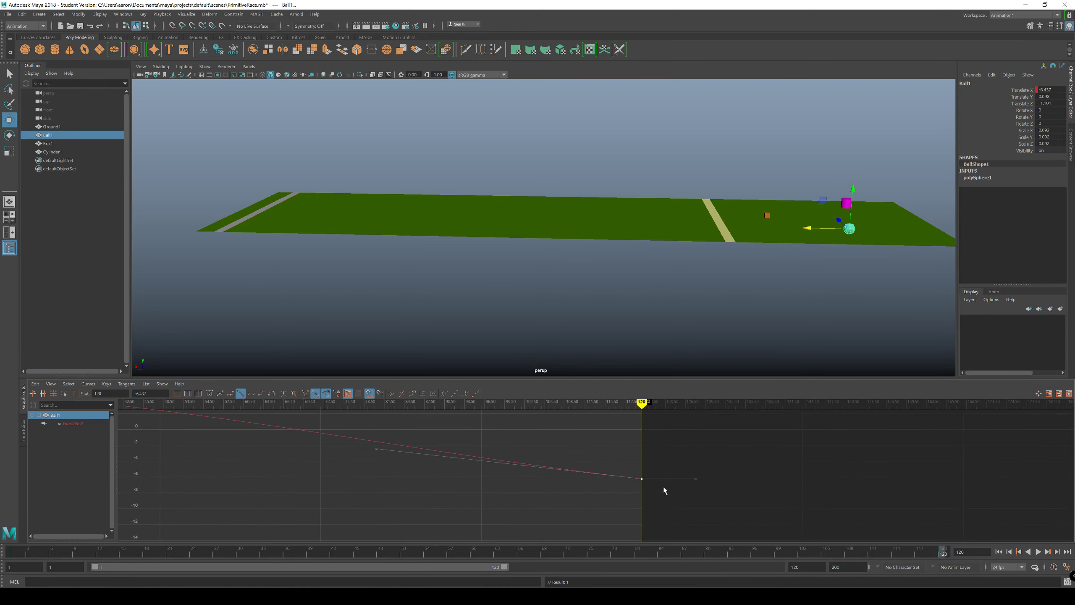
{"action": "right_click", "coordinate": [625, 482]}
{"action": "left_click", "coordinate": [640, 513]}
{"action": "right_click", "coordinate": [623, 490]}
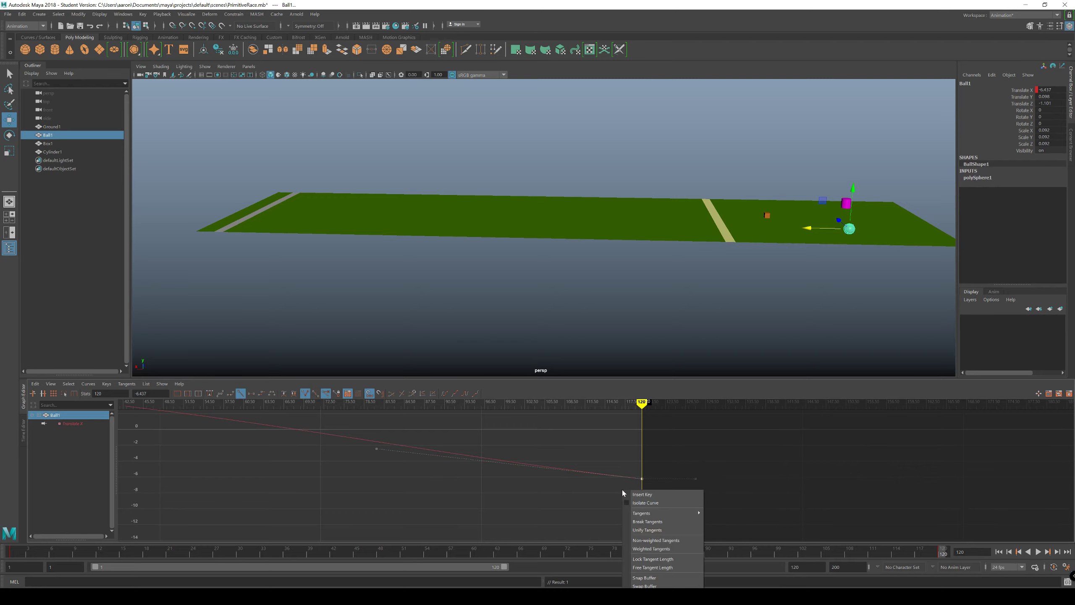
{"action": "left_click", "coordinate": [635, 547]}
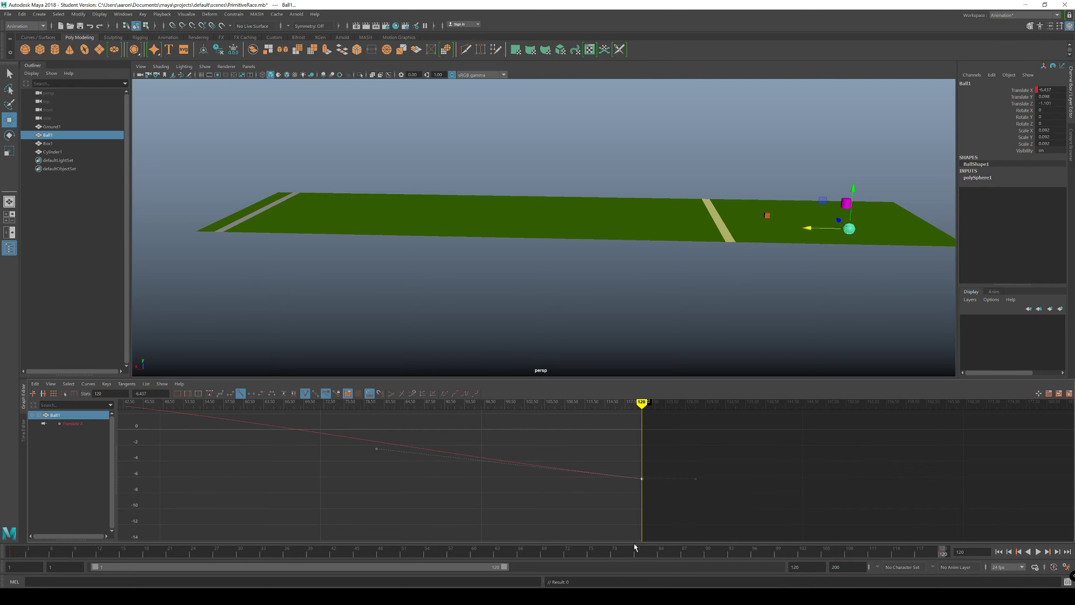
{"action": "left_click_drag", "start_coordinate": [321, 431], "coordinate": [387, 460]}
{"action": "middle_click_drag", "start_coordinate": [380, 454], "coordinate": [374, 478]}
Step: Deselect Ball1, play the race from frame 1 to 120, and scrub back to frame 119 to check the finish
{"action": "left_click", "coordinate": [999, 552]}
{"action": "left_click", "coordinate": [653, 348]}
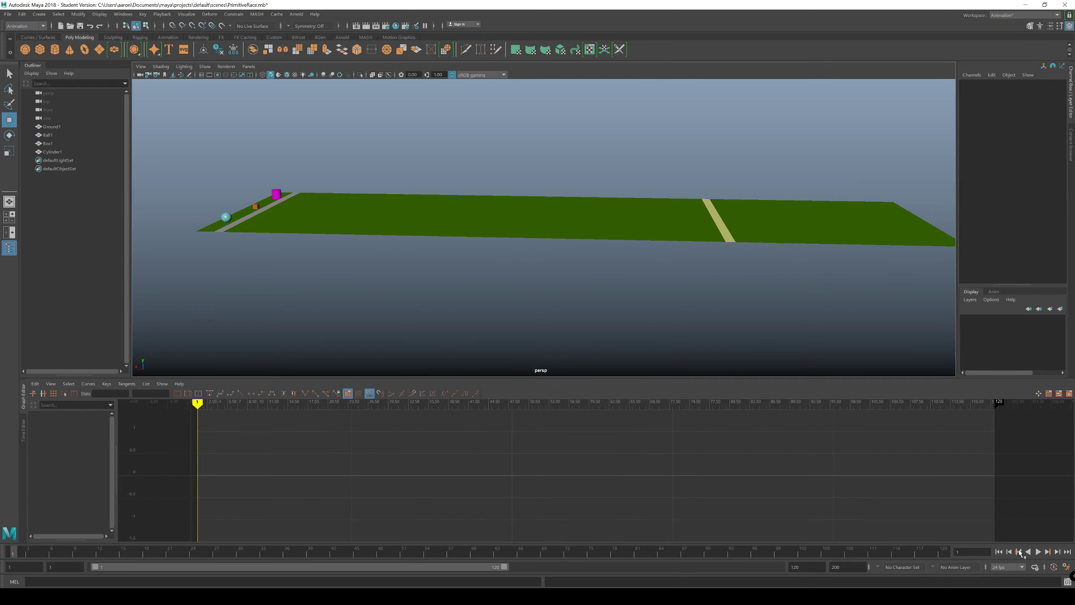
{"action": "left_click", "coordinate": [1038, 551]}
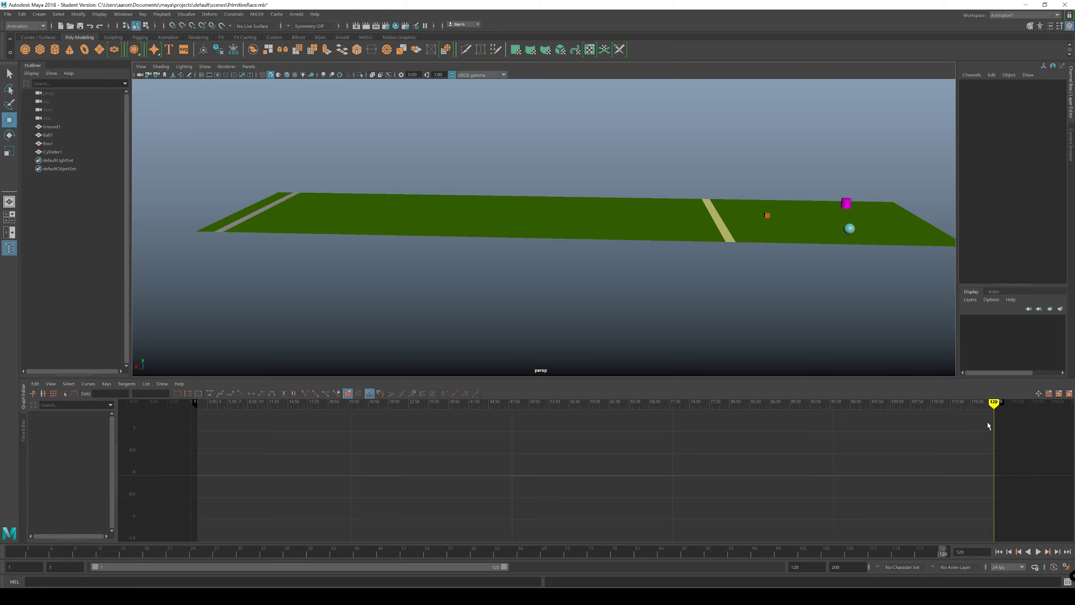
{"action": "mouse_move", "coordinate": [996, 405]}
{"action": "left_mouse_down"}
{"action": "mouse_move", "coordinate": [344, 414]}
{"action": "mouse_move", "coordinate": [801, 427]}
{"action": "mouse_move", "coordinate": [992, 454]}
{"action": "mouse_move", "coordinate": [606, 455]}
{"action": "mouse_move", "coordinate": [987, 457]}
{"action": "left_mouse_up"}
Step: Select Cylinder1 and make the tangents of its frame 1 Translate X key broken and weighted
{"action": "left_click", "coordinate": [841, 199]}
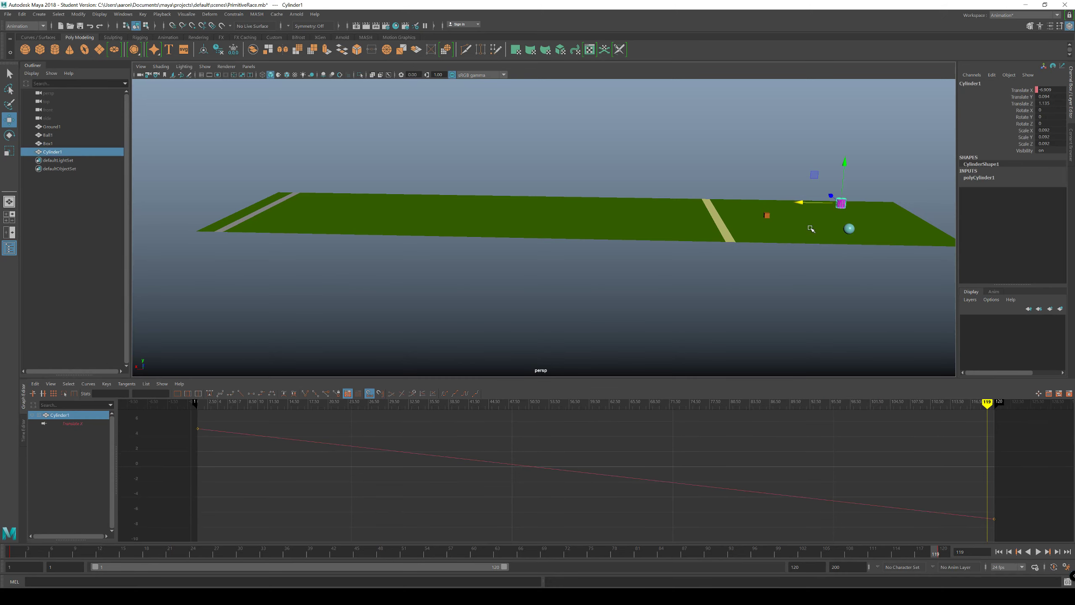
{"action": "middle_click_drag", "start_coordinate": [226, 456], "coordinate": [332, 462], "text": "alt"}
{"action": "left_click_drag", "start_coordinate": [289, 421], "coordinate": [356, 461]}
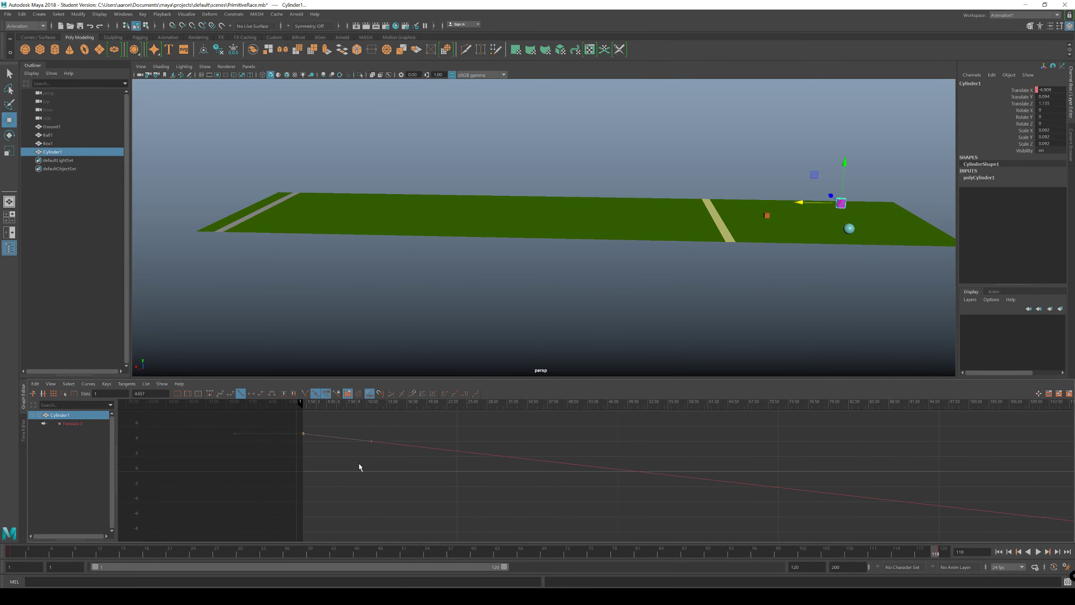
{"action": "right_click", "coordinate": [334, 445]}
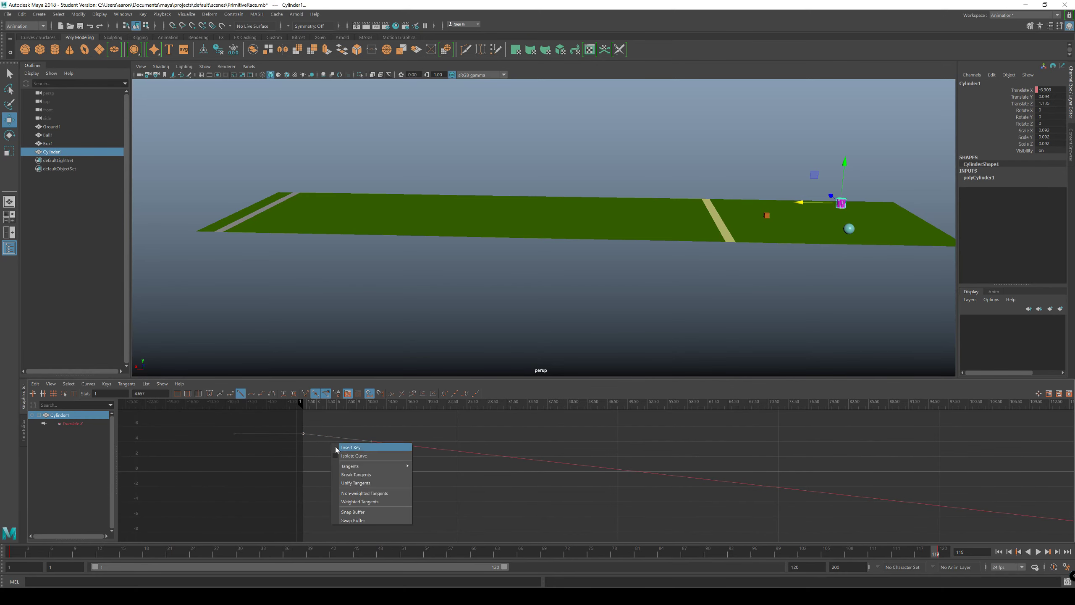
{"action": "left_click", "coordinate": [367, 493]}
{"action": "right_click", "coordinate": [343, 461]}
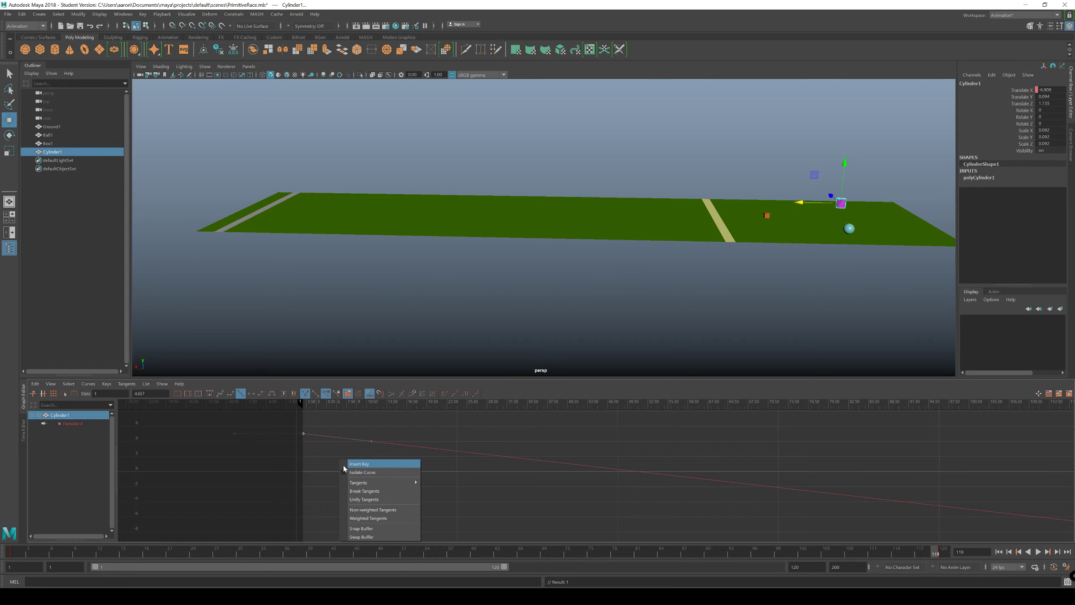
{"action": "left_click", "coordinate": [371, 516]}
Step: Make the tangents of Cylinder1's frame 120 Translate X key broken and weighted
{"action": "middle_click_drag", "start_coordinate": [556, 492], "coordinate": [220, 452], "text": "alt"}
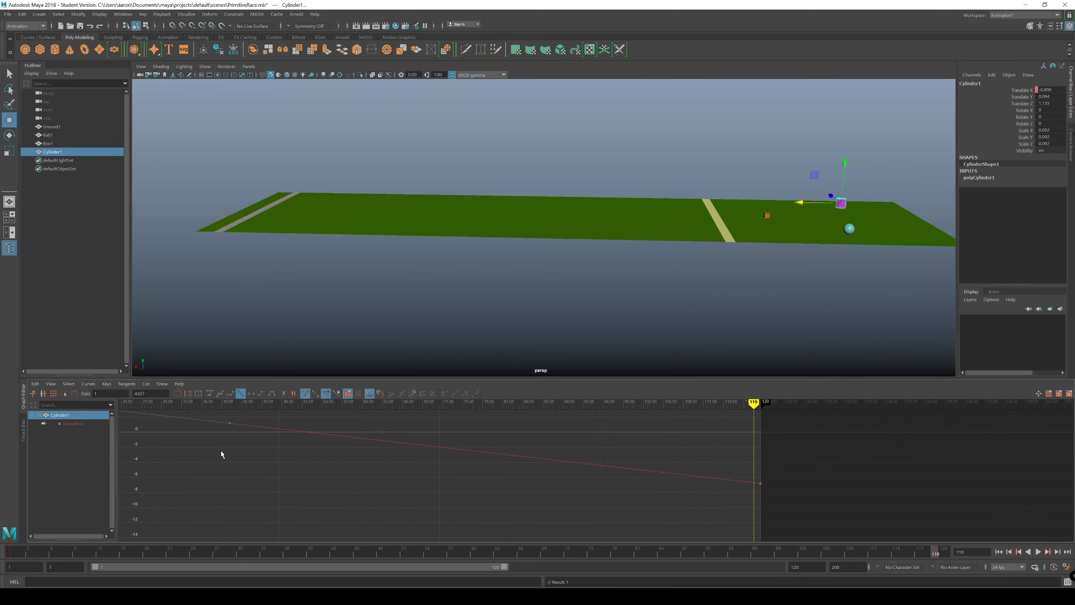
{"action": "left_click_drag", "start_coordinate": [698, 456], "coordinate": [788, 501]}
{"action": "right_click", "coordinate": [727, 506]}
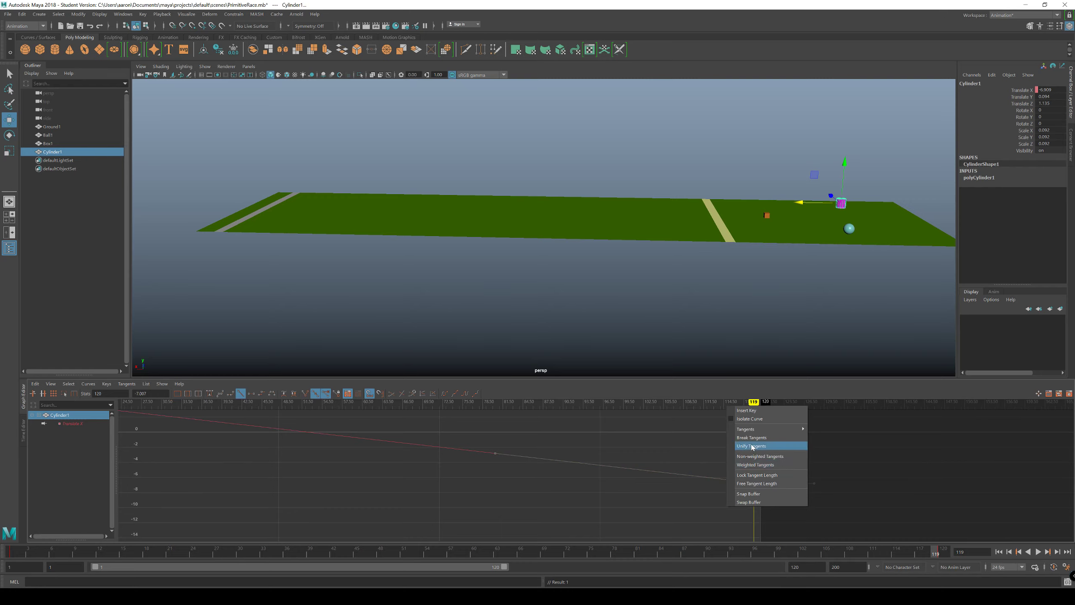
{"action": "left_click", "coordinate": [739, 444]}
{"action": "right_click", "coordinate": [721, 456]}
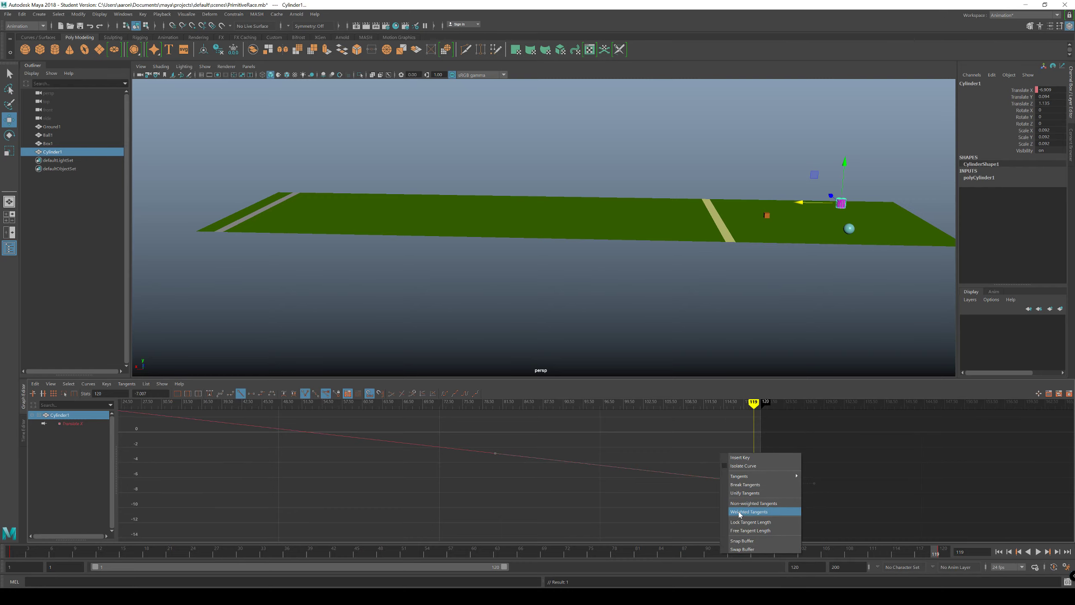
{"action": "left_click", "coordinate": [762, 511]}
Step: Raise the outgoing handle of Cylinder1's frame 1 key until nearly horizontal, ending around frame 34, for a slow start
{"action": "middle_click_drag", "start_coordinate": [527, 478], "coordinate": [891, 502], "text": "alt"}
{"action": "middle_click_drag", "start_coordinate": [525, 484], "coordinate": [713, 508], "text": "alt"}
{"action": "left_click_drag", "start_coordinate": [553, 435], "coordinate": [504, 466]}
{"action": "left_click_drag", "start_coordinate": [830, 461], "coordinate": [771, 489]}
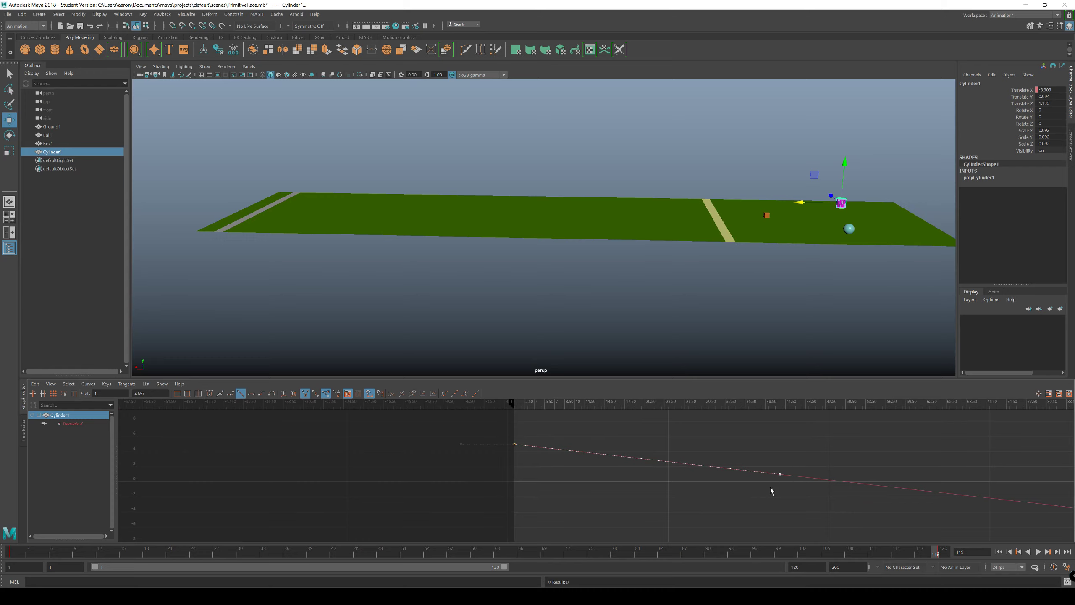
{"action": "middle_click_drag", "start_coordinate": [781, 478], "coordinate": [733, 447]}
Step: Lower the incoming handle of Cylinder1's frame 120 key until horizontal, ending around frame 87, for a slow finish
{"action": "middle_click_drag", "start_coordinate": [826, 444], "coordinate": [429, 439], "text": "alt"}
{"action": "middle_click_drag", "start_coordinate": [810, 473], "coordinate": [633, 434], "text": "alt"}
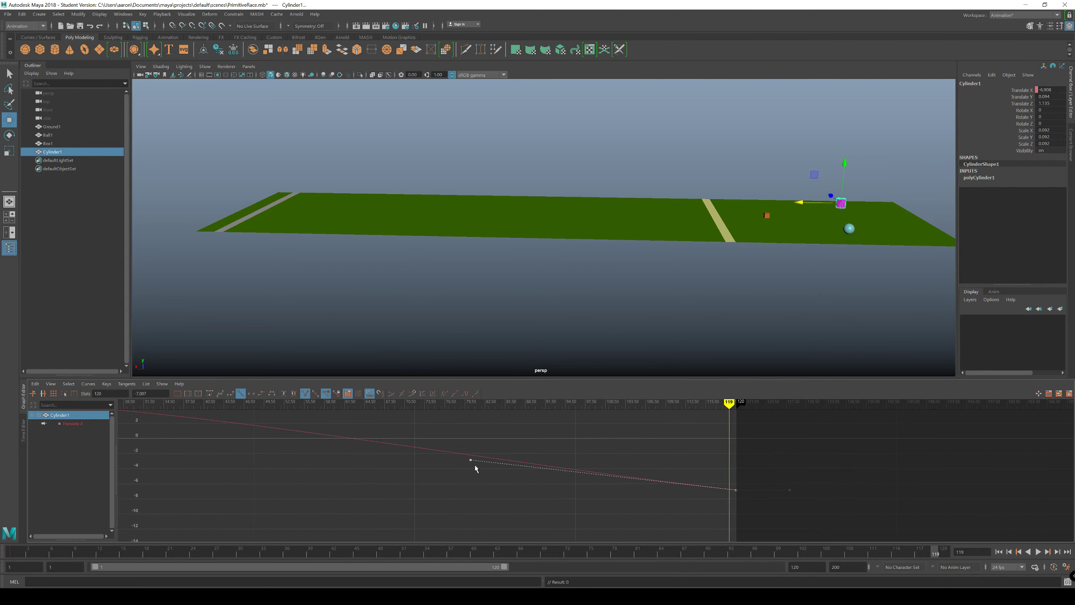
{"action": "middle_click_drag", "start_coordinate": [470, 466], "coordinate": [513, 489]}
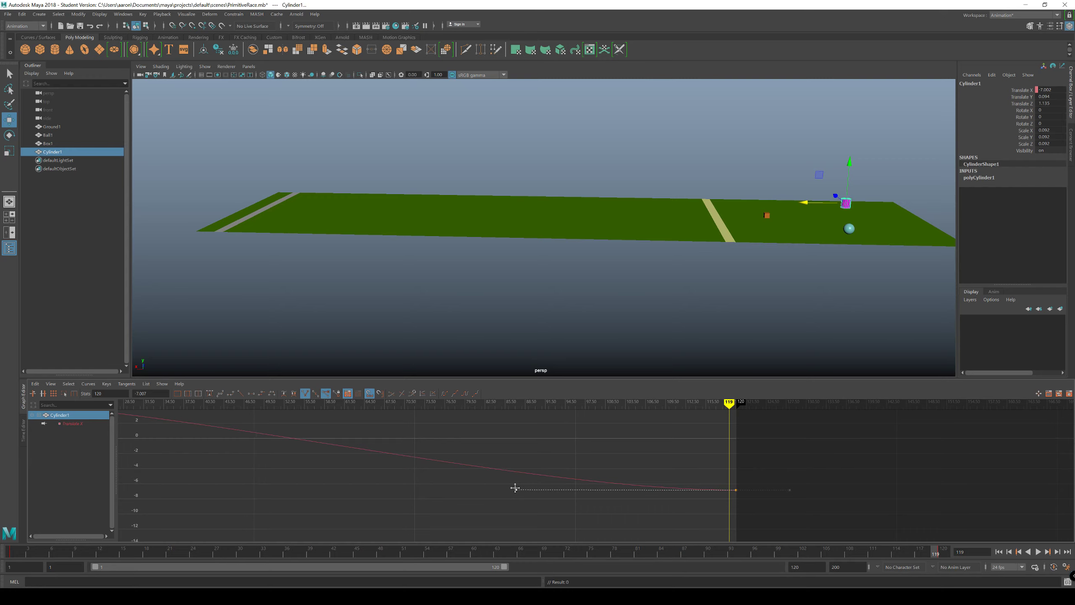
Step: Deselect Cylinder1, play the race from frame 1 past the finish line, and return to frame 1
{"action": "left_click", "coordinate": [999, 552]}
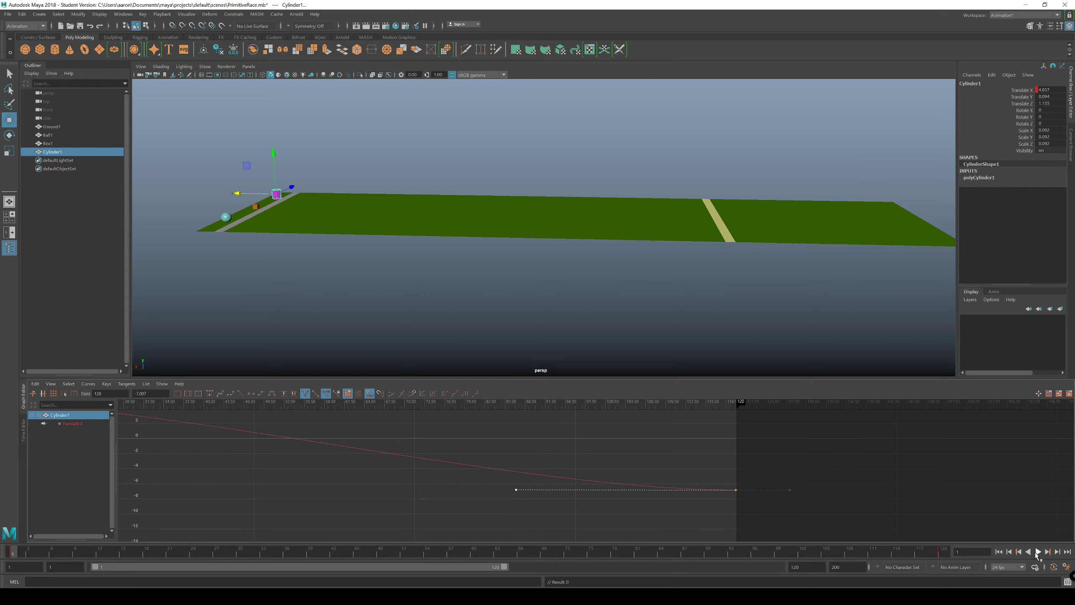
{"action": "left_click", "coordinate": [396, 271]}
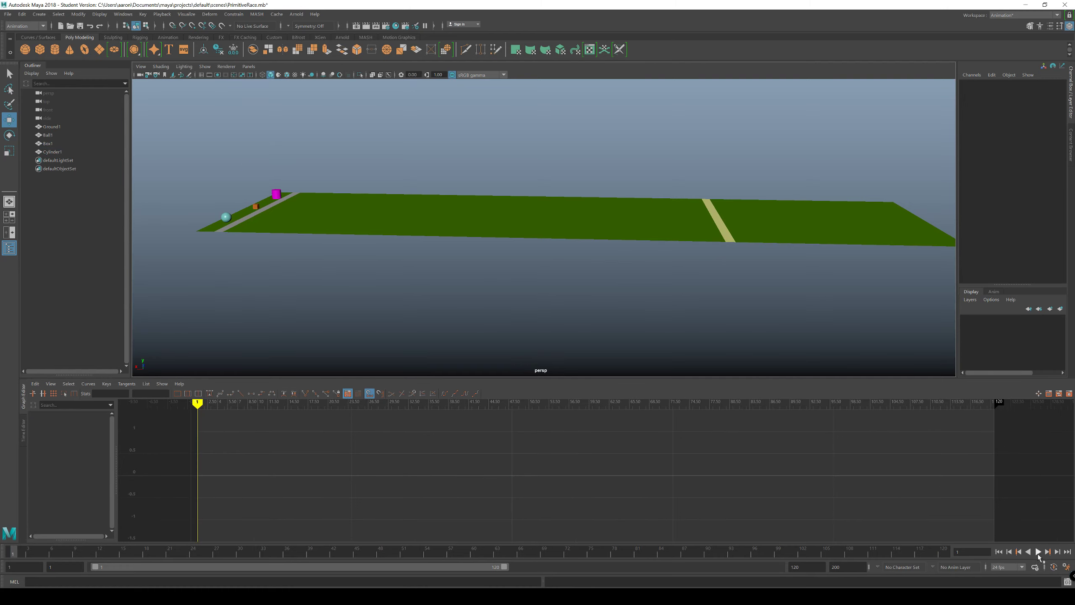
{"action": "left_click", "coordinate": [1037, 552]}
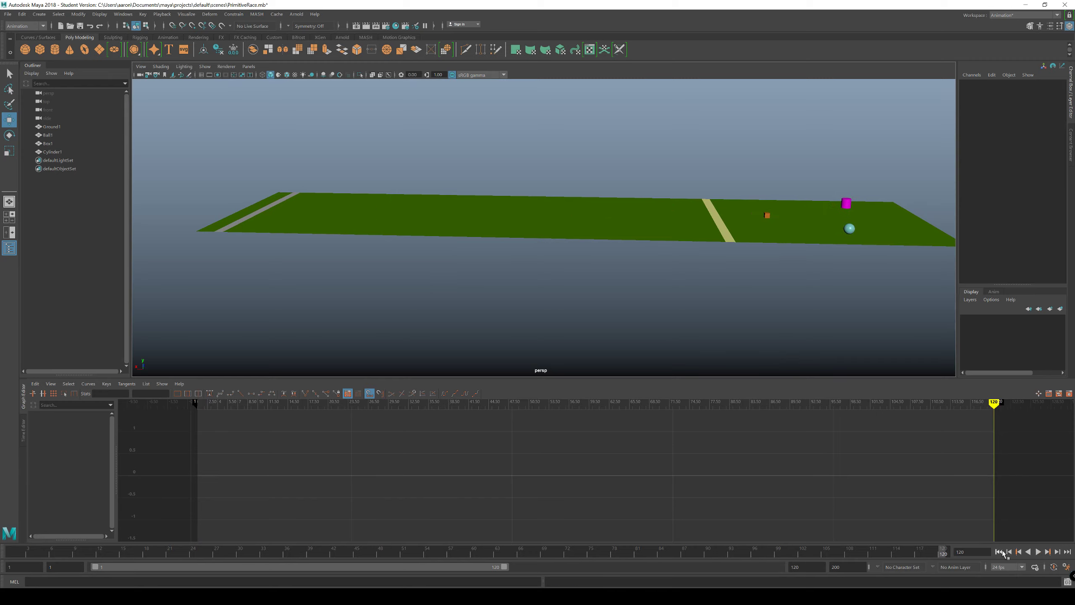
{"action": "left_click", "coordinate": [1000, 552]}
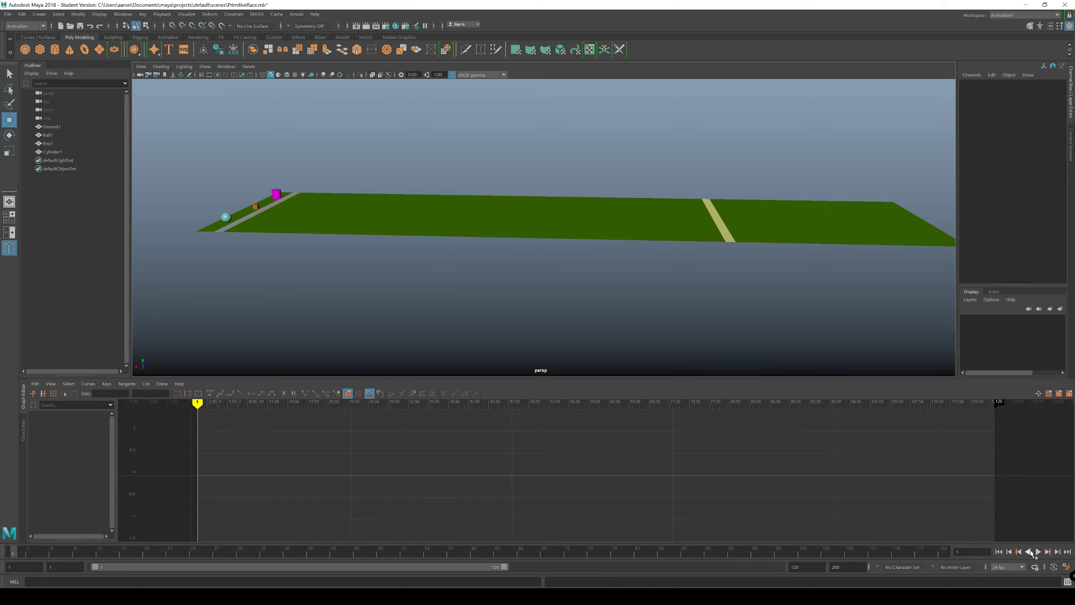
Step: Play the race twice from frame 1 through frame 120 to check all three racers
{"action": "left_click", "coordinate": [1037, 552]}
{"action": "mouse_move", "coordinate": [758, 314]}
{"action": "left_mouse_down", "text": "alt"}
{"action": "mouse_move", "coordinate": [744, 315]}
{"action": "mouse_move", "coordinate": [752, 332]}
{"action": "left_mouse_up", "text": "alt"}
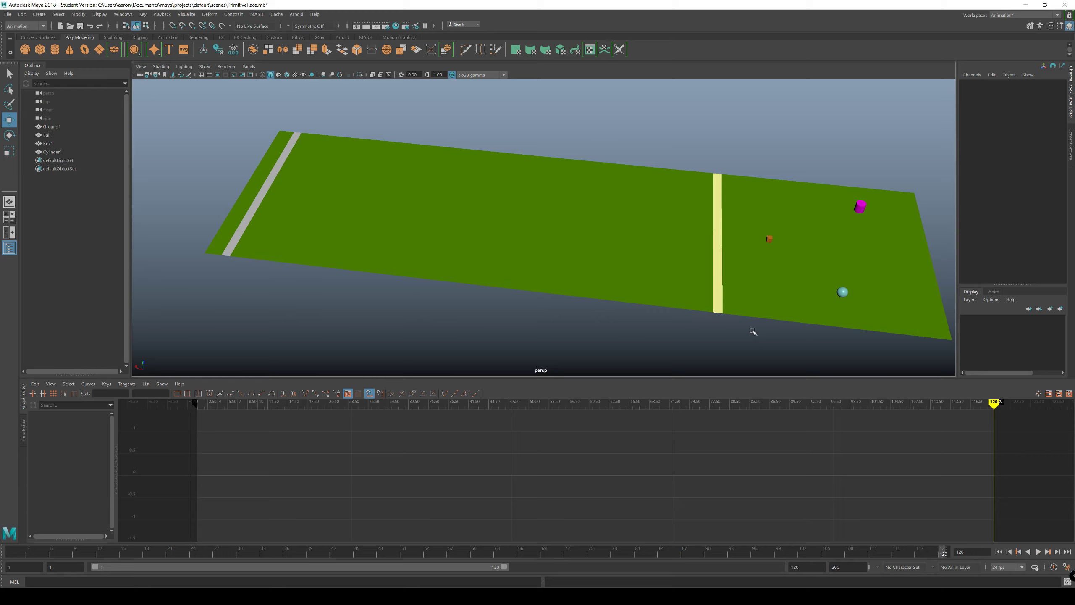
{"action": "left_click_drag", "start_coordinate": [751, 332], "coordinate": [728, 327], "text": "alt"}
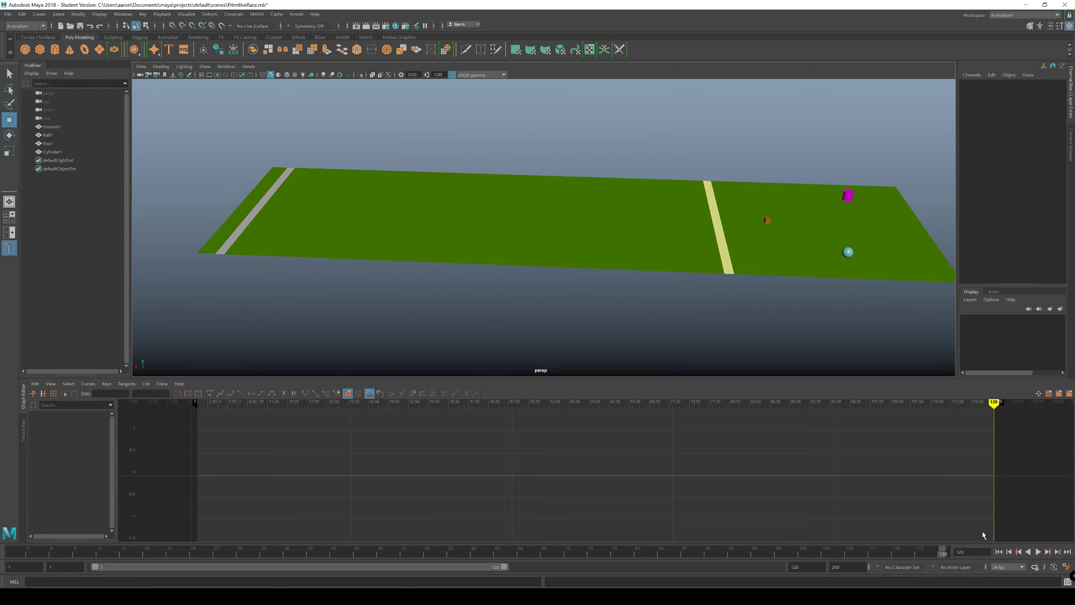
{"action": "left_click", "coordinate": [1000, 552]}
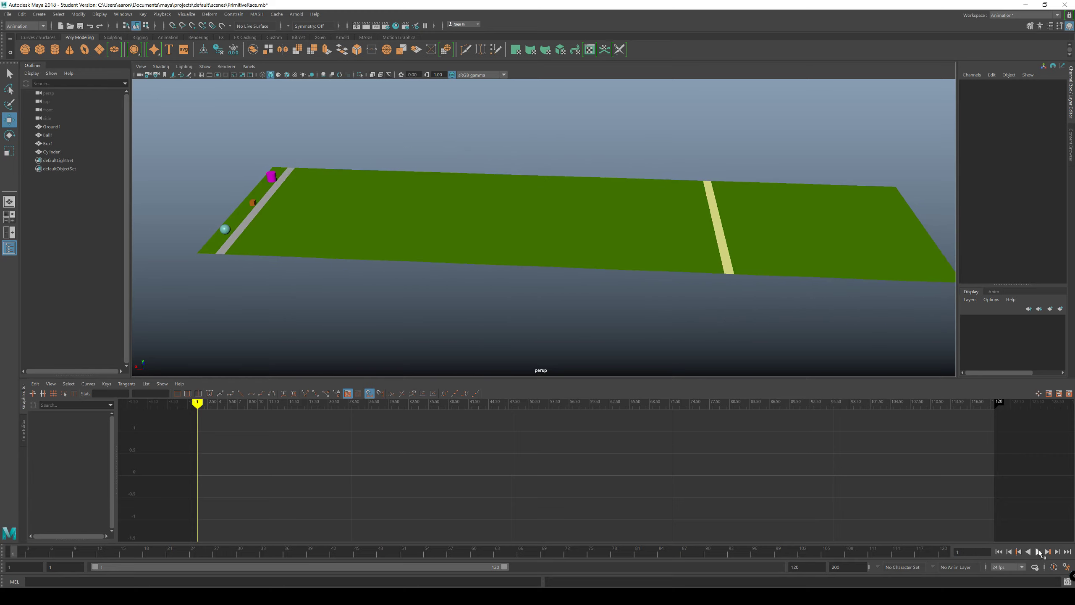
{"action": "left_click", "coordinate": [1039, 551]}
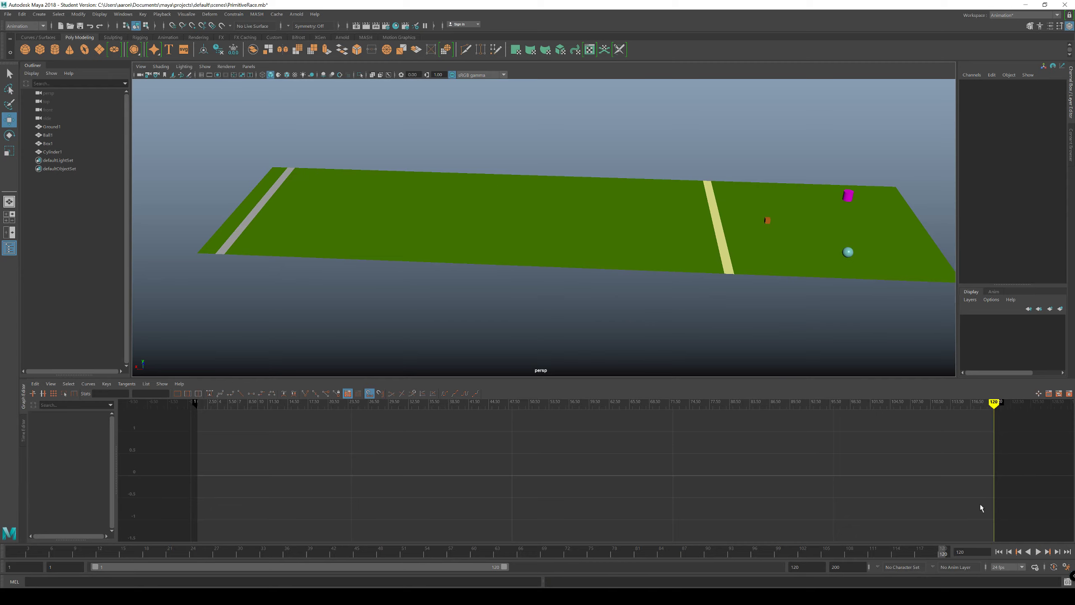
Step: Pull the incoming handle of Box1's frame 120 Translate X key to around frame 60, slightly below the key
{"action": "left_click", "coordinate": [848, 253]}
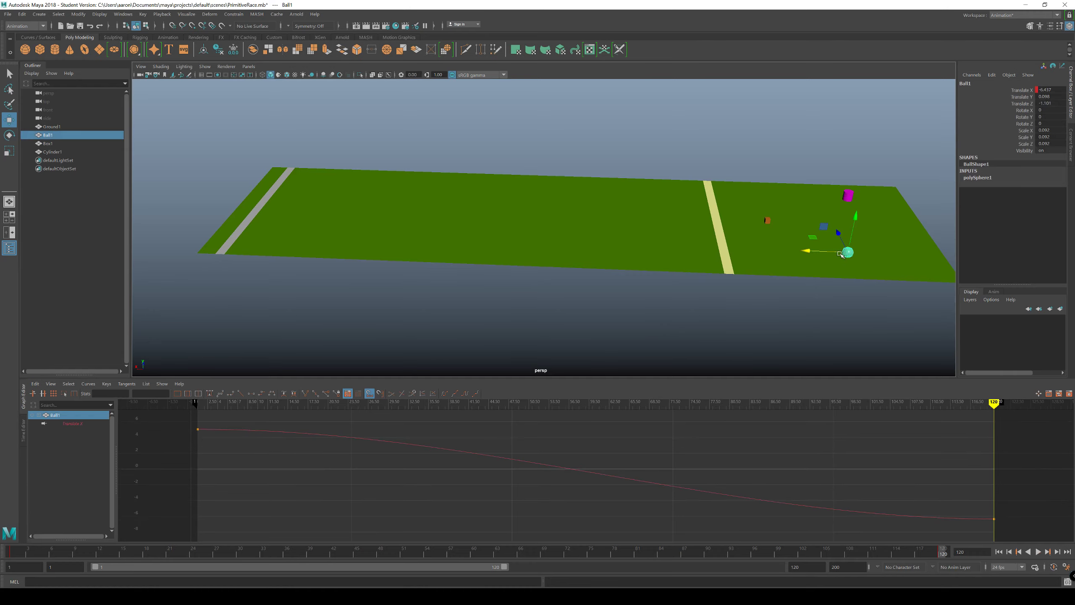
{"action": "left_click", "coordinate": [767, 220]}
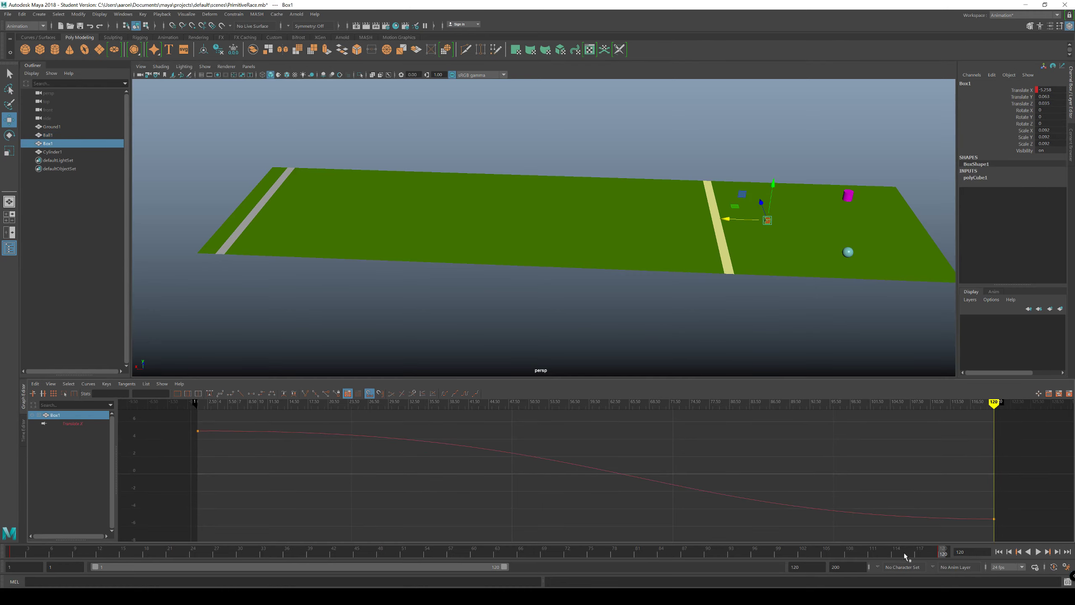
{"action": "left_click_drag", "start_coordinate": [945, 556], "coordinate": [687, 486]}
{"action": "middle_click_drag", "start_coordinate": [782, 358], "coordinate": [615, 314], "text": "alt"}
{"action": "left_click_drag", "start_coordinate": [927, 527], "coordinate": [996, 492]}
{"action": "left_click_drag", "start_coordinate": [625, 503], "coordinate": [591, 523]}
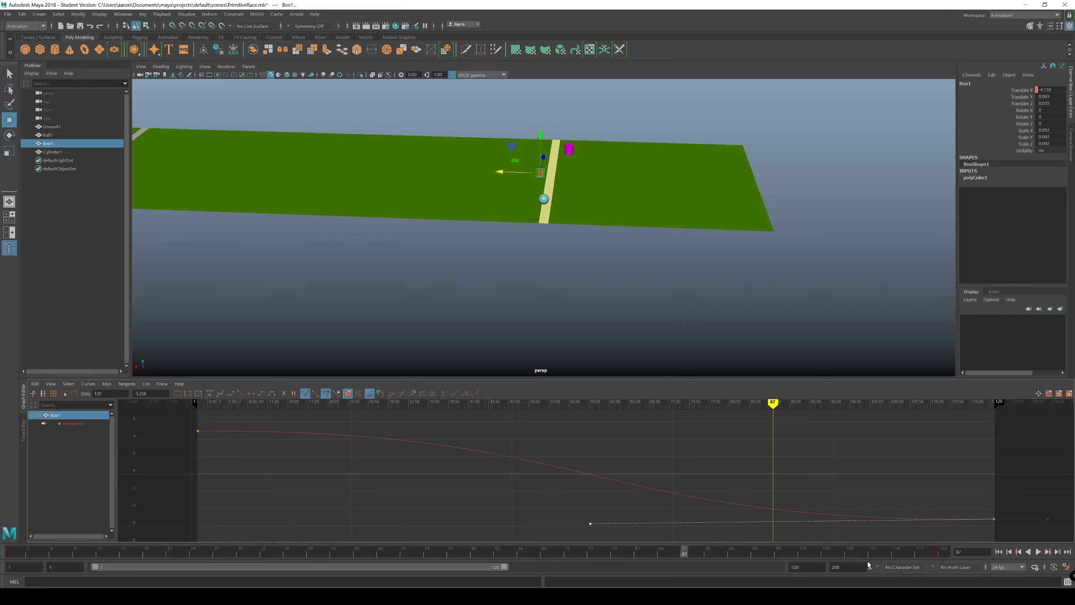
Step: Examine Box1's motion beyond the finish line close up by scrubbing and playing the frames from 87 to 119
{"action": "left_click_drag", "start_coordinate": [686, 555], "coordinate": [849, 567]}
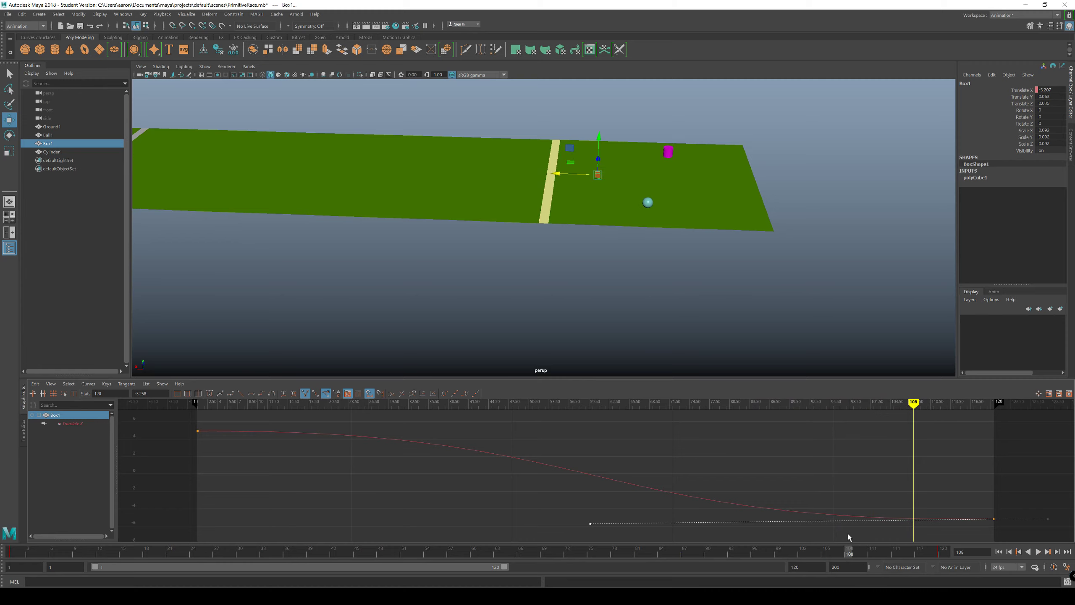
{"action": "left_click_drag", "start_coordinate": [851, 553], "coordinate": [934, 550]}
{"action": "right_click_drag", "start_coordinate": [582, 208], "coordinate": [664, 207], "text": "alt"}
{"action": "middle_click_drag", "start_coordinate": [656, 210], "coordinate": [538, 292], "text": "alt"}
{"action": "right_click_drag", "start_coordinate": [538, 292], "coordinate": [769, 499], "text": "alt"}
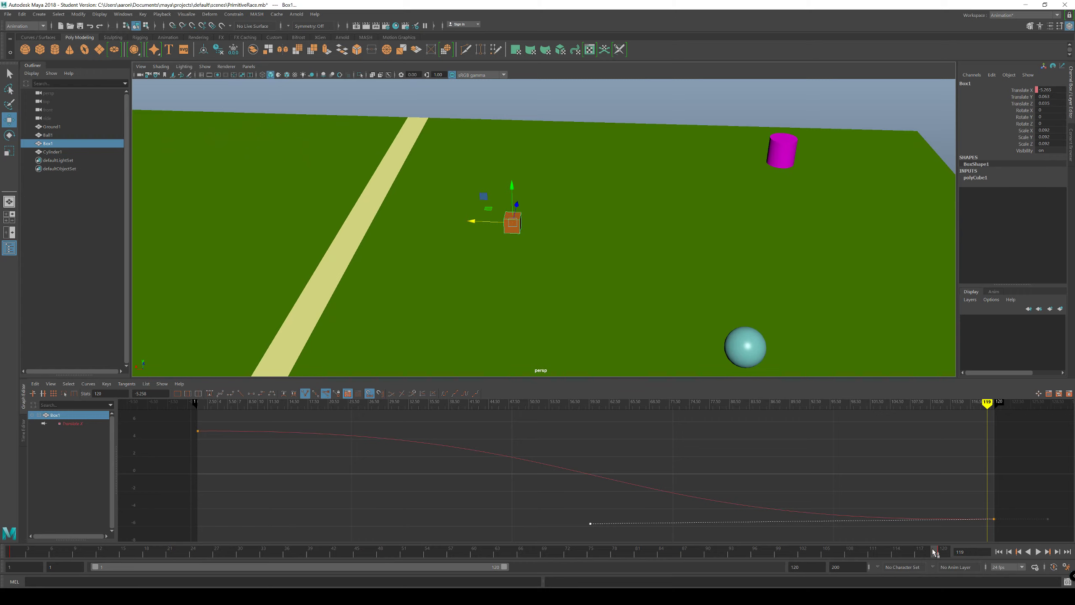
{"action": "key", "text": "alt+v"}
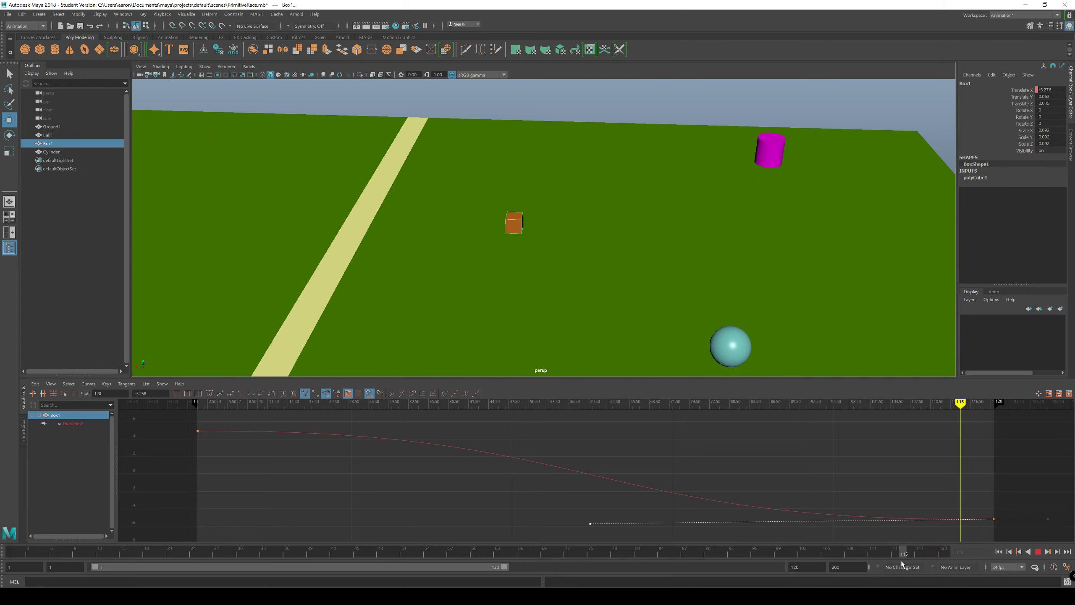
{"action": "left_click_drag", "start_coordinate": [926, 565], "coordinate": [926, 565]}
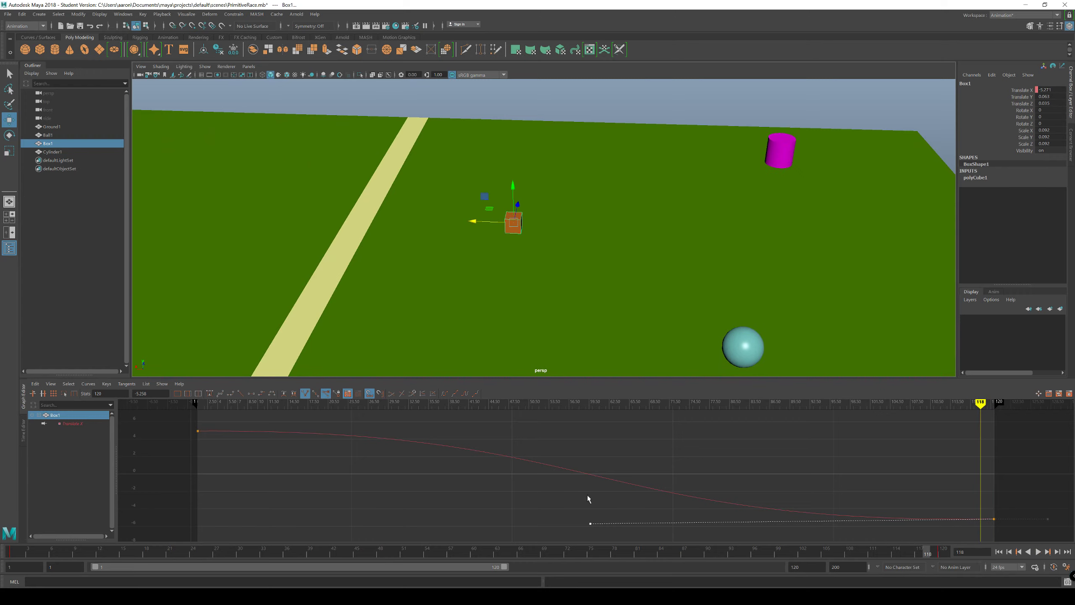
Step: Examine the end of Box1's Translate X curve in the Graph Editor while scrubbing between frames 116 and 120
{"action": "middle_click_drag", "start_coordinate": [679, 480], "coordinate": [467, 406], "text": "alt"}
{"action": "right_click_drag", "start_coordinate": [467, 406], "coordinate": [747, 430], "text": "alt"}
{"action": "middle_click_drag", "start_coordinate": [747, 429], "coordinate": [433, 535], "text": "alt"}
{"action": "scroll", "coordinate": [761, 469], "scroll_direction": "up", "scroll_amount": 2}
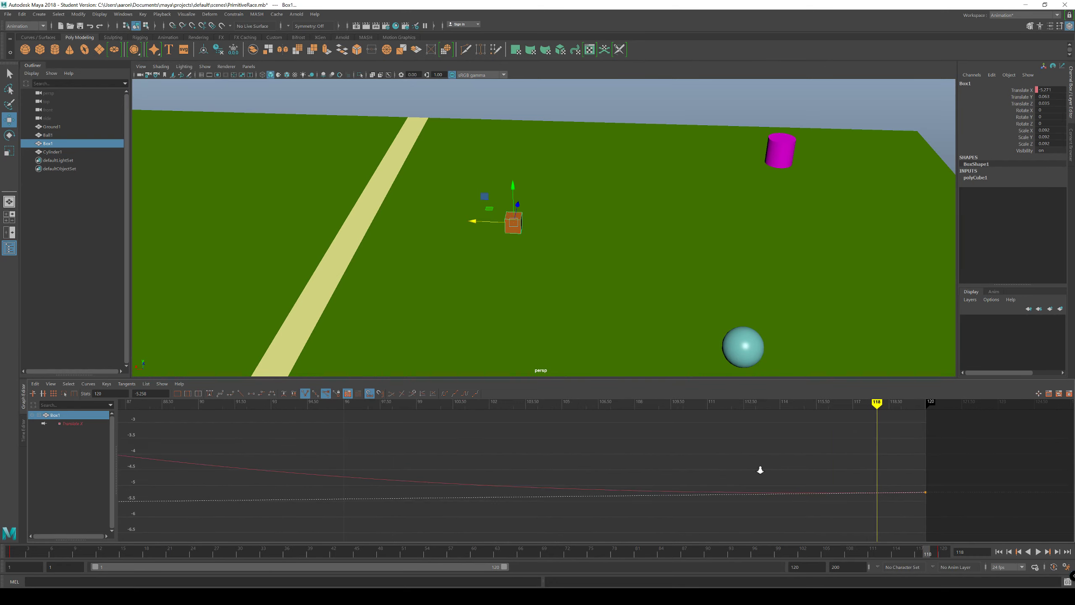
{"action": "middle_click_drag", "start_coordinate": [776, 472], "coordinate": [621, 476], "text": "alt"}
{"action": "scroll", "coordinate": [641, 438], "scroll_direction": "up", "scroll_amount": 5}
{"action": "scroll", "coordinate": [643, 438], "scroll_direction": "down", "scroll_amount": 5}
{"action": "scroll", "coordinate": [624, 475], "scroll_direction": "up", "scroll_amount": 6}
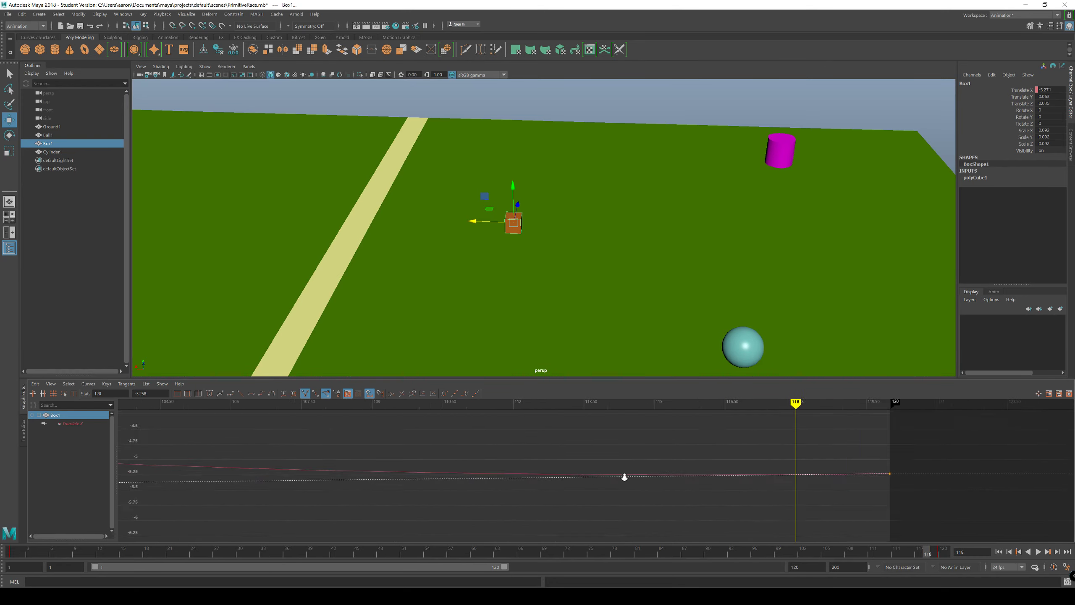
{"action": "middle_click_drag", "start_coordinate": [791, 467], "coordinate": [600, 454], "text": "alt"}
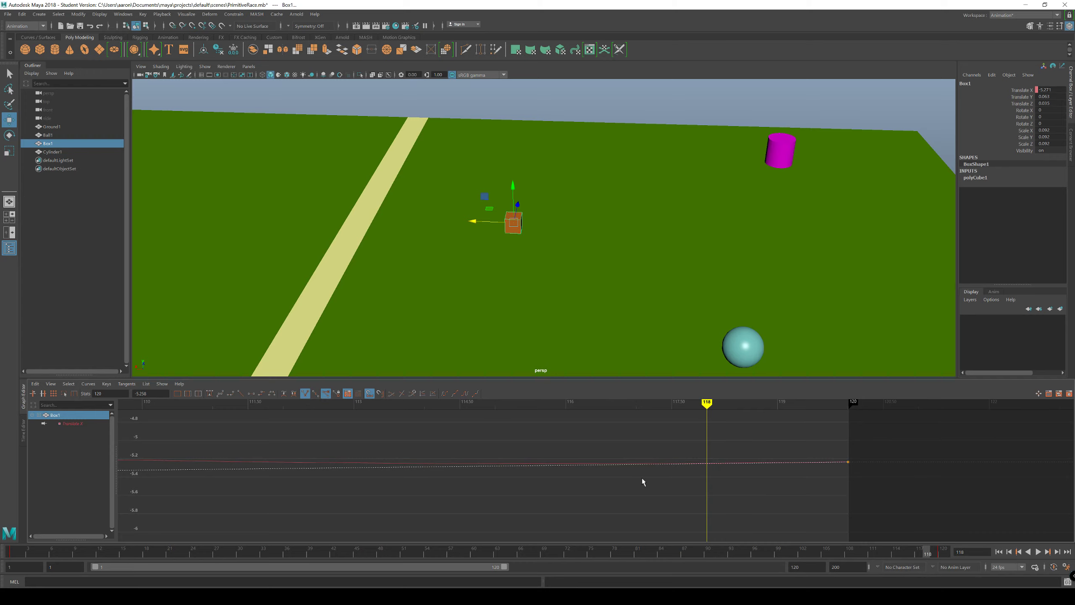
{"action": "left_click_drag", "start_coordinate": [926, 553], "coordinate": [913, 558]}
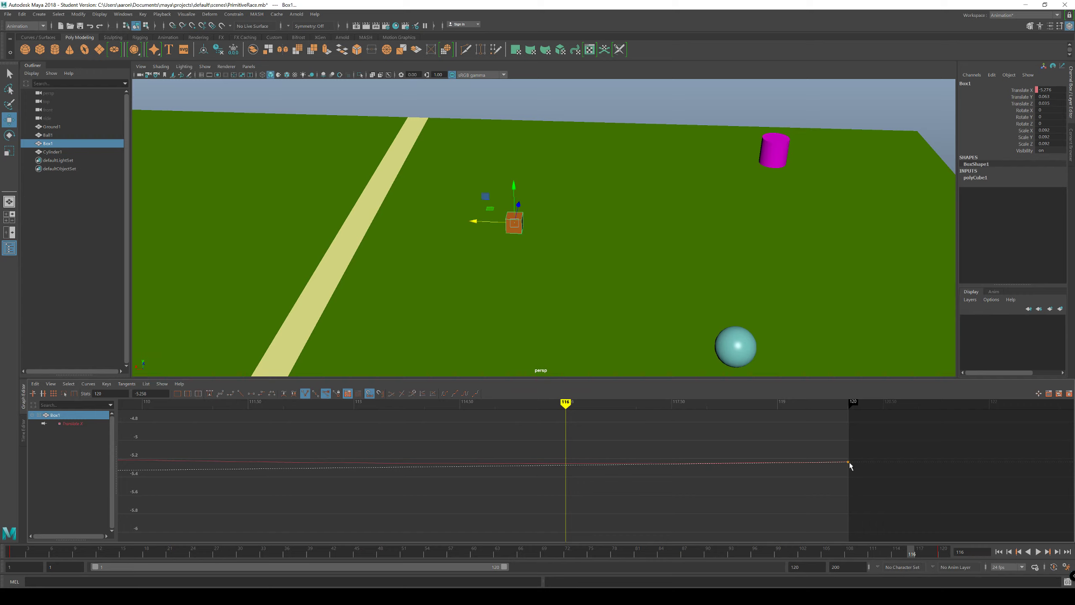
{"action": "mouse_move", "coordinate": [913, 555]}
{"action": "left_mouse_down"}
{"action": "mouse_move", "coordinate": [943, 554]}
{"action": "mouse_move", "coordinate": [889, 553]}
{"action": "mouse_move", "coordinate": [927, 554]}
{"action": "left_mouse_up"}
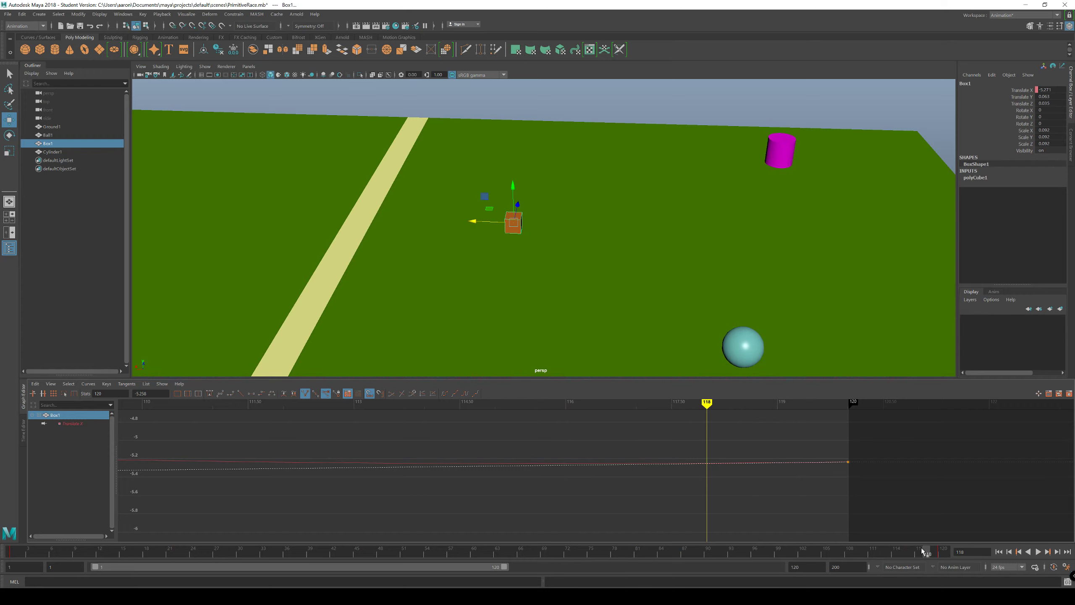
{"action": "left_click_drag", "start_coordinate": [923, 551], "coordinate": [960, 563]}
Step: Try lowering Box1's frame 120 Translate X key to -5.343, play it back, and undo the edit
{"action": "left_click_drag", "start_coordinate": [840, 472], "coordinate": [841, 472]}
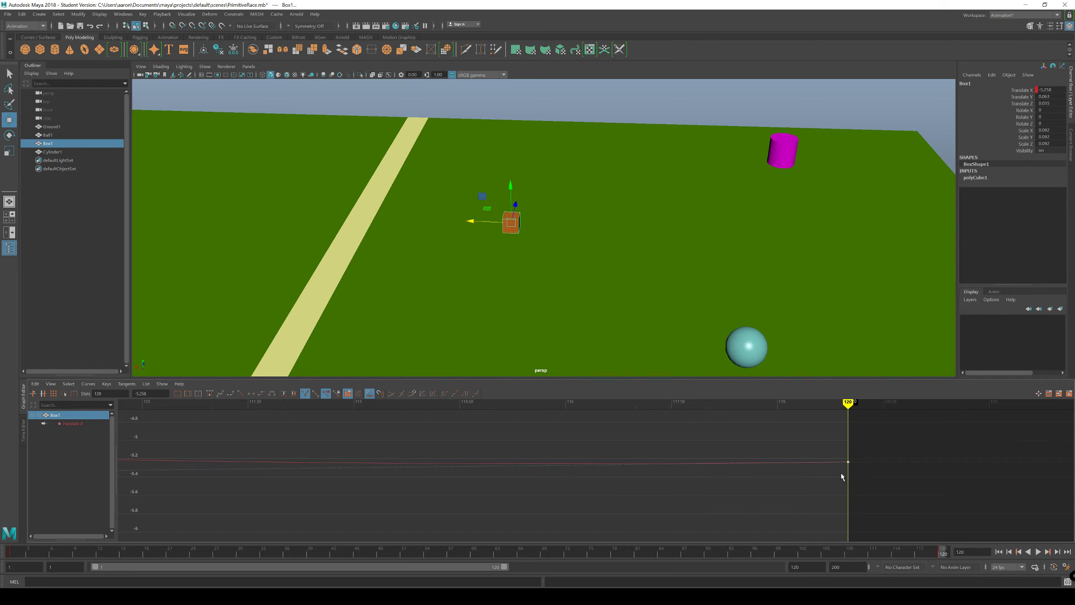
{"action": "middle_click_drag", "start_coordinate": [846, 458], "coordinate": [849, 465]}
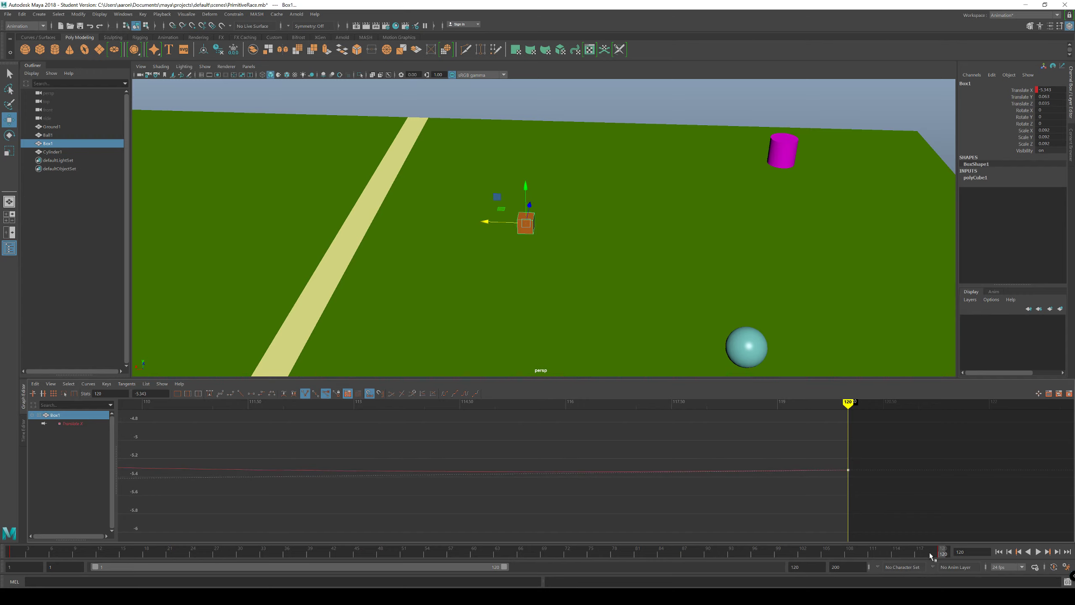
{"action": "key", "text": "alt+v"}
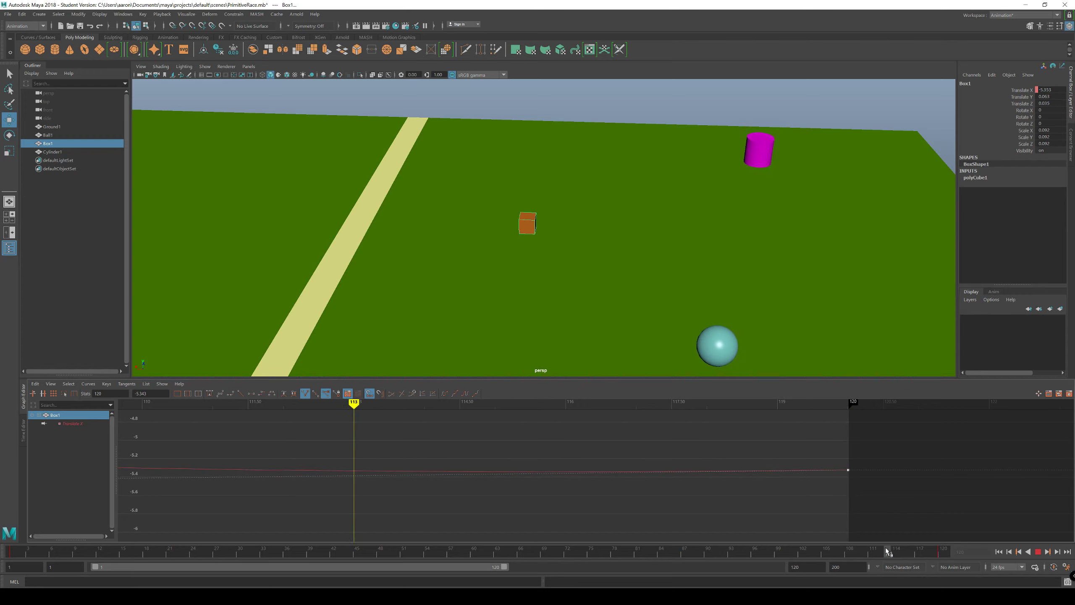
{"action": "key", "text": "alt+v"}
{"action": "key", "text": "ctrl+z"}
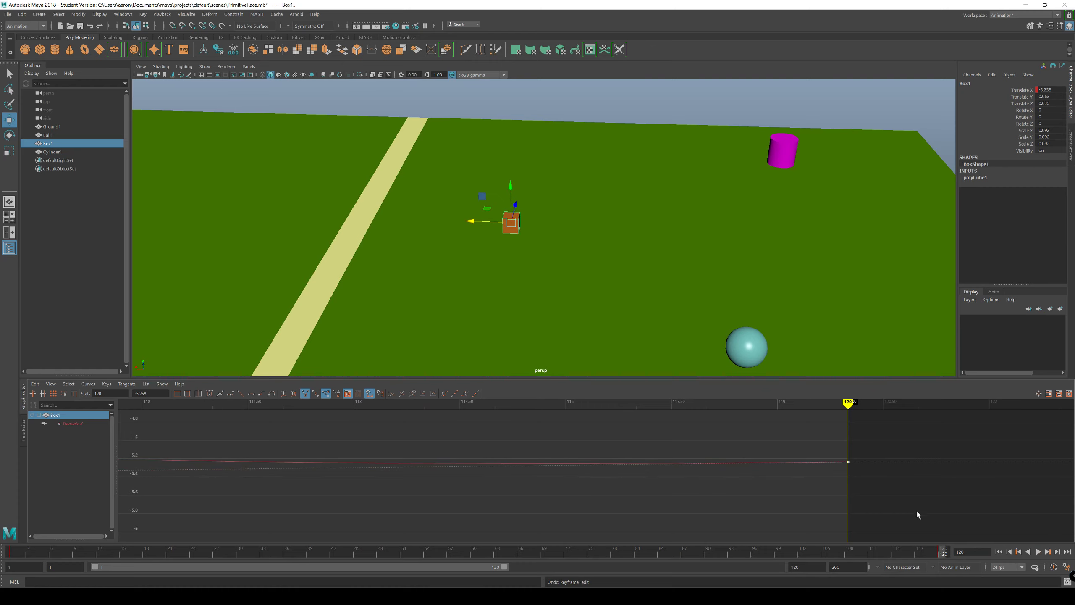
Step: Raise the incoming handle of Box1's frame 120 key until horizontal, ending around frame 59, and play back the finish
{"action": "middle_click_drag", "start_coordinate": [661, 465], "coordinate": [769, 459], "text": "alt"}
{"action": "scroll", "coordinate": [744, 465], "scroll_direction": "down", "scroll_amount": 7}
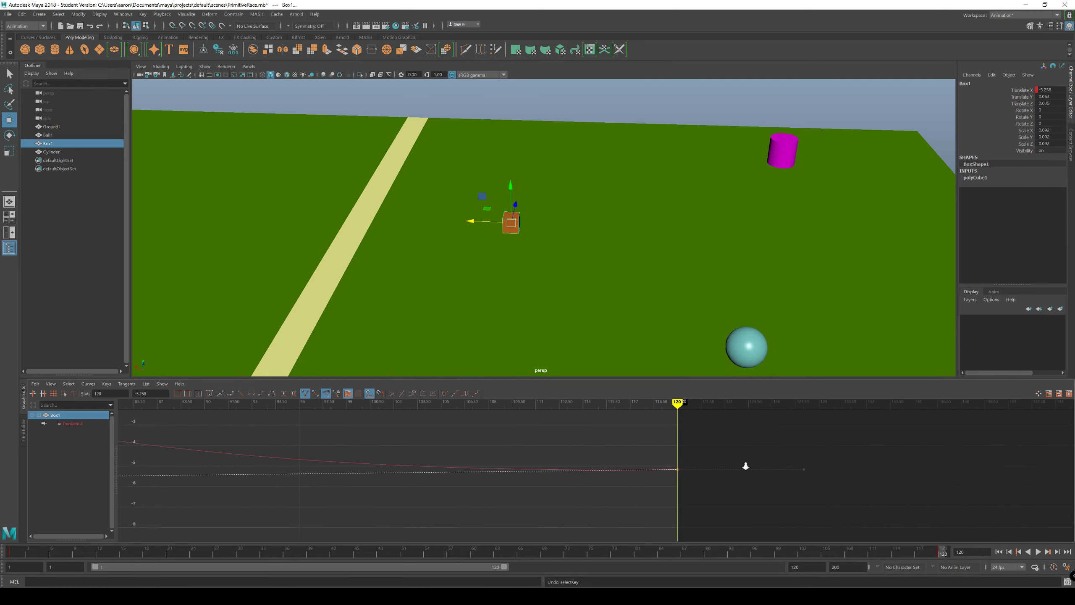
{"action": "middle_click_drag", "start_coordinate": [581, 463], "coordinate": [750, 451], "text": "alt"}
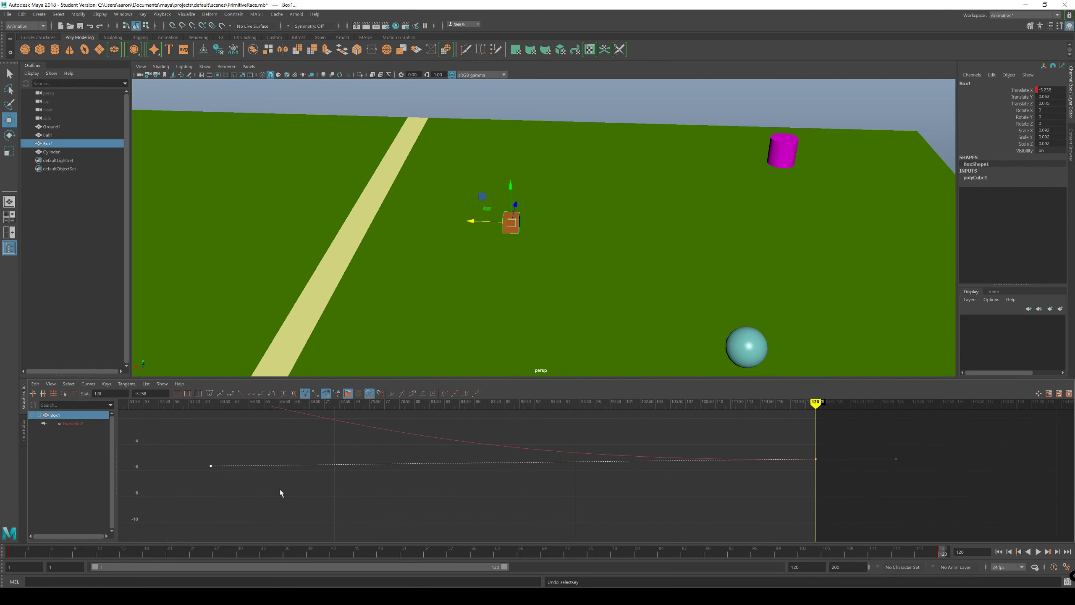
{"action": "left_click_drag", "start_coordinate": [210, 466], "coordinate": [215, 463]}
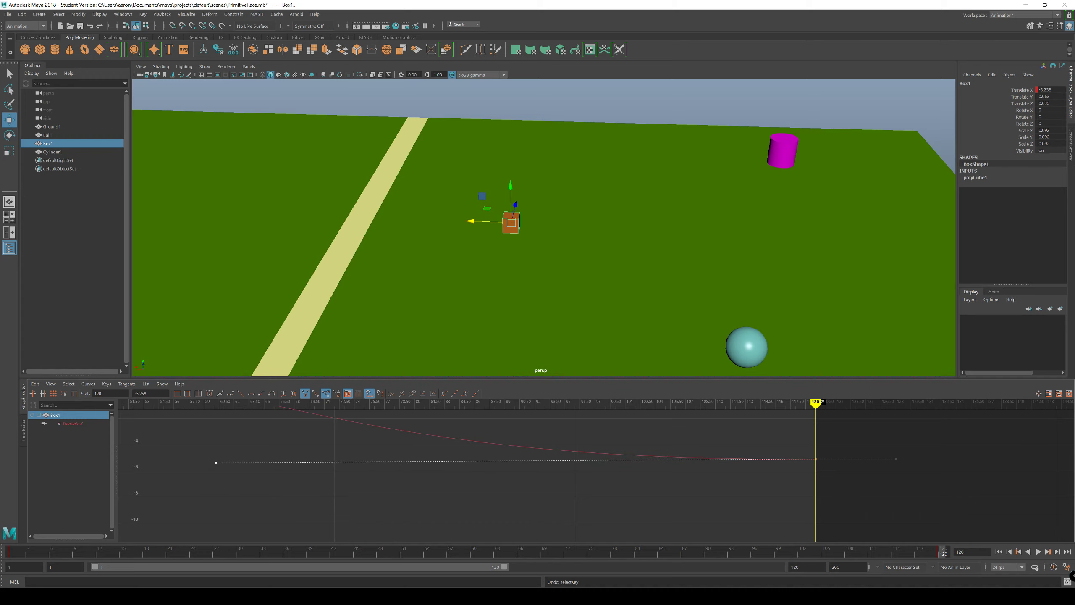
{"action": "mouse_move", "coordinate": [943, 556]}
{"action": "left_mouse_down"}
{"action": "mouse_move", "coordinate": [540, 548]}
{"action": "mouse_move", "coordinate": [944, 563]}
{"action": "left_mouse_up"}
{"action": "left_click_drag", "start_coordinate": [218, 462], "coordinate": [222, 458]}
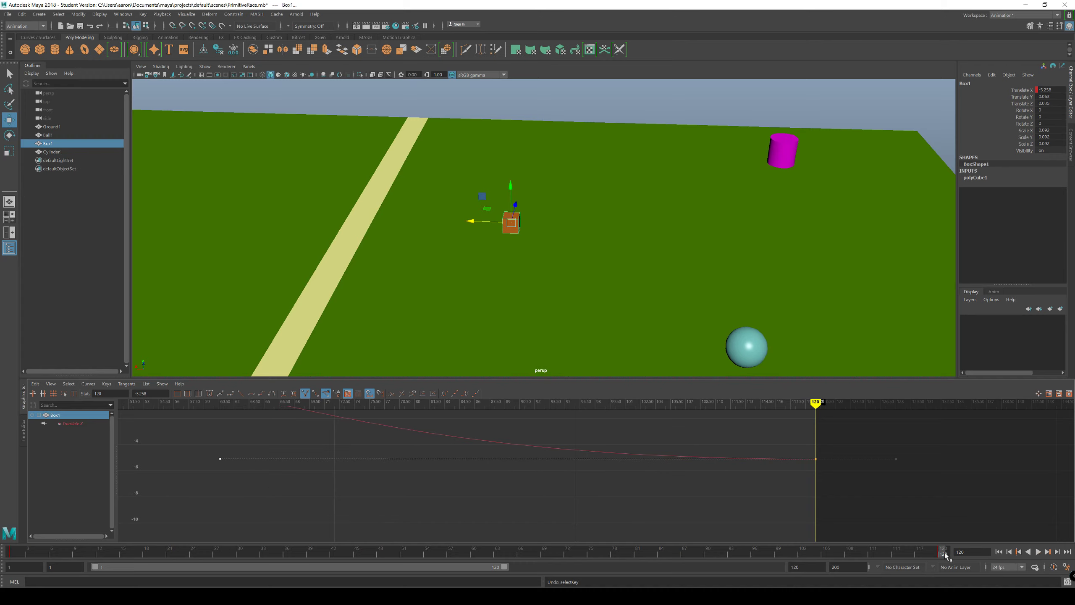
{"action": "key", "text": "alt+v"}
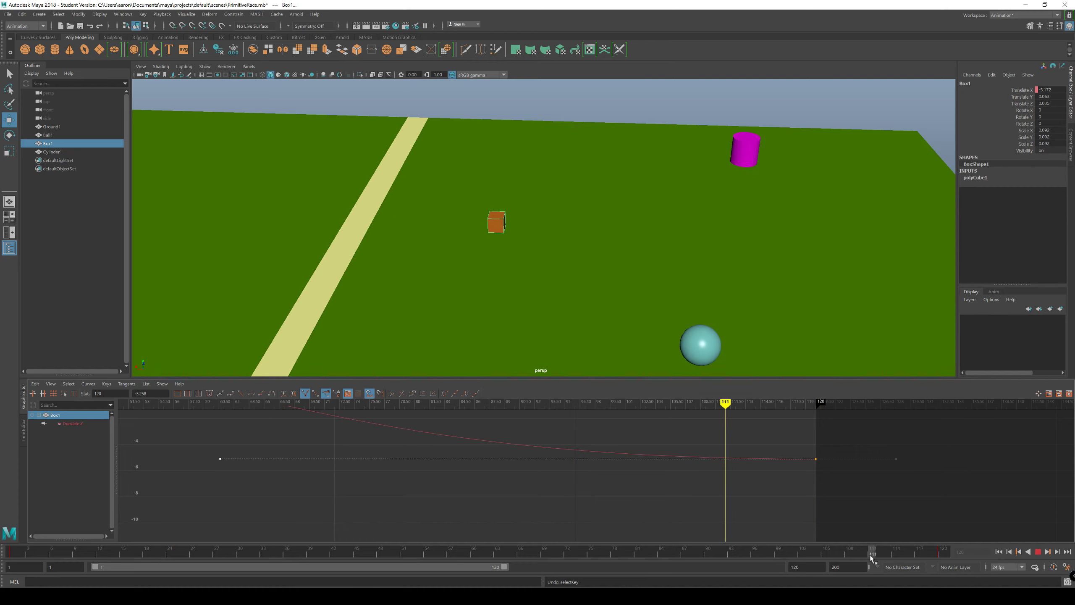
{"action": "left_click_drag", "start_coordinate": [888, 550], "coordinate": [950, 556]}
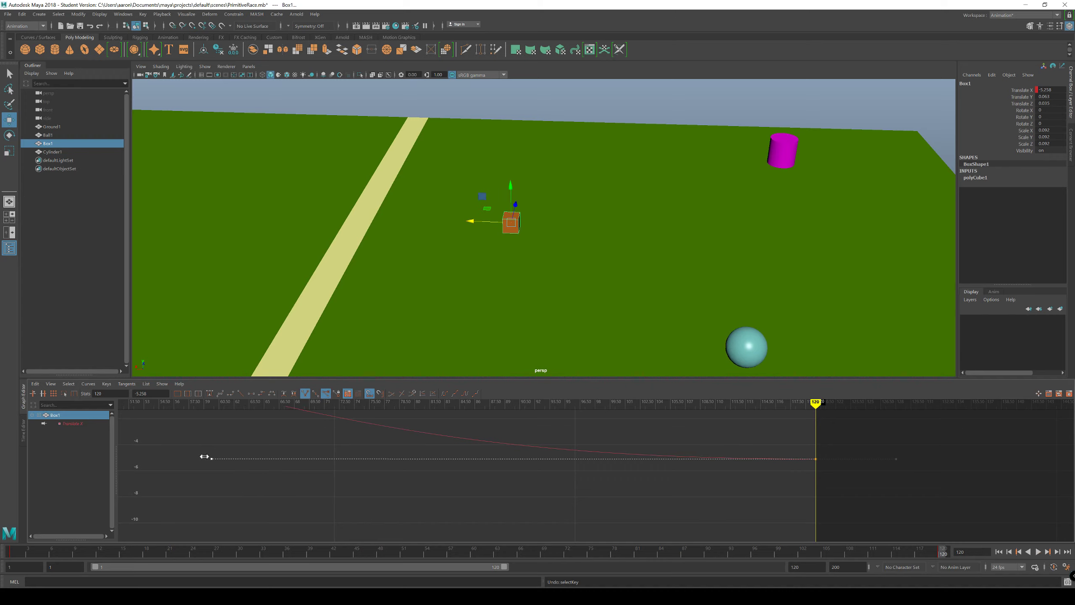
{"action": "key", "text": "alt+v"}
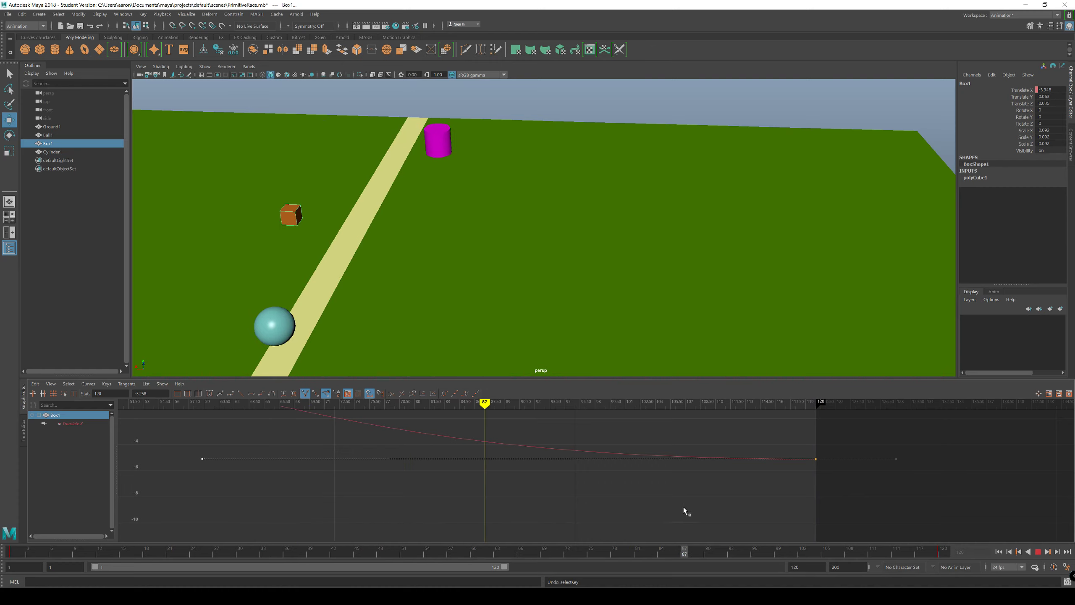
{"action": "key", "text": "alt+v"}
Step: Deselect Box1, bring the whole track into view, and replay the race from frame 1 through frame 120
{"action": "middle_click_drag", "start_coordinate": [509, 511], "coordinate": [574, 502], "text": "alt"}
{"action": "mouse_move", "coordinate": [574, 501]}
{"action": "right_mouse_down", "text": "alt"}
{"action": "mouse_move", "coordinate": [544, 499]}
{"action": "mouse_move", "coordinate": [558, 502]}
{"action": "right_mouse_up", "text": "alt"}
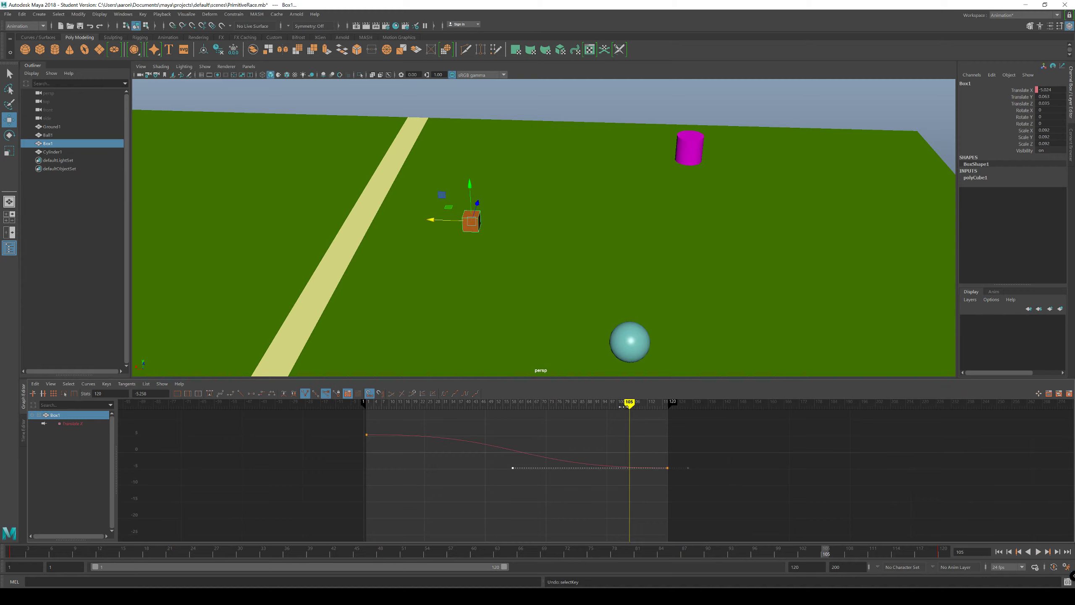
{"action": "mouse_move", "coordinate": [629, 403]}
{"action": "left_mouse_down"}
{"action": "mouse_move", "coordinate": [416, 420]}
{"action": "mouse_move", "coordinate": [368, 437]}
{"action": "left_mouse_up"}
{"action": "left_click_drag", "start_coordinate": [356, 254], "coordinate": [808, 281], "text": "alt"}
{"action": "right_click_drag", "start_coordinate": [808, 281], "coordinate": [411, 334], "text": "alt"}
{"action": "left_click", "coordinate": [411, 333]}
{"action": "left_click", "coordinate": [998, 553]}
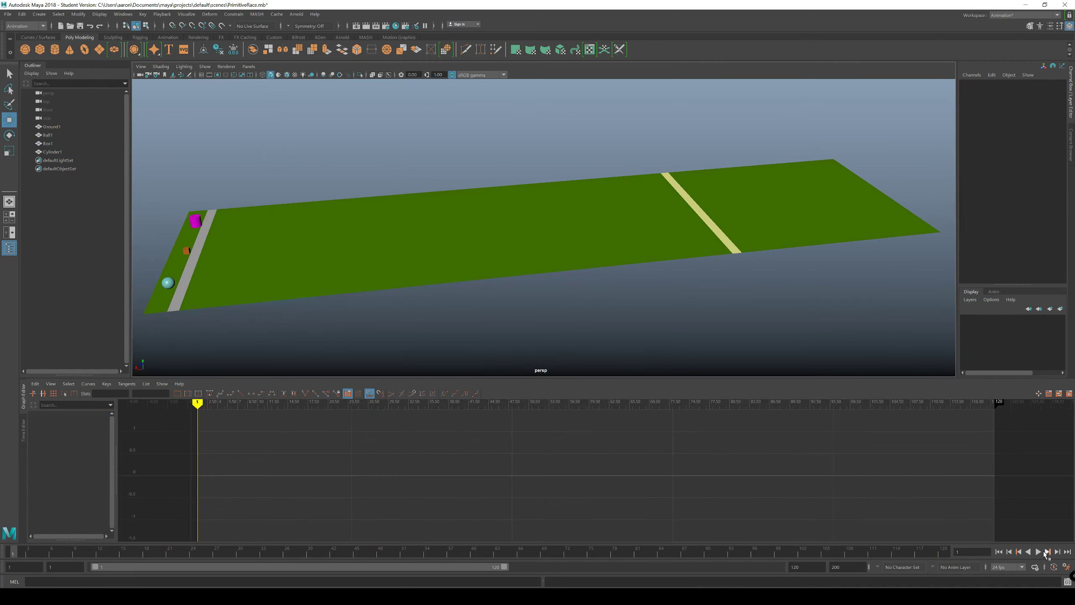
{"action": "left_click", "coordinate": [1039, 552]}
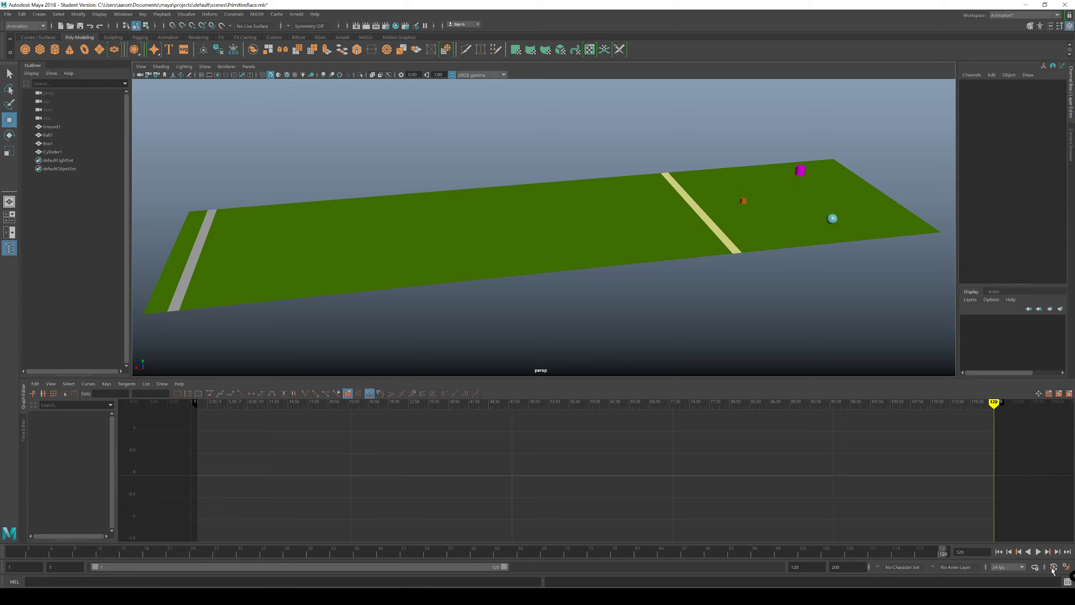
Step: Compare the Translate X curves of Box1, Ball1 and Cylinder1 by selecting each racer in turn
{"action": "left_click", "coordinate": [743, 200]}
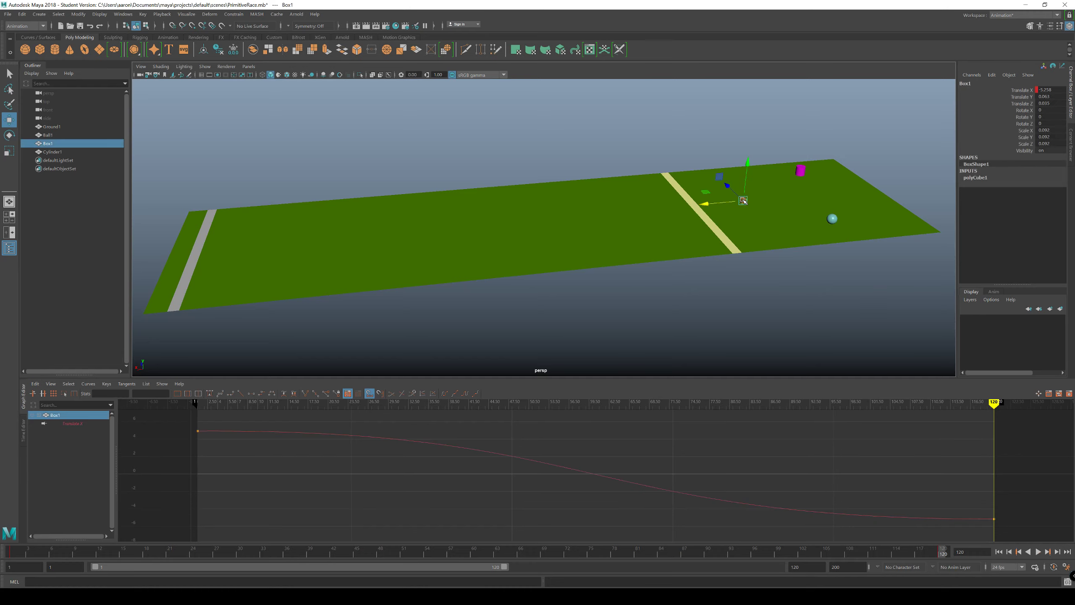
{"action": "left_click_drag", "start_coordinate": [942, 554], "coordinate": [938, 467]}
{"action": "left_click_drag", "start_coordinate": [823, 304], "coordinate": [586, 286], "text": "alt"}
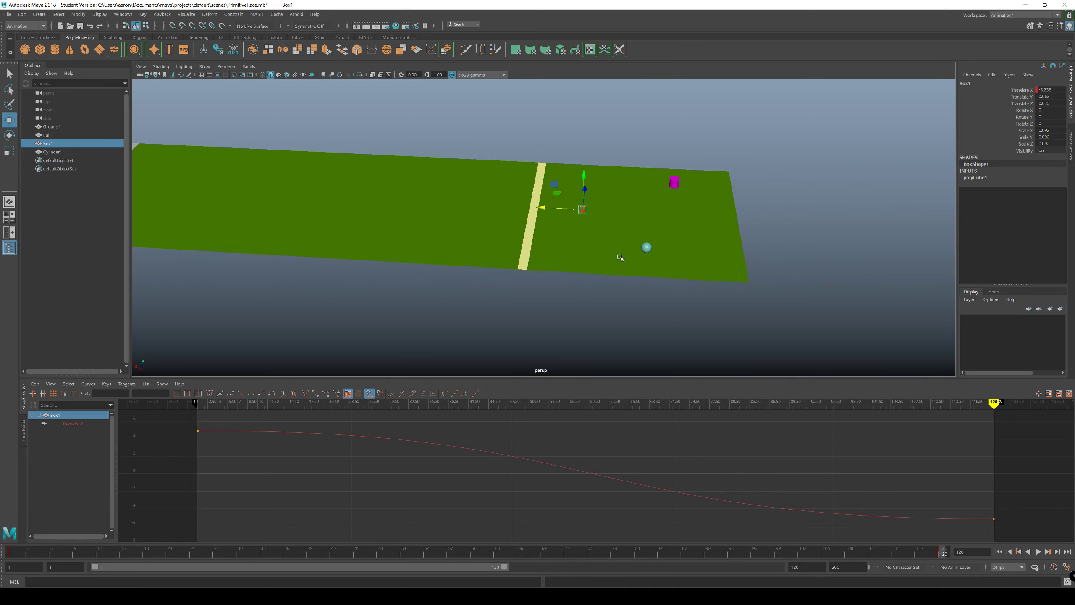
{"action": "left_click", "coordinate": [647, 248]}
{"action": "left_click", "coordinate": [675, 181]}
{"action": "middle_click_drag", "start_coordinate": [564, 355], "coordinate": [760, 363], "text": "alt"}
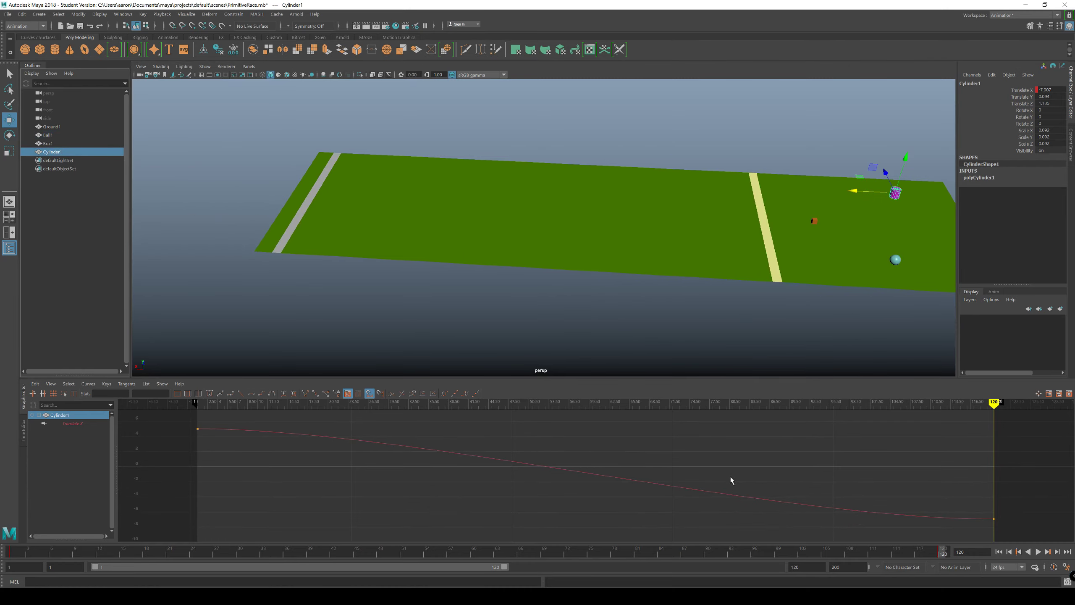
Step: Shorten the outgoing handle of Cylinder1's frame 1 Translate X key to around frame 18, scrubbing the opening frames to check its start
{"action": "left_click", "coordinate": [998, 551]}
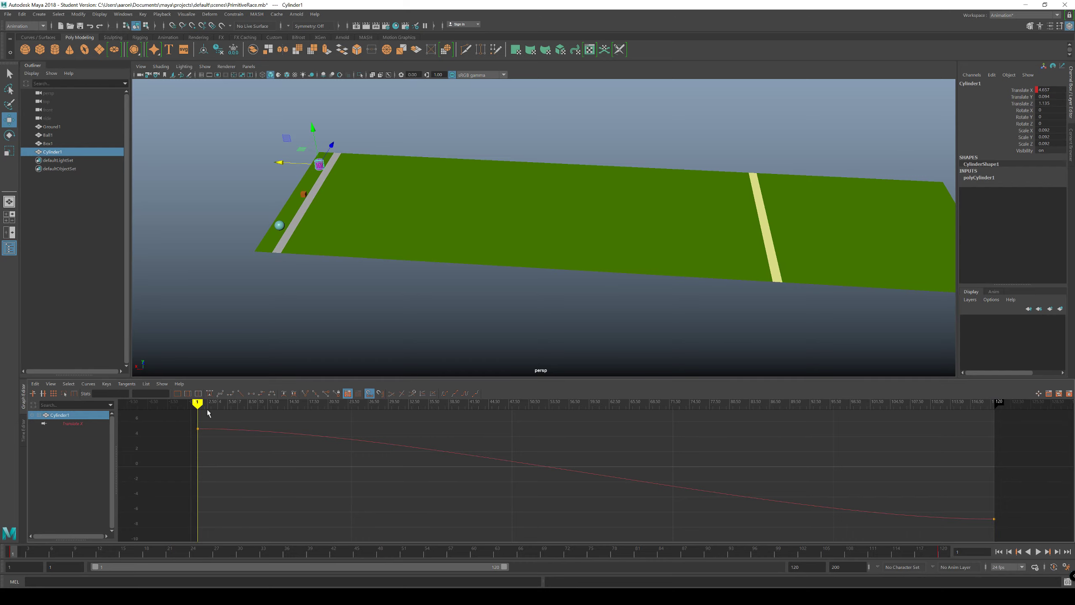
{"action": "mouse_move", "coordinate": [207, 412]}
{"action": "left_mouse_down"}
{"action": "mouse_move", "coordinate": [197, 415]}
{"action": "mouse_move", "coordinate": [243, 416]}
{"action": "mouse_move", "coordinate": [184, 417]}
{"action": "mouse_move", "coordinate": [653, 454]}
{"action": "mouse_move", "coordinate": [229, 451]}
{"action": "mouse_move", "coordinate": [195, 431]}
{"action": "left_mouse_up"}
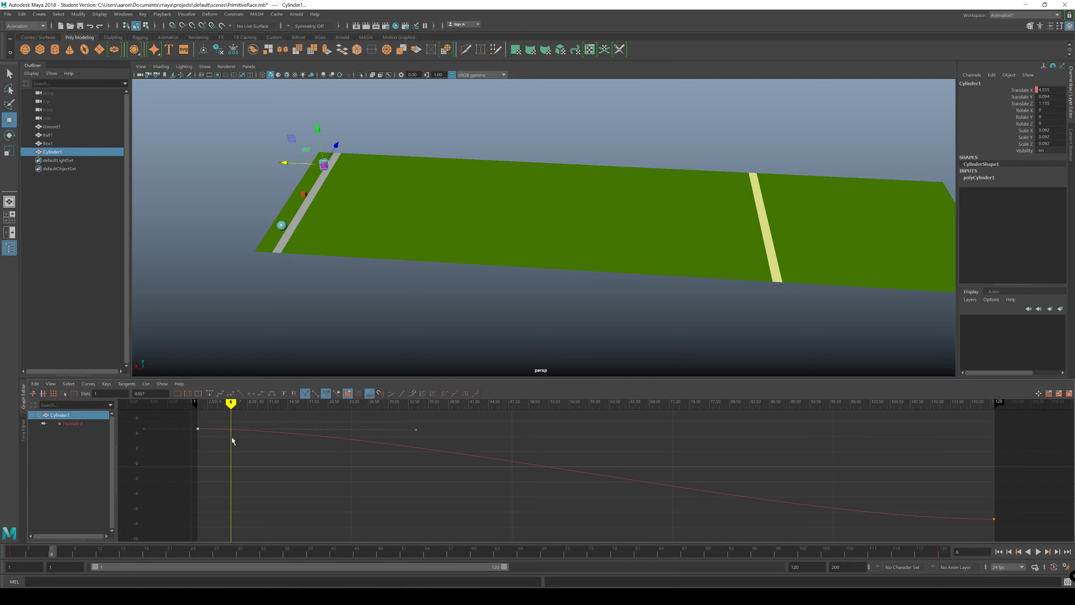
{"action": "middle_click_drag", "start_coordinate": [349, 474], "coordinate": [619, 496], "text": "alt"}
{"action": "scroll", "coordinate": [592, 492], "scroll_direction": "up", "scroll_amount": 5}
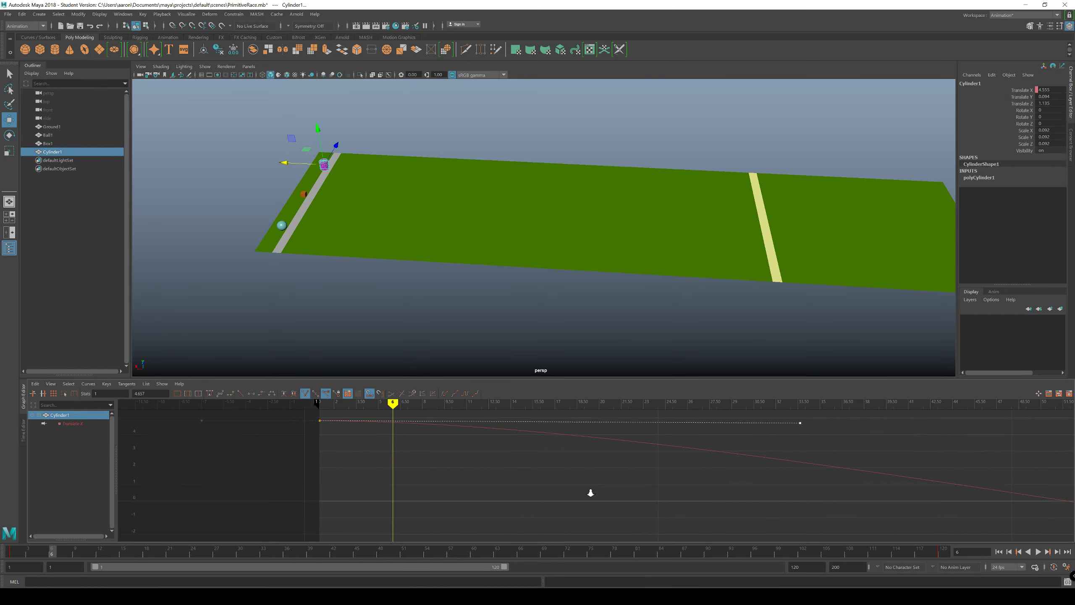
{"action": "middle_click_drag", "start_coordinate": [536, 487], "coordinate": [644, 517], "text": "alt"}
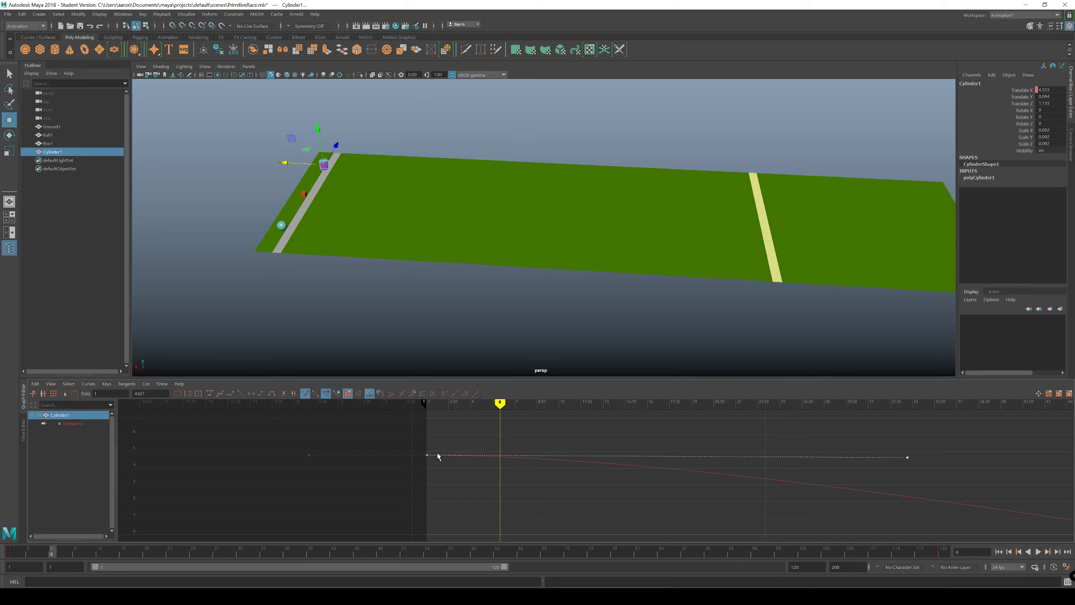
{"action": "left_click_drag", "start_coordinate": [950, 440], "coordinate": [897, 469]}
{"action": "mouse_move", "coordinate": [500, 400]}
{"action": "left_mouse_down"}
{"action": "mouse_move", "coordinate": [427, 400]}
{"action": "mouse_move", "coordinate": [469, 401]}
{"action": "left_mouse_up"}
{"action": "left_click_drag", "start_coordinate": [965, 438], "coordinate": [758, 449]}
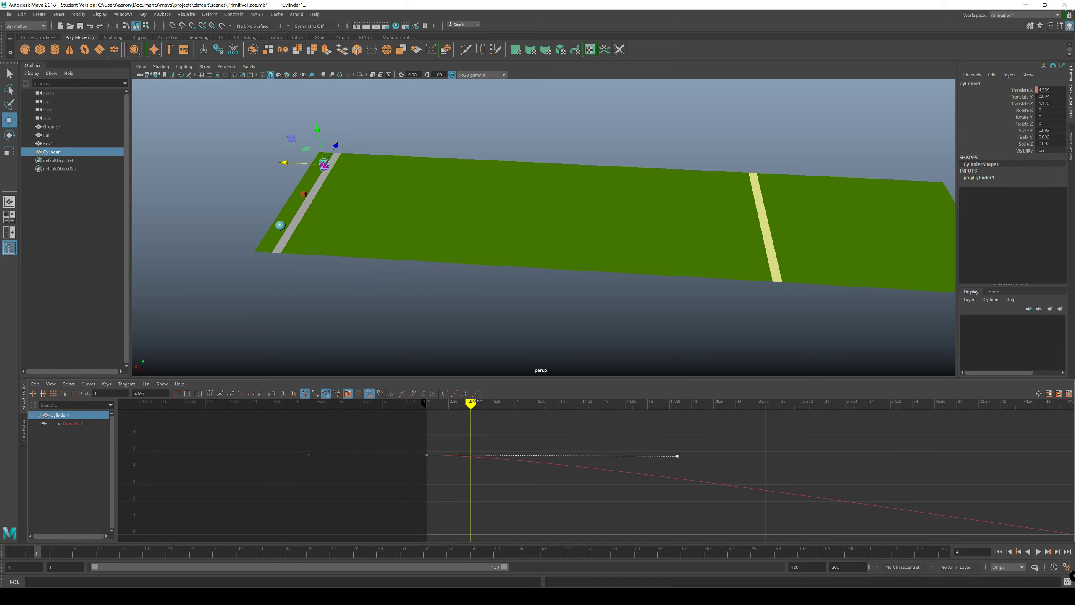
{"action": "mouse_move", "coordinate": [474, 401]}
{"action": "left_mouse_down"}
{"action": "mouse_move", "coordinate": [425, 411]}
{"action": "mouse_move", "coordinate": [726, 427]}
{"action": "mouse_move", "coordinate": [1045, 472]}
{"action": "mouse_move", "coordinate": [428, 441]}
{"action": "left_mouse_up"}
Step: Deselect Cylinder1 and replay the race, stopping the second playback at frame 110
{"action": "left_click", "coordinate": [498, 331]}
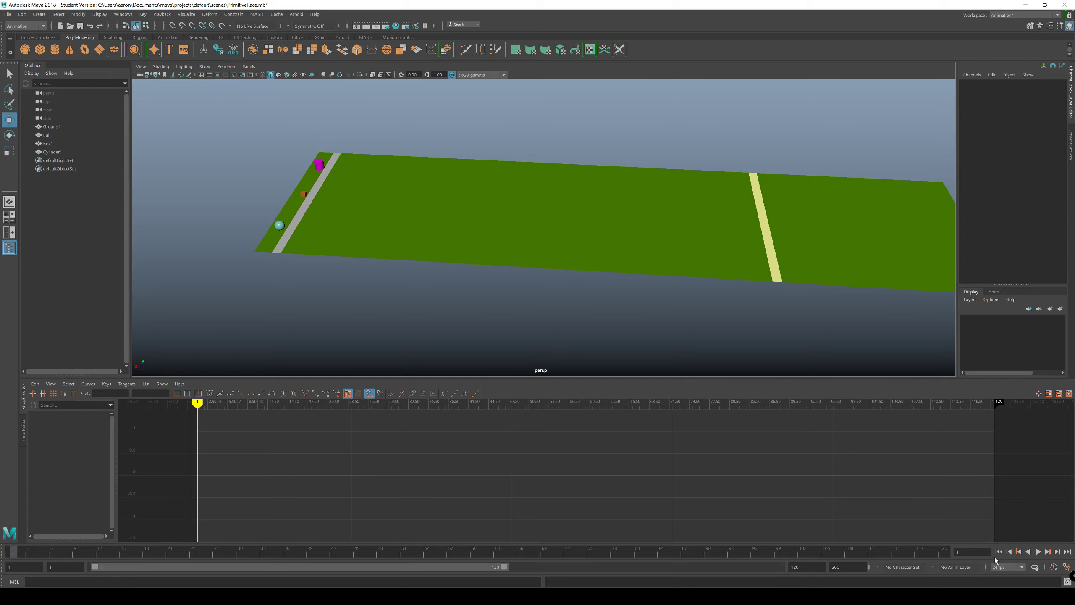
{"action": "left_click", "coordinate": [1038, 552]}
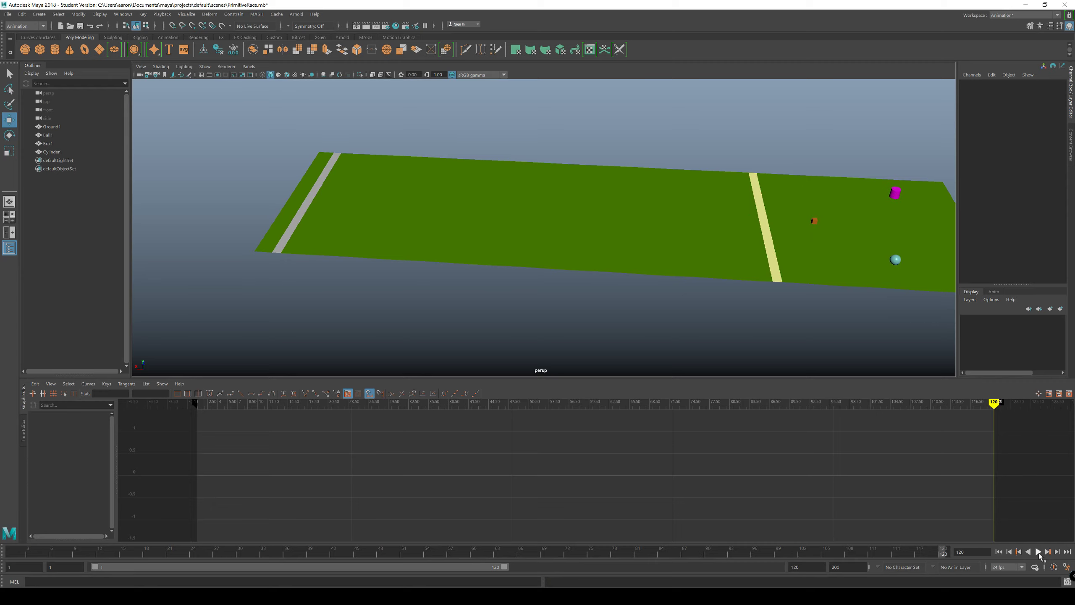
{"action": "left_click", "coordinate": [1039, 552]}
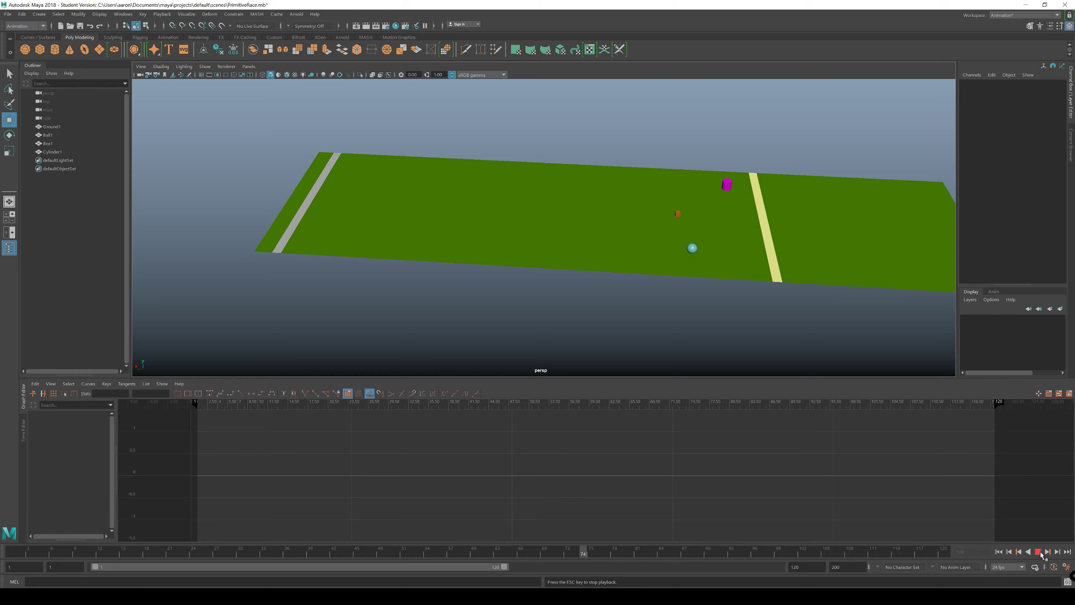
{"action": "left_click", "coordinate": [1039, 552]}
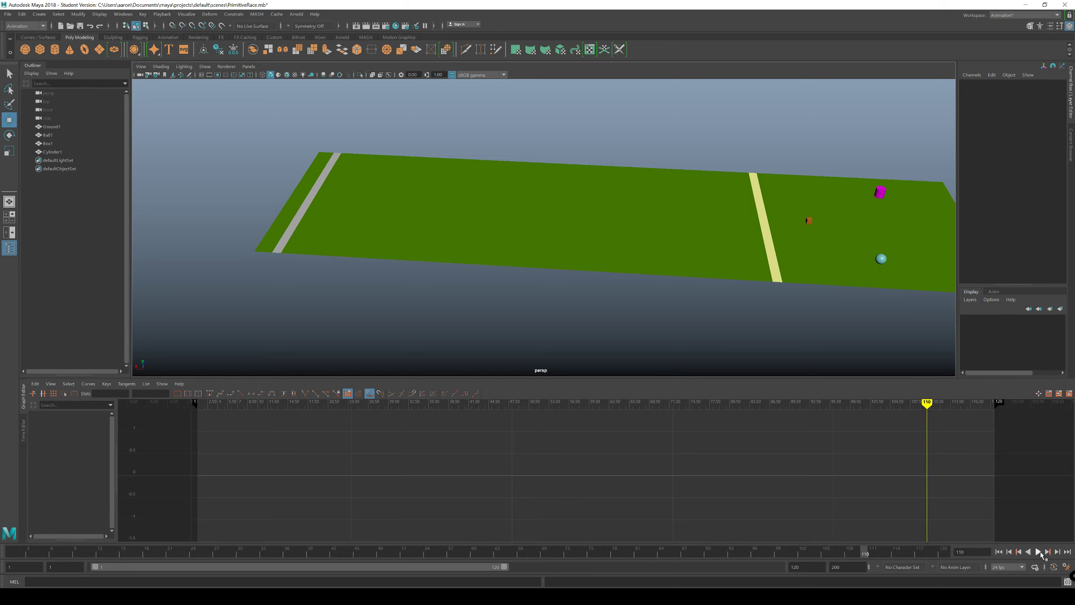
Step: Select Ball1 and adjust the outgoing handle of its frame 1 Translate X key to end around frame 43
{"action": "left_click", "coordinate": [880, 258]}
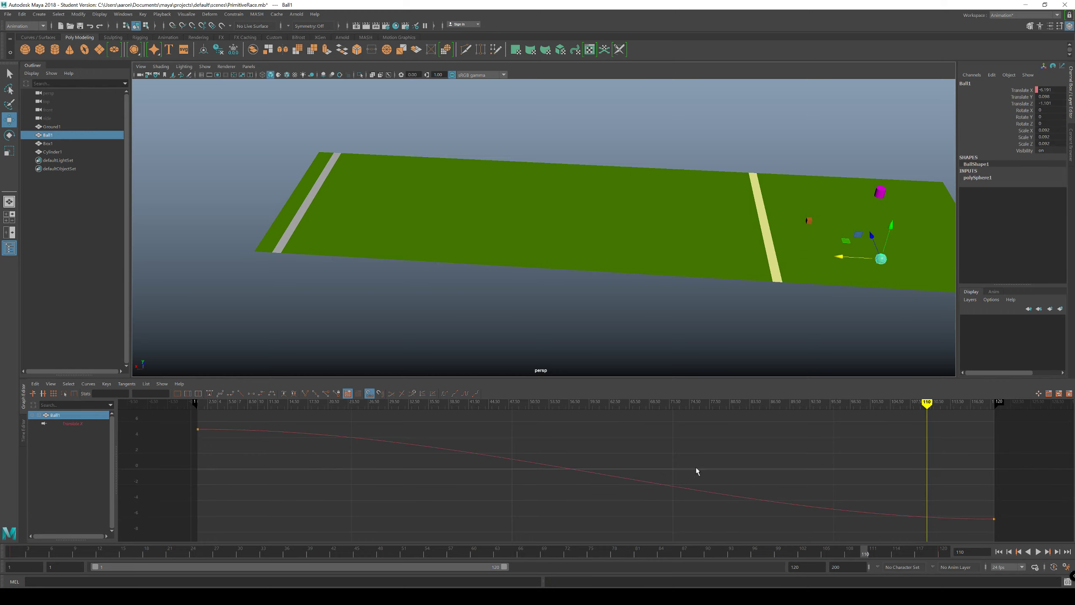
{"action": "mouse_move", "coordinate": [946, 401]}
{"action": "left_mouse_down"}
{"action": "mouse_move", "coordinate": [811, 425]}
{"action": "mouse_move", "coordinate": [199, 425]}
{"action": "mouse_move", "coordinate": [479, 440]}
{"action": "mouse_move", "coordinate": [199, 441]}
{"action": "mouse_move", "coordinate": [246, 443]}
{"action": "mouse_move", "coordinate": [217, 440]}
{"action": "mouse_move", "coordinate": [211, 428]}
{"action": "mouse_move", "coordinate": [183, 452]}
{"action": "left_mouse_up"}
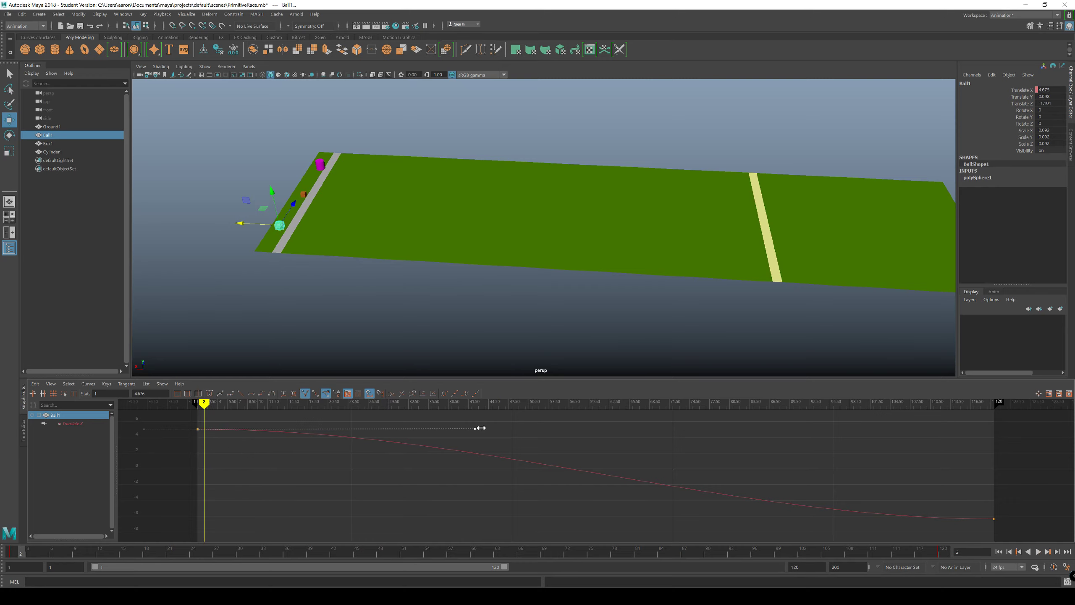
{"action": "key", "text": "alt+v"}
{"action": "mouse_move", "coordinate": [495, 426]}
{"action": "left_mouse_down"}
{"action": "mouse_move", "coordinate": [197, 439]}
{"action": "mouse_move", "coordinate": [712, 470]}
{"action": "mouse_move", "coordinate": [827, 490]}
{"action": "left_mouse_up"}
Step: Lengthen the incoming handle of Ball1's frame 120 key to around frame 72, undoing any mistaken edit and checking the finish at frame 88
{"action": "middle_click_drag", "start_coordinate": [847, 502], "coordinate": [579, 498], "text": "alt"}
{"action": "mouse_move", "coordinate": [573, 406]}
{"action": "left_mouse_down"}
{"action": "mouse_move", "coordinate": [592, 413]}
{"action": "mouse_move", "coordinate": [507, 440]}
{"action": "mouse_move", "coordinate": [523, 446]}
{"action": "left_mouse_up"}
{"action": "left_click_drag", "start_coordinate": [808, 503], "coordinate": [689, 545]}
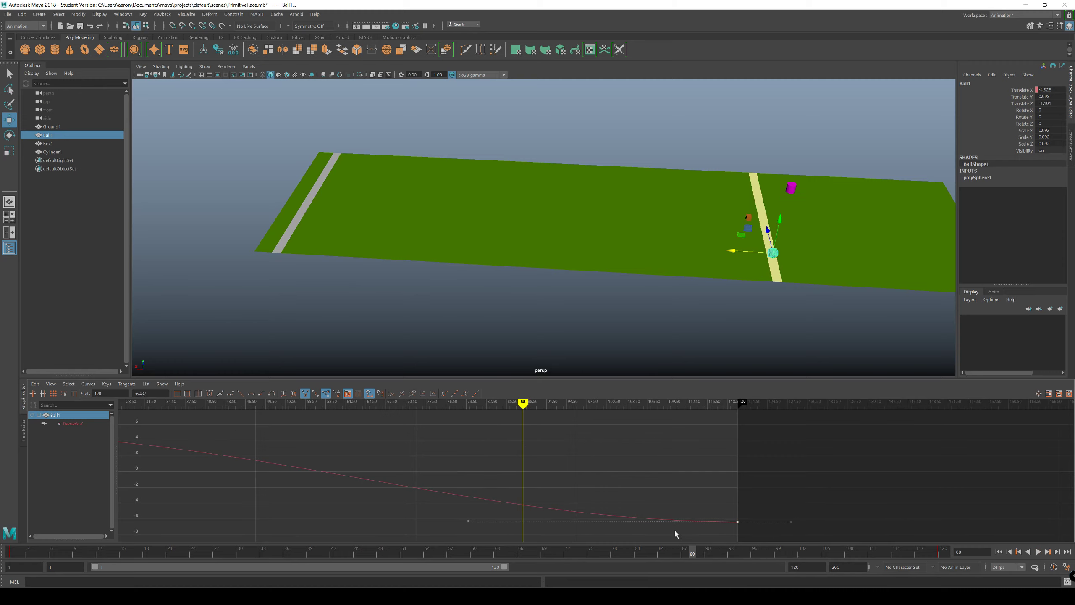
{"action": "key", "text": "ctrl+z"}
{"action": "left_click", "coordinate": [445, 487]}
{"action": "left_click_drag", "start_coordinate": [774, 504], "coordinate": [717, 535]}
{"action": "left_click_drag", "start_coordinate": [448, 506], "coordinate": [498, 543]}
{"action": "middle_click_drag", "start_coordinate": [494, 533], "coordinate": [404, 514], "text": "alt"}
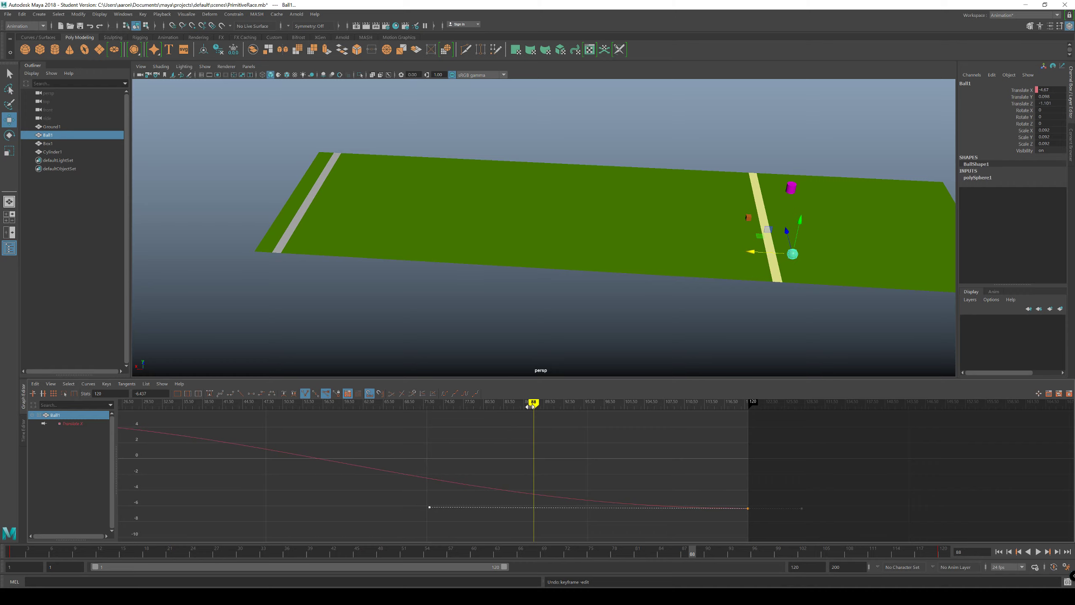
Step: Extend the incoming handle of Ball1's frame 120 key further to around frame 65, scrubbing back to frame 80 to compare finish-line positions
{"action": "mouse_move", "coordinate": [530, 405]}
{"action": "left_mouse_down"}
{"action": "mouse_move", "coordinate": [446, 415]}
{"action": "mouse_move", "coordinate": [704, 443]}
{"action": "mouse_move", "coordinate": [220, 456]}
{"action": "mouse_move", "coordinate": [512, 461]}
{"action": "left_mouse_up"}
{"action": "left_click_drag", "start_coordinate": [390, 487], "coordinate": [448, 519]}
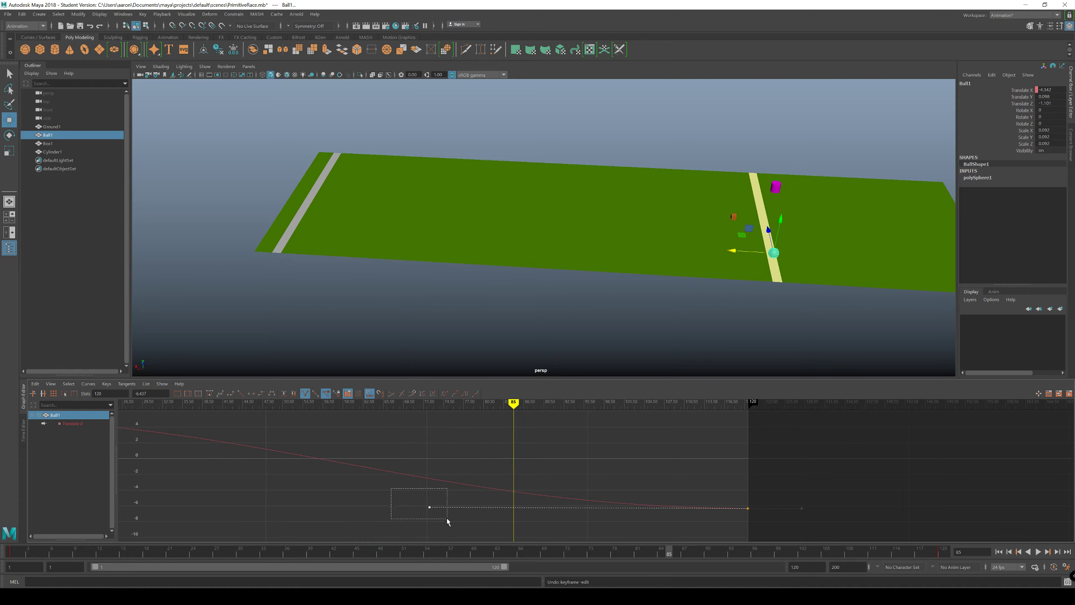
{"action": "middle_click_drag", "start_coordinate": [423, 508], "coordinate": [397, 514], "text": "shift"}
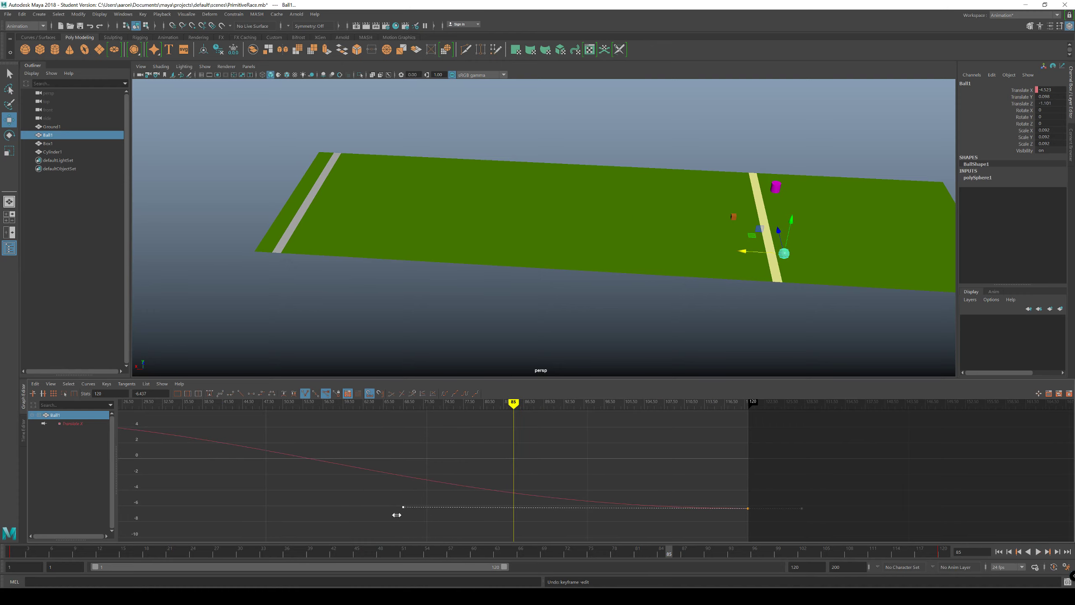
{"action": "mouse_move", "coordinate": [511, 425]}
{"action": "left_mouse_down"}
{"action": "mouse_move", "coordinate": [459, 421]}
{"action": "mouse_move", "coordinate": [731, 423]}
{"action": "mouse_move", "coordinate": [421, 424]}
{"action": "mouse_move", "coordinate": [506, 425]}
{"action": "mouse_move", "coordinate": [491, 426]}
{"action": "left_mouse_up"}
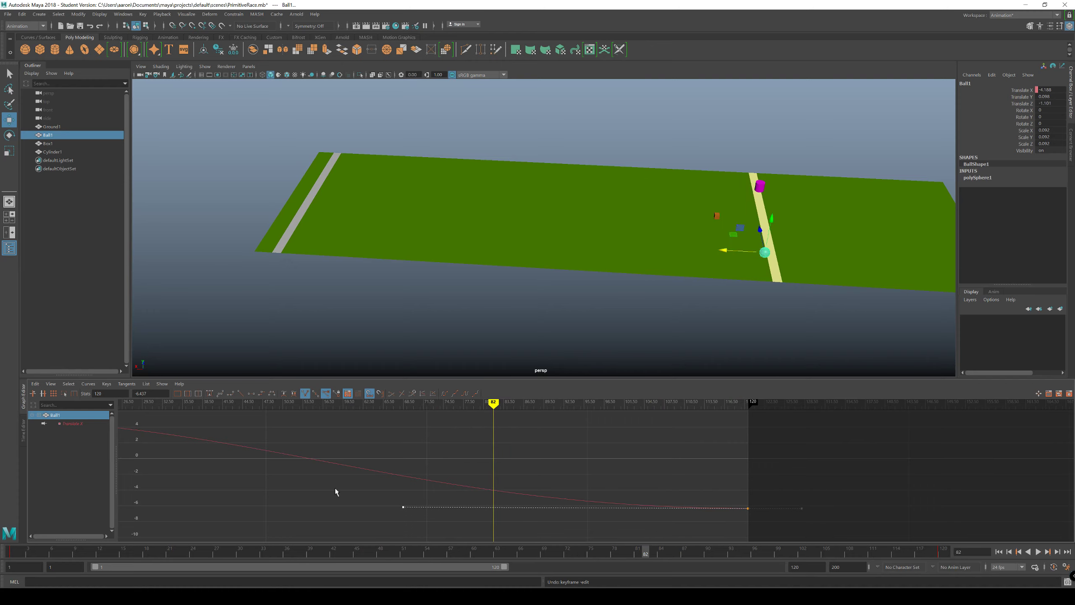
{"action": "left_click_drag", "start_coordinate": [373, 491], "coordinate": [410, 529]}
{"action": "middle_click_drag", "start_coordinate": [394, 509], "coordinate": [398, 508], "text": "shift"}
{"action": "left_click_drag", "start_coordinate": [493, 404], "coordinate": [480, 407]}
{"action": "middle_click_drag", "start_coordinate": [396, 507], "coordinate": [383, 510], "text": "shift"}
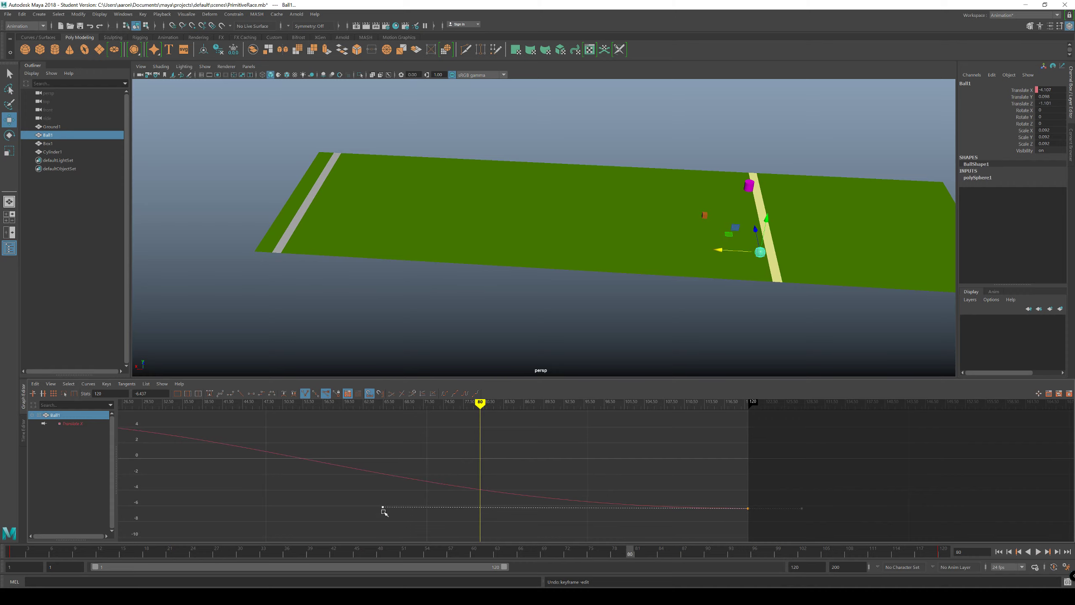
Step: Replay the race from frame 1 and scrub to frame 87 to examine the racers around the finish line
{"action": "left_click", "coordinate": [999, 552]}
{"action": "left_click", "coordinate": [1038, 551]}
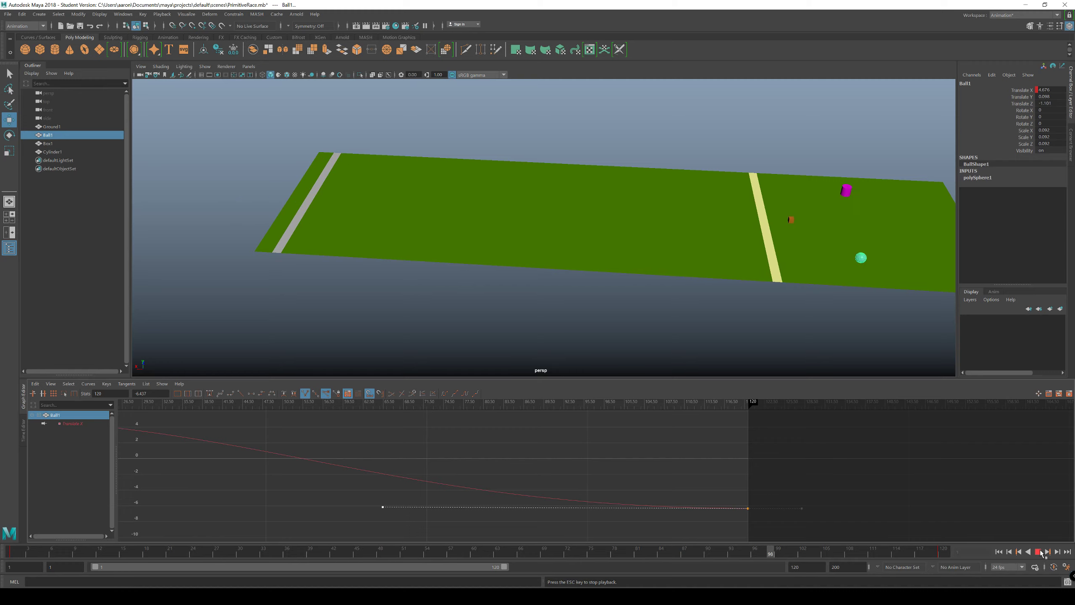
{"action": "left_click", "coordinate": [1039, 551]}
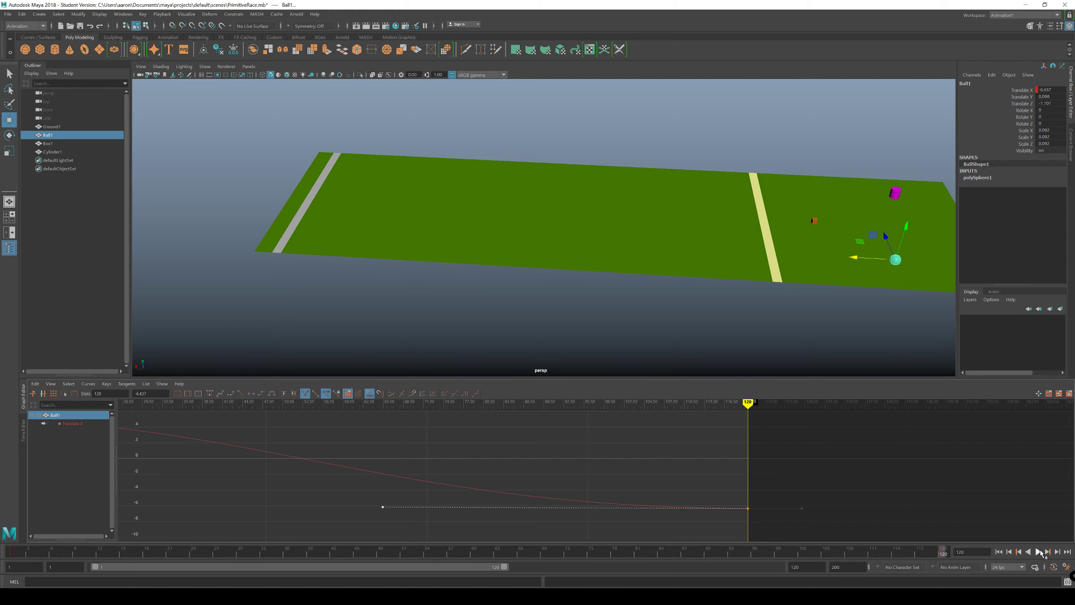
{"action": "left_click", "coordinate": [1041, 553]}
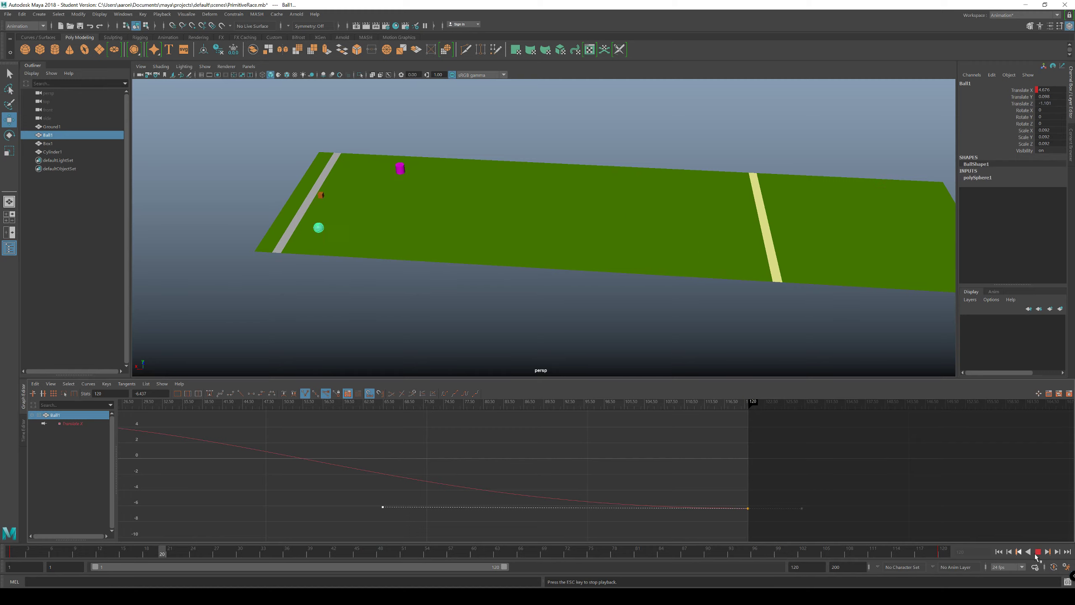
{"action": "left_click", "coordinate": [1038, 552]}
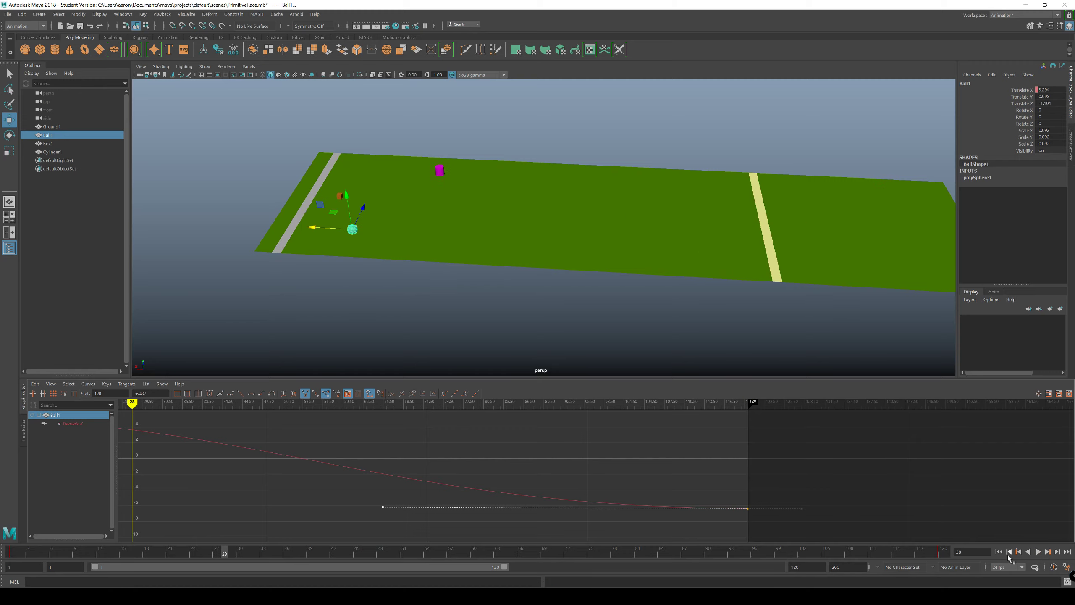
{"action": "left_click", "coordinate": [999, 552]}
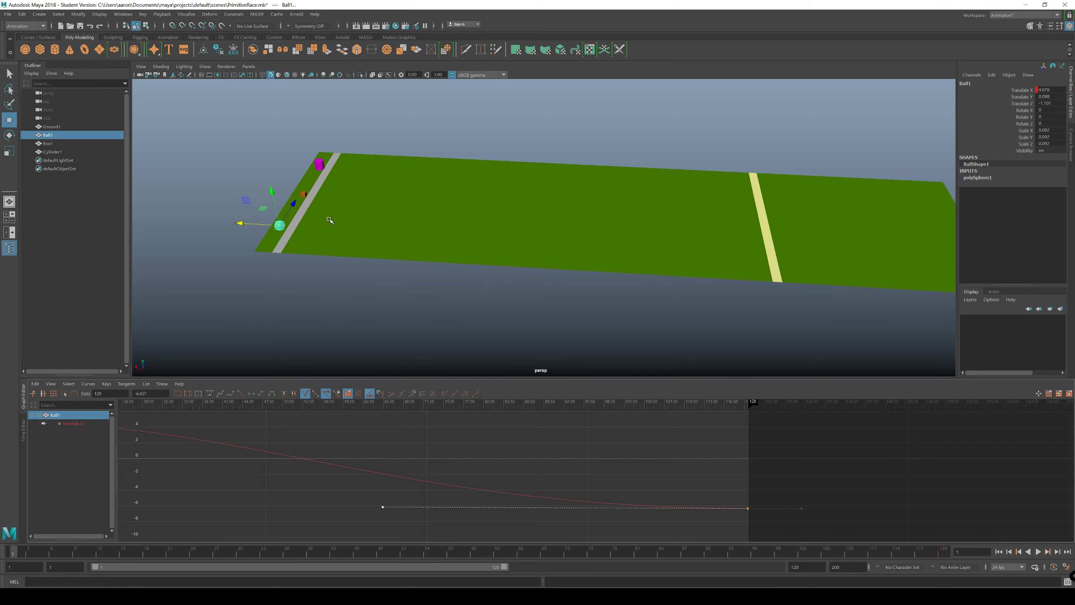
{"action": "key", "text": "alt+v"}
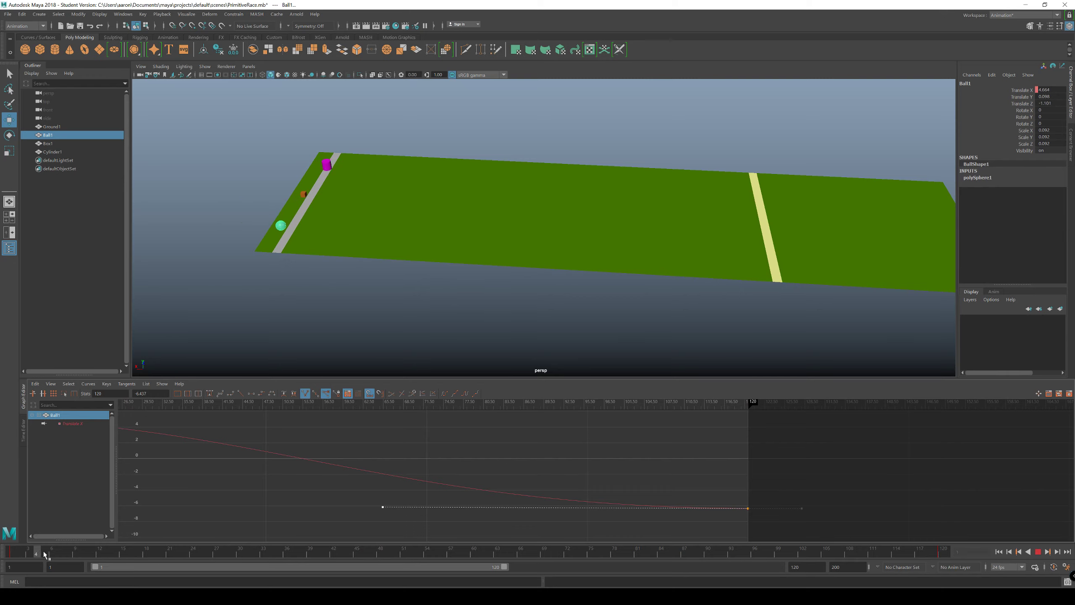
{"action": "mouse_move", "coordinate": [668, 568]}
{"action": "left_mouse_down"}
{"action": "mouse_move", "coordinate": [708, 564]}
{"action": "mouse_move", "coordinate": [684, 564]}
{"action": "left_mouse_up"}
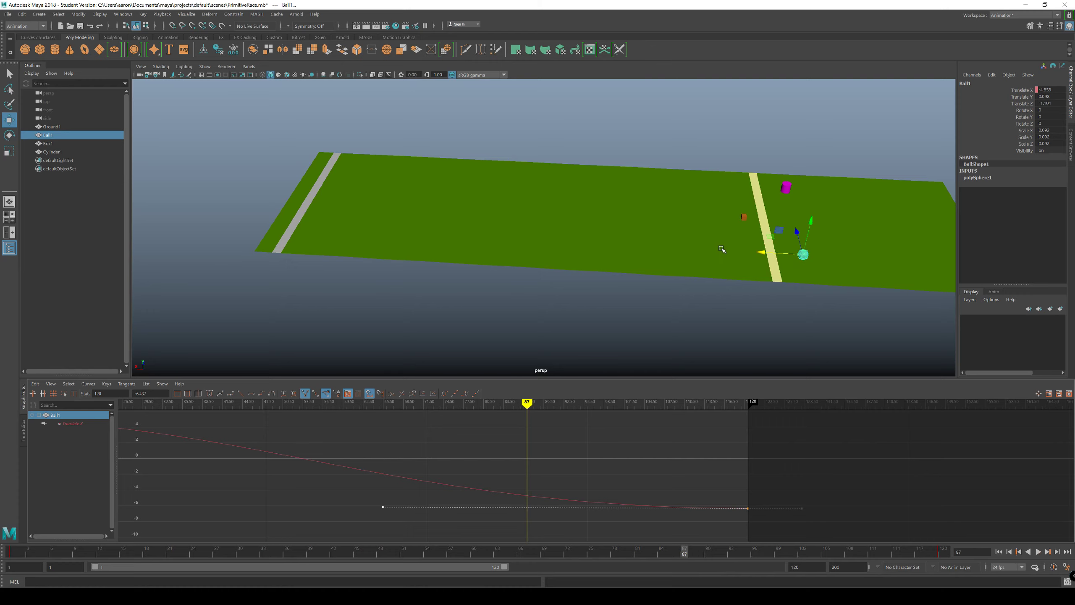
Step: Select Box1 and lengthen the incoming handle of its frame 120 Translate X key to around frame 51
{"action": "left_click", "coordinate": [44, 144]}
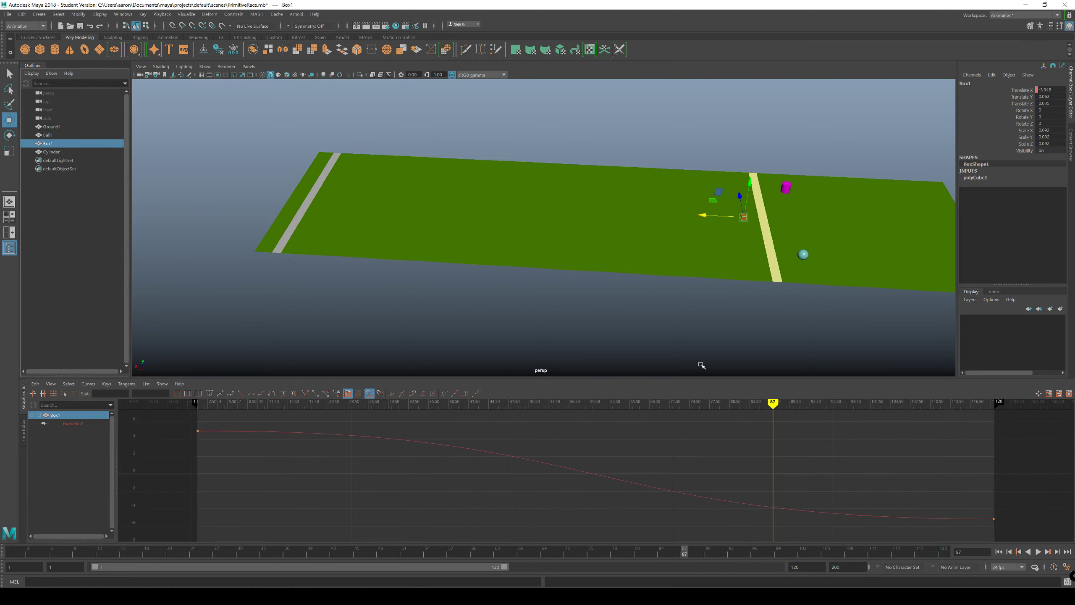
{"action": "middle_click_drag", "start_coordinate": [701, 365], "coordinate": [568, 331], "text": "alt"}
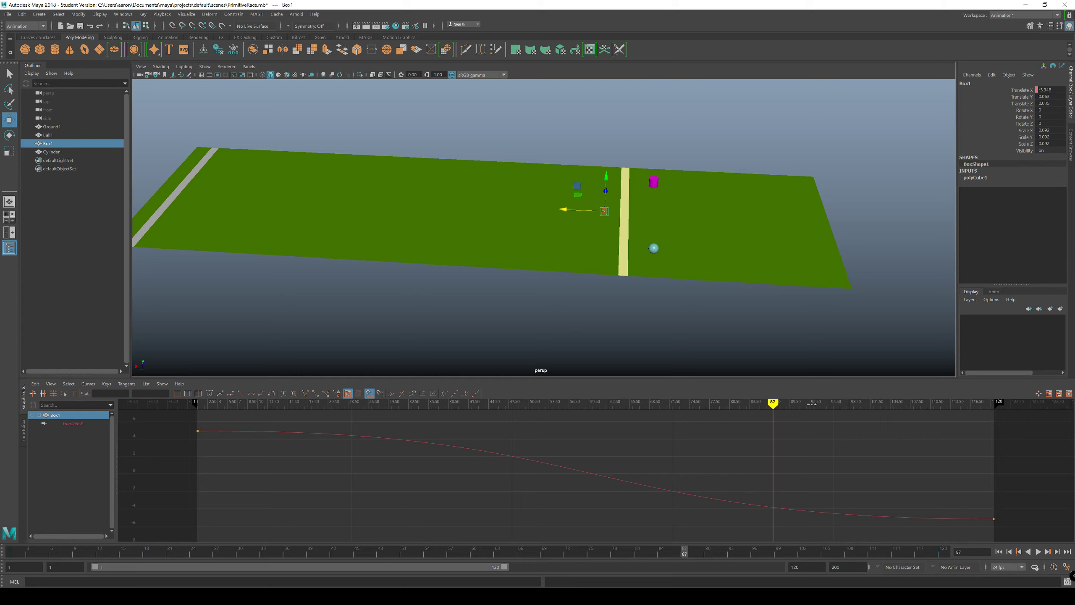
{"action": "left_click_drag", "start_coordinate": [1018, 503], "coordinate": [944, 529]}
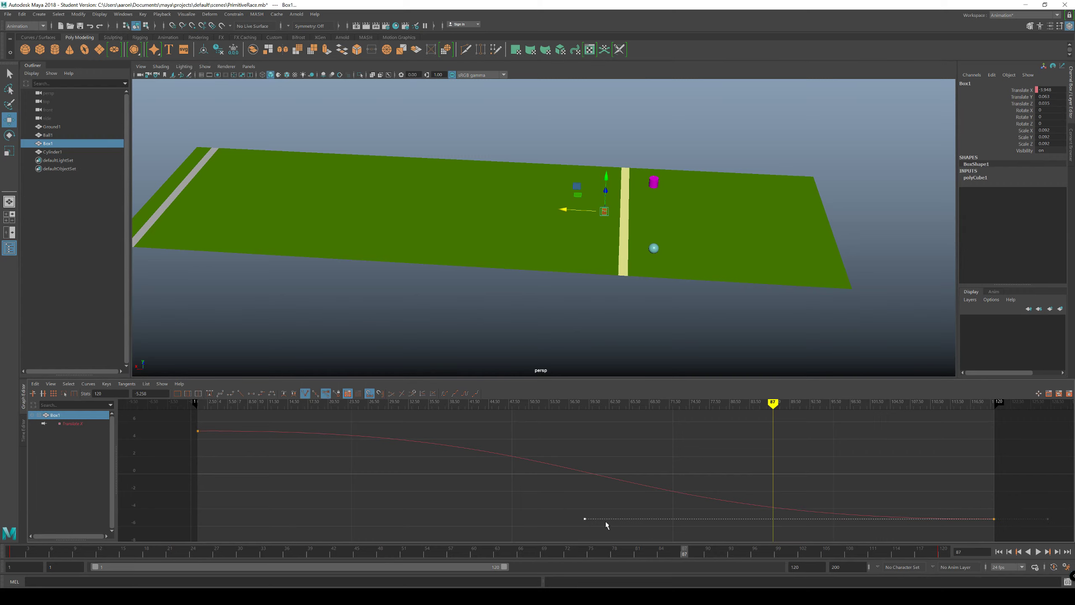
{"action": "middle_click_drag", "start_coordinate": [563, 522], "coordinate": [518, 519]}
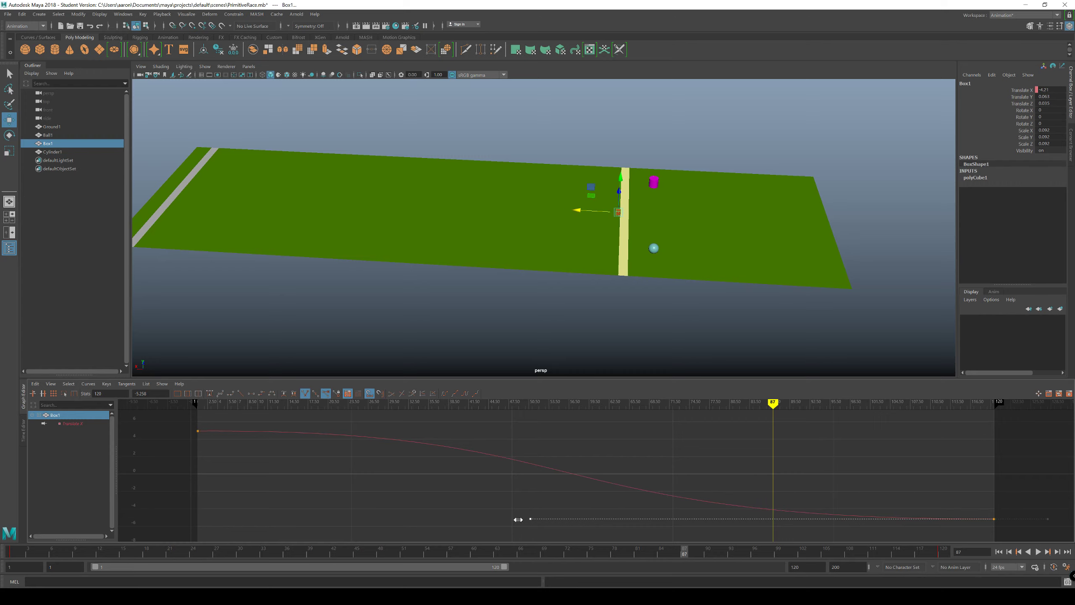
Step: Try moving Box1's frame 120 Translate X key earlier to frame 114, and scrub back to frame 108
{"action": "mouse_move", "coordinate": [773, 402]}
{"action": "left_mouse_down"}
{"action": "mouse_move", "coordinate": [650, 403]}
{"action": "mouse_move", "coordinate": [993, 420]}
{"action": "mouse_move", "coordinate": [605, 451]}
{"action": "mouse_move", "coordinate": [994, 462]}
{"action": "mouse_move", "coordinate": [968, 466]}
{"action": "mouse_move", "coordinate": [992, 474]}
{"action": "left_mouse_up"}
{"action": "left_click_drag", "start_coordinate": [985, 518], "coordinate": [1008, 525]}
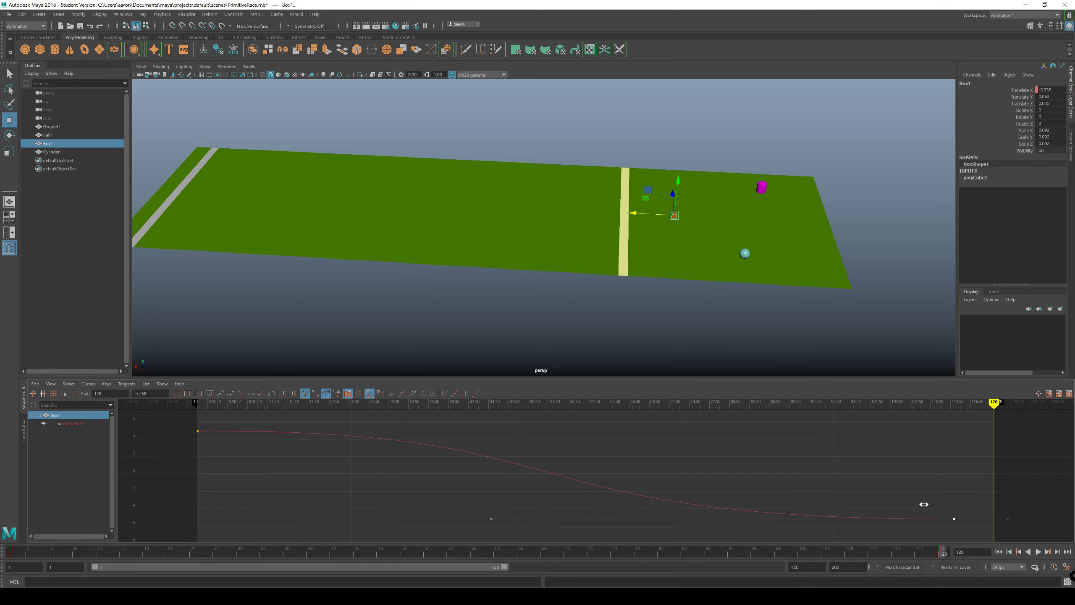
{"action": "mouse_move", "coordinate": [995, 404]}
{"action": "left_mouse_down"}
{"action": "mouse_move", "coordinate": [633, 432]}
{"action": "mouse_move", "coordinate": [1007, 466]}
{"action": "mouse_move", "coordinate": [799, 469]}
{"action": "mouse_move", "coordinate": [914, 464]}
{"action": "left_mouse_up"}
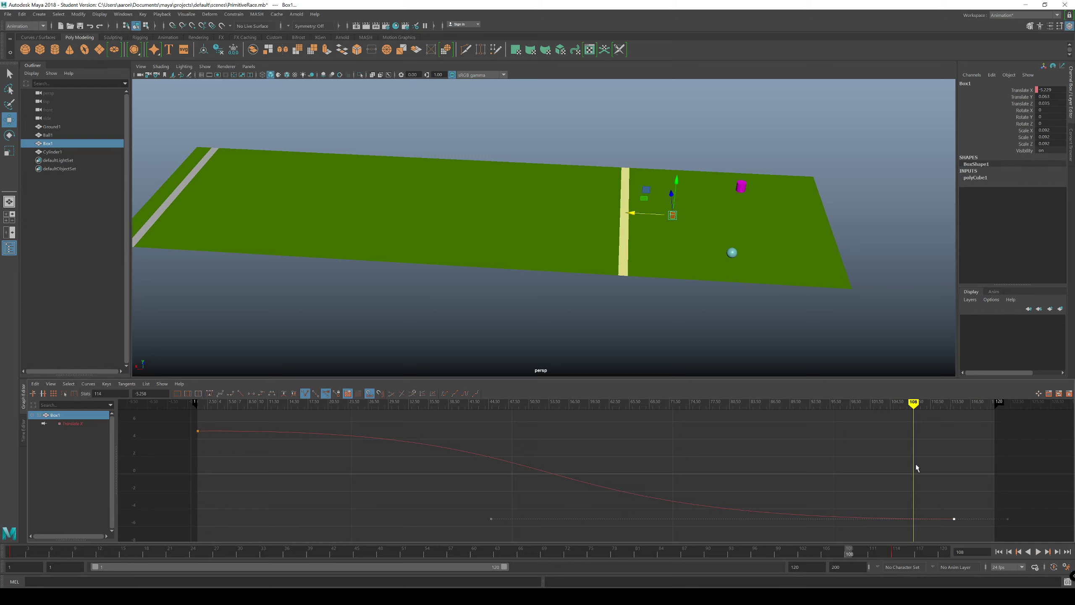
Step: Try moving Box1's last Translate X key from frame 114 to frame 109
{"action": "left_click_drag", "start_coordinate": [969, 500], "coordinate": [951, 521], "text": "shift"}
{"action": "middle_click_drag", "start_coordinate": [955, 517], "coordinate": [941, 518], "text": "shift"}
{"action": "left_click", "coordinate": [940, 535]}
{"action": "left_click_drag", "start_coordinate": [957, 502], "coordinate": [915, 540]}
{"action": "middle_click_drag", "start_coordinate": [926, 501], "coordinate": [930, 503]}
{"action": "key", "text": "ctrl+z"}
{"action": "mouse_move", "coordinate": [915, 404]}
{"action": "left_mouse_down"}
{"action": "mouse_move", "coordinate": [259, 417]}
{"action": "mouse_move", "coordinate": [914, 447]}
{"action": "left_mouse_up"}
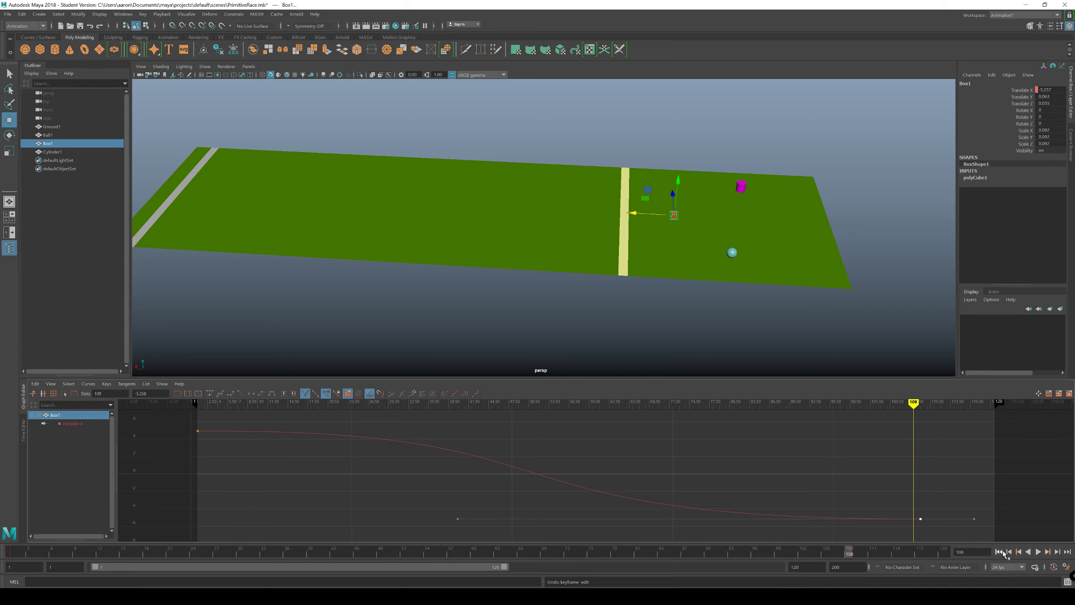
Step: Play the race from frame 1 to examine Box1's earlier stop, and return to the first frame
{"action": "left_click", "coordinate": [999, 551]}
{"action": "left_click", "coordinate": [1039, 552]}
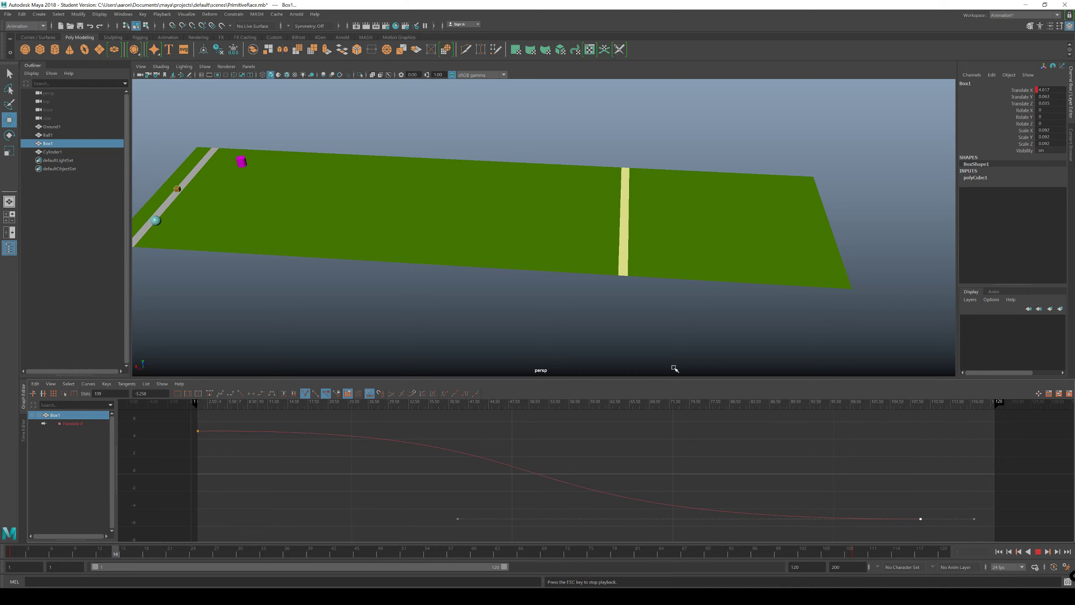
{"action": "left_click", "coordinate": [1038, 552]}
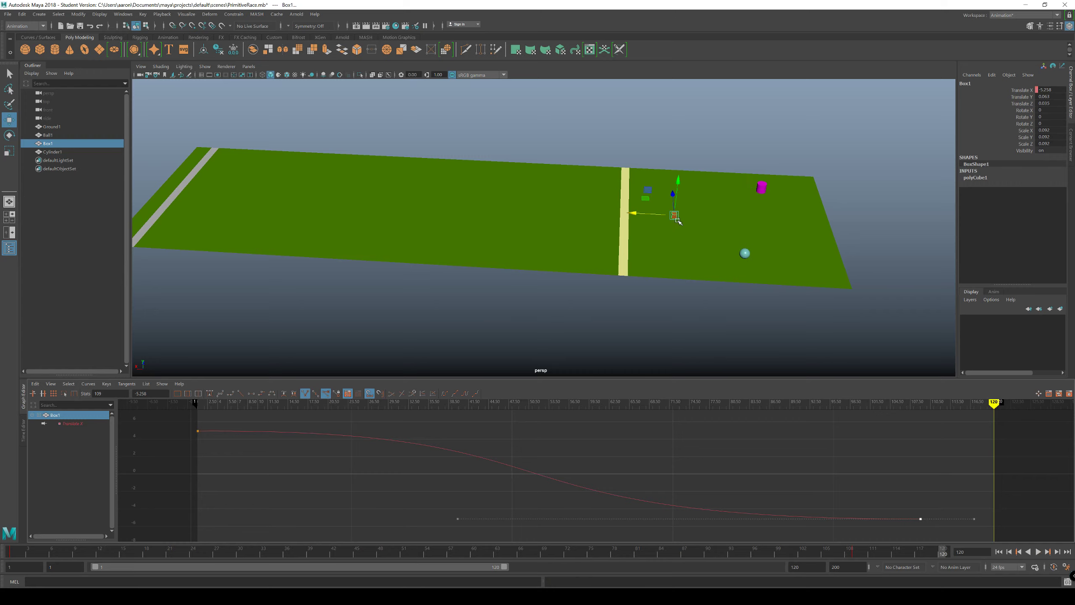
{"action": "left_click", "coordinate": [1001, 552]}
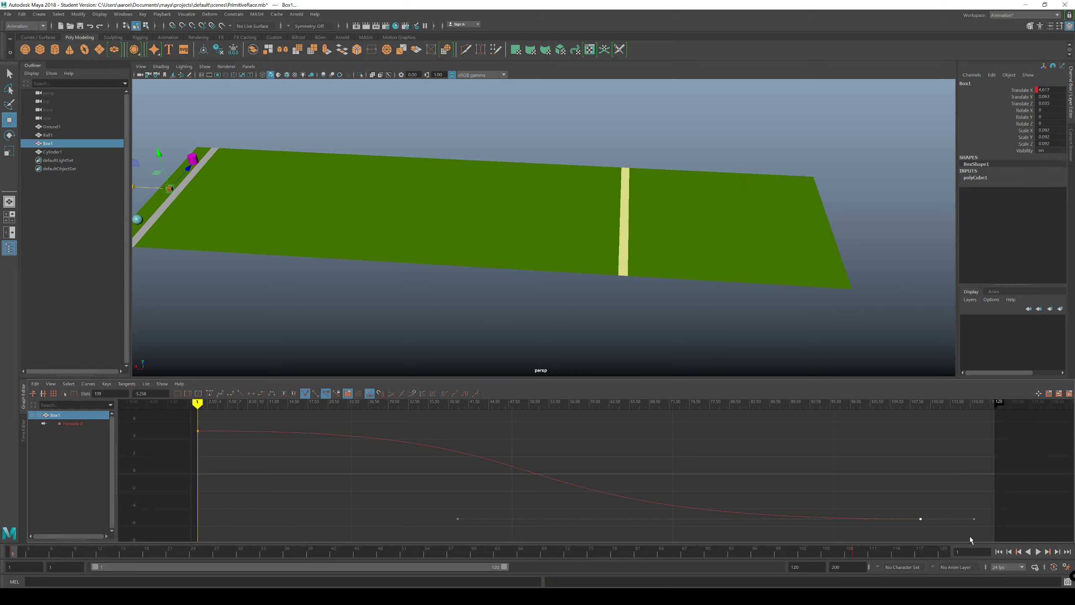
Step: Undo the timing changes made to Box1's last Translate X key
{"action": "key", "text": "ctrl+z"}
{"action": "key", "text": "ctrl+z"}
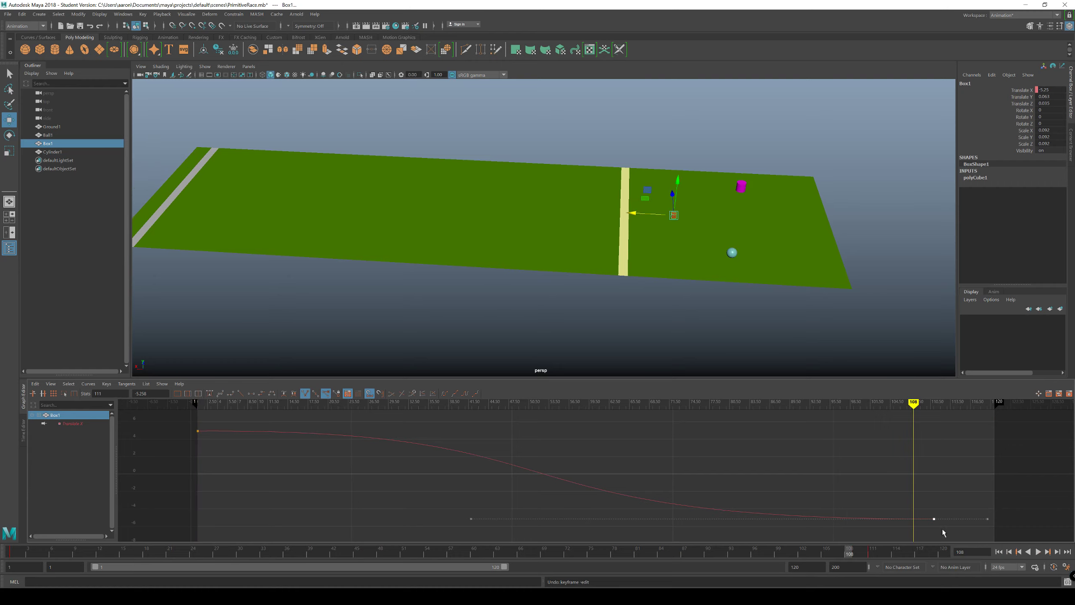
{"action": "key", "text": "ctrl+z"}
{"action": "key", "text": "ctrl+z"}
{"action": "key", "text": "ctrl+z"}
{"action": "key", "text": "ctrl+z"}
{"action": "key", "text": "ctrl+z"}
{"action": "key", "text": "ctrl+z"}
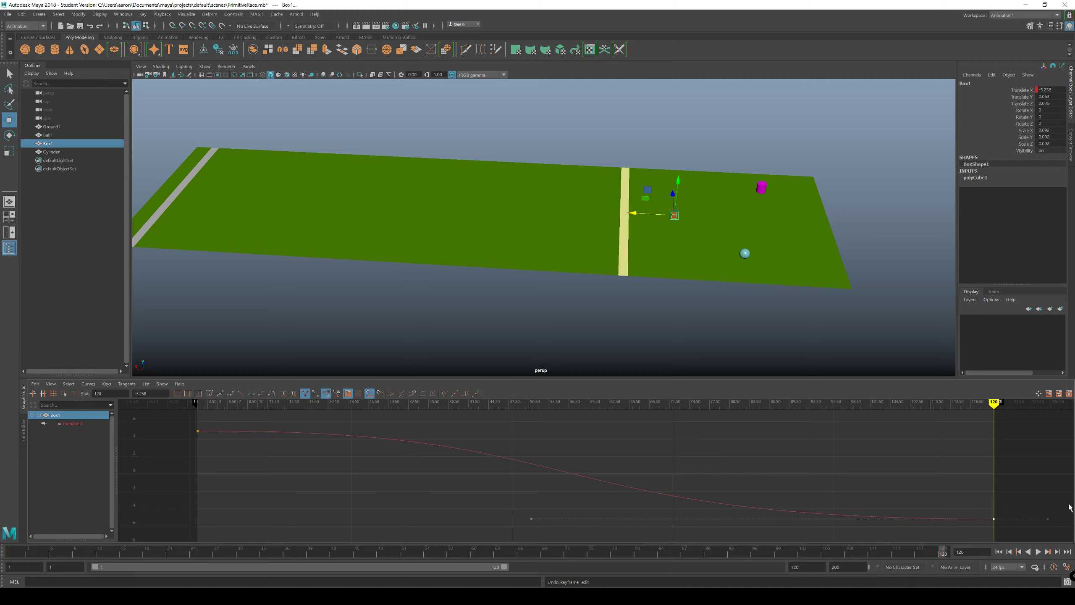
Step: Move Box1's last Translate X key to frame 117 and play the race from the first frame
{"action": "mouse_move", "coordinate": [993, 436]}
{"action": "left_mouse_down"}
{"action": "mouse_move", "coordinate": [744, 436]}
{"action": "mouse_move", "coordinate": [972, 450]}
{"action": "left_mouse_up"}
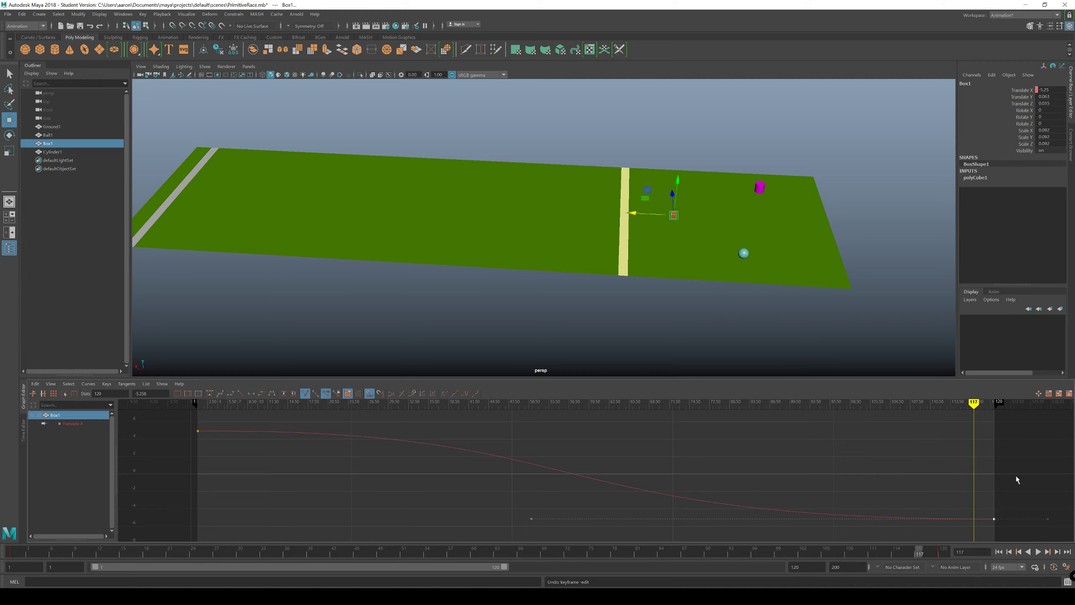
{"action": "left_click", "coordinate": [986, 523]}
{"action": "left_click", "coordinate": [999, 551]}
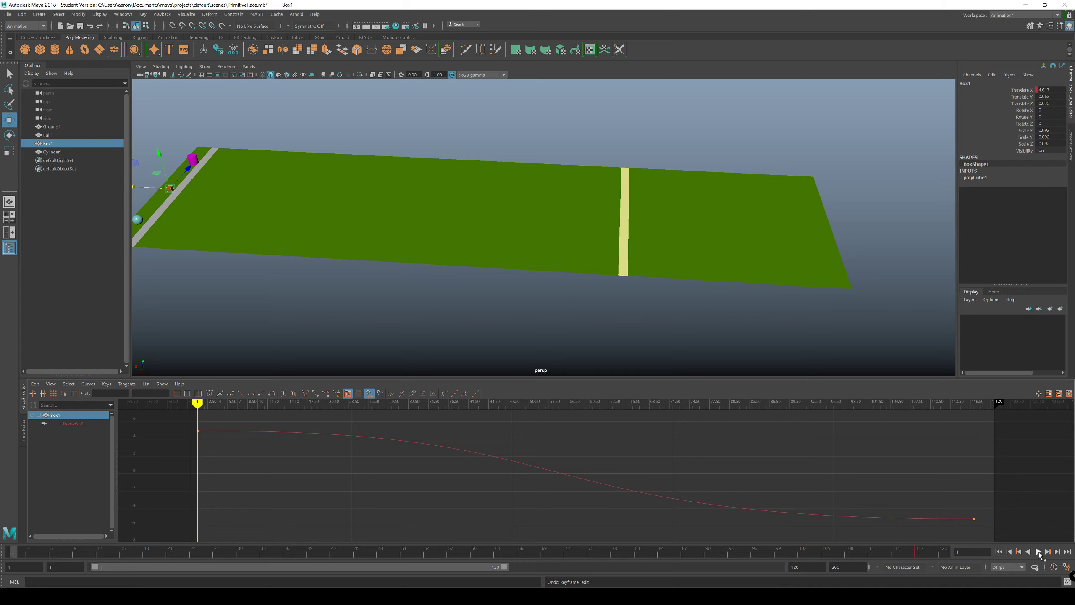
{"action": "left_click", "coordinate": [1039, 551]}
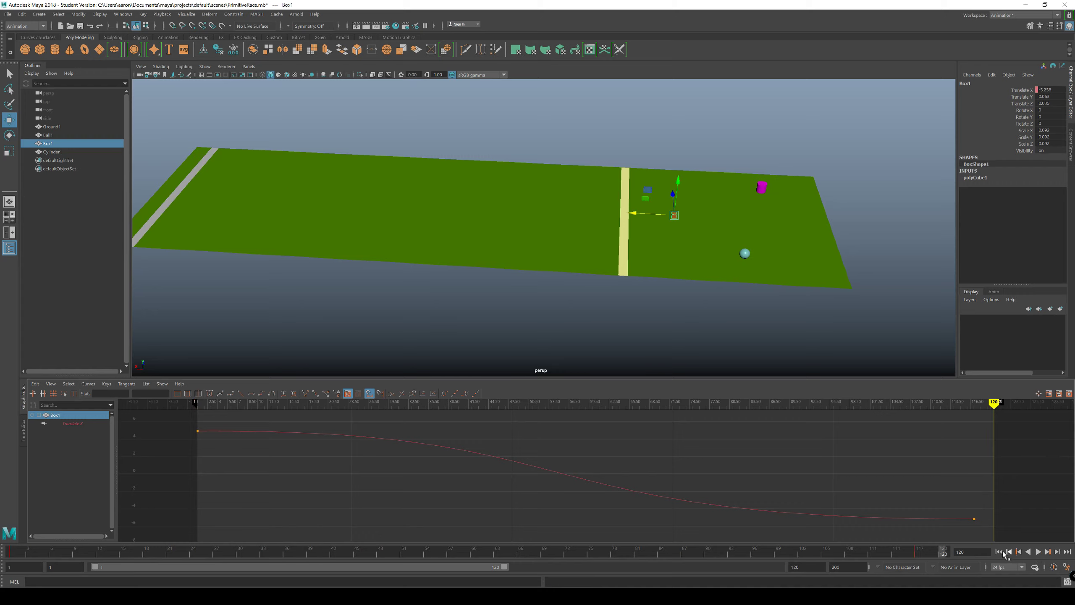
Step: Replay and scrub the race from frame 1 to examine how Box1 slows compared with the other racers, and return to the first frame
{"action": "left_click", "coordinate": [1000, 551]}
{"action": "left_click", "coordinate": [1039, 551]}
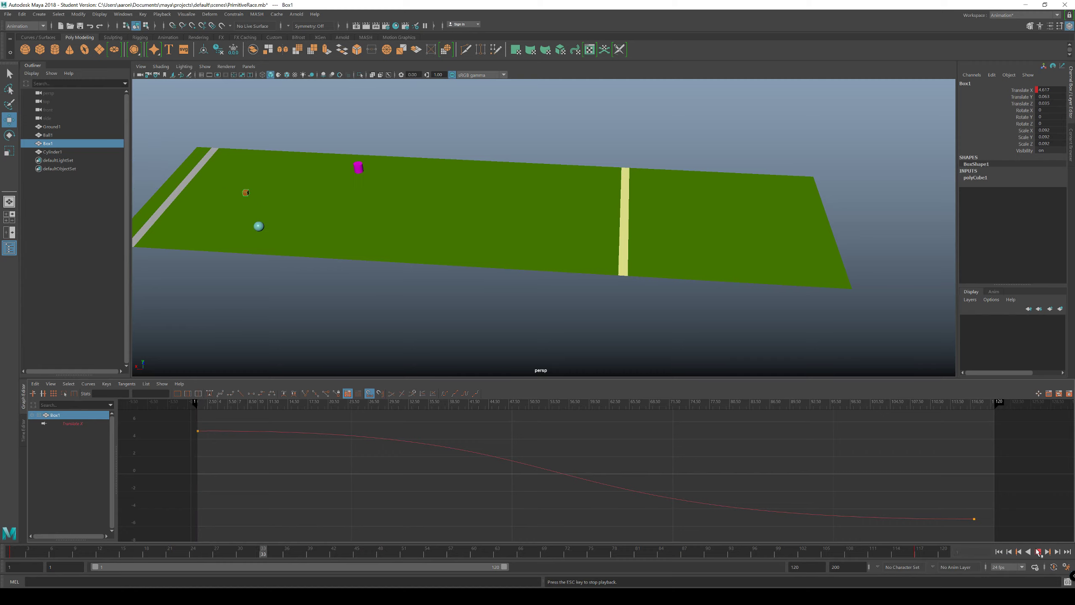
{"action": "left_click", "coordinate": [1039, 551]}
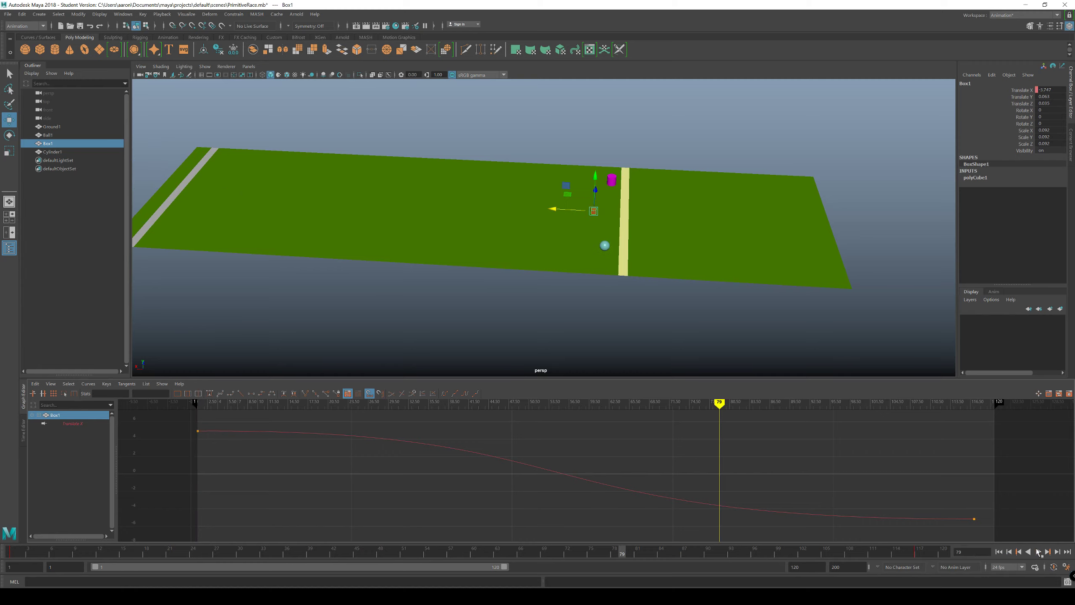
{"action": "mouse_move", "coordinate": [619, 553]}
{"action": "left_mouse_down"}
{"action": "mouse_move", "coordinate": [931, 582]}
{"action": "mouse_move", "coordinate": [792, 585]}
{"action": "mouse_move", "coordinate": [943, 586]}
{"action": "mouse_move", "coordinate": [609, 581]}
{"action": "mouse_move", "coordinate": [943, 585]}
{"action": "mouse_move", "coordinate": [493, 552]}
{"action": "mouse_move", "coordinate": [12, 552]}
{"action": "left_mouse_up"}
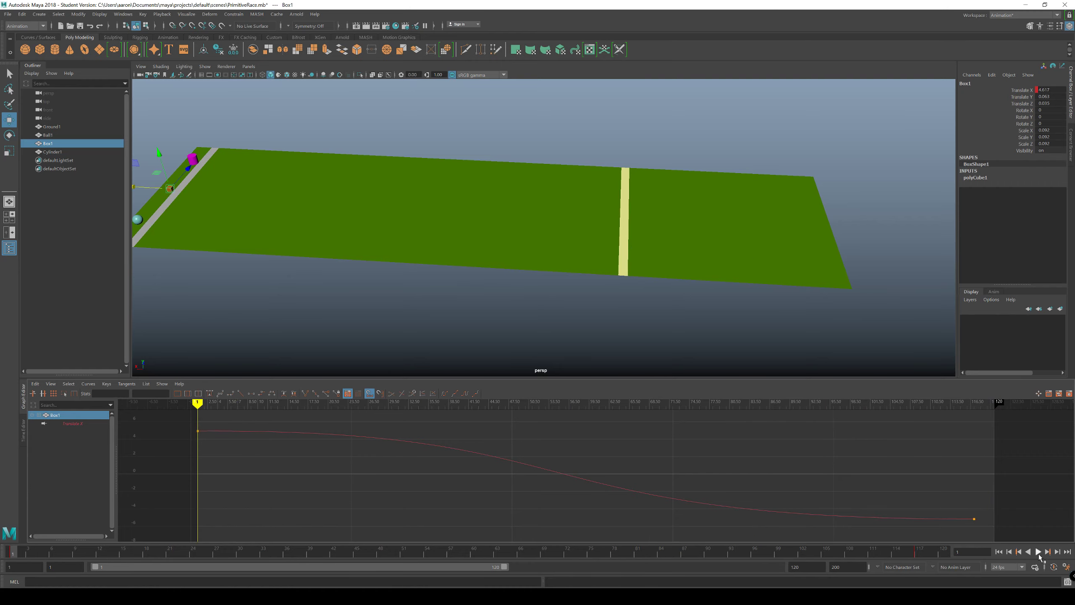
{"action": "left_click", "coordinate": [1038, 552]}
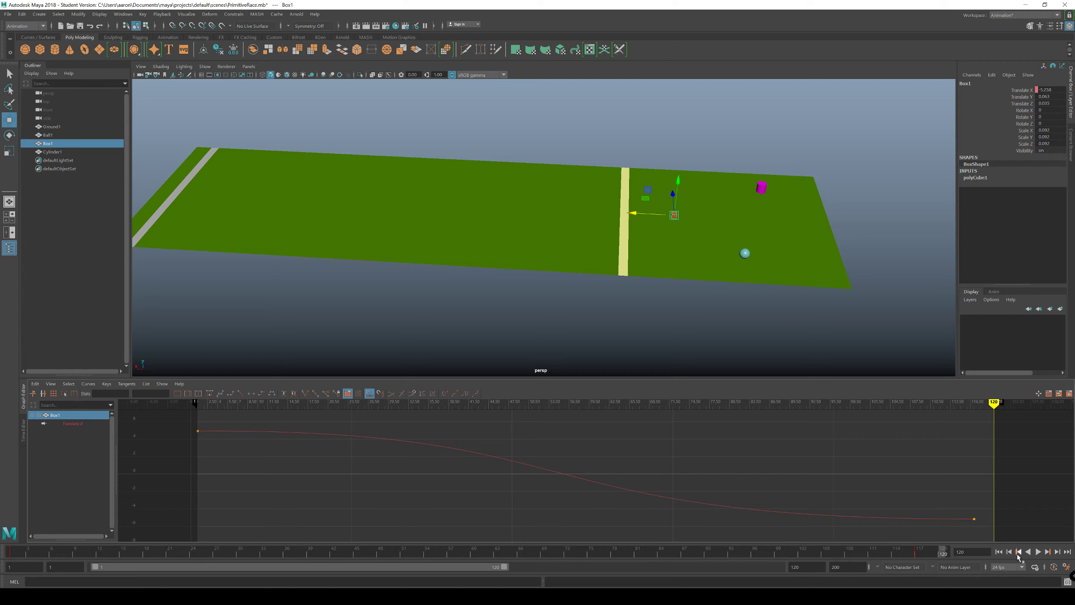
{"action": "left_click", "coordinate": [1037, 552]}
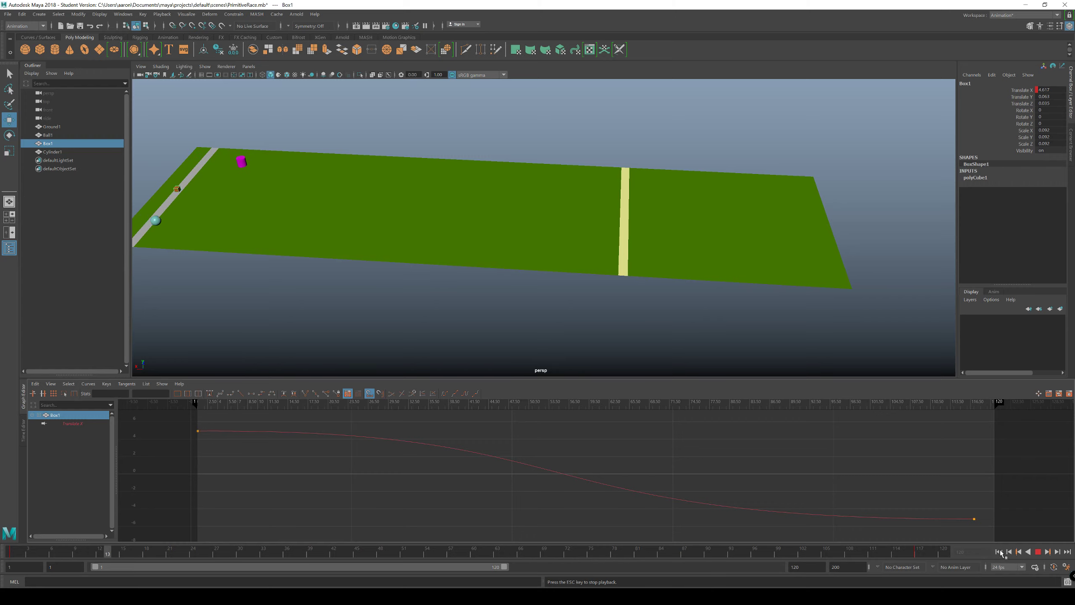
{"action": "left_click", "coordinate": [1037, 551]}
{"action": "left_click", "coordinate": [999, 552]}
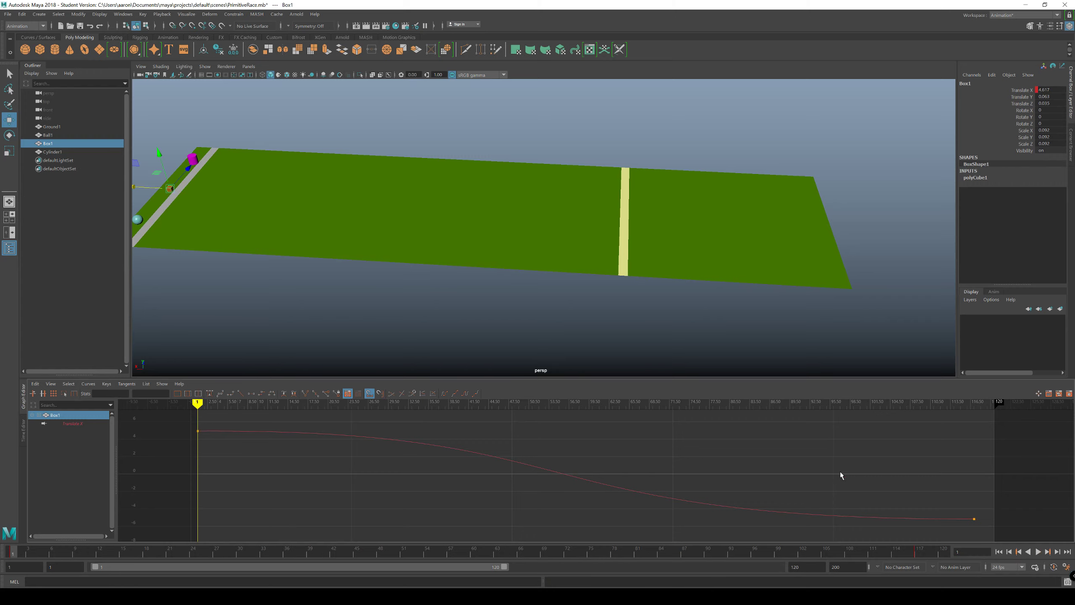
Step: With the race scrubbed to frame 81 at the finish line, move Cylinder1's last Translate X key to frame 118
{"action": "left_click_drag", "start_coordinate": [504, 275], "coordinate": [480, 269], "text": "alt"}
{"action": "left_click", "coordinate": [387, 287]}
{"action": "mouse_move", "coordinate": [386, 288]}
{"action": "left_mouse_down", "text": "alt"}
{"action": "mouse_move", "coordinate": [420, 312]}
{"action": "mouse_move", "coordinate": [444, 312]}
{"action": "mouse_move", "coordinate": [390, 304]}
{"action": "left_mouse_up", "text": "alt"}
{"action": "left_click", "coordinate": [238, 252]}
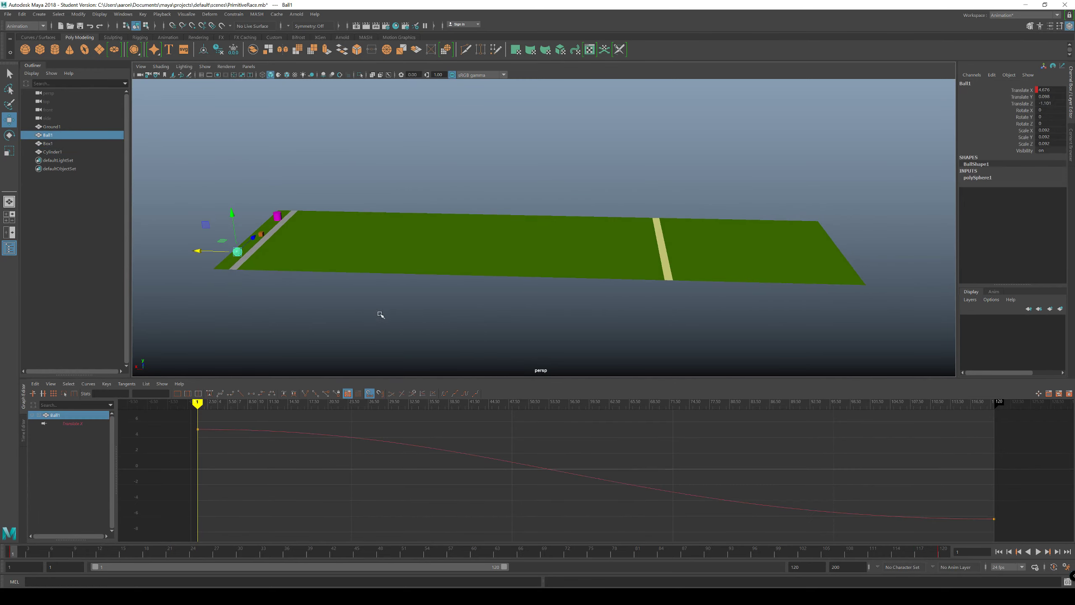
{"action": "mouse_move", "coordinate": [196, 404]}
{"action": "left_mouse_down"}
{"action": "mouse_move", "coordinate": [455, 467]}
{"action": "mouse_move", "coordinate": [960, 527]}
{"action": "mouse_move", "coordinate": [211, 473]}
{"action": "mouse_move", "coordinate": [813, 526]}
{"action": "mouse_move", "coordinate": [700, 532]}
{"action": "mouse_move", "coordinate": [730, 523]}
{"action": "left_mouse_up"}
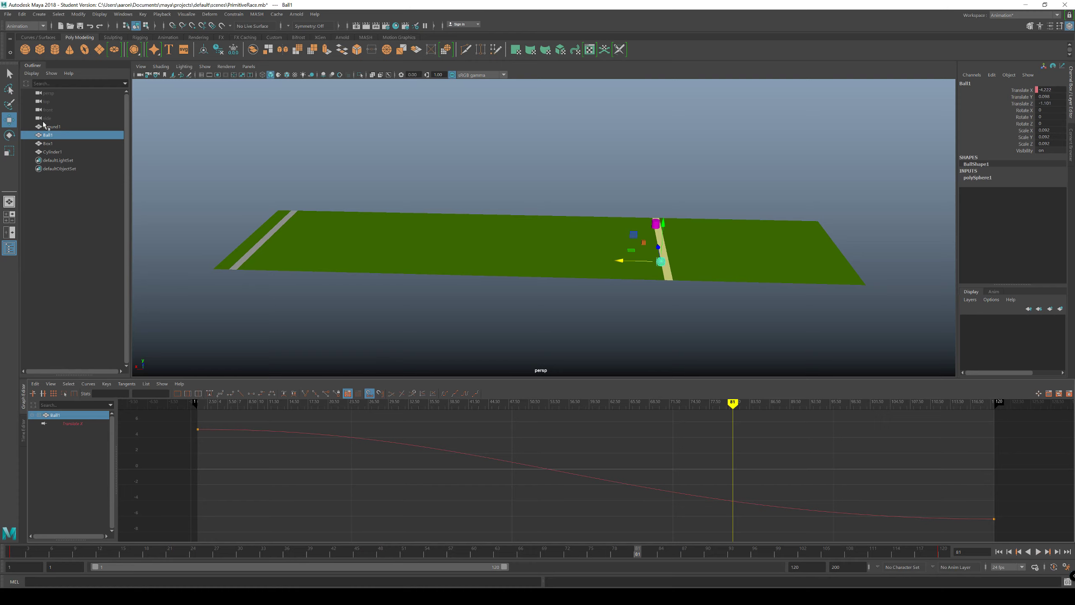
{"action": "left_click", "coordinate": [655, 225]}
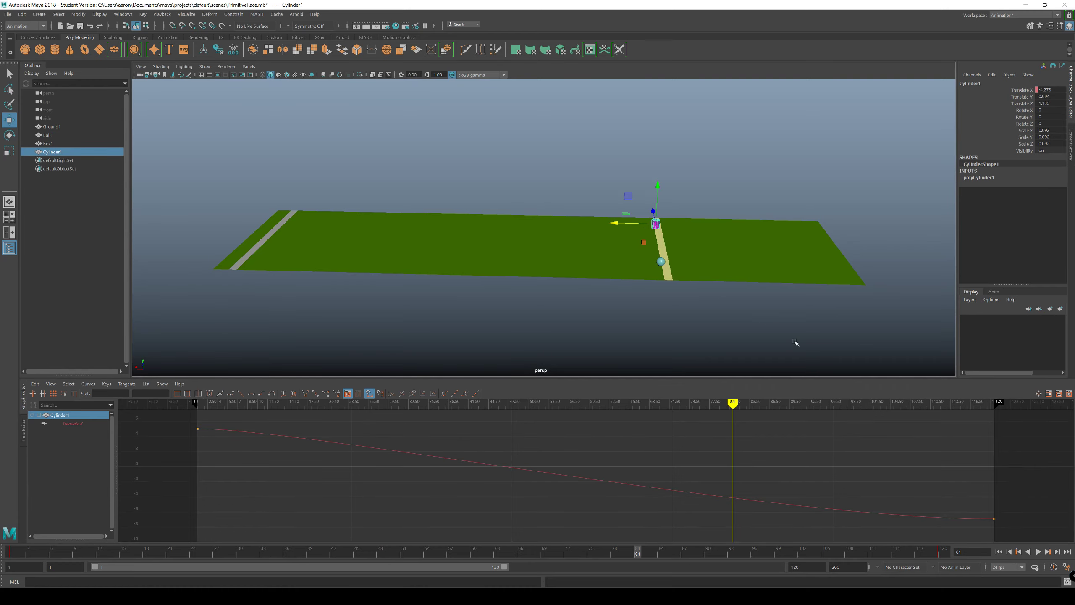
{"action": "middle_click_drag", "start_coordinate": [880, 452], "coordinate": [683, 436], "text": "alt"}
{"action": "left_click_drag", "start_coordinate": [763, 451], "coordinate": [841, 507]}
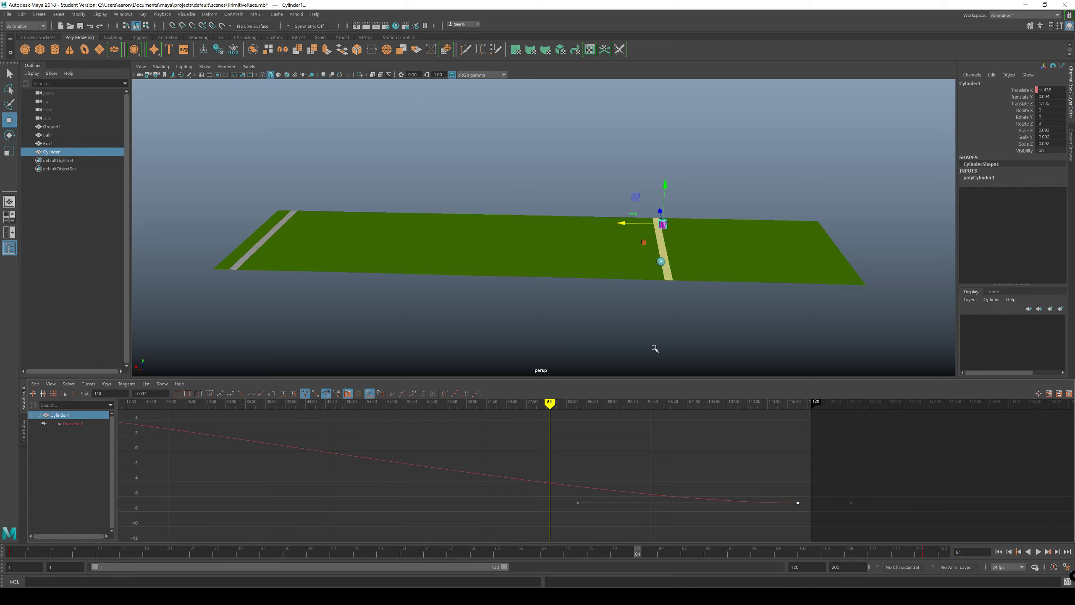
Step: Move Box1's last Translate X key out to frame 127
{"action": "left_click", "coordinate": [644, 244]}
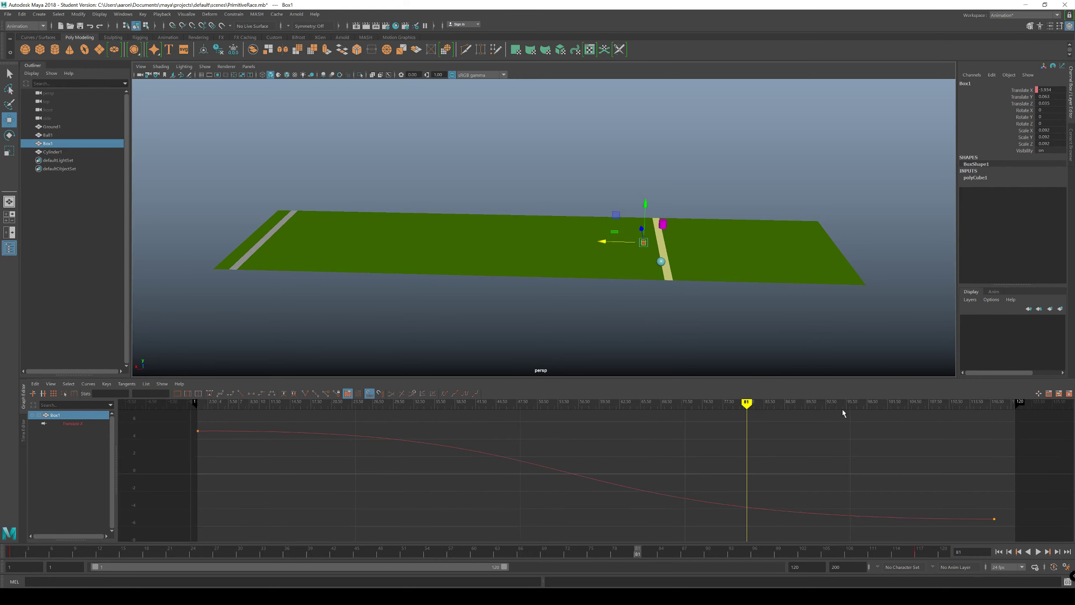
{"action": "left_click_drag", "start_coordinate": [703, 434], "coordinate": [780, 485]}
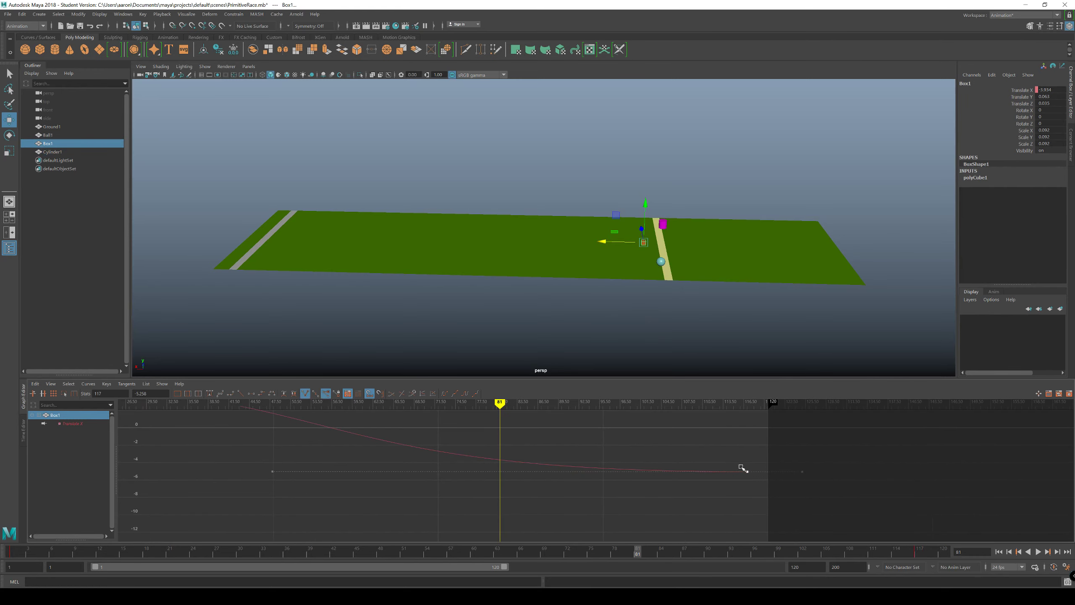
{"action": "middle_click_drag", "start_coordinate": [709, 456], "coordinate": [759, 459], "text": "shift"}
{"action": "middle_click_drag", "start_coordinate": [843, 453], "coordinate": [740, 467], "text": "alt"}
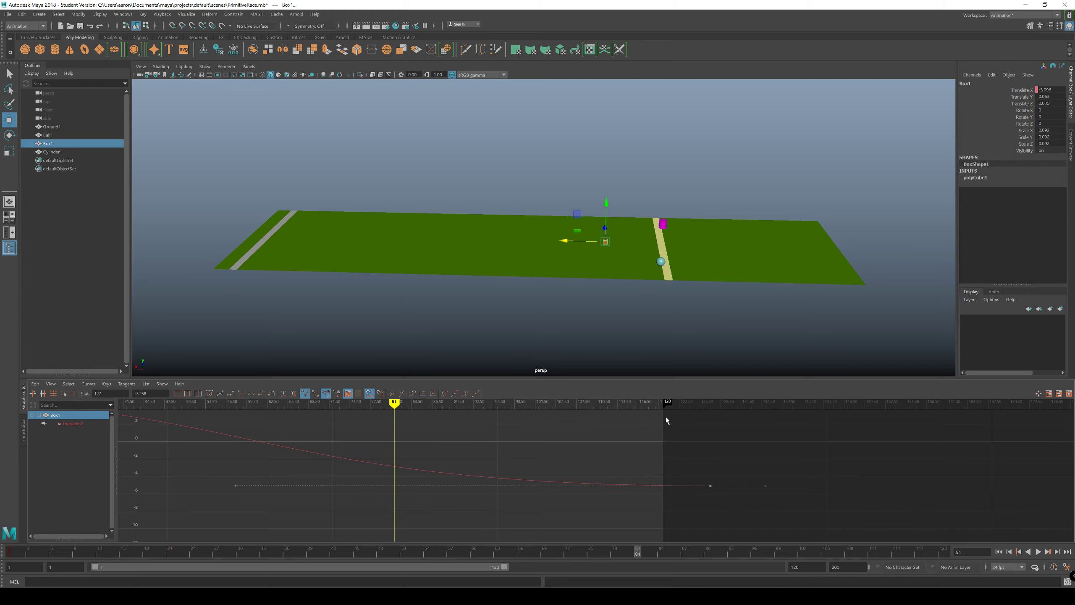
Step: Go to frame 127, set the playback range's end to 127, and deselect Box1
{"action": "mouse_move", "coordinate": [430, 401]}
{"action": "left_mouse_down"}
{"action": "mouse_move", "coordinate": [724, 432]}
{"action": "mouse_move", "coordinate": [709, 438]}
{"action": "left_mouse_up"}
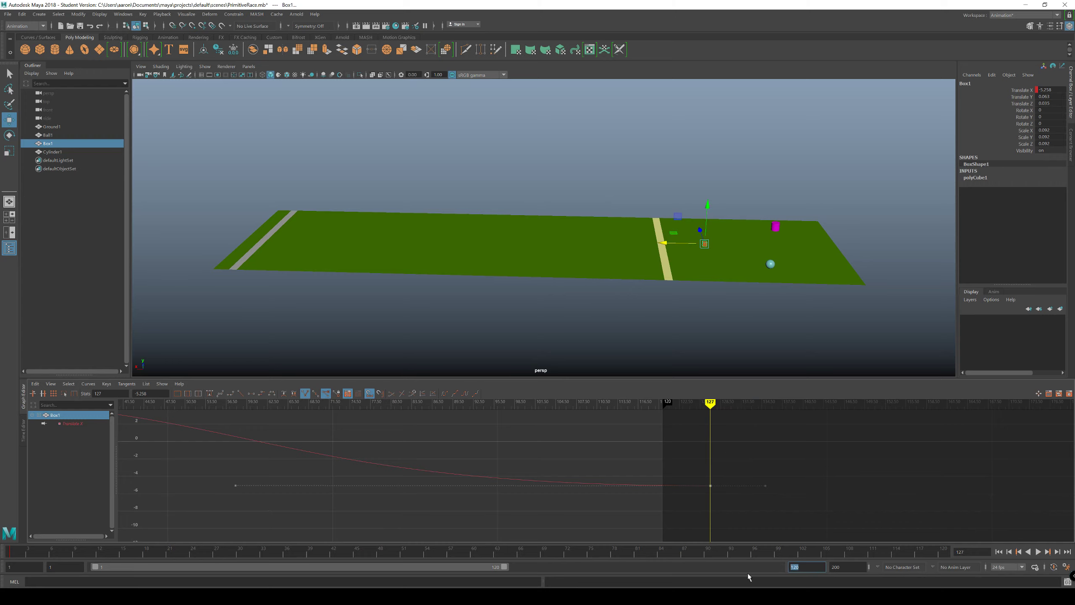
{"action": "type", "text": "127"}
{"action": "key", "text": "Return"}
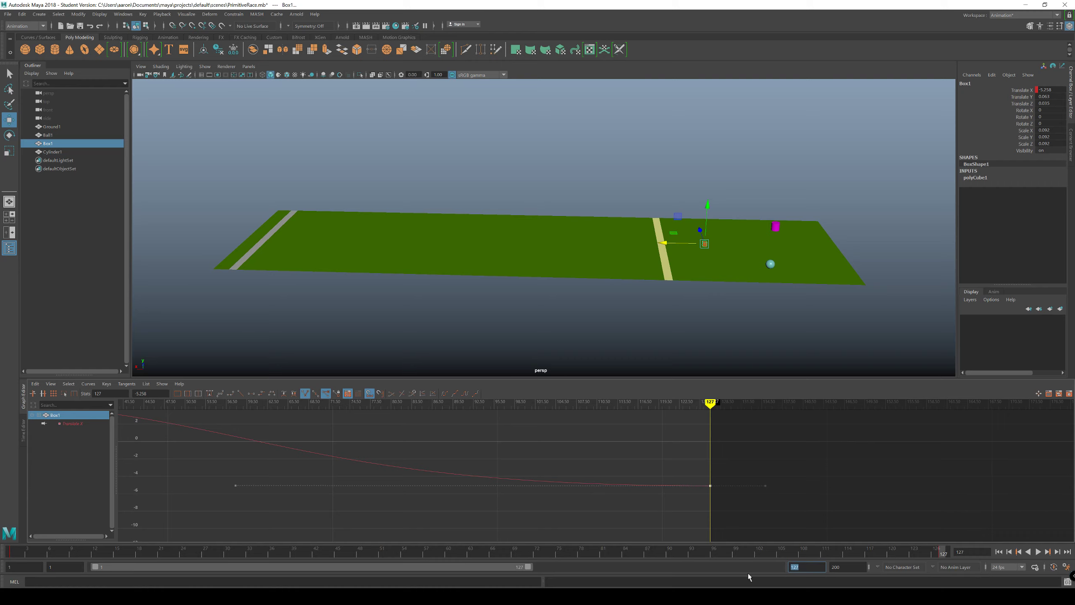
{"action": "left_click", "coordinate": [743, 312]}
Step: Play the extended race repeatedly from frame 1 to examine all three racers' timing, and return to the first frame
{"action": "left_click", "coordinate": [1020, 552]}
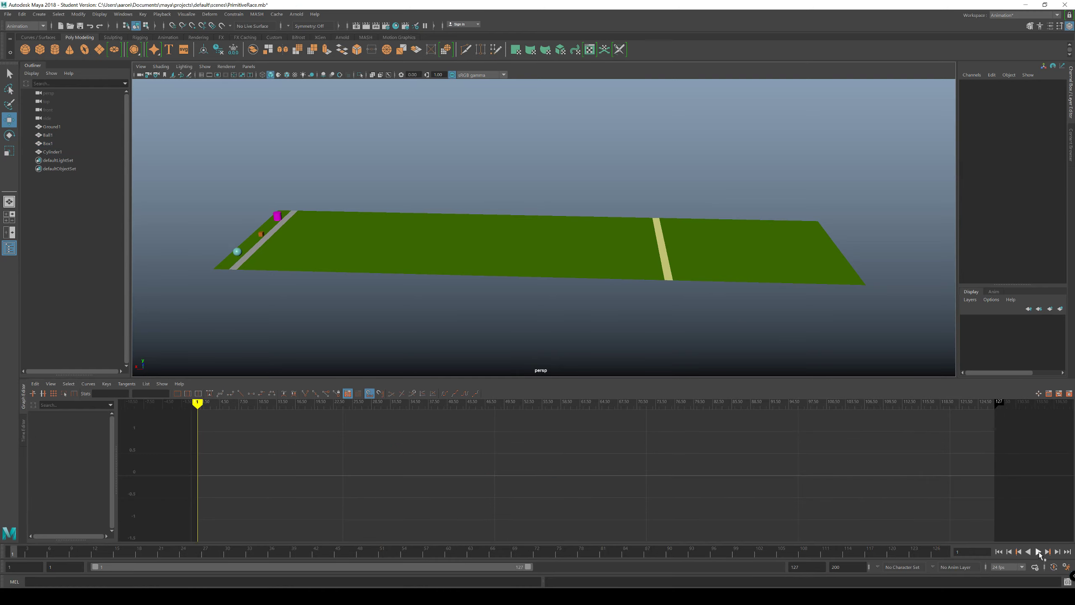
{"action": "left_click", "coordinate": [1038, 552]}
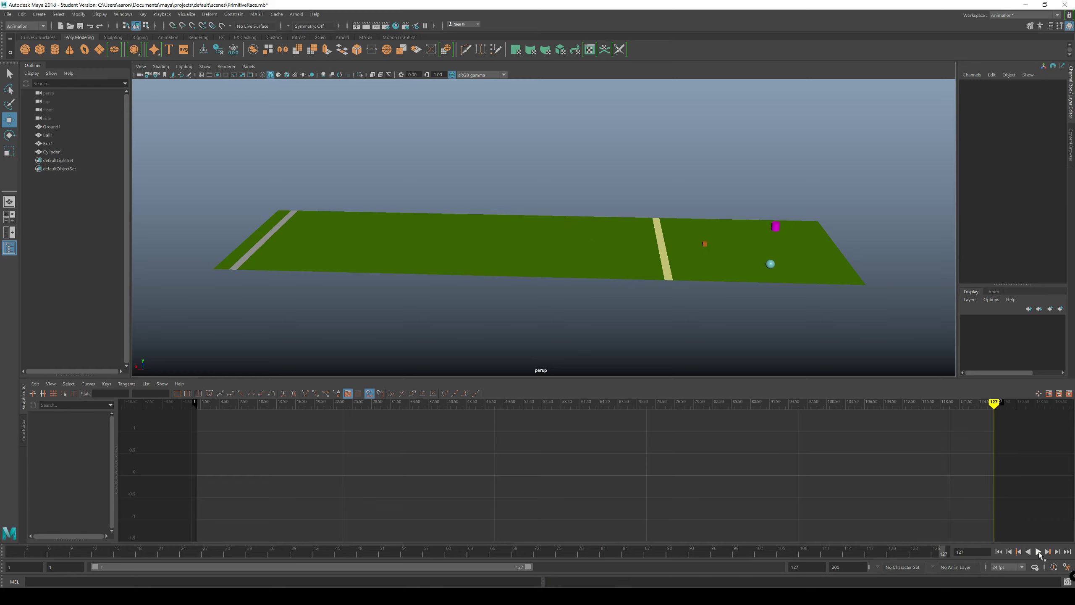
{"action": "left_click", "coordinate": [1039, 552]}
{"action": "left_click", "coordinate": [1039, 552]}
{"action": "left_click", "coordinate": [999, 552]}
{"action": "left_click", "coordinate": [1037, 551]}
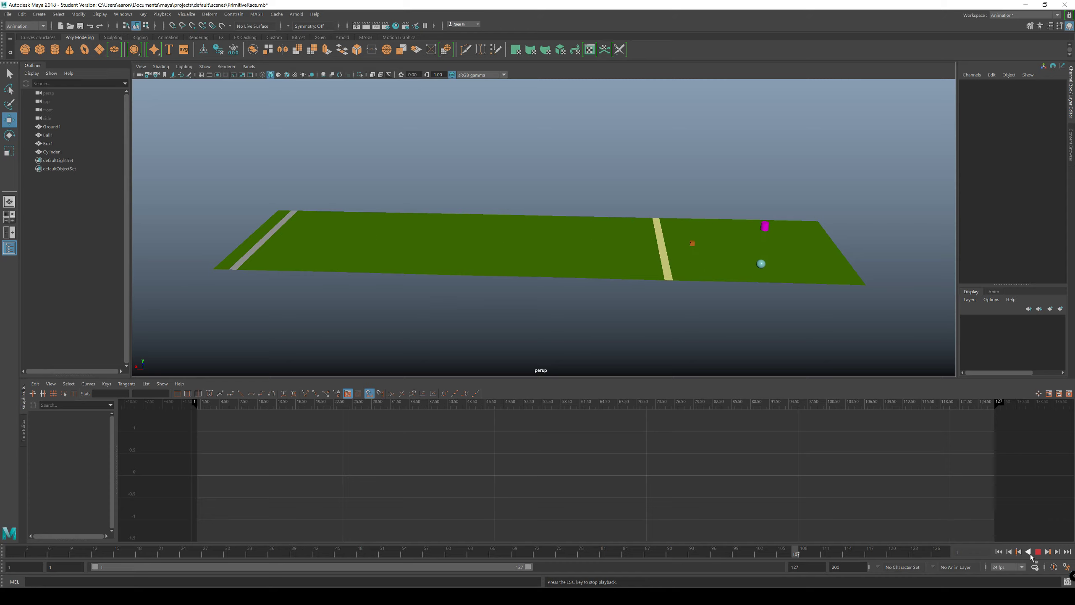
{"action": "left_click", "coordinate": [999, 552]}
Step: Play the race from a low viewpoint near the finish line, and return to the first frame
{"action": "left_click_drag", "start_coordinate": [619, 290], "coordinate": [614, 242], "text": "alt"}
{"action": "left_click", "coordinate": [1037, 552]}
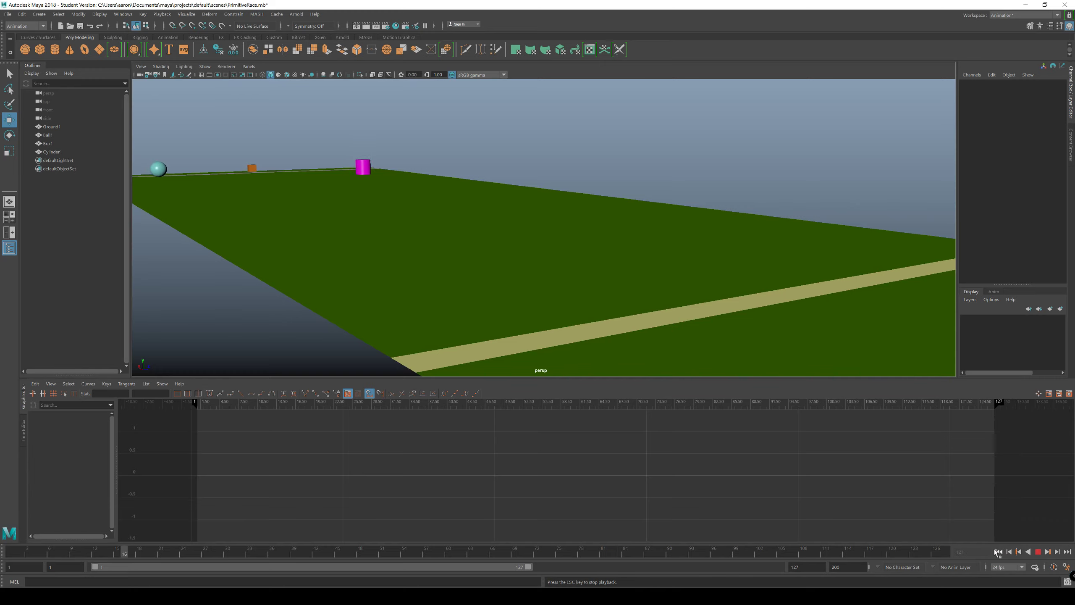
{"action": "left_click", "coordinate": [1038, 553]}
{"action": "left_click", "coordinate": [1000, 552]}
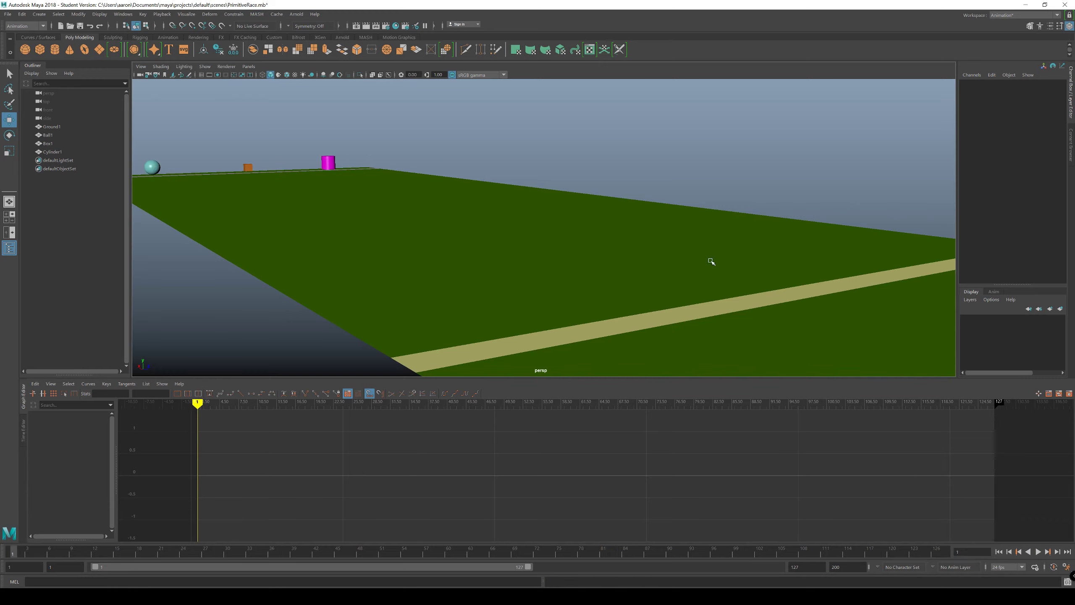
Step: Examine the track from several angles, play the race from an overhead view, and return to the first frame
{"action": "left_click_drag", "start_coordinate": [670, 168], "coordinate": [459, 241], "text": "alt"}
{"action": "right_click_drag", "start_coordinate": [459, 241], "coordinate": [342, 254], "text": "alt"}
{"action": "middle_click_drag", "start_coordinate": [584, 275], "coordinate": [852, 283], "text": "alt"}
{"action": "right_click_drag", "start_coordinate": [847, 282], "coordinate": [701, 276], "text": "alt"}
{"action": "left_click_drag", "start_coordinate": [701, 276], "coordinate": [461, 286], "text": "alt"}
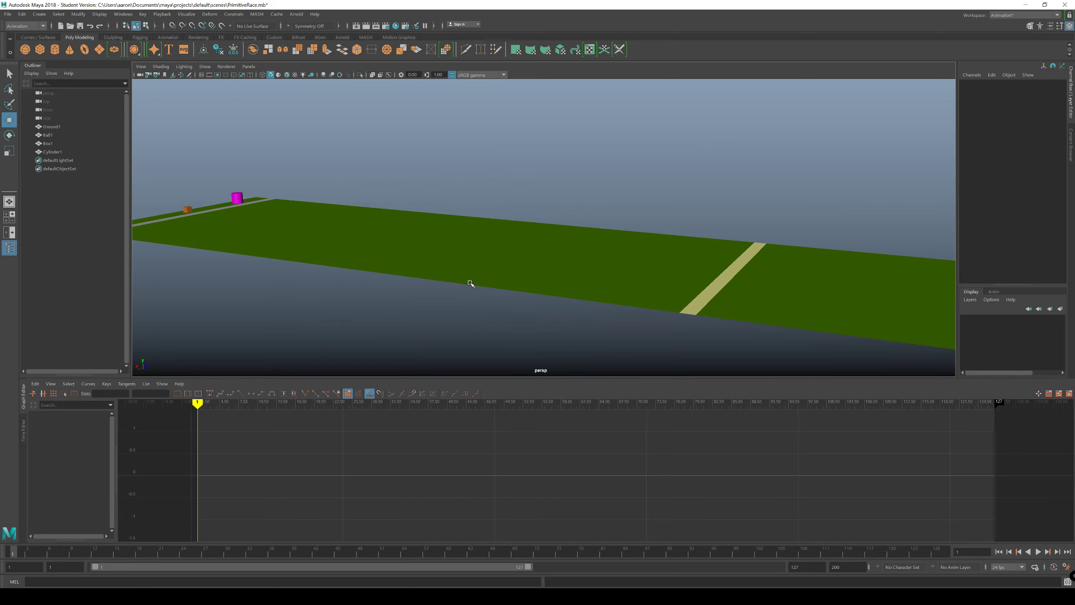
{"action": "middle_click_drag", "start_coordinate": [414, 263], "coordinate": [480, 265], "text": "alt"}
{"action": "left_click_drag", "start_coordinate": [431, 261], "coordinate": [451, 263], "text": "alt"}
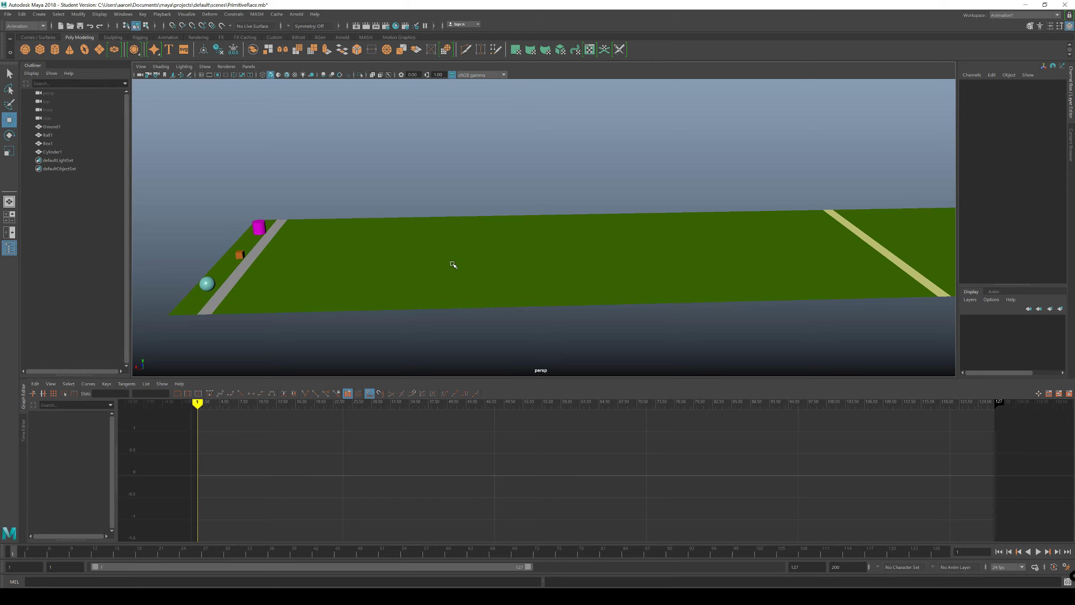
{"action": "left_click_drag", "start_coordinate": [531, 290], "coordinate": [464, 242], "text": "alt"}
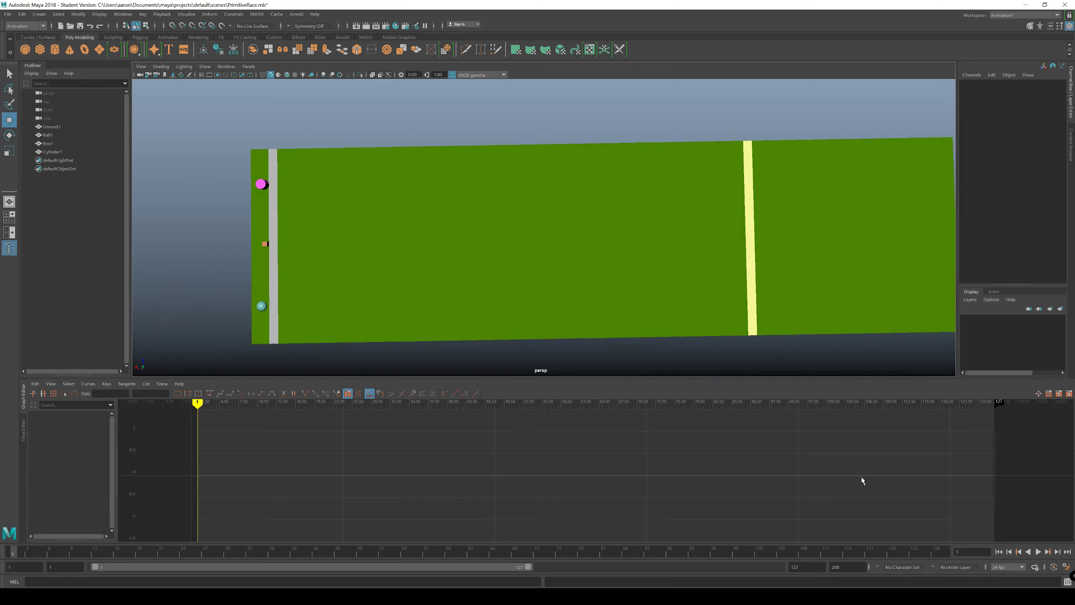
{"action": "left_click", "coordinate": [1038, 552]}
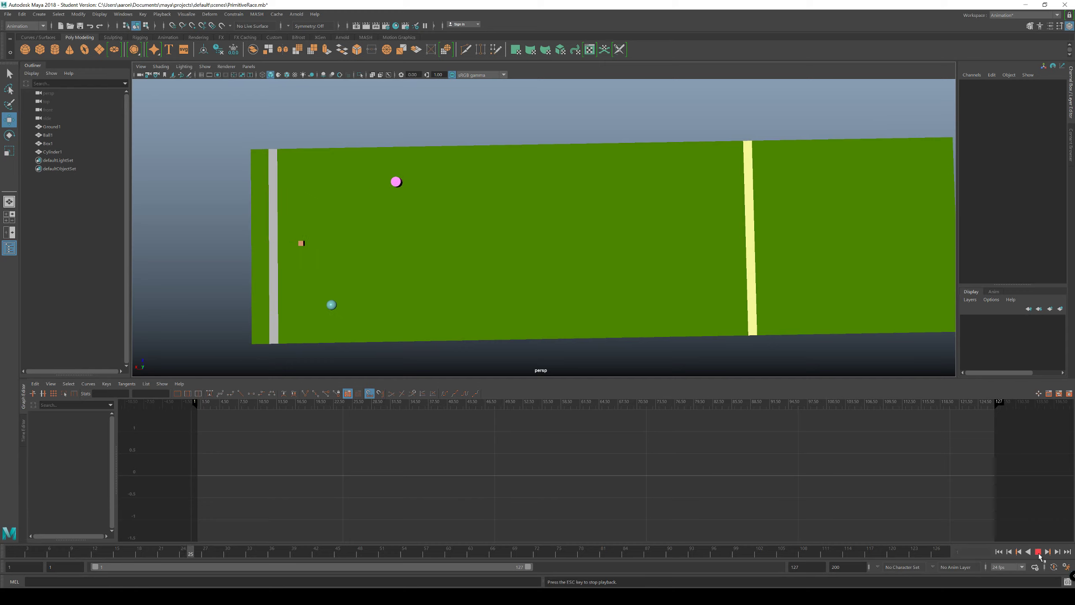
{"action": "left_click", "coordinate": [1037, 551]}
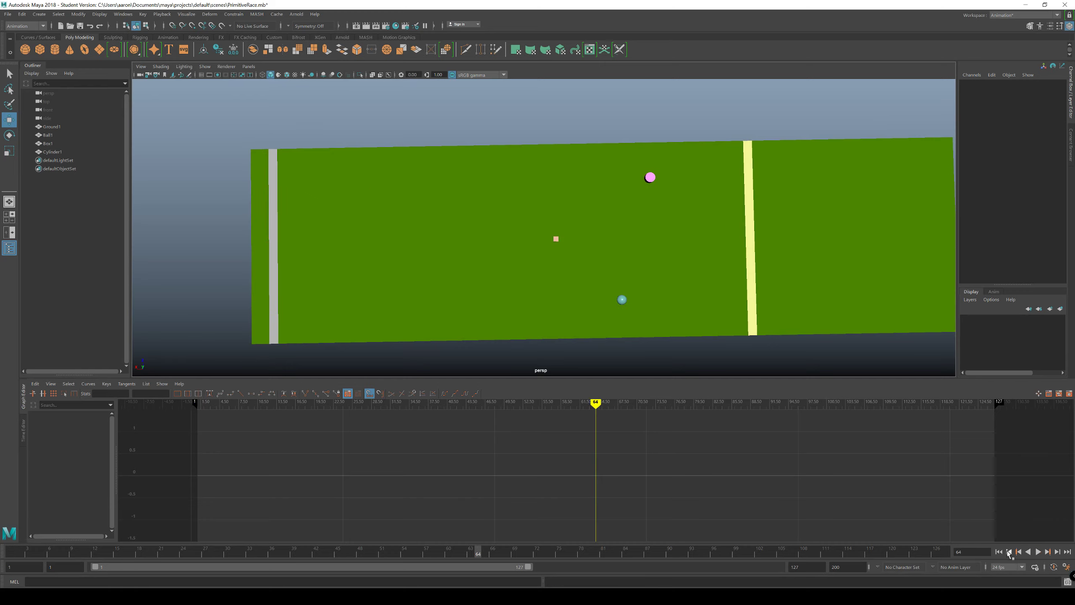
{"action": "left_click", "coordinate": [999, 551]}
Step: Play the race from a ground-level side view, return to the first frame, and reframe the track in an angled perspective
{"action": "left_click_drag", "start_coordinate": [720, 303], "coordinate": [705, 341], "text": "alt"}
{"action": "left_click", "coordinate": [1037, 551]}
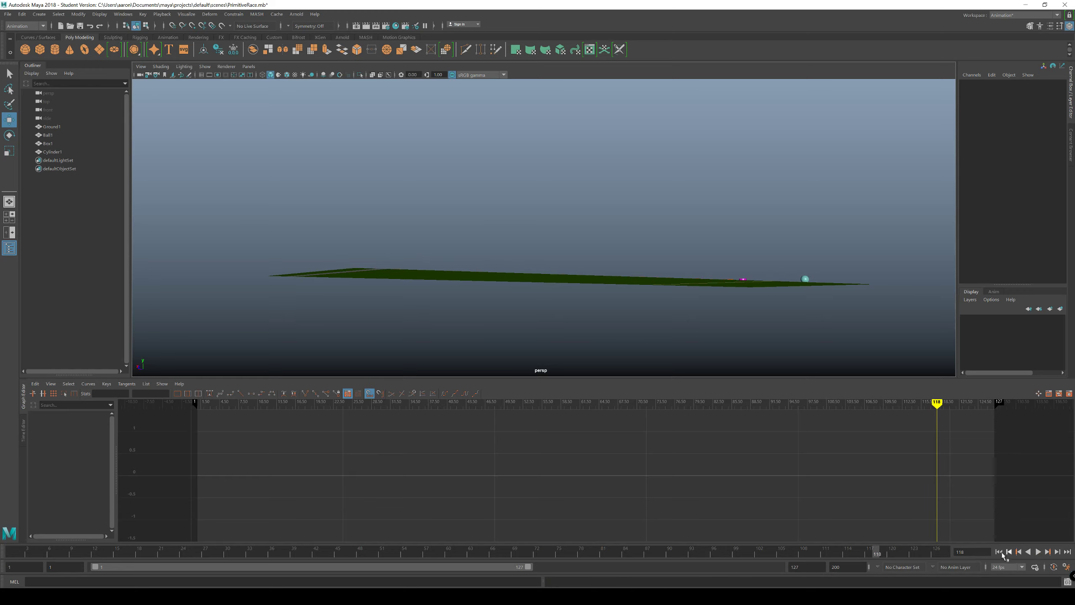
{"action": "left_click", "coordinate": [999, 551]}
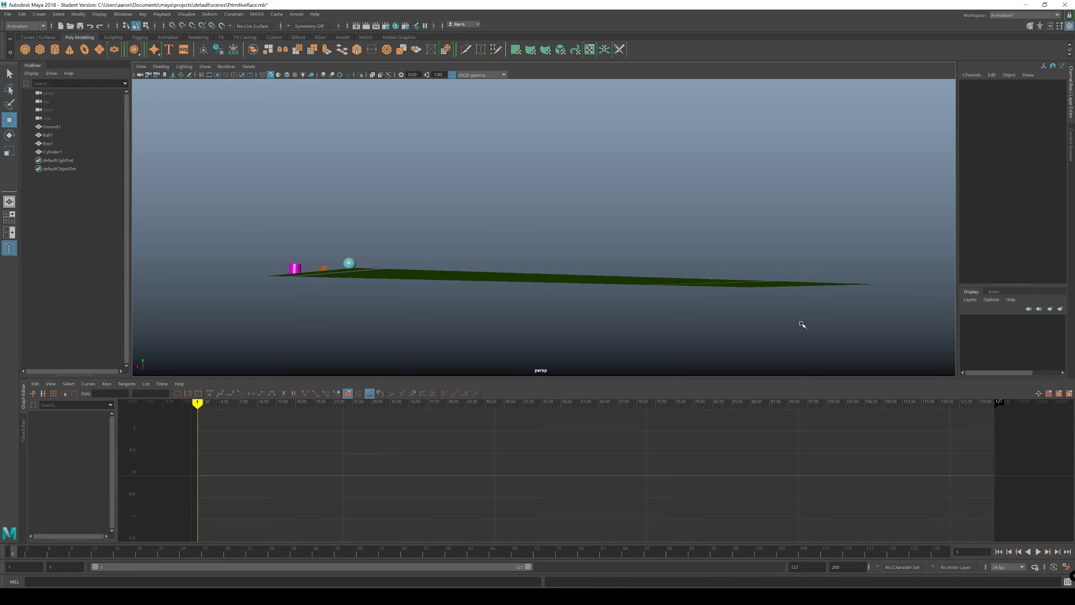
{"action": "left_click_drag", "start_coordinate": [801, 324], "coordinate": [707, 313], "text": "alt"}
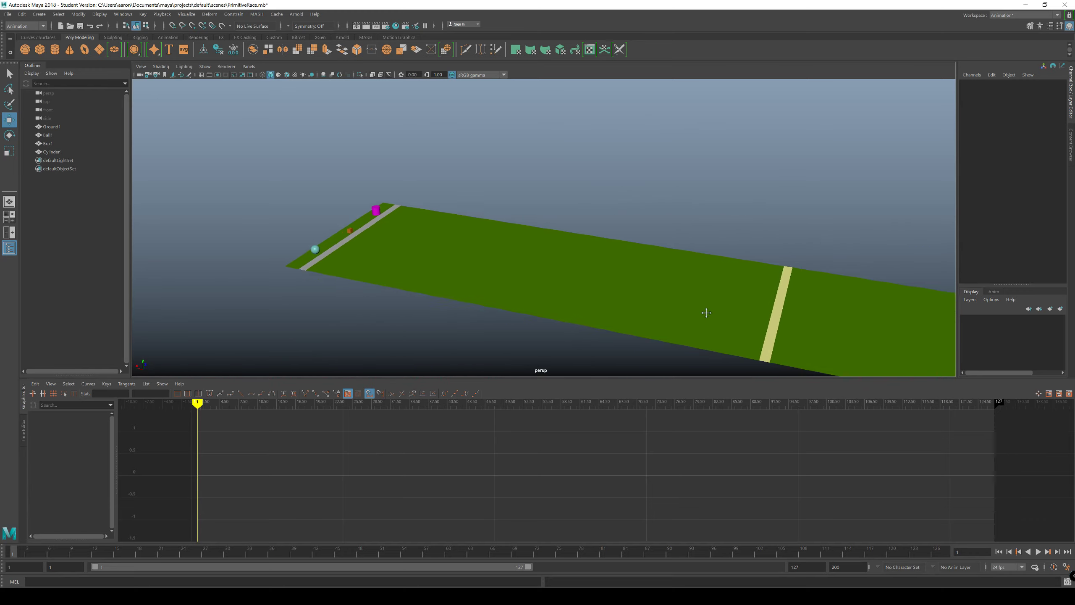
{"action": "middle_click_drag", "start_coordinate": [706, 312], "coordinate": [635, 268], "text": "alt"}
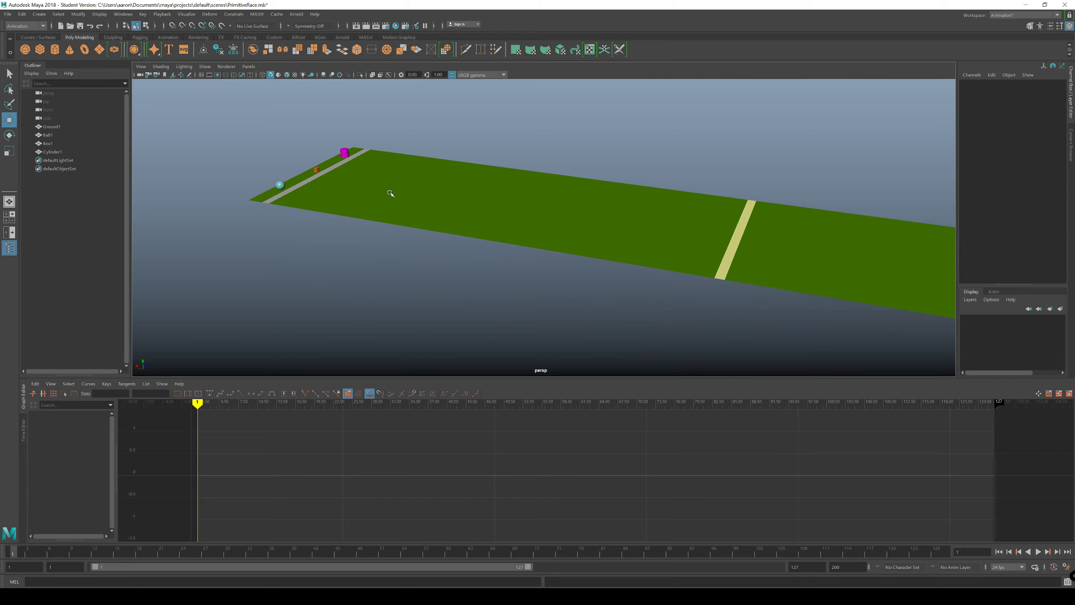
{"action": "left_click_drag", "start_coordinate": [623, 281], "coordinate": [601, 290], "text": "alt"}
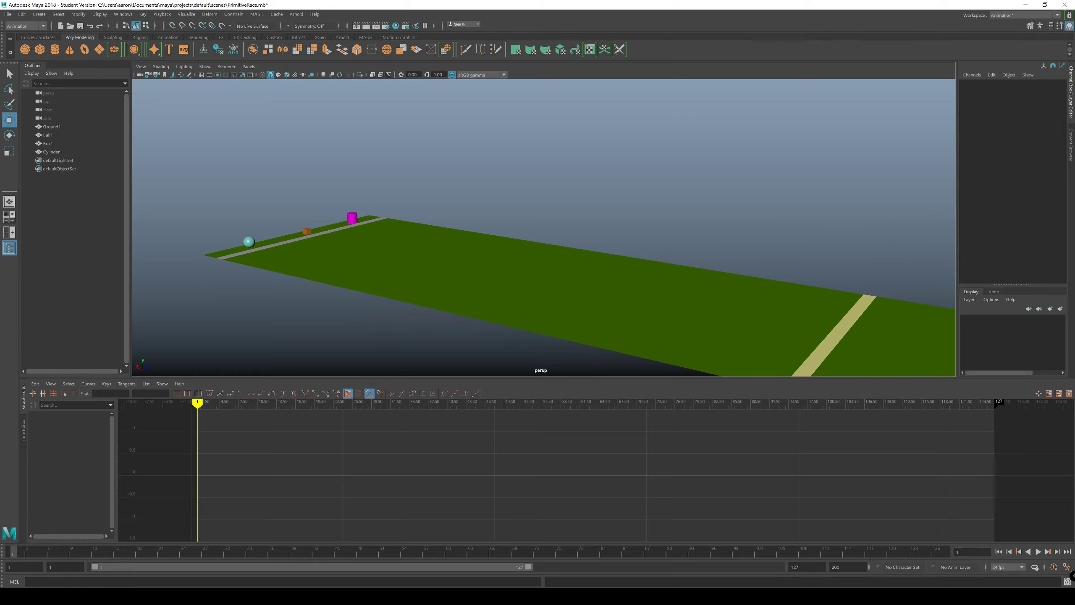